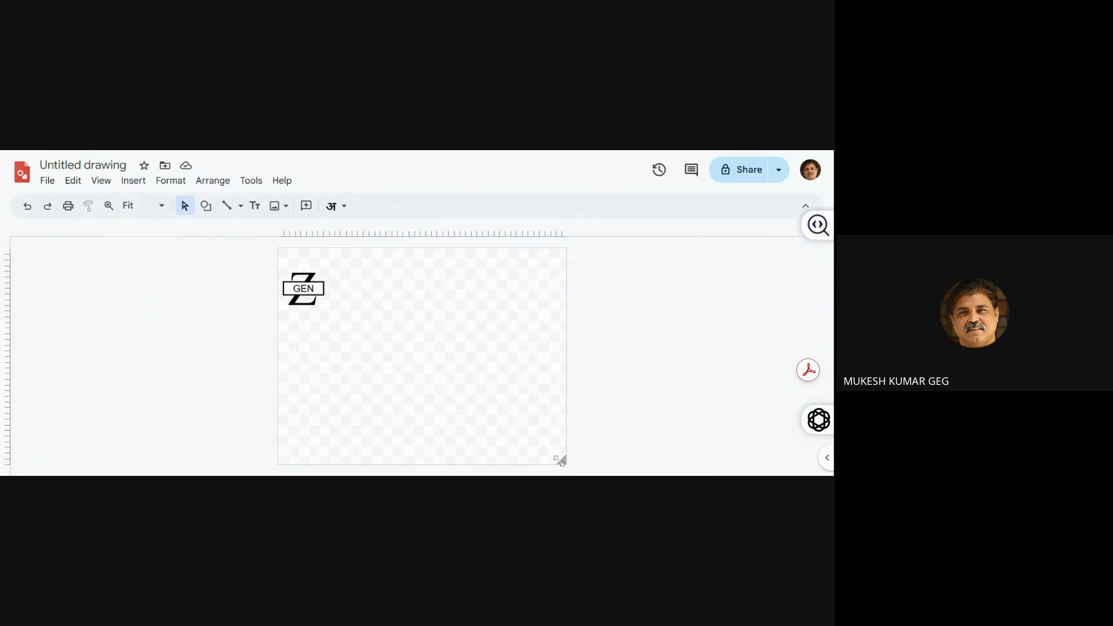
Shrink the drawing canvas to a small area around the GEN Z logo
right_click(544, 447)
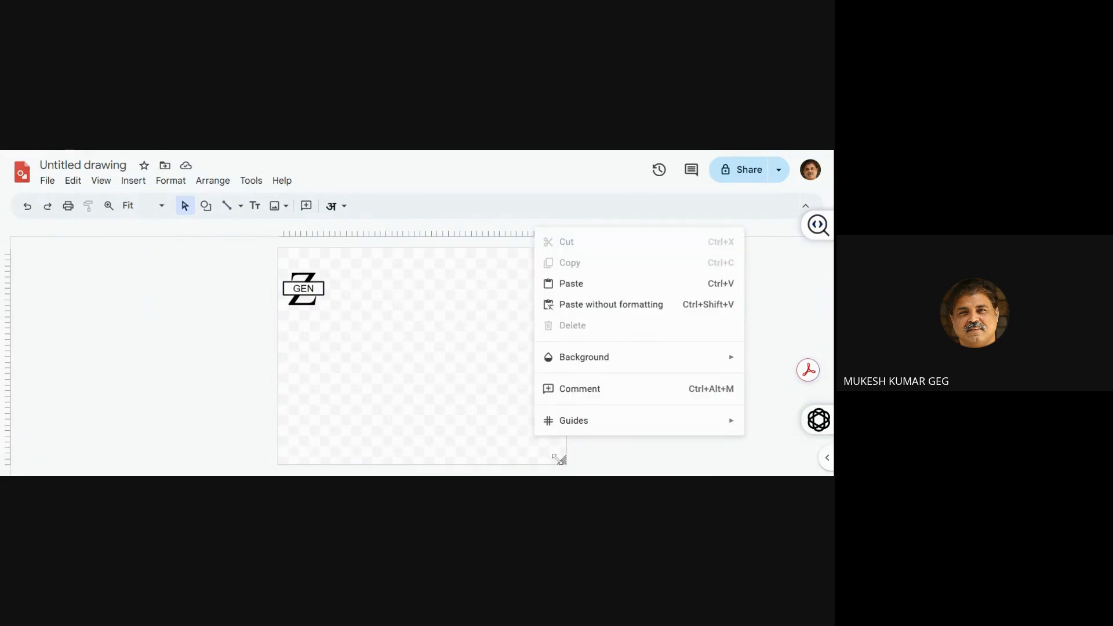
click(561, 460)
right_click(561, 461)
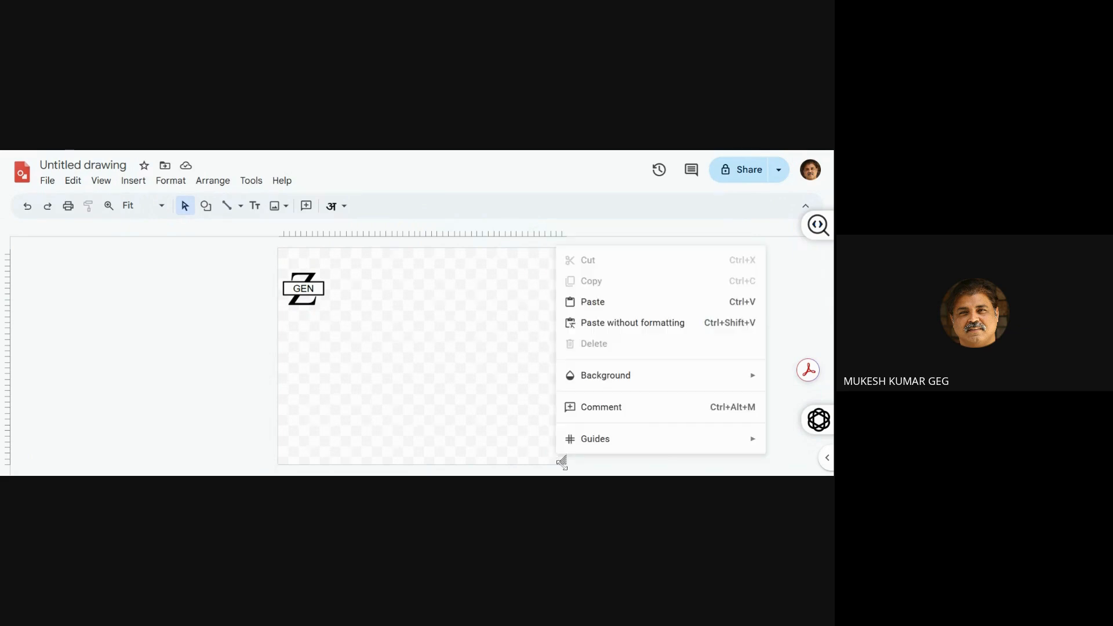
drag(562, 461, 424, 378)
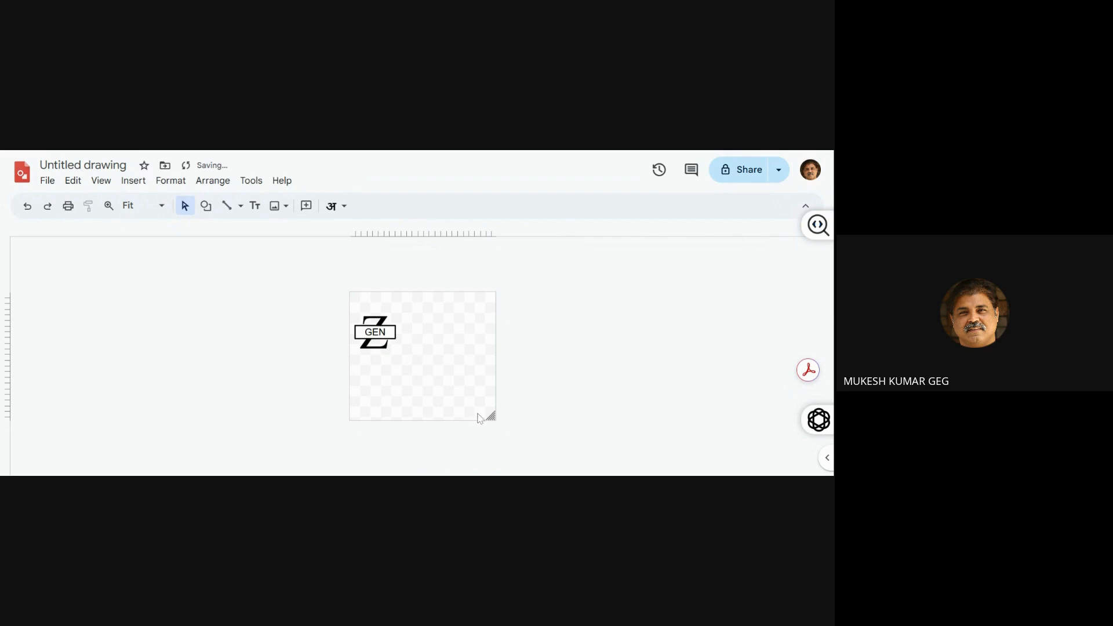
drag(491, 417, 401, 371)
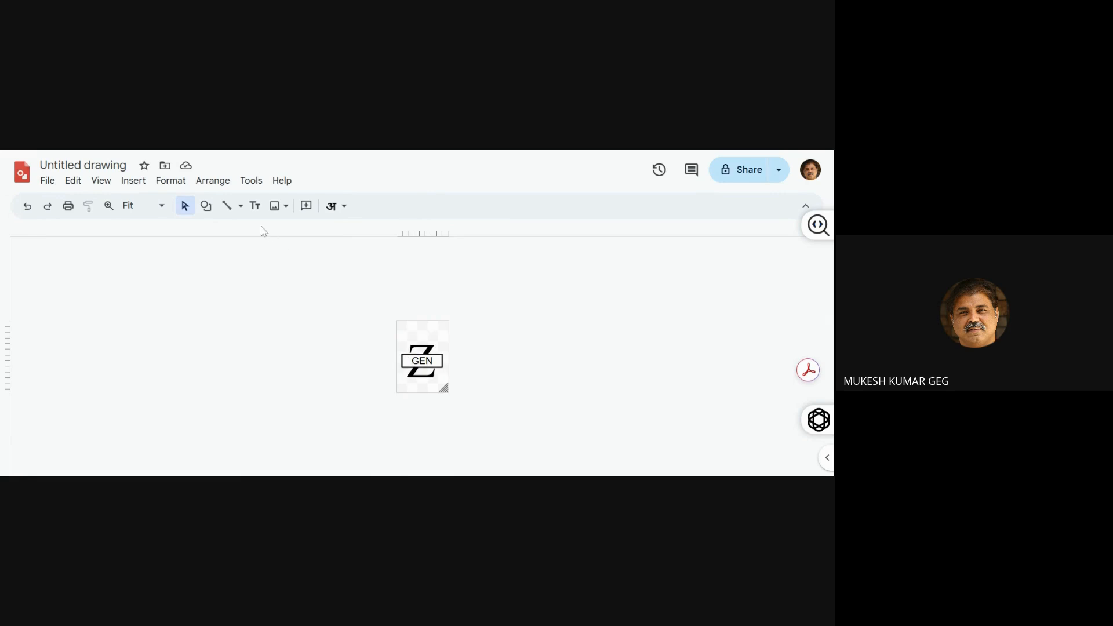
Move the whole GEN Z logo to the canvas's upper-left corner and shrink the canvas to fit it tightly
click(207, 207)
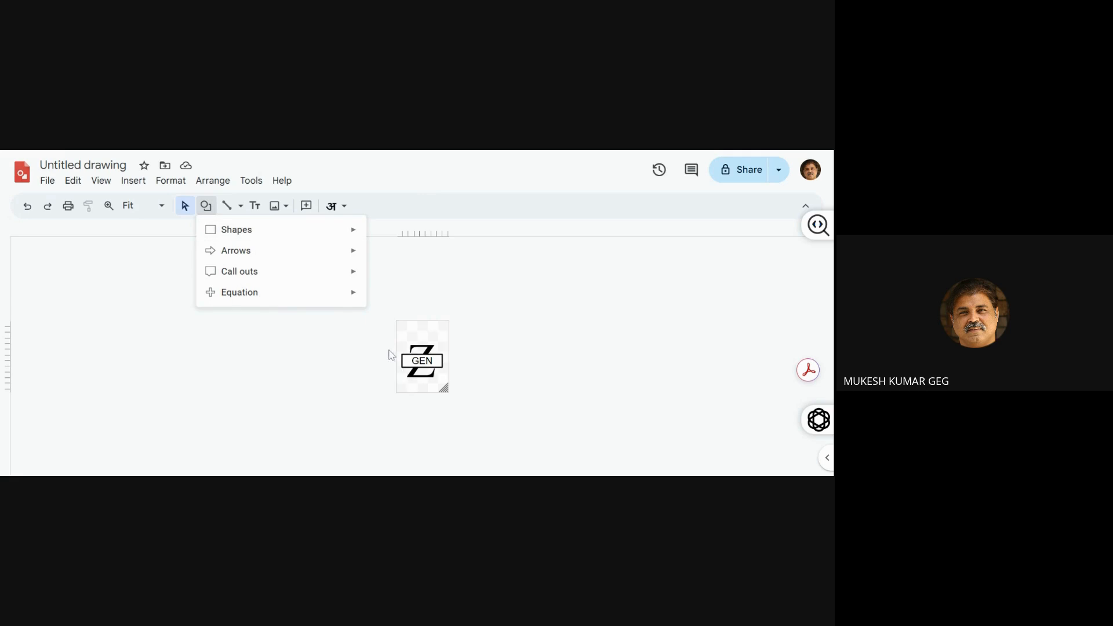
drag(385, 346, 429, 376)
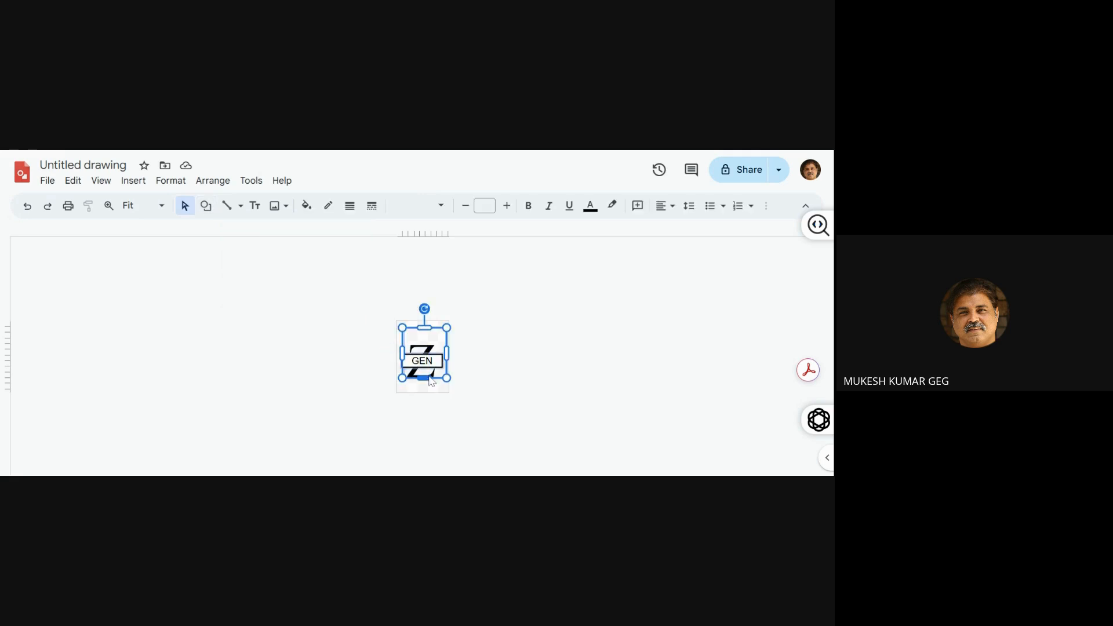
key(Up)
key(Up)
key(Up)
key(Up)
key(Up)
key(Up)
key(Up)
key(Up)
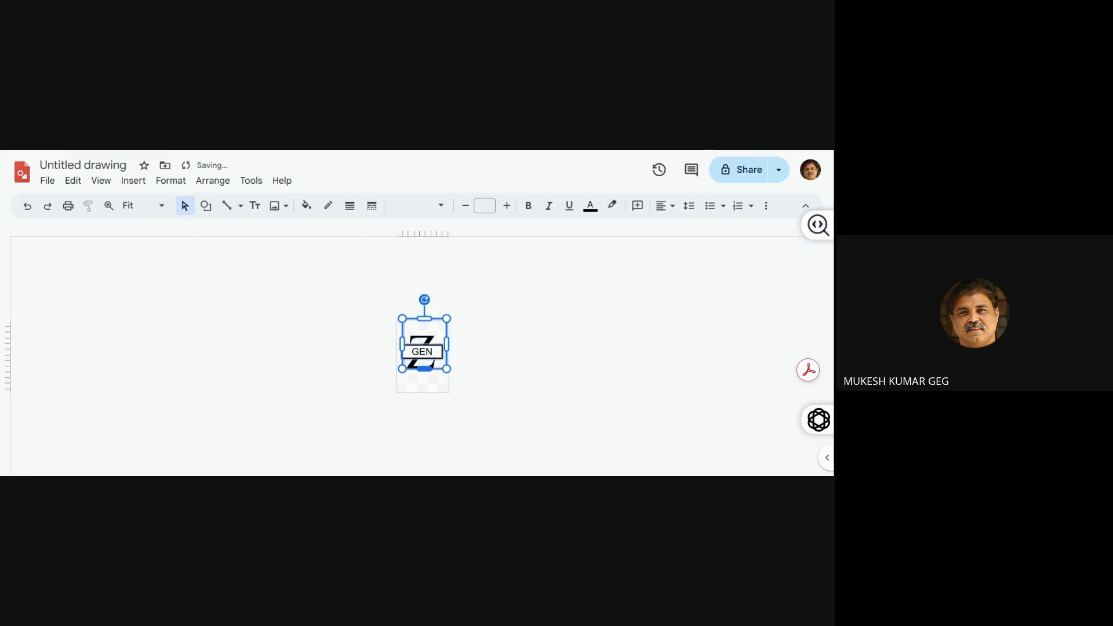
key(Up)
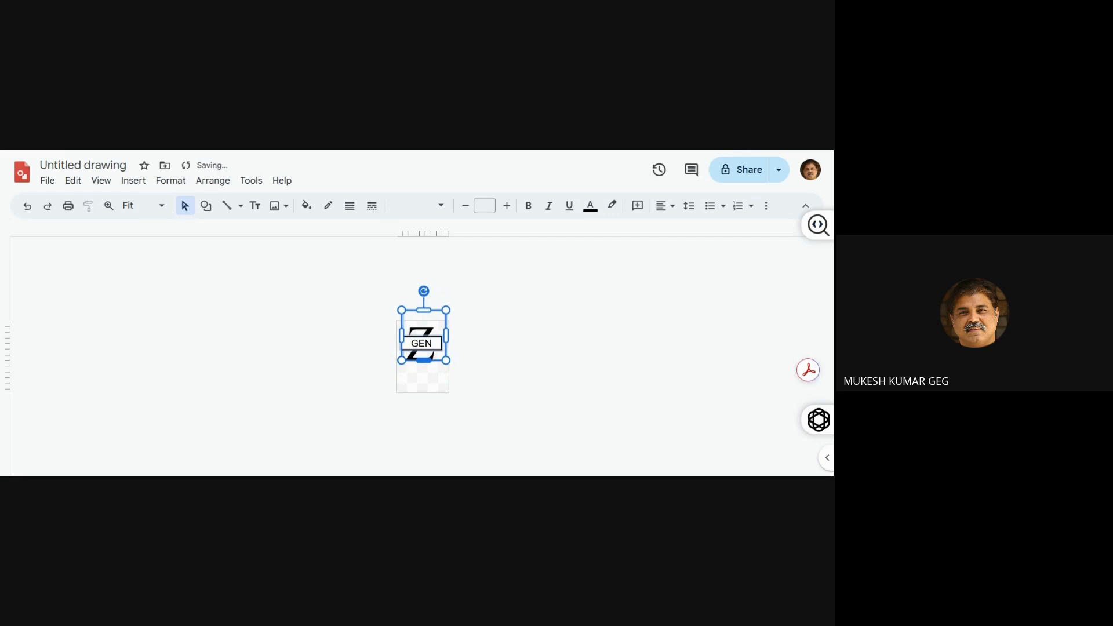
key(Left)
key(Left)
key(Left)
key(Left)
key(Up)
key(Up)
key(Up)
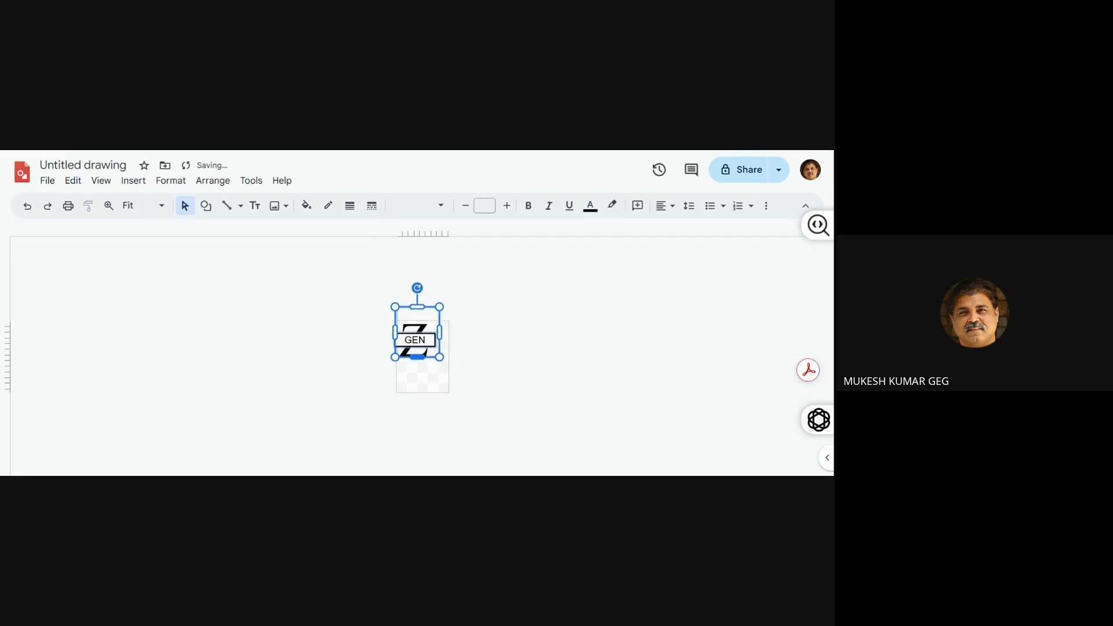
key(Up)
key(Left)
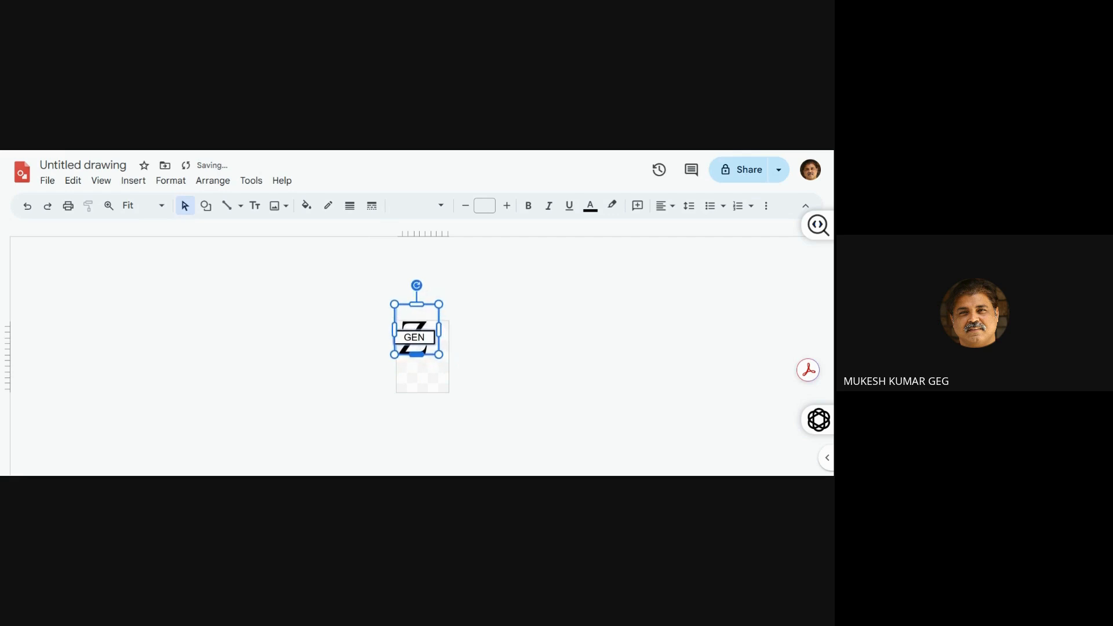
click(432, 388)
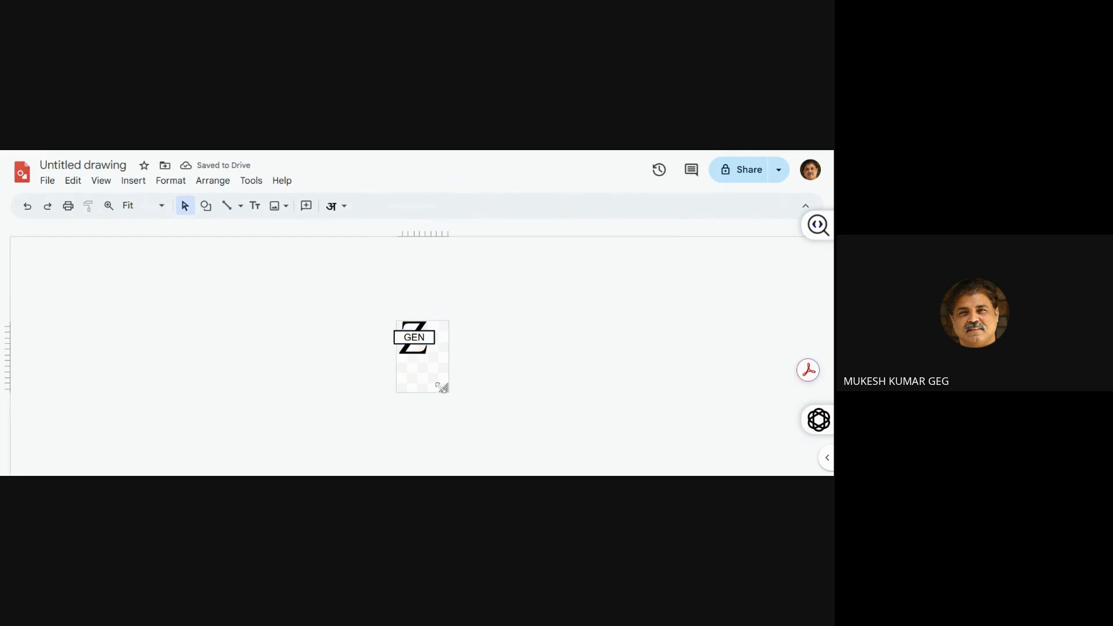
drag(439, 385, 437, 357)
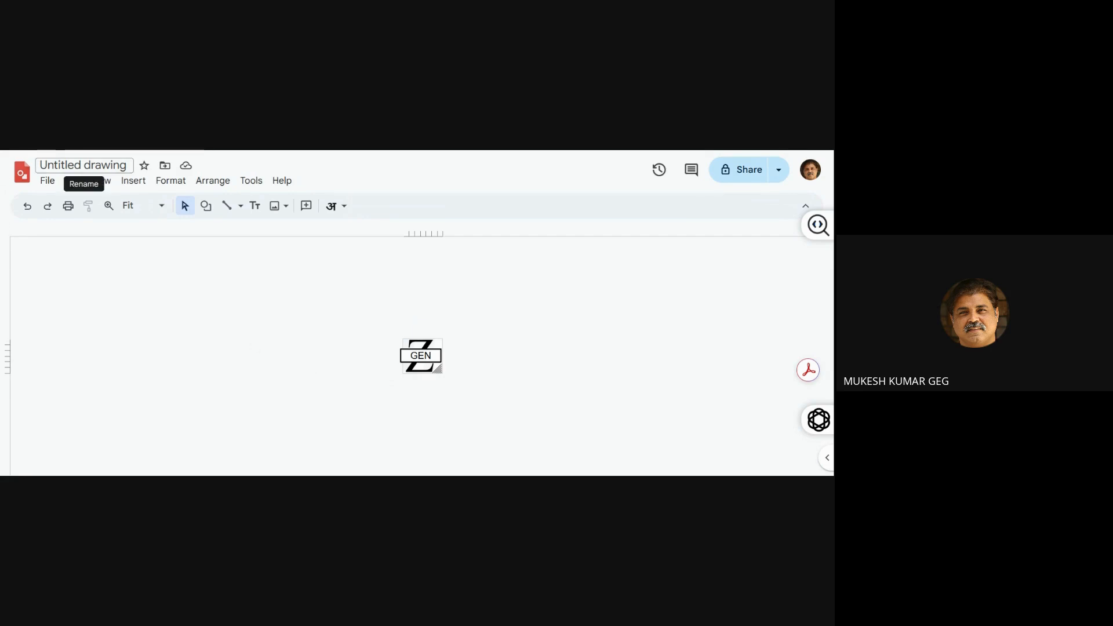
Rename the drawing as Gen Zee
click(65, 168)
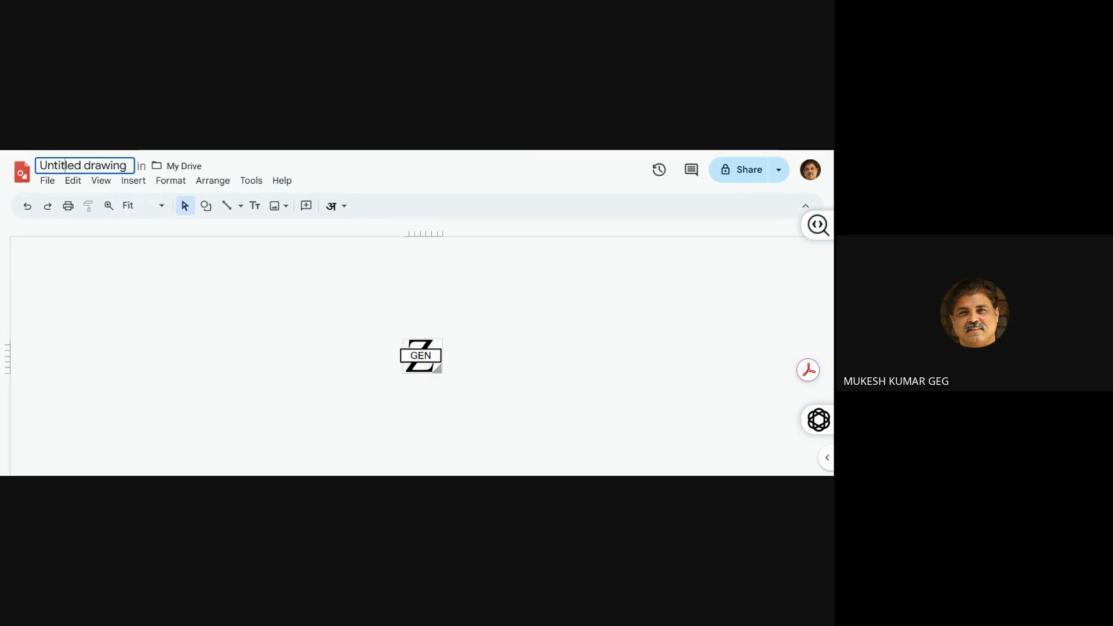
key(ctrl+a)
text(Ge)
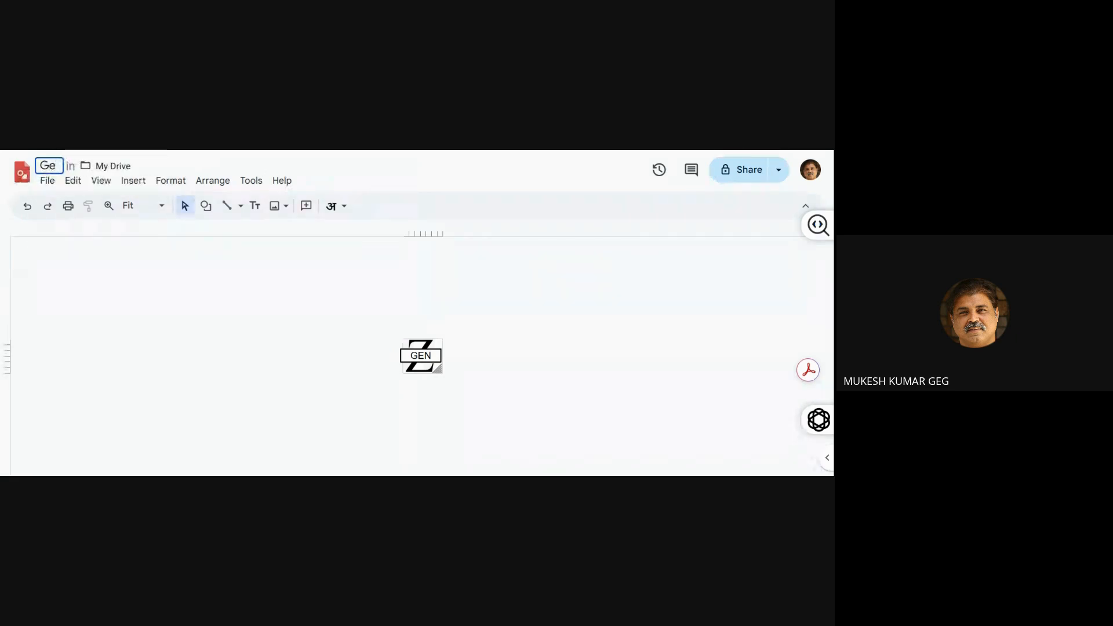
text(n)
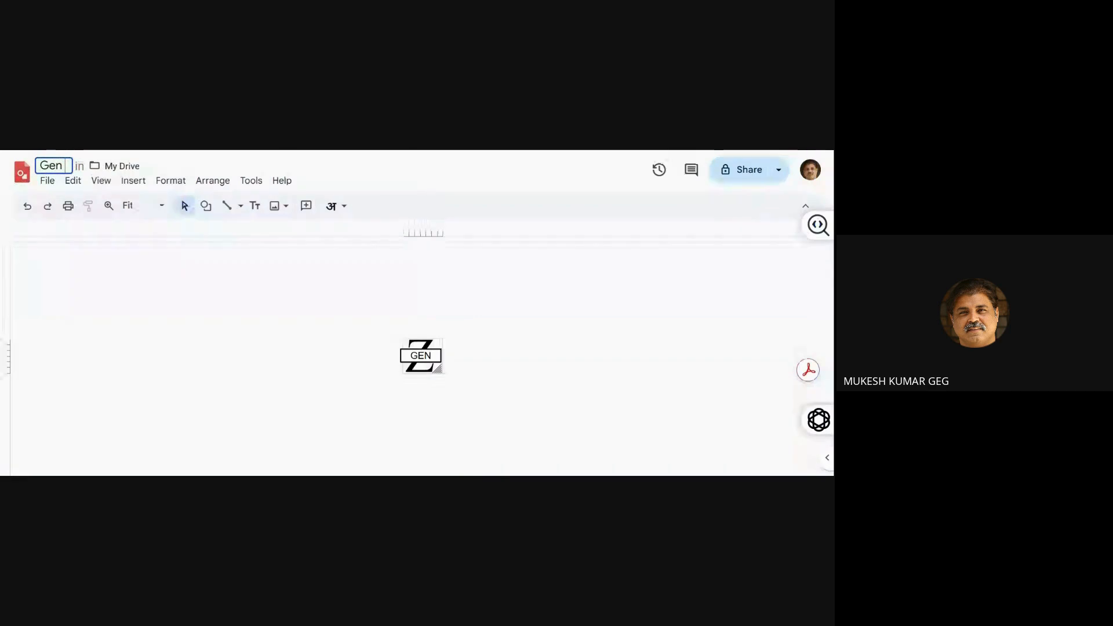
text( Zee)
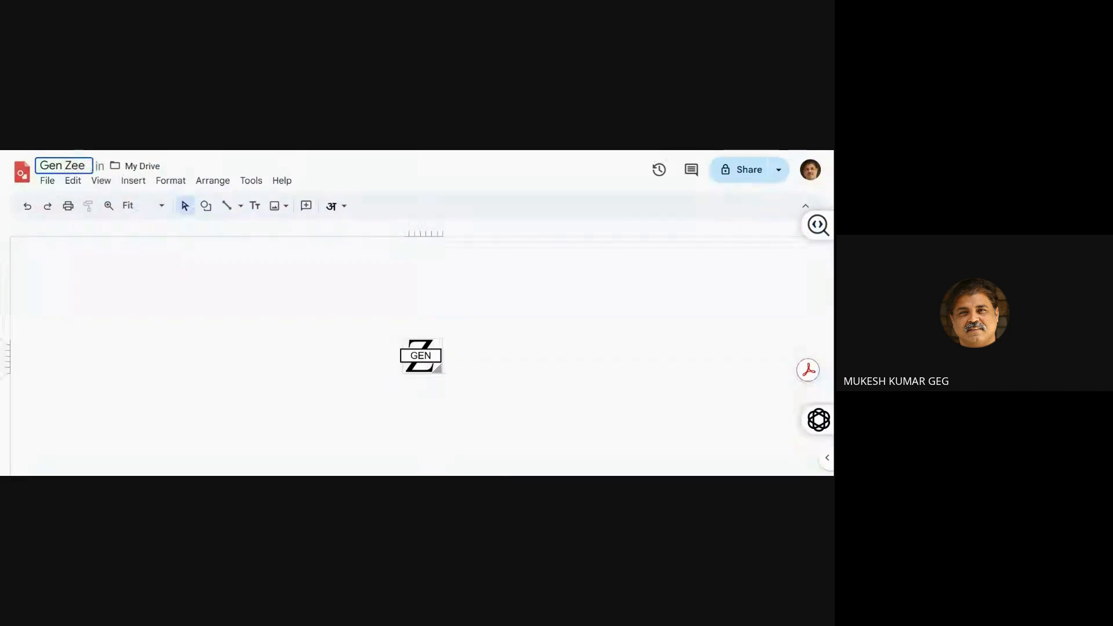
Download the logo drawing as a PNG image
click(49, 182)
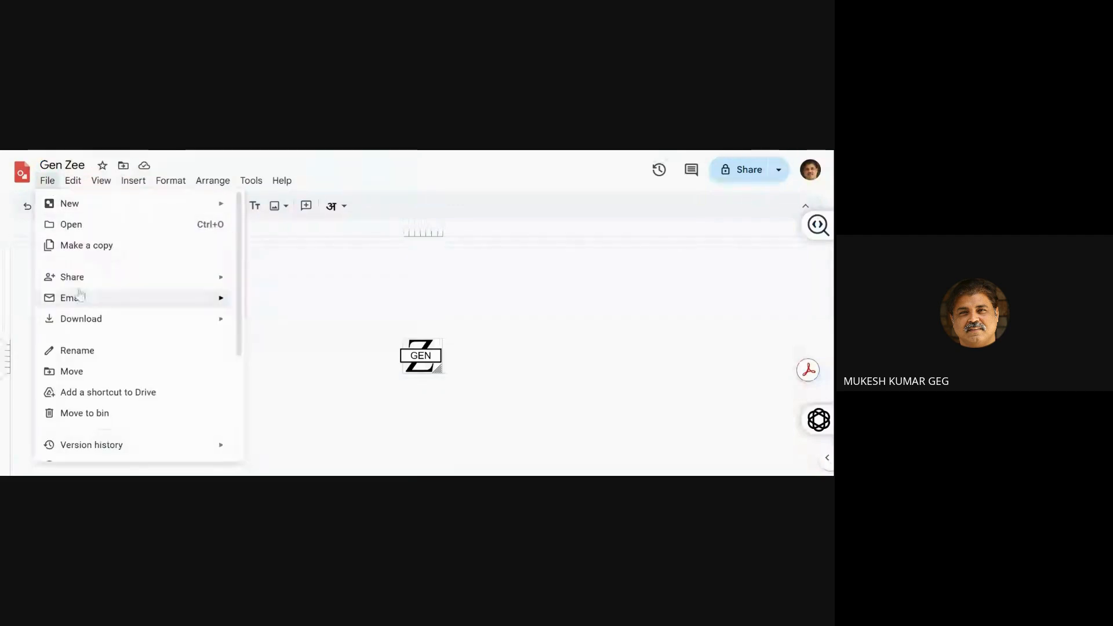
mouse_move(89, 324)
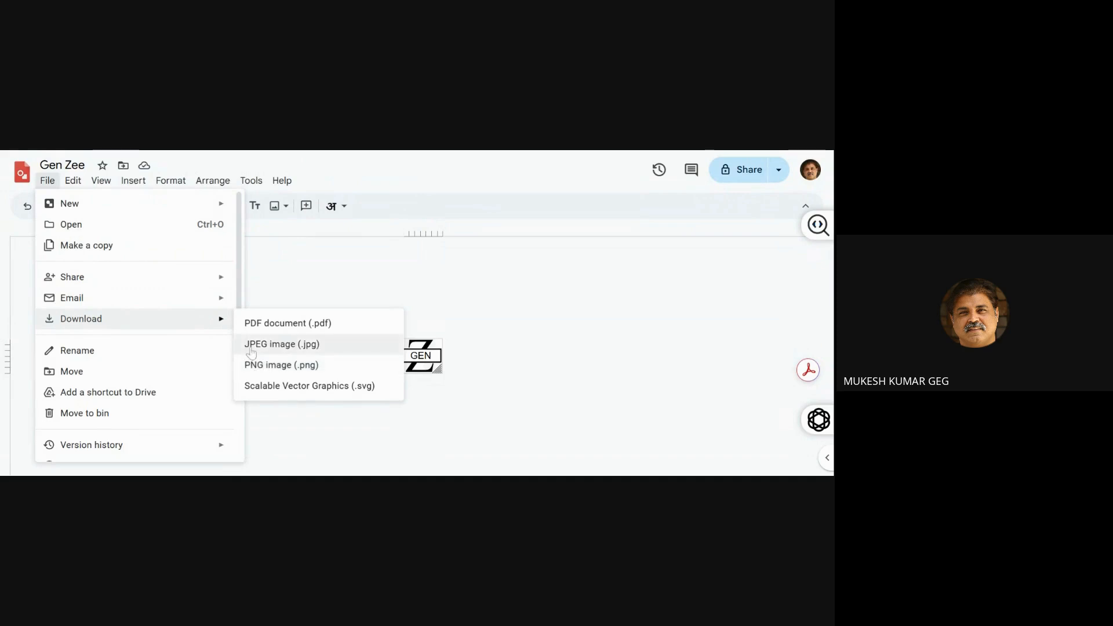
mouse_move(136, 269)
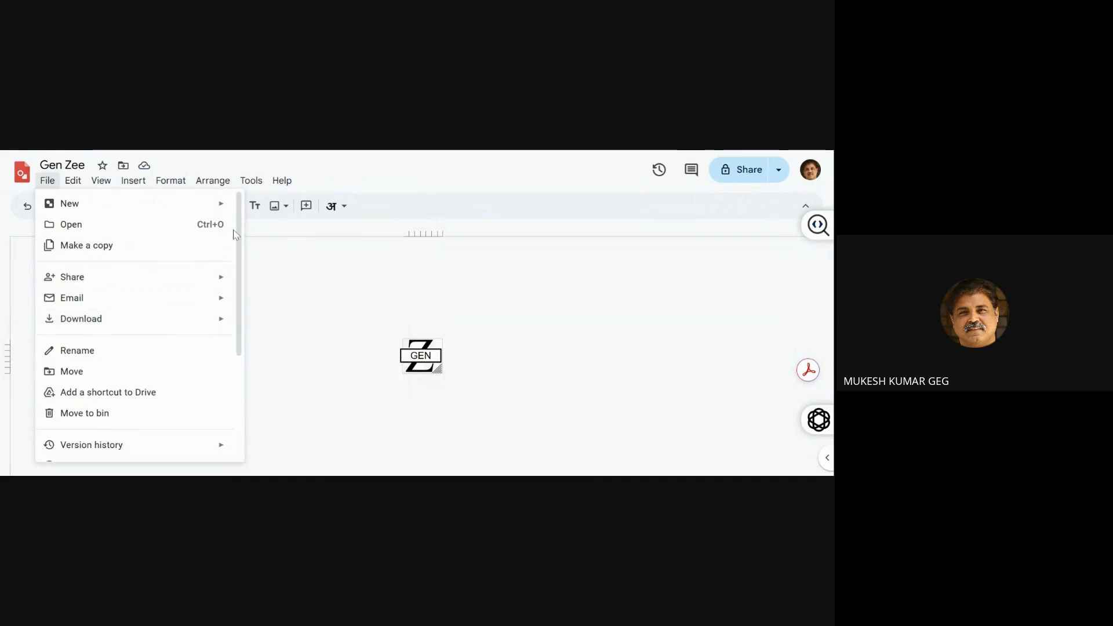
mouse_move(101, 180)
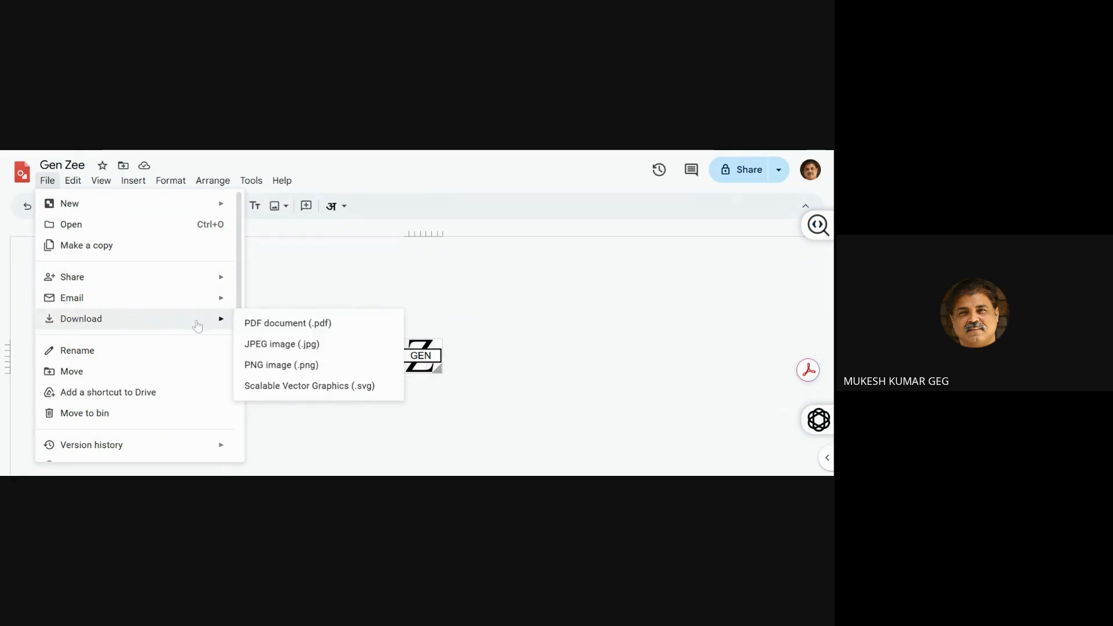
click(264, 366)
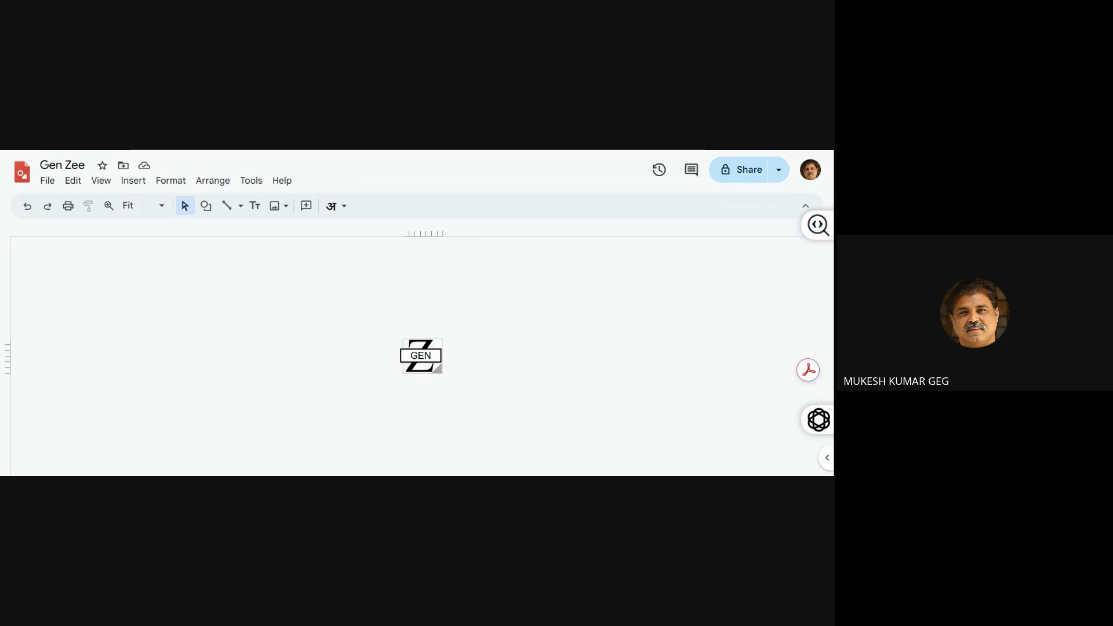
Switch to Google Drive and create a new blank Google Docs document
key(ctrl+shift+Tab)
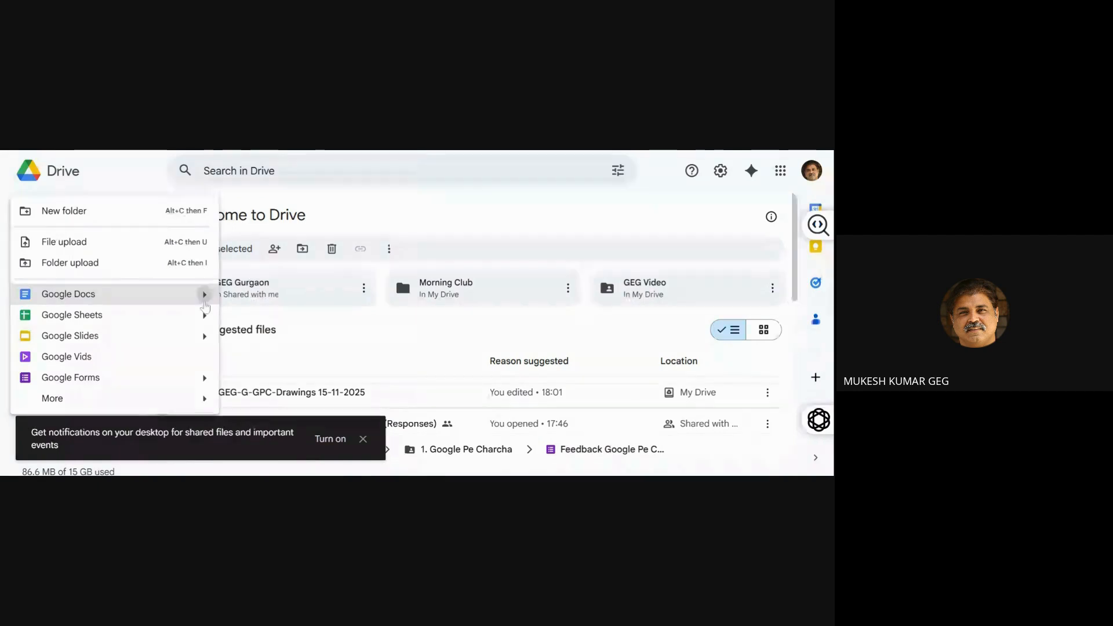
click(205, 295)
click(235, 300)
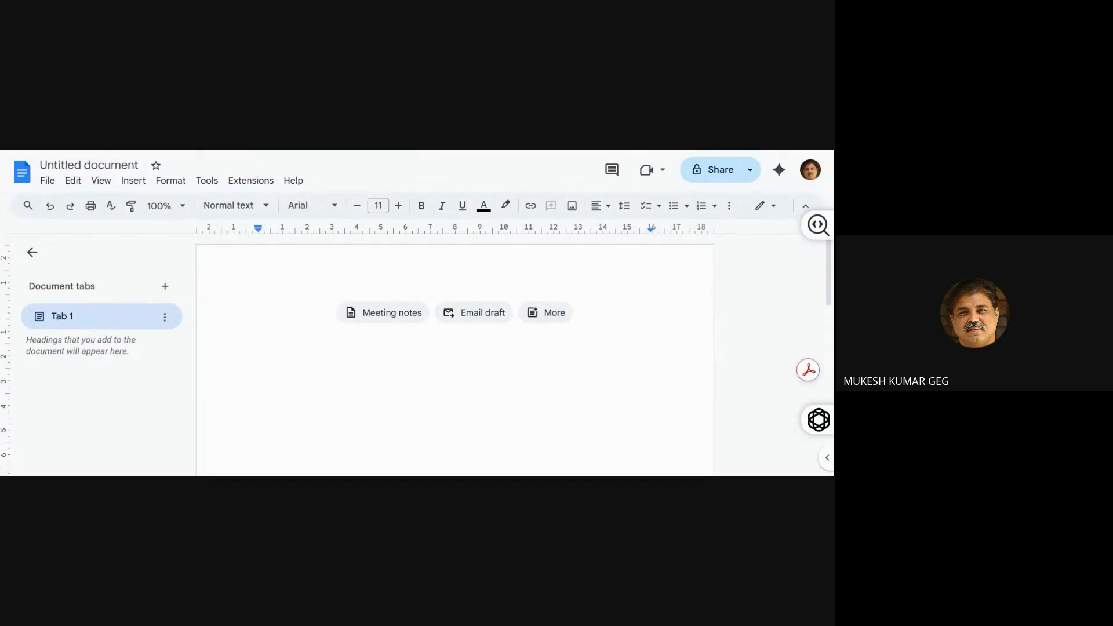
Write "This is a report from " on the first line of the document
text(The)
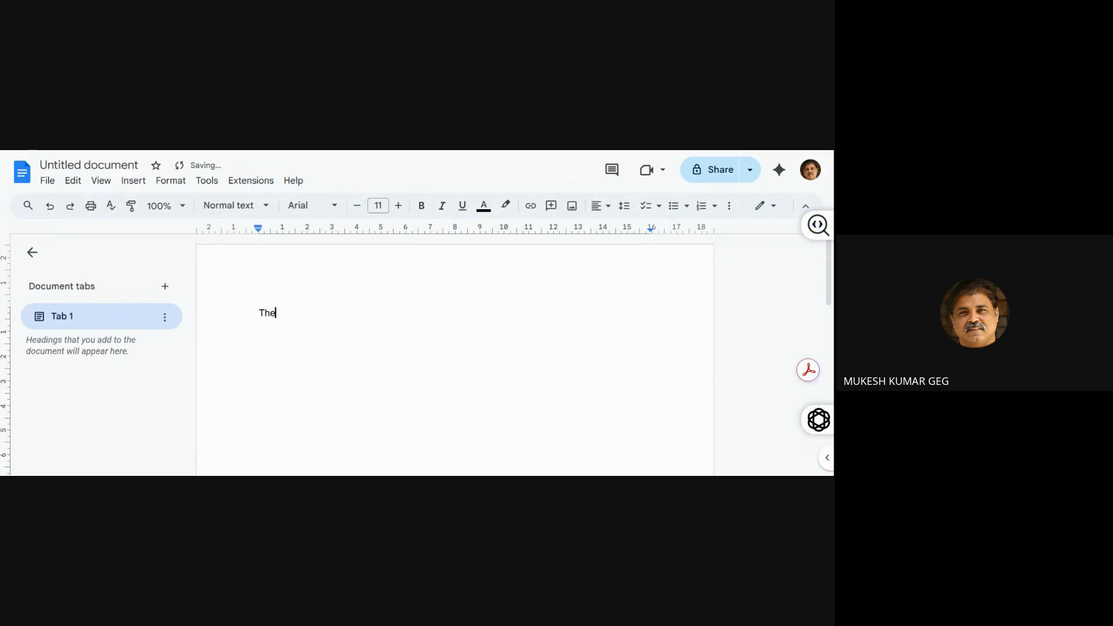
key(BackSpace)
text(is i)
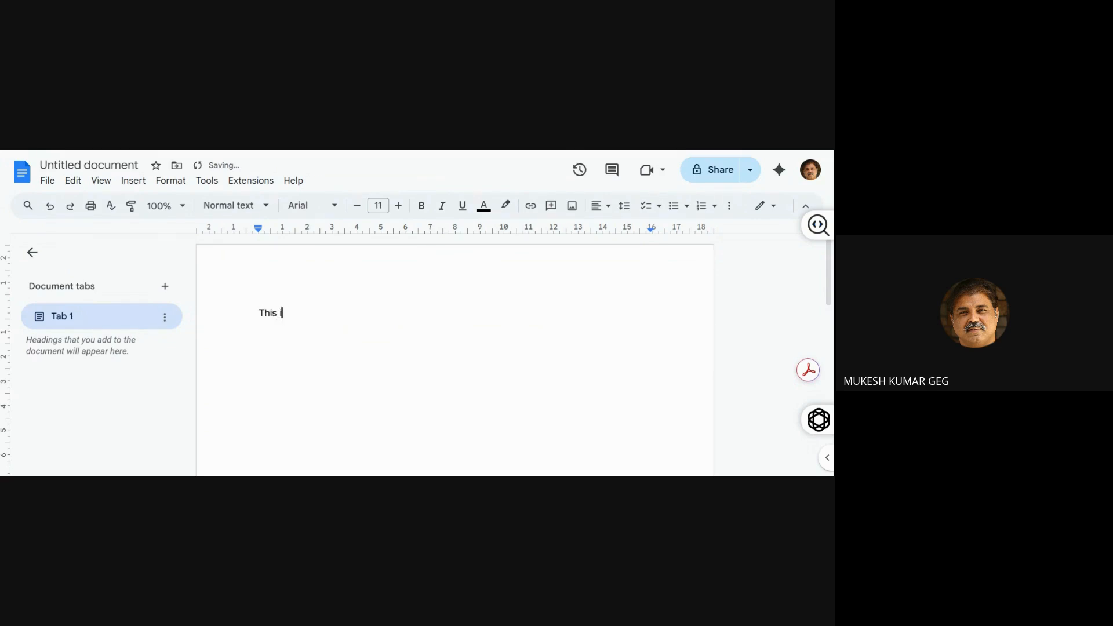
text(s a report fo)
key(BackSpace)
text(rom)
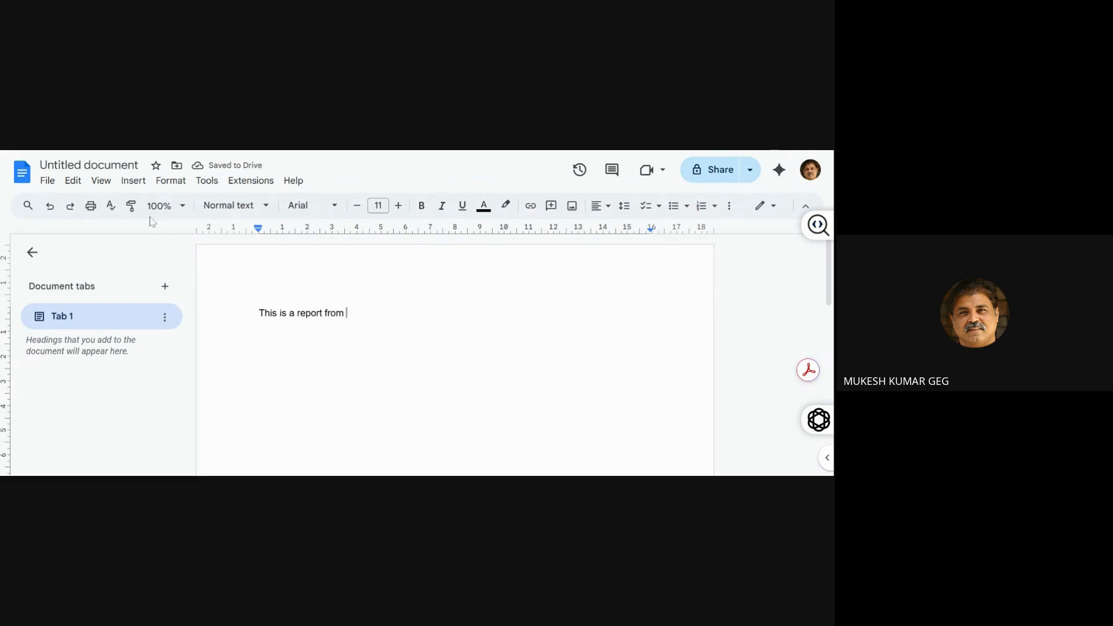
Insert the downloaded GEN Z logo image from the computer after the word "from"
click(134, 186)
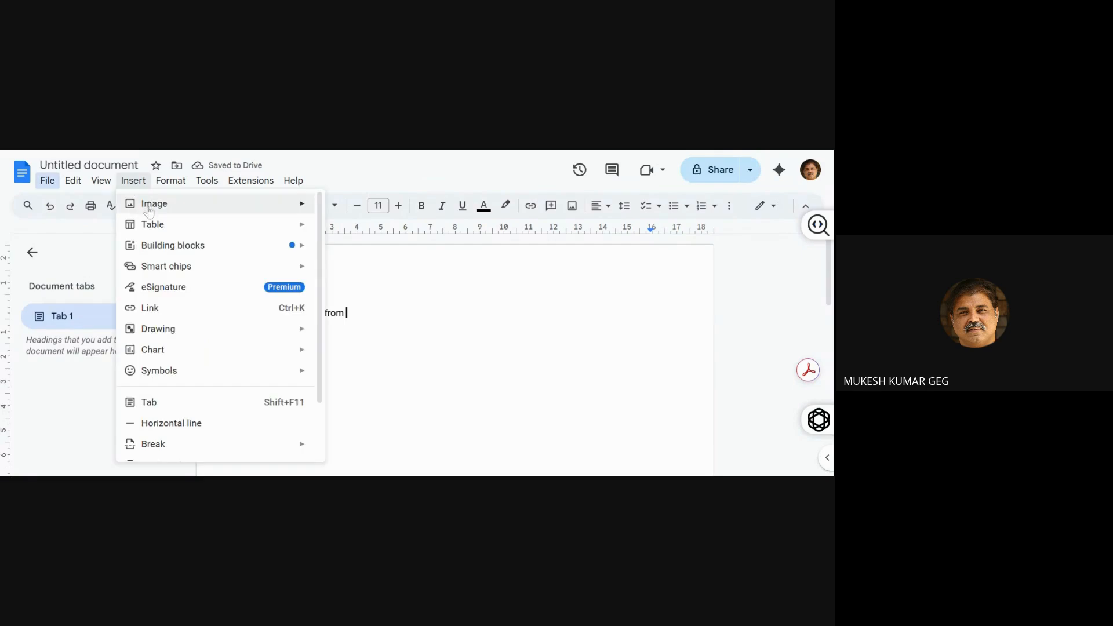
mouse_move(186, 209)
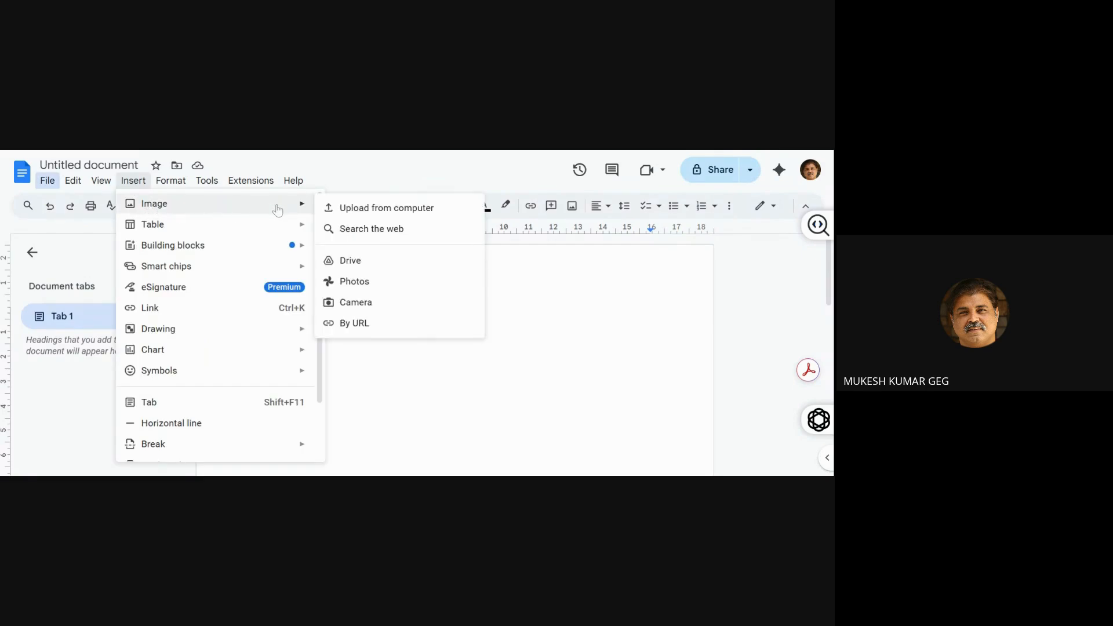
click(335, 210)
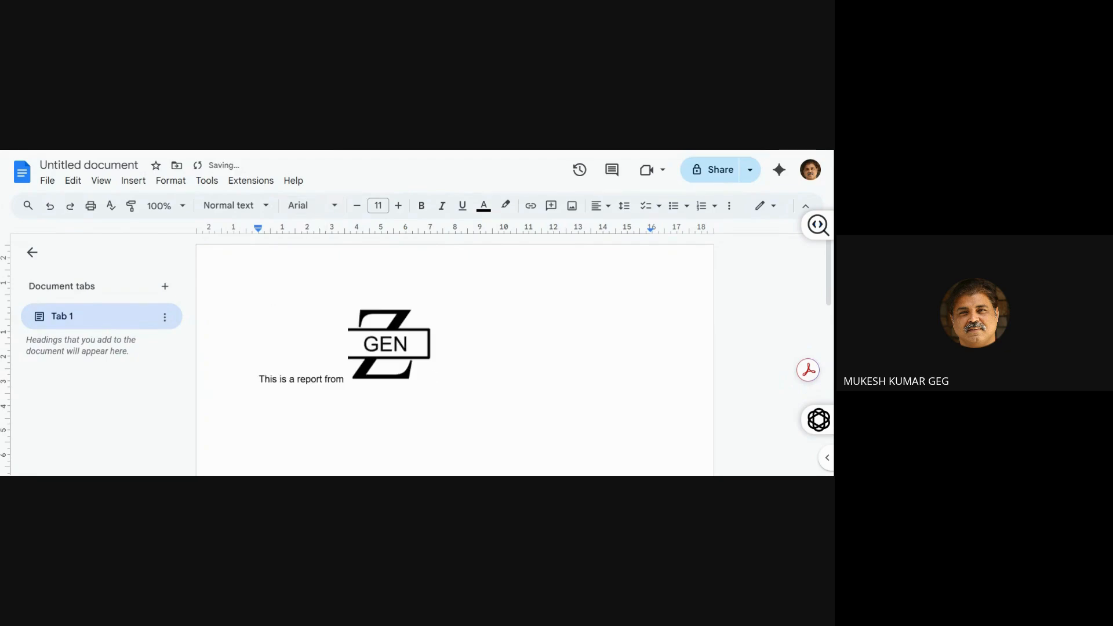
Scale the inserted logo down to about the height of the text line
click(388, 348)
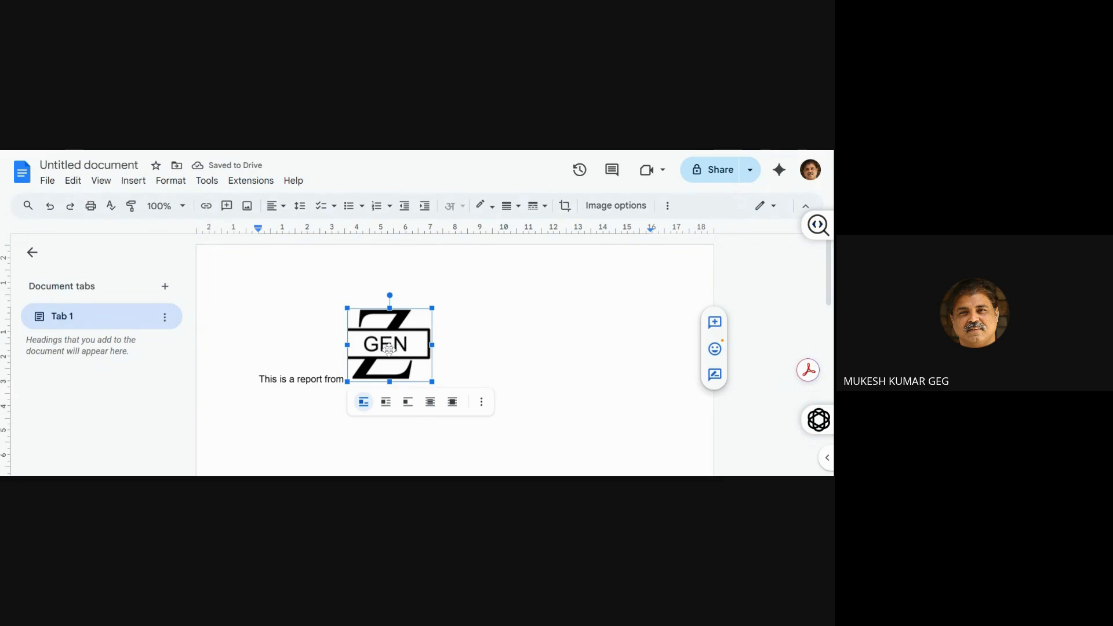
drag(432, 307, 363, 385)
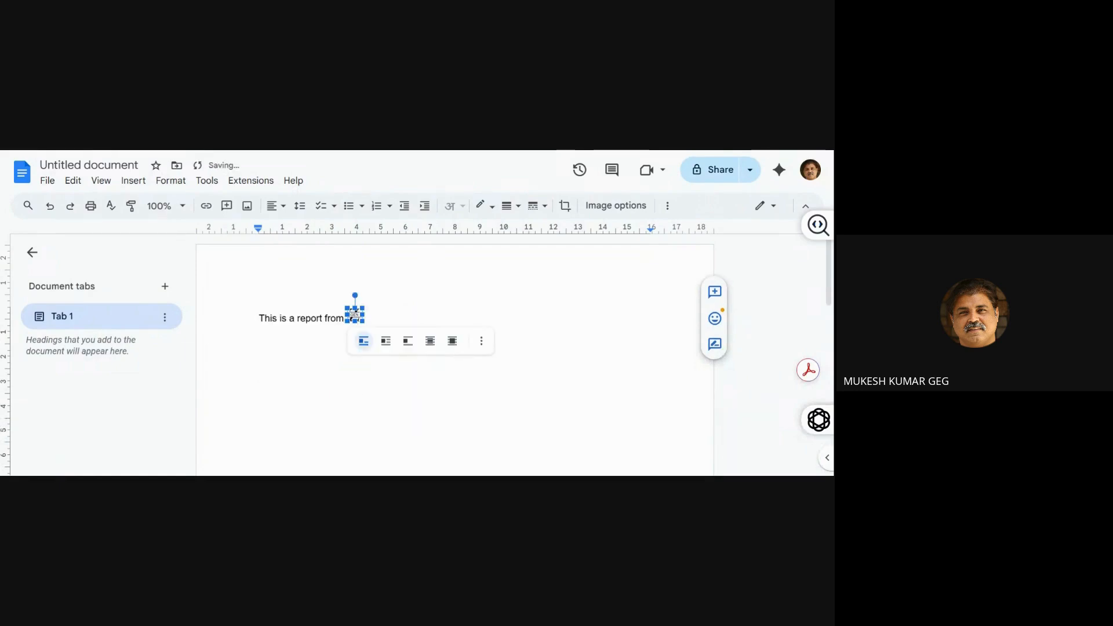
click(325, 318)
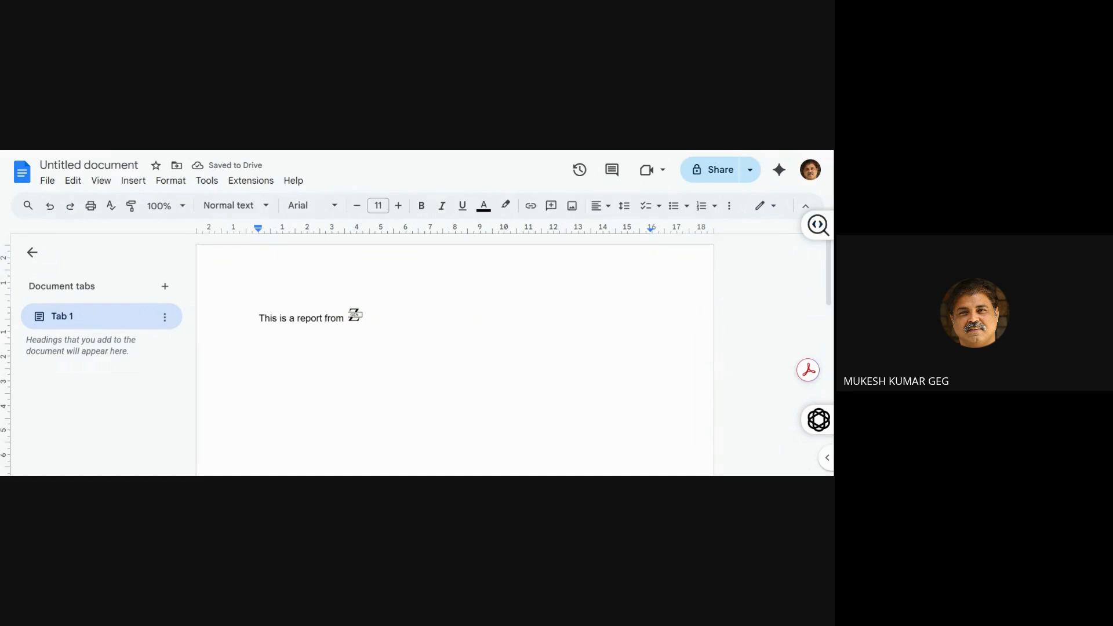
Add the word "generation" after the inline logo to complete the sentence
key(Left)
key(Left)
key(Left)
key(Left)
key(Left)
key(Left)
key(Left)
key(Left)
key(Left)
key(Left)
key(Left)
key(Left)
key(Left)
key(Right)
key(Right)
key(Right)
key(Right)
key(Right)
key(Right)
key(Right)
key(Right)
key(Right)
key(Right)
key(Right)
key(Right)
key(shift+Right)
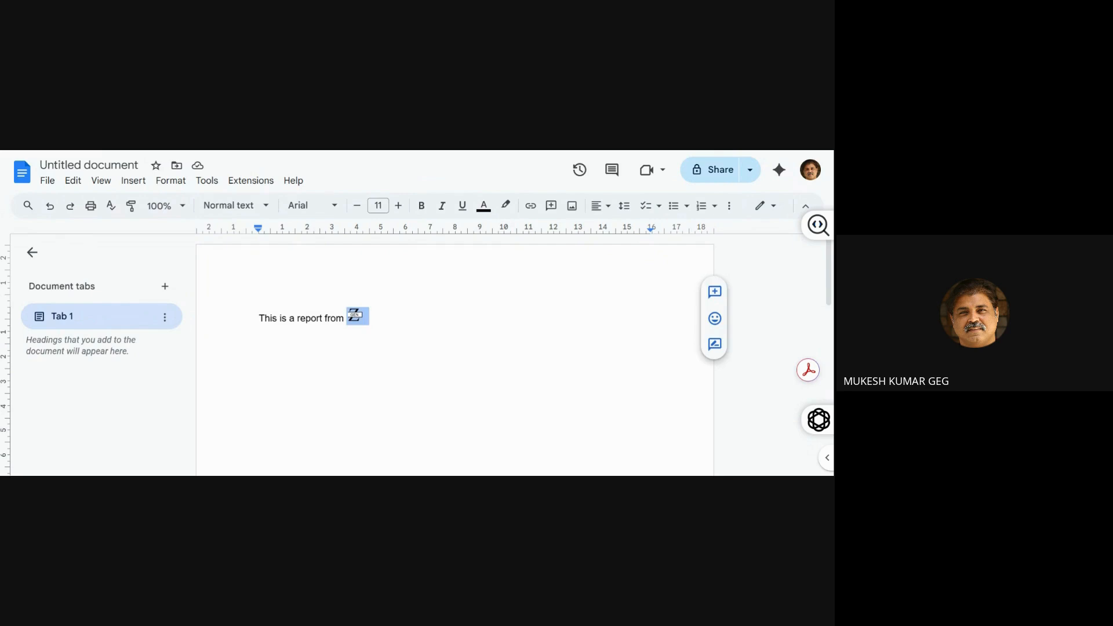
key(Right)
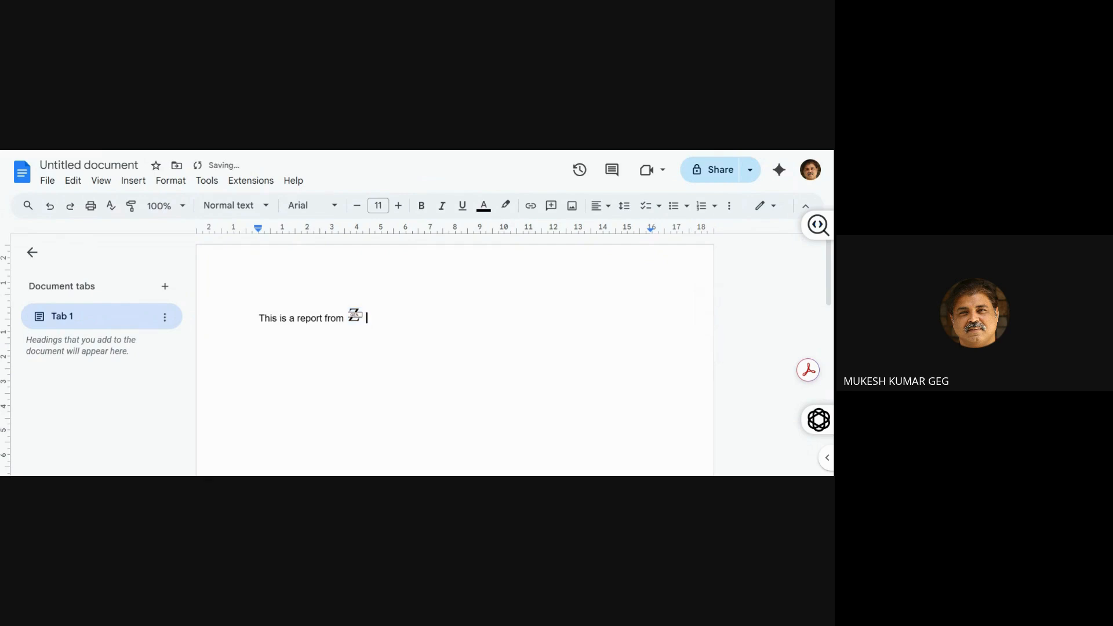
text(generatuio)
key(BackSpace)
key(BackSpace)
key(BackSpace)
text(ion)
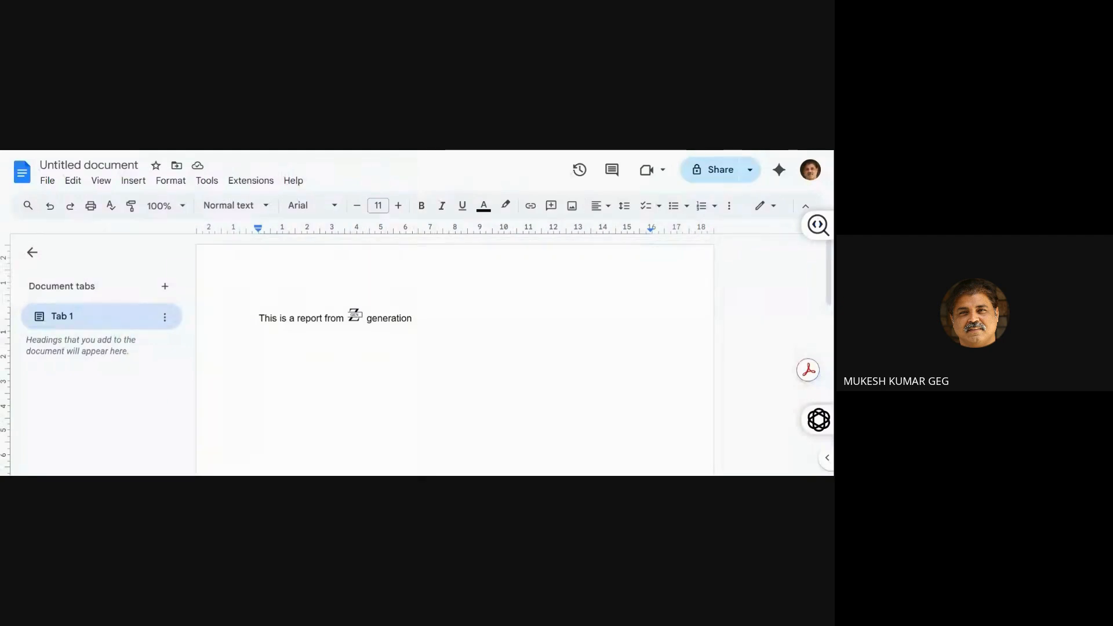
Switch to the Floor Plans drawing in Google Drawings and inspect the room in the plan's upper-left corner
key(ctrl+Tab)
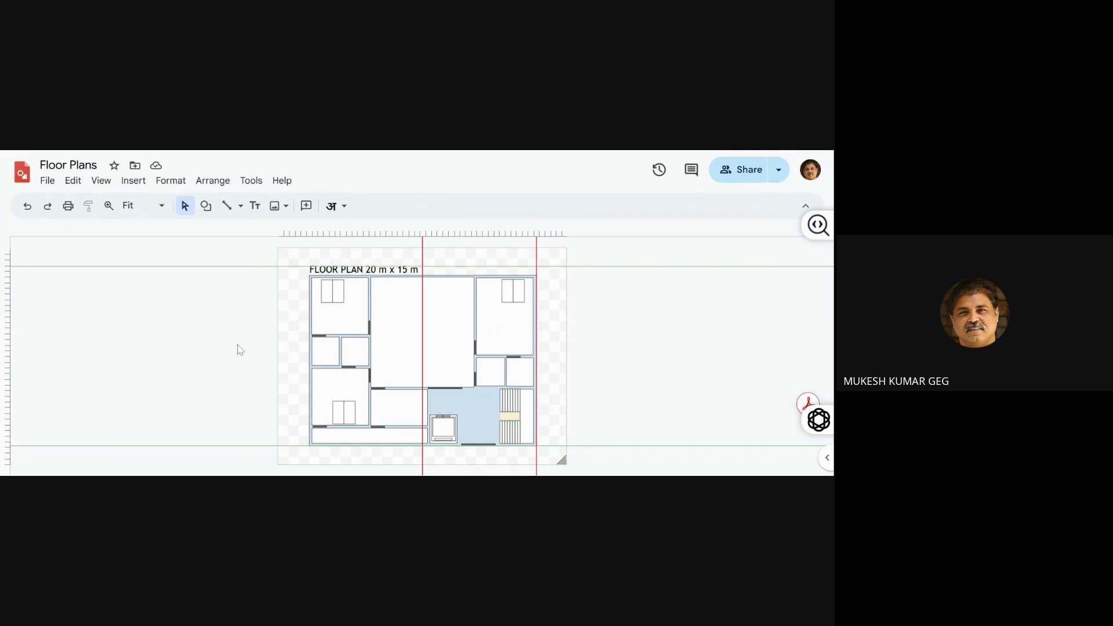
click(354, 318)
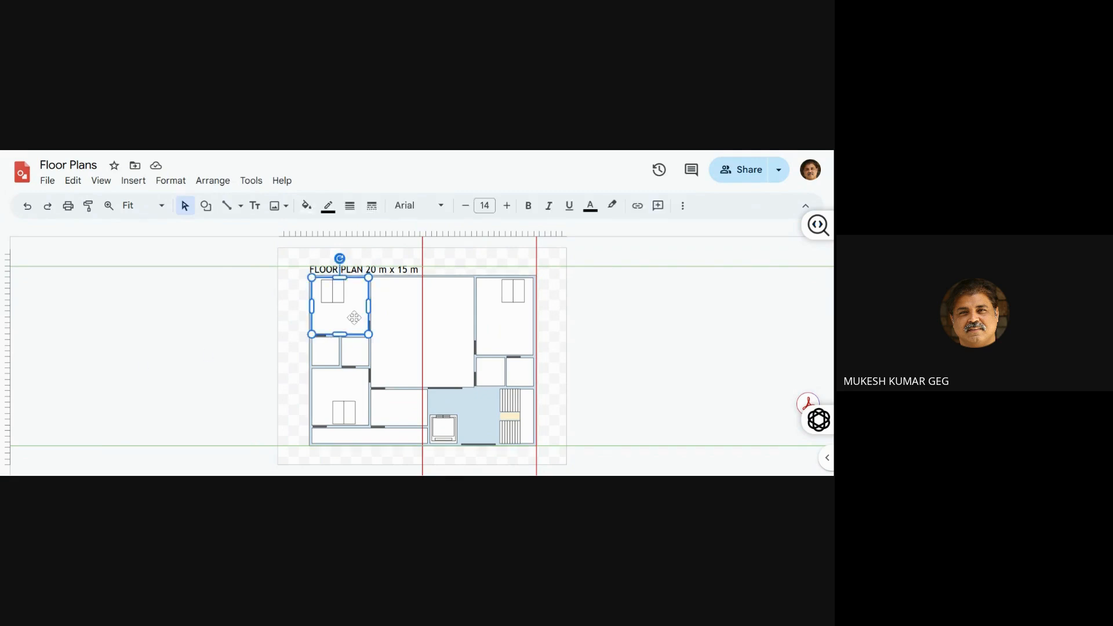
click(268, 336)
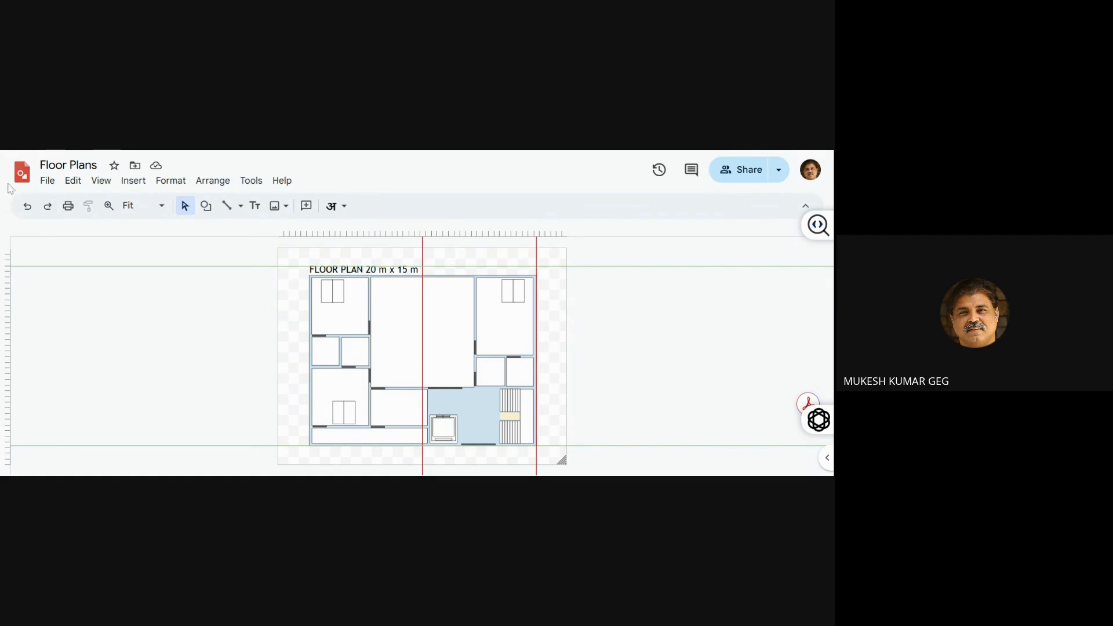
Create a new blank drawing
click(49, 184)
mouse_move(81, 204)
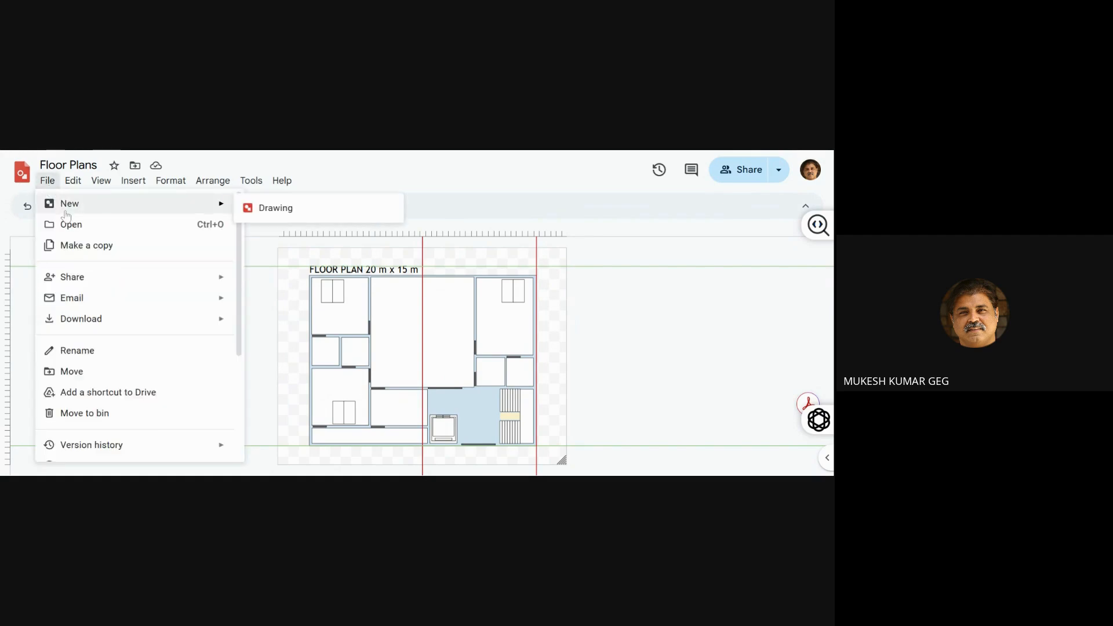
click(320, 219)
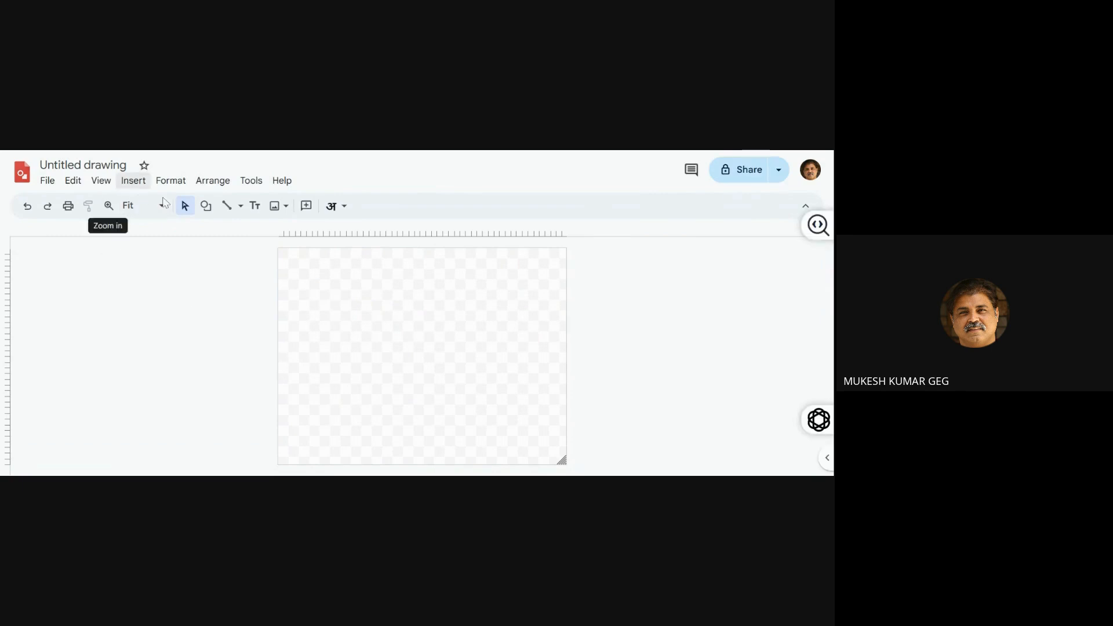
Draw a rectangle about 13.6 cm wide and 11.1 cm high in the upper-left part of the canvas
click(207, 210)
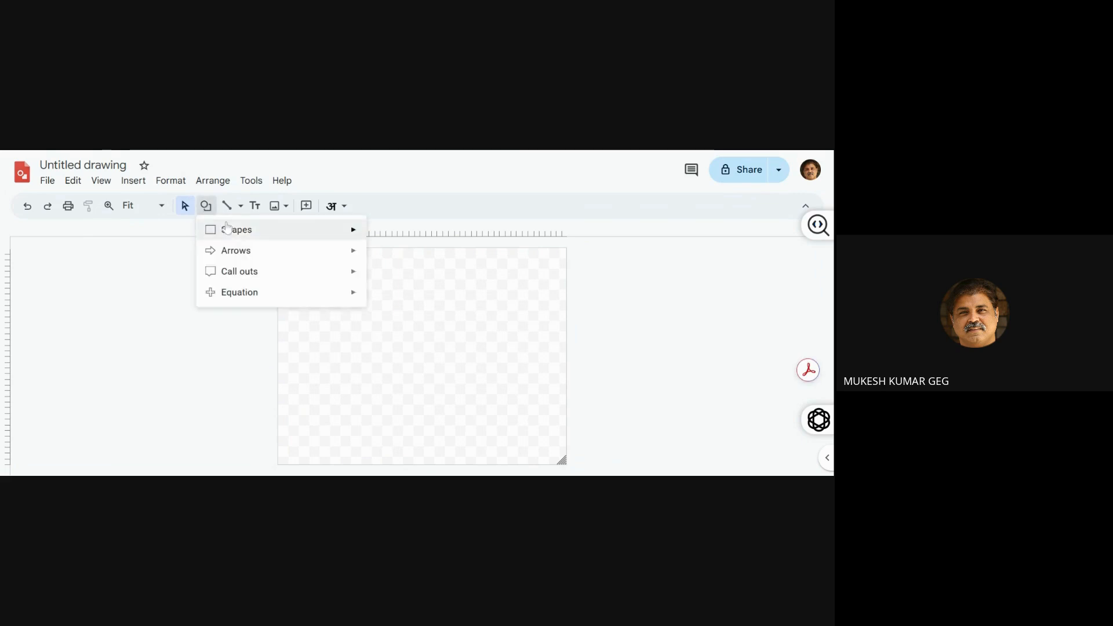
mouse_move(232, 231)
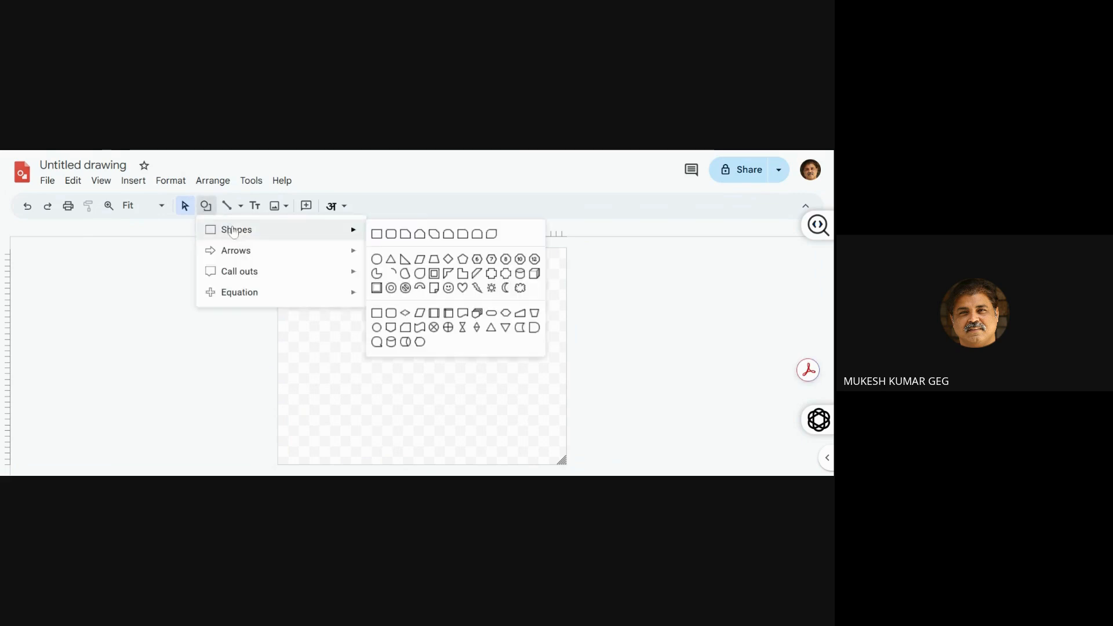
click(375, 234)
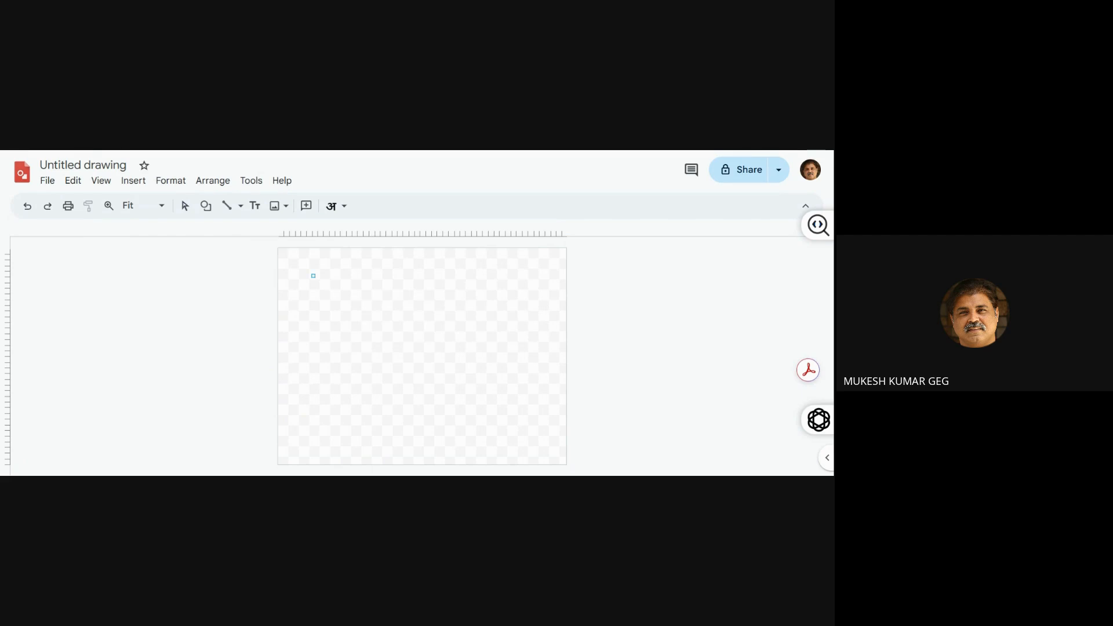
drag(311, 274, 466, 399)
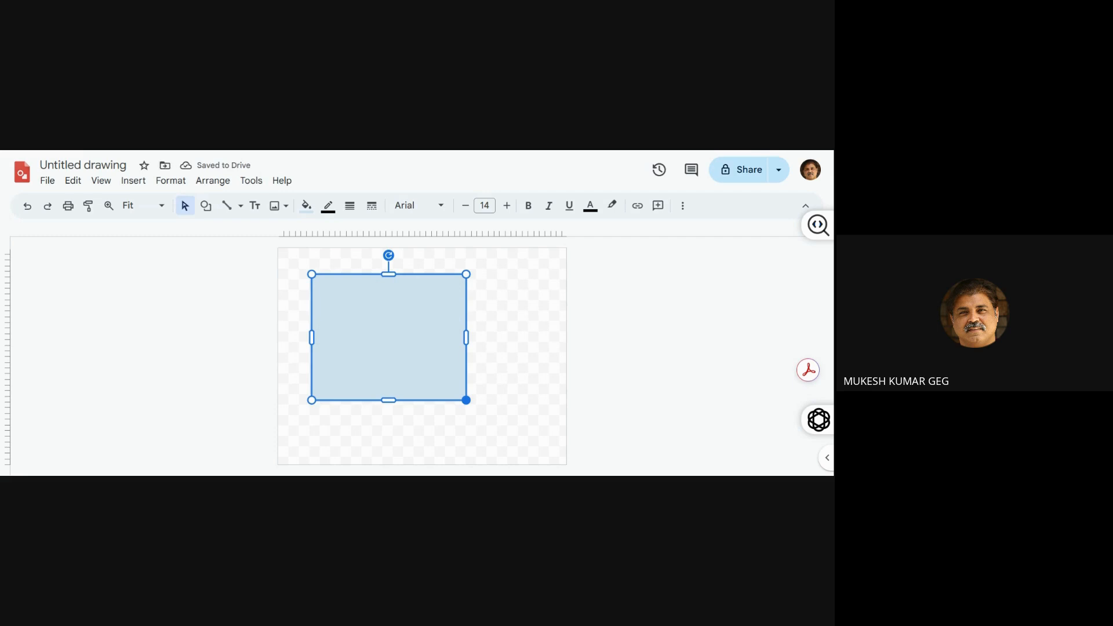
Set the rectangle's width to 25 cm and widen the canvas so the whole rectangle fits on it
click(684, 207)
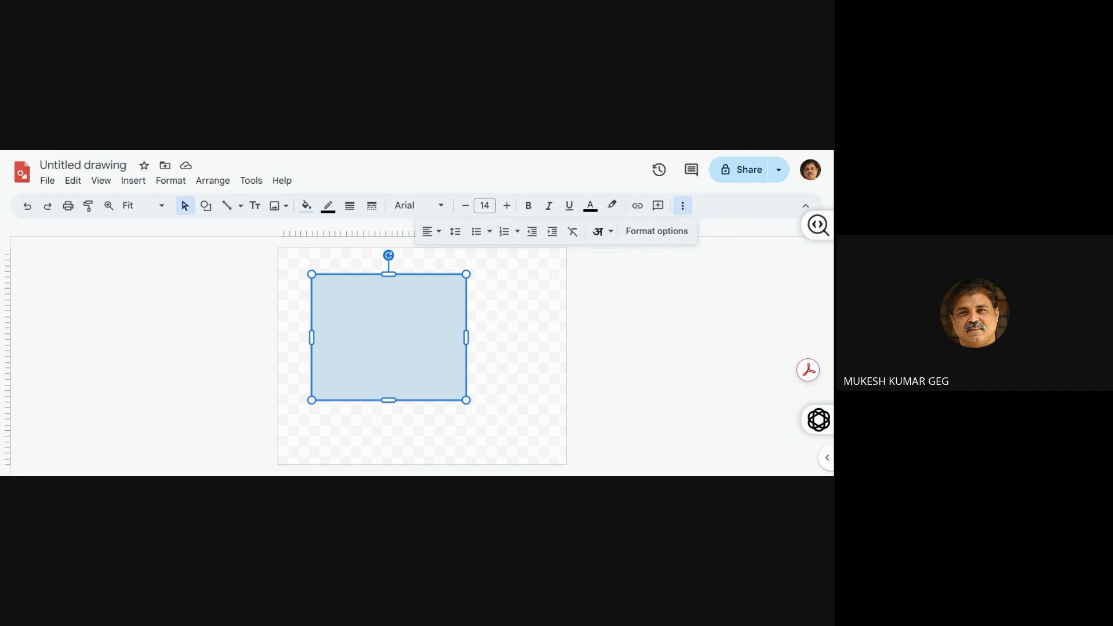
click(672, 231)
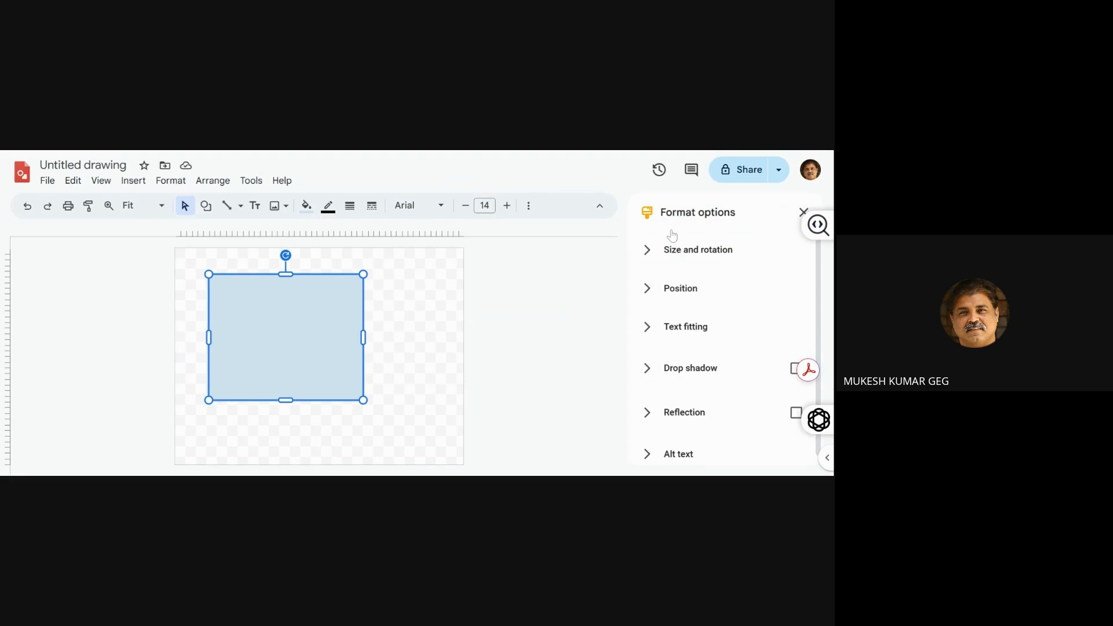
click(676, 248)
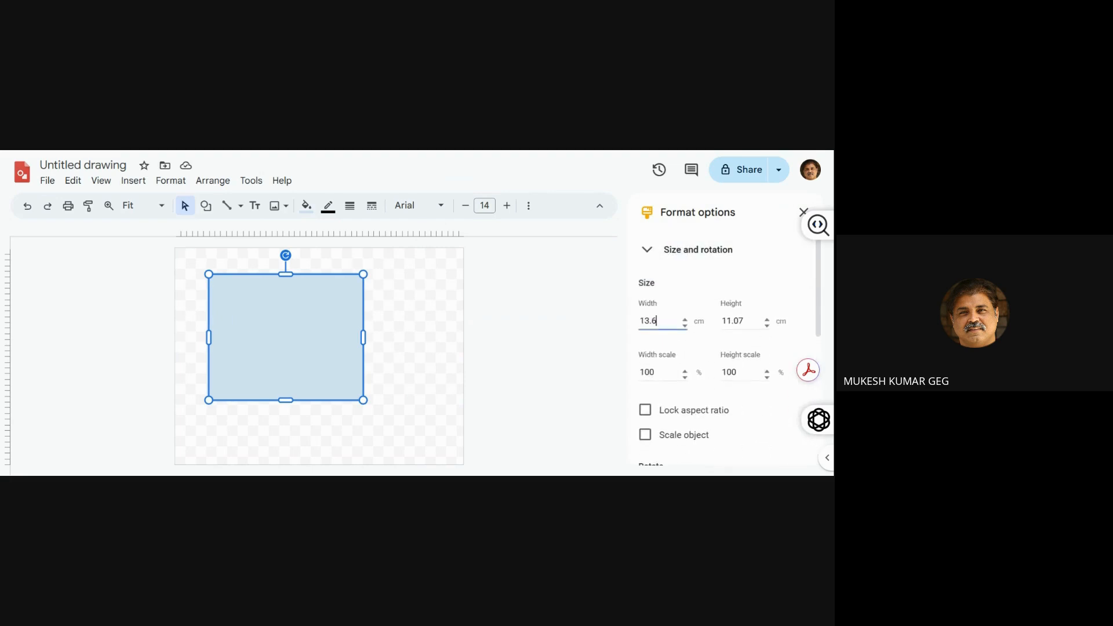
click(633, 323)
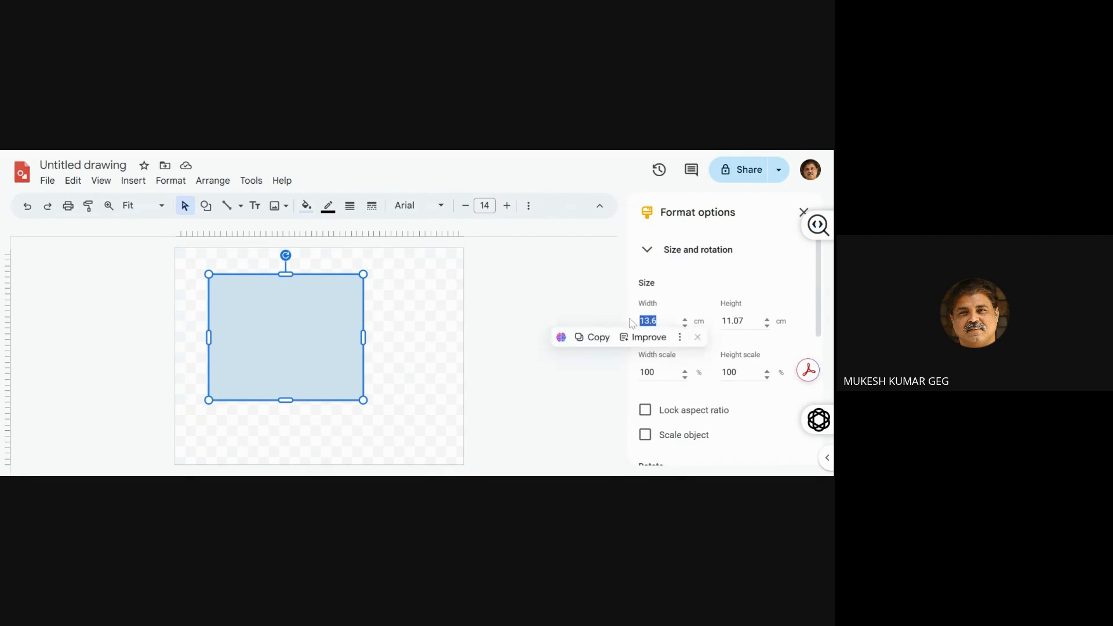
text(25)
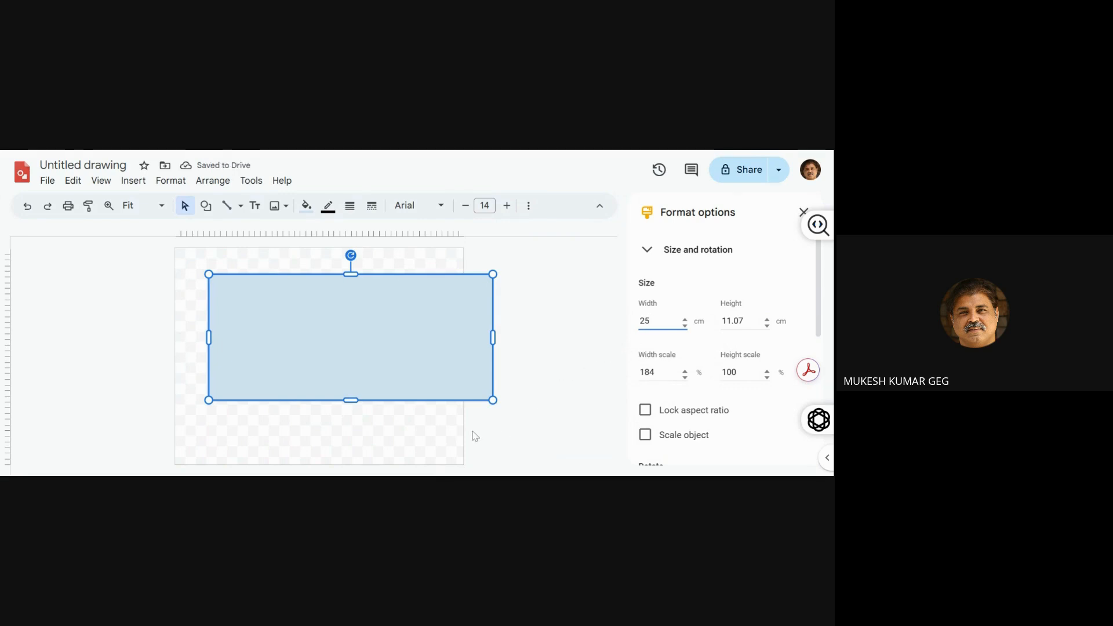
click(448, 454)
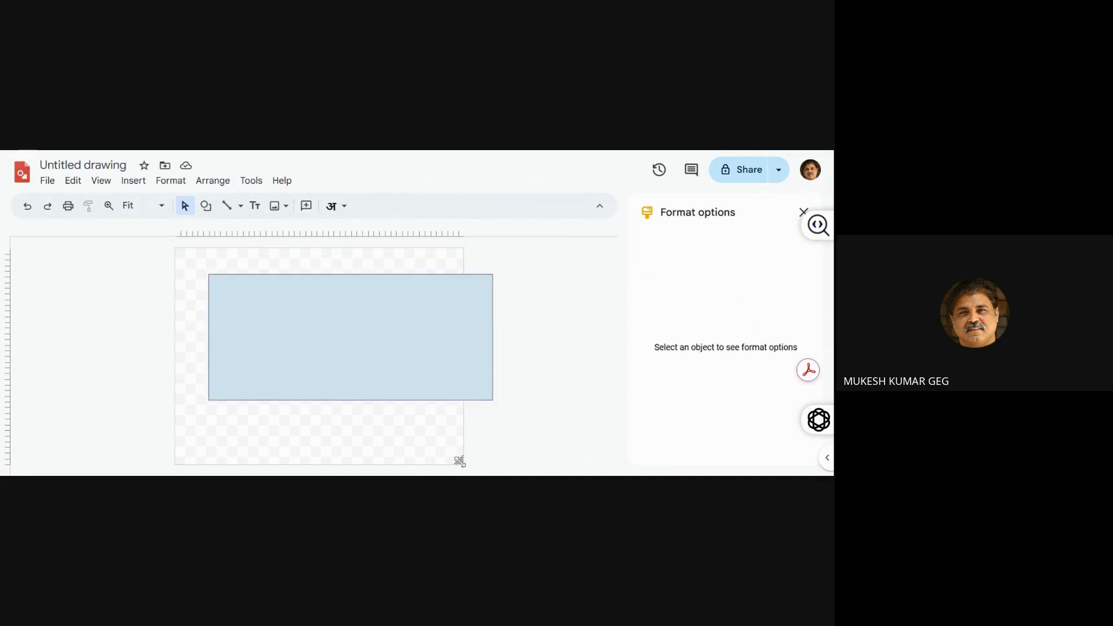
drag(459, 461, 518, 465)
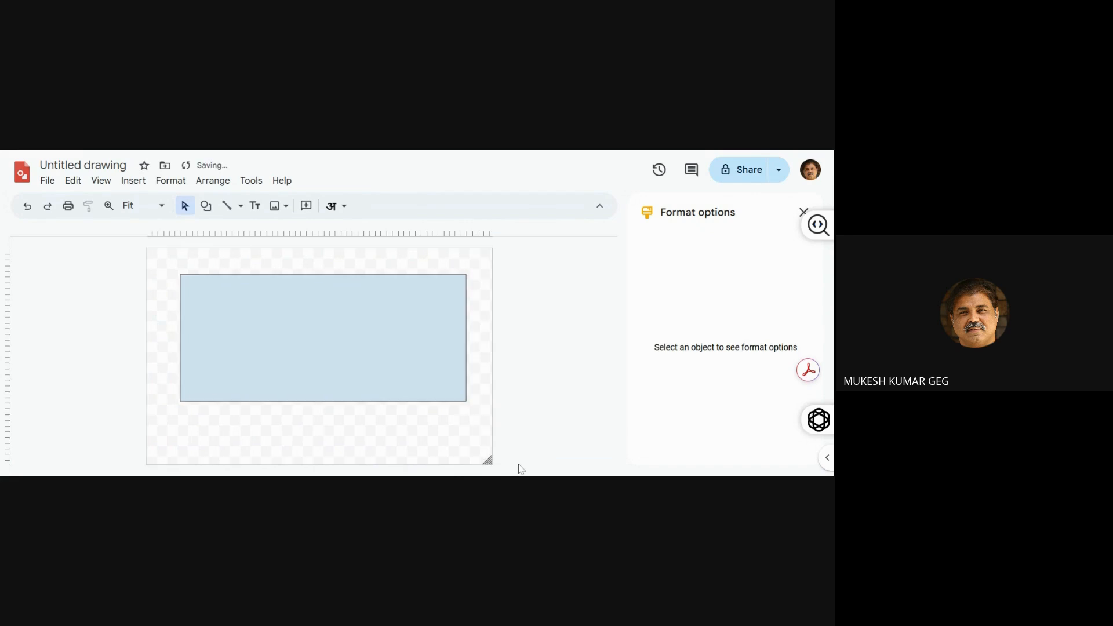
Set the large rectangle's height to 15 cm and deselect it
click(331, 355)
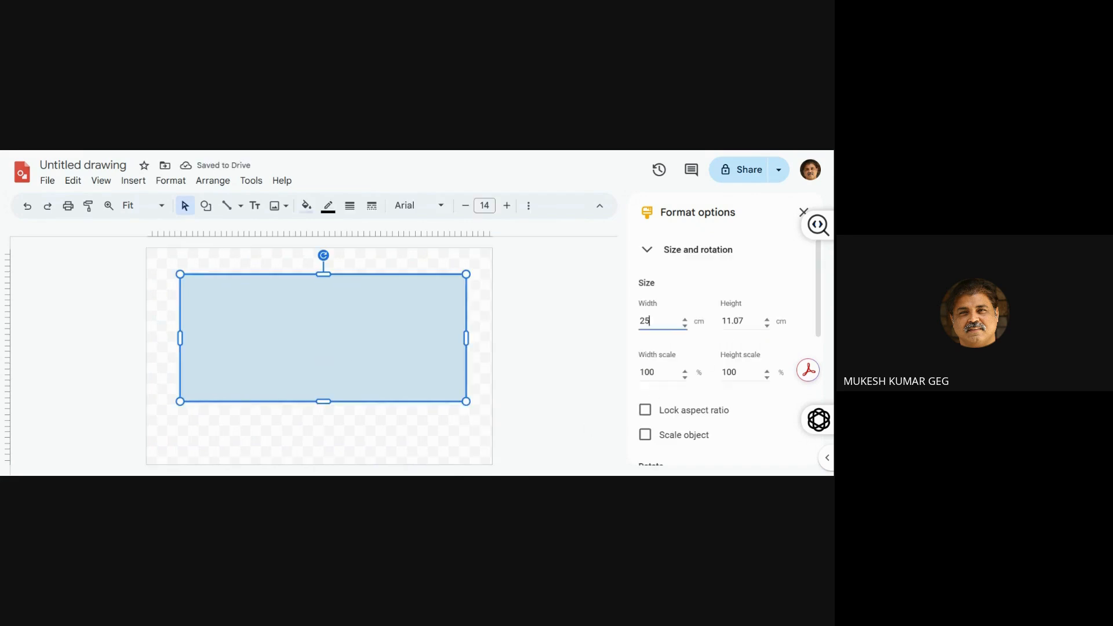
click(719, 328)
text(15)
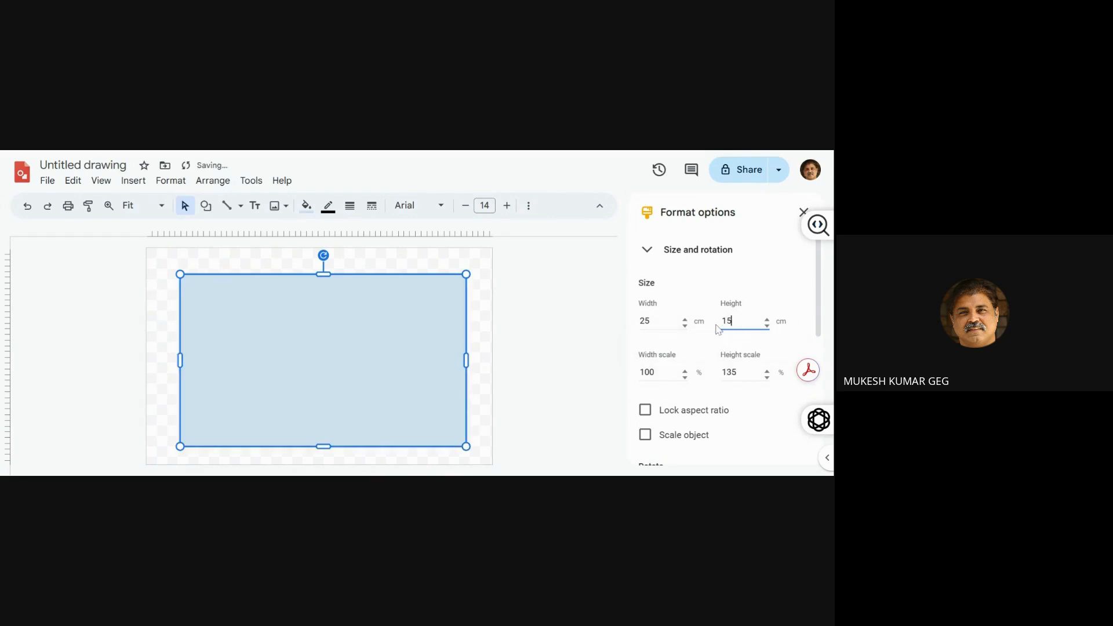
click(391, 374)
click(479, 378)
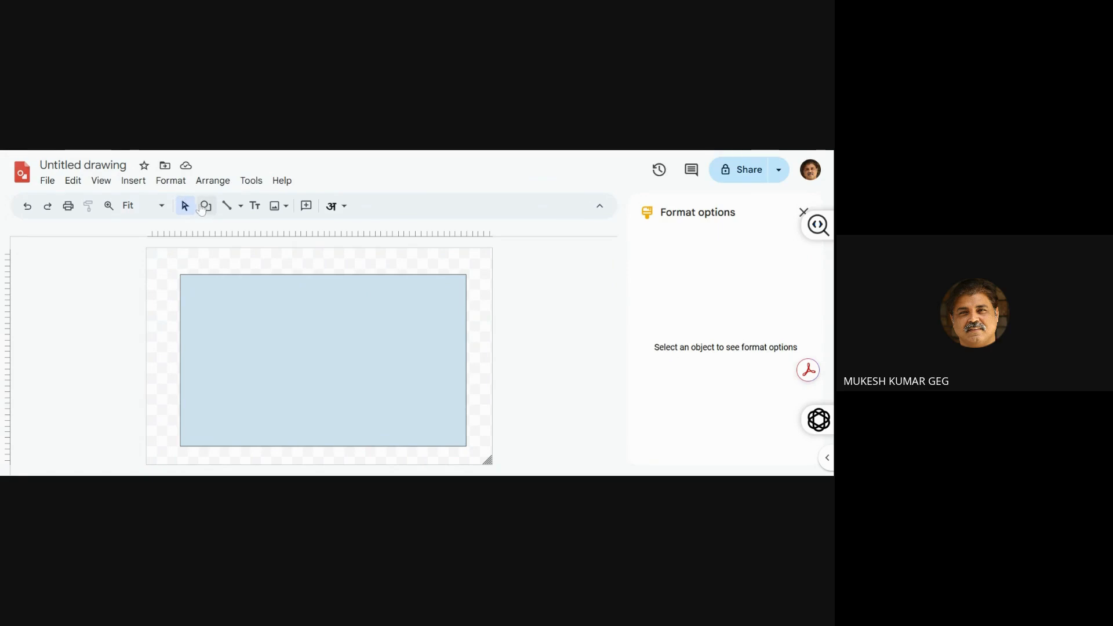
Draw a small rectangle about 5.5 cm by 5.1 cm inside the large rectangle's upper-left corner
click(204, 206)
mouse_move(228, 232)
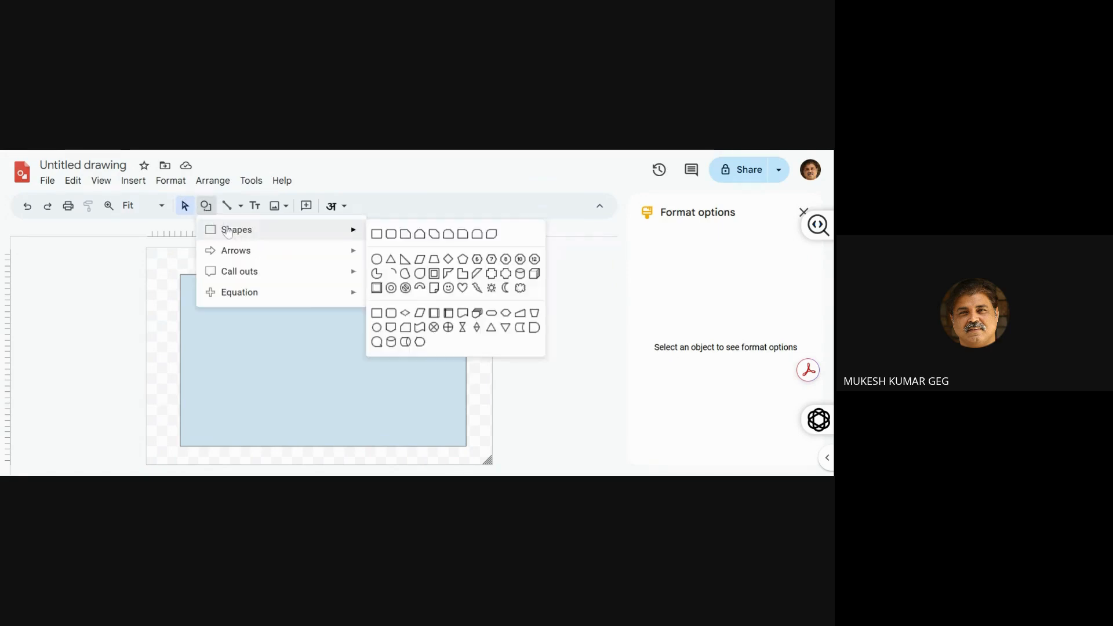
click(377, 234)
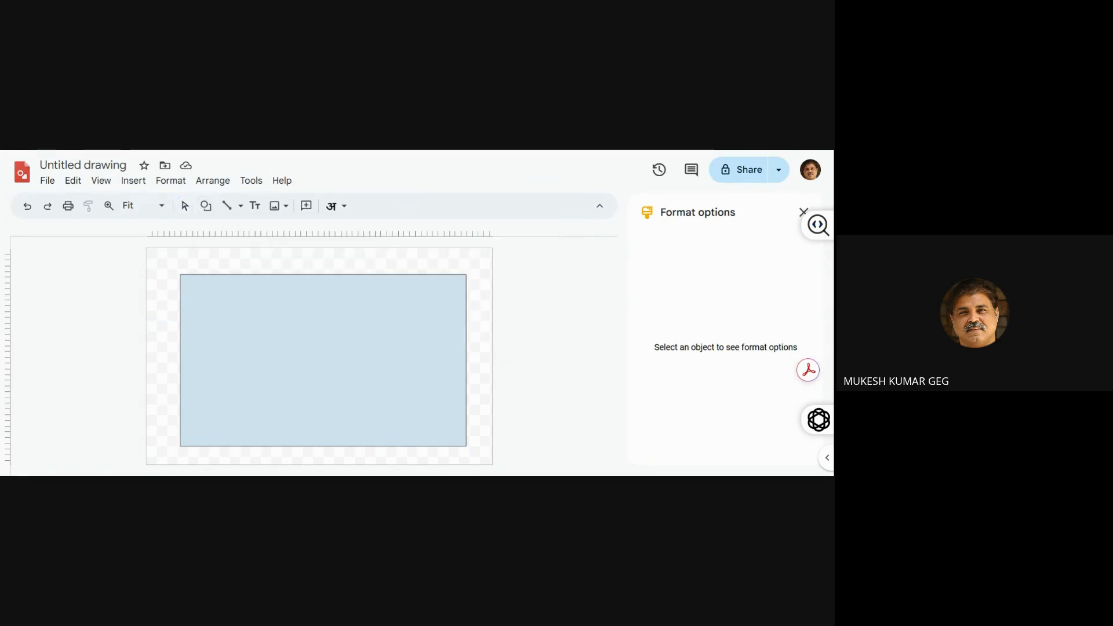
drag(185, 280, 249, 338)
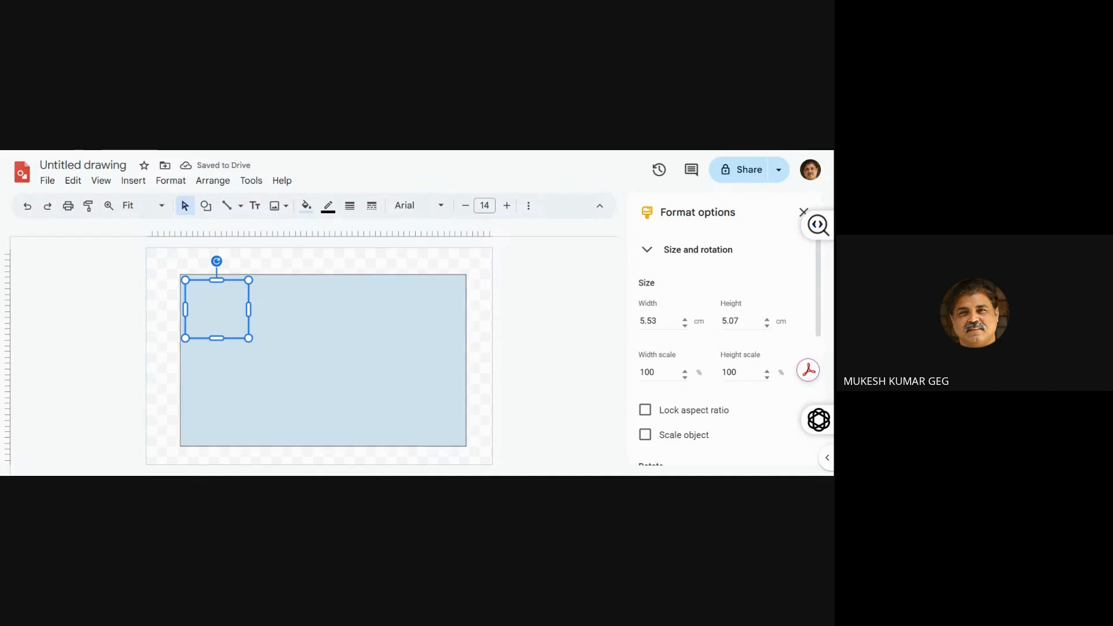
Set both the width and the height of the small rectangle to 5 cm
click(659, 321)
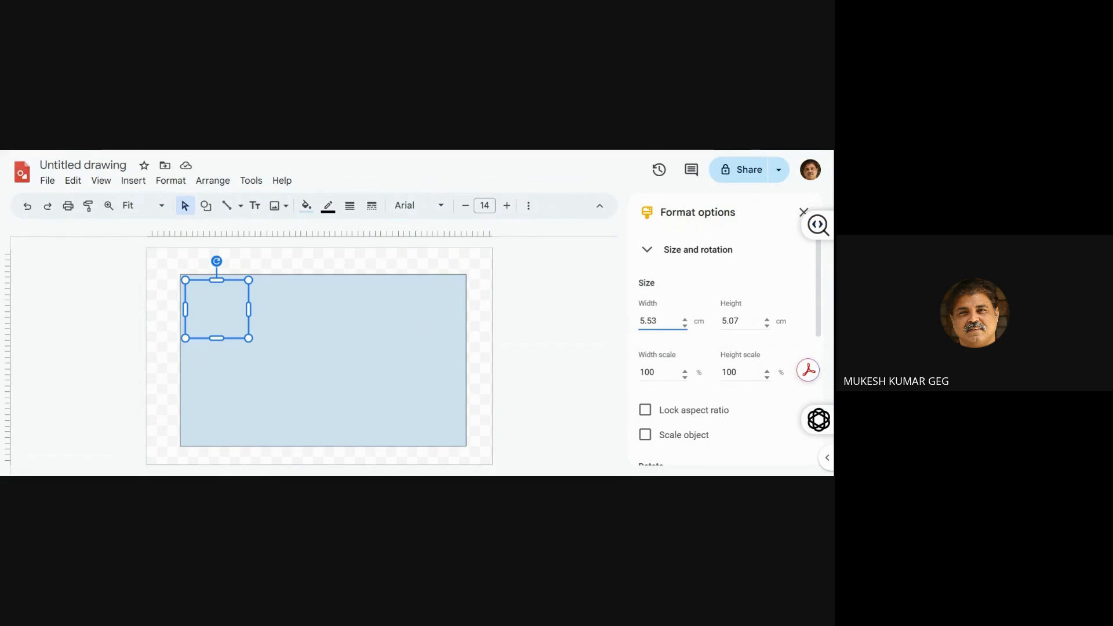
key(BackSpace)
key(BackSpace)
key(BackSpace)
key(BackSpace)
text(4)
key(Tab)
text(5)
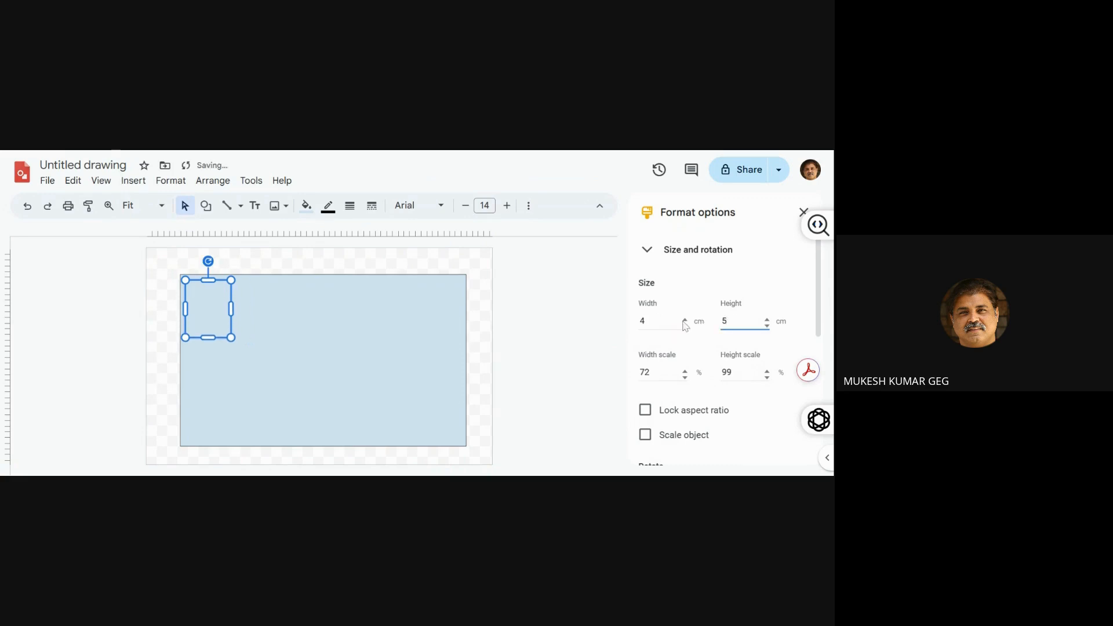
click(644, 321)
key(BackSpace)
text(5)
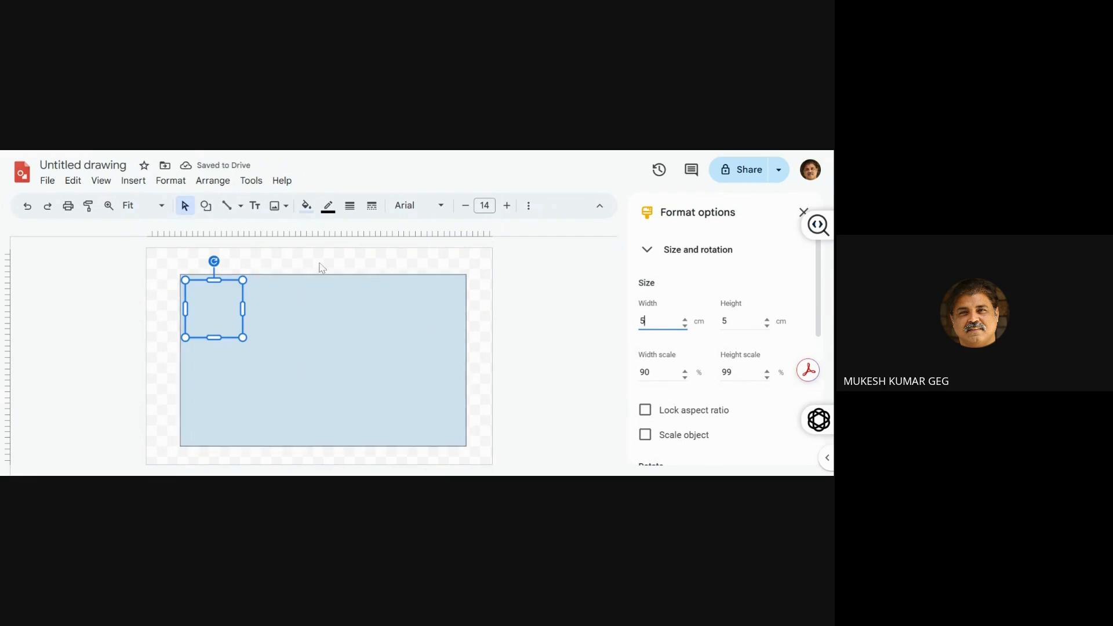
Fill the small square with white and nudge it up and left, close to the large rectangle's corner
click(307, 209)
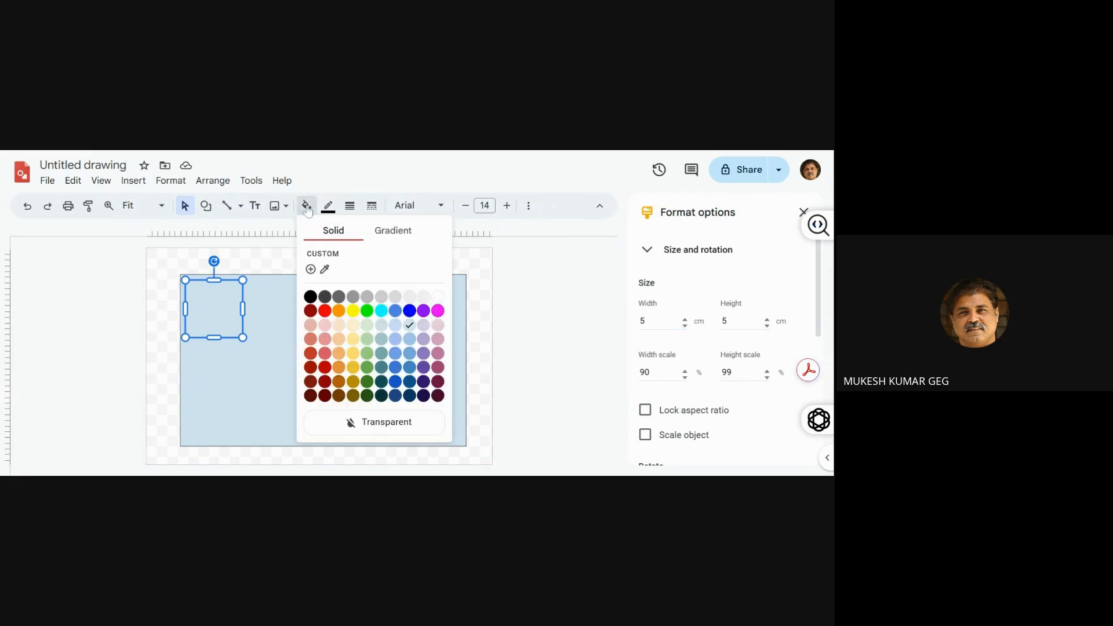
click(435, 298)
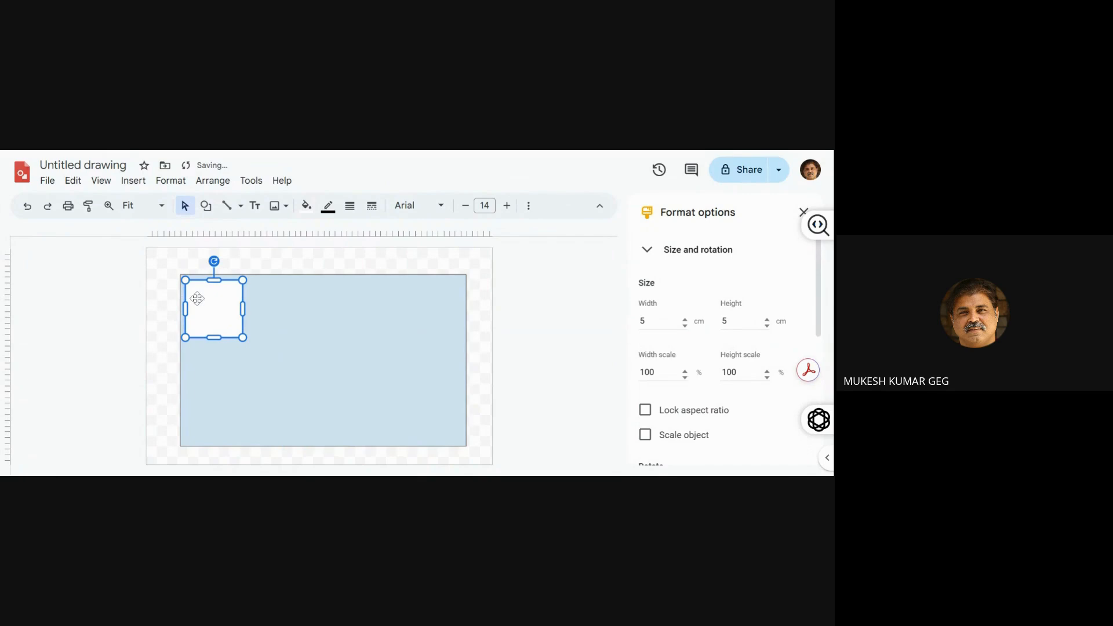
key(shift+Up)
key(shift+Up)
key(shift+Up)
key(shift+Up)
key(shift+Up)
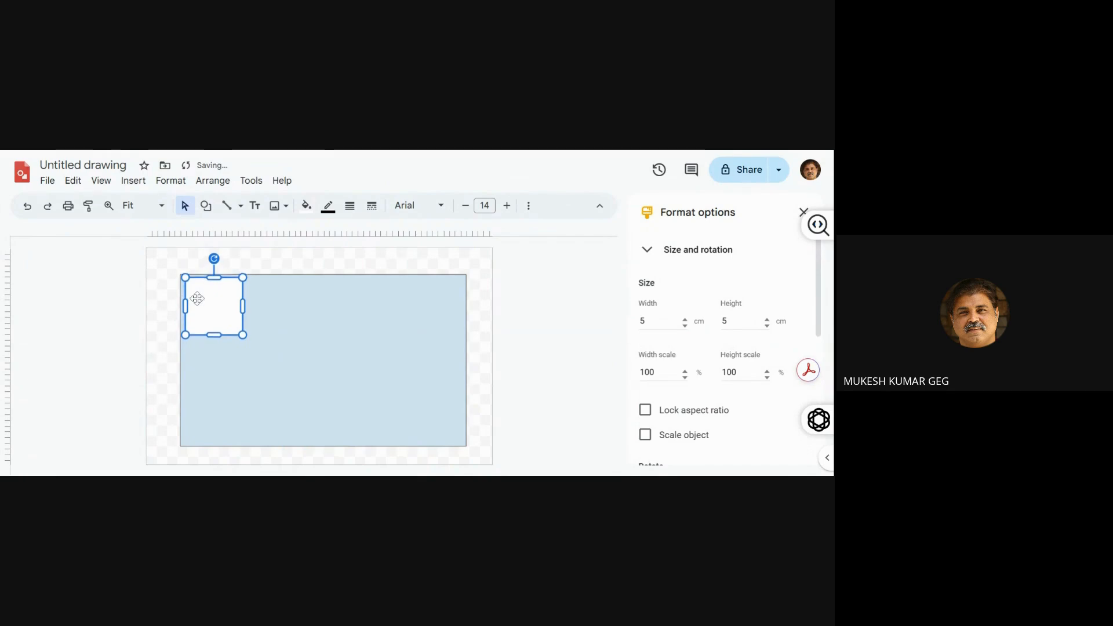
key(shift+Left)
key(shift+Left)
key(shift+Left)
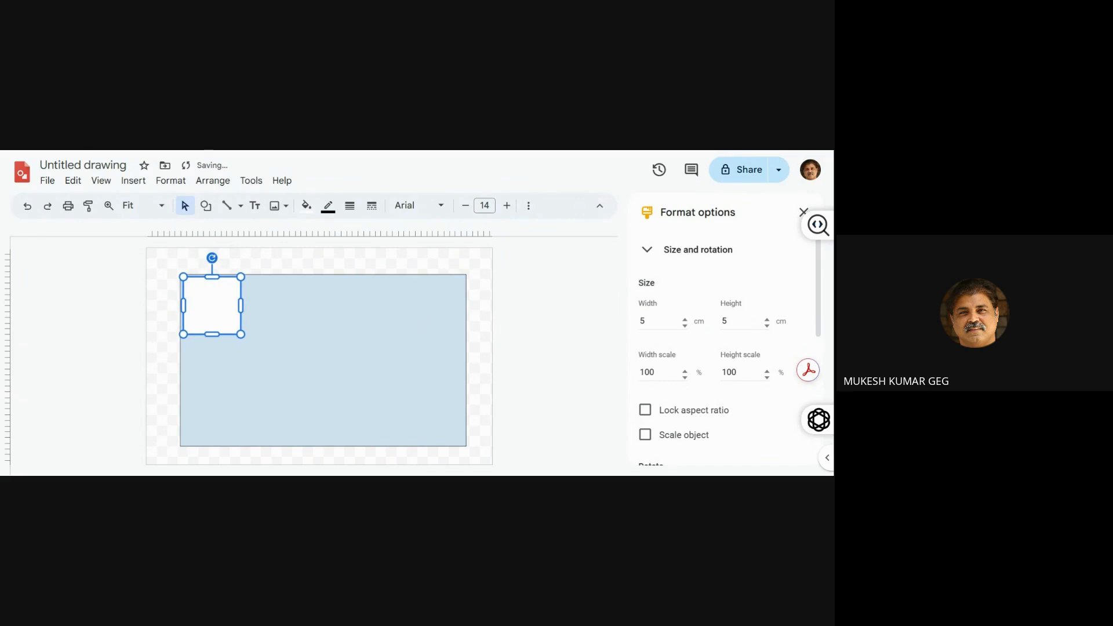
key(shift+Left)
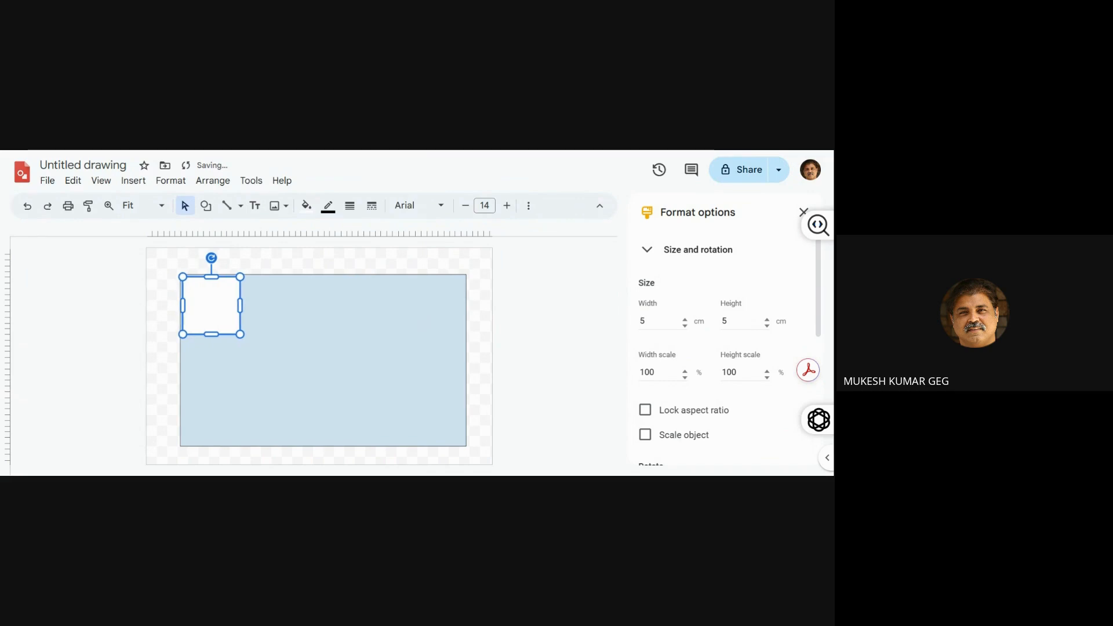
click(75, 328)
Duplicate the white square and move the copy below the original, aligned with its left edge
click(199, 323)
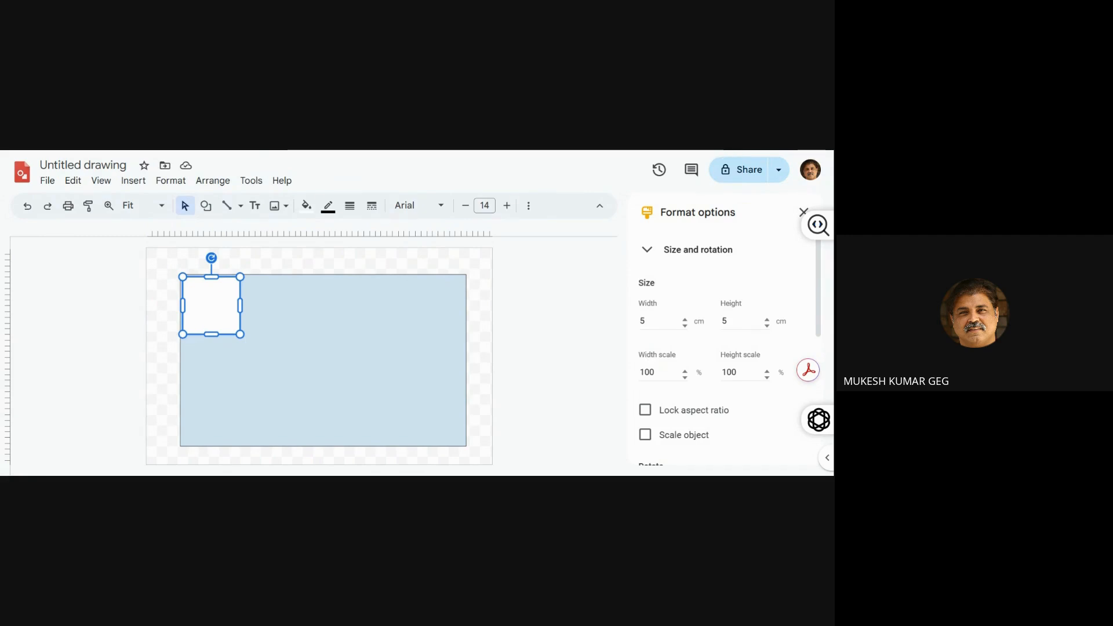
key(ctrl+d)
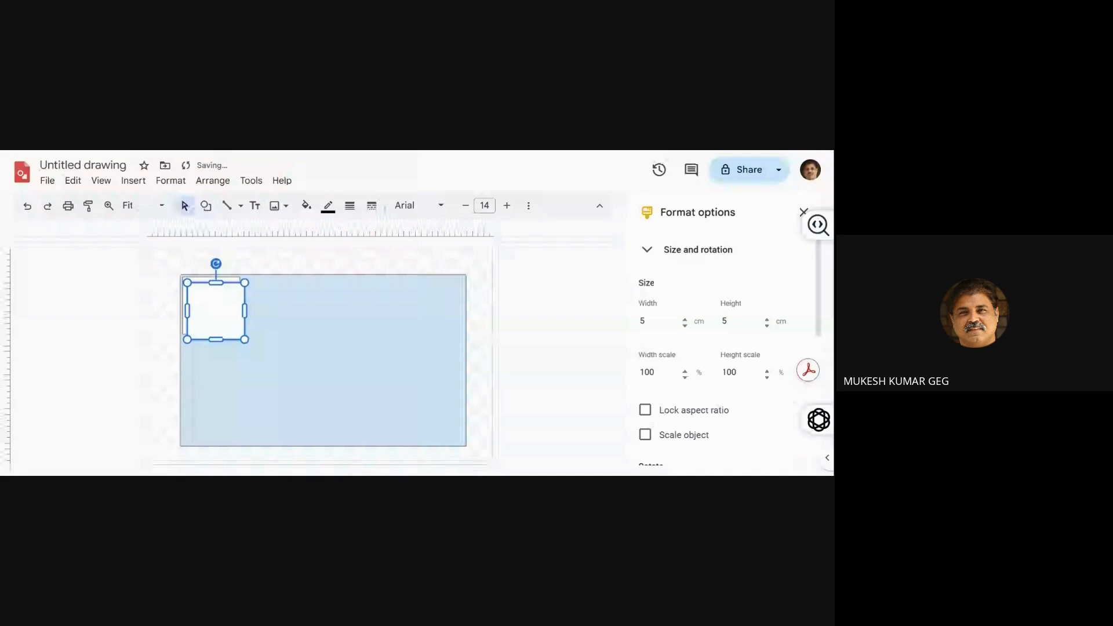
key(Down)
key(Down)
key(Down)
key(Down)
key(Down)
key(Down)
key(Down)
key(Down)
key(Down)
key(Down)
key(Down)
key(Down)
key(Down)
key(Down)
key(Down)
key(Down)
key(Down)
key(Down)
key(Down)
key(Down)
key(Down)
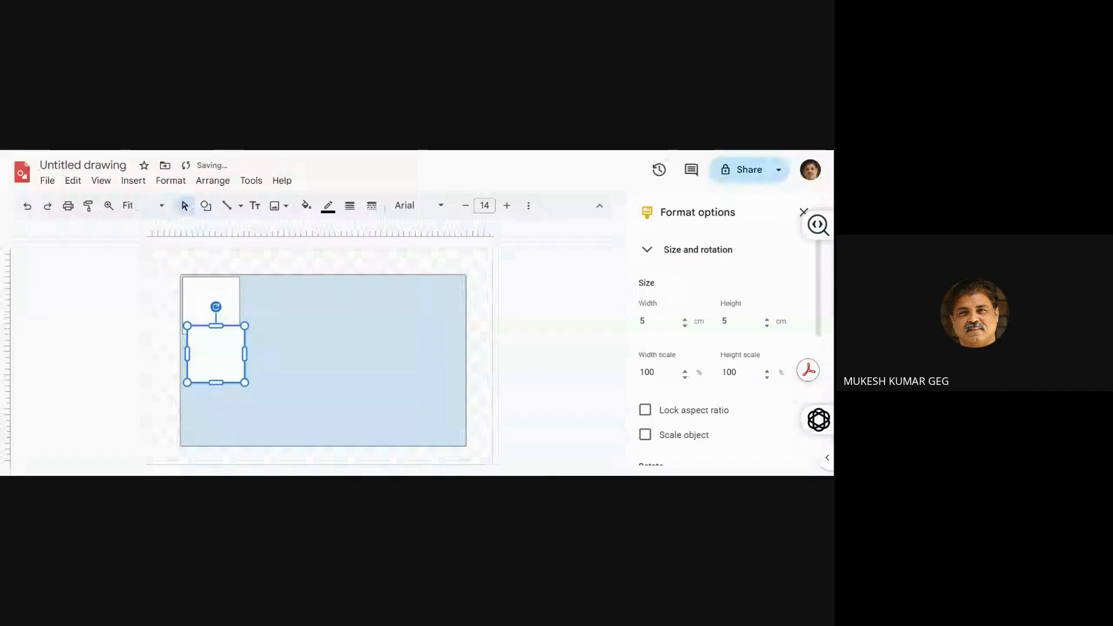
key(Down)
key(Down)
key(Down)
key(Down)
key(Down)
key(Down)
key(Down)
key(Down)
key(Down)
key(Down)
key(Down)
key(Down)
key(Down)
key(Down)
key(Down)
key(Down)
key(Down)
key(Left)
key(Left)
key(Left)
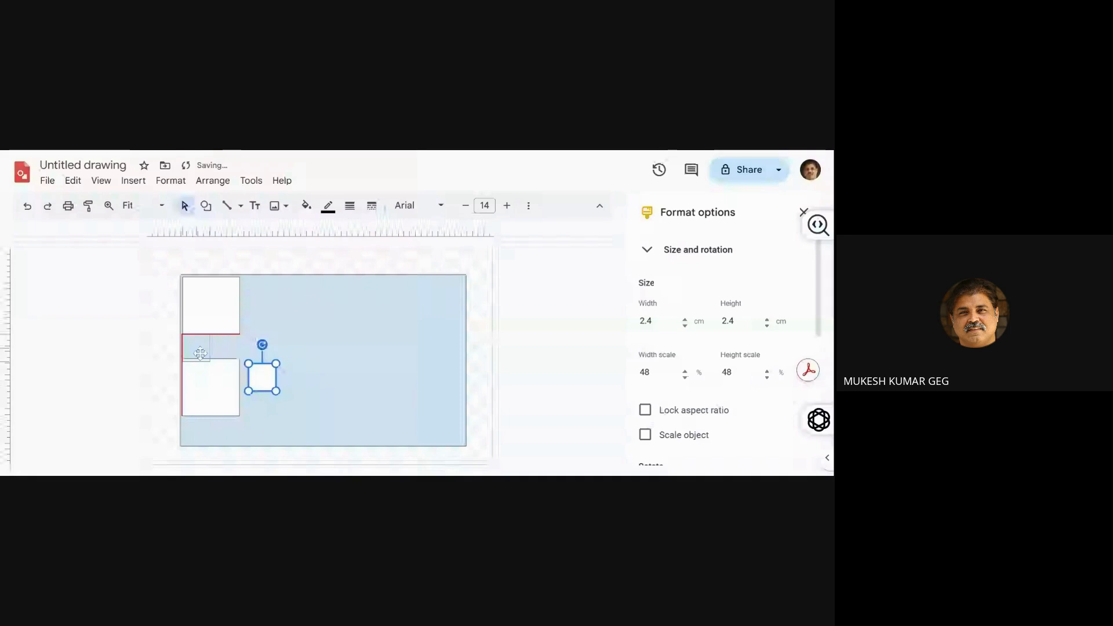
Place the 2.4 cm white square directly below the upper 5 cm square and lower the bottom square to make room for it
drag(200, 353, 200, 354)
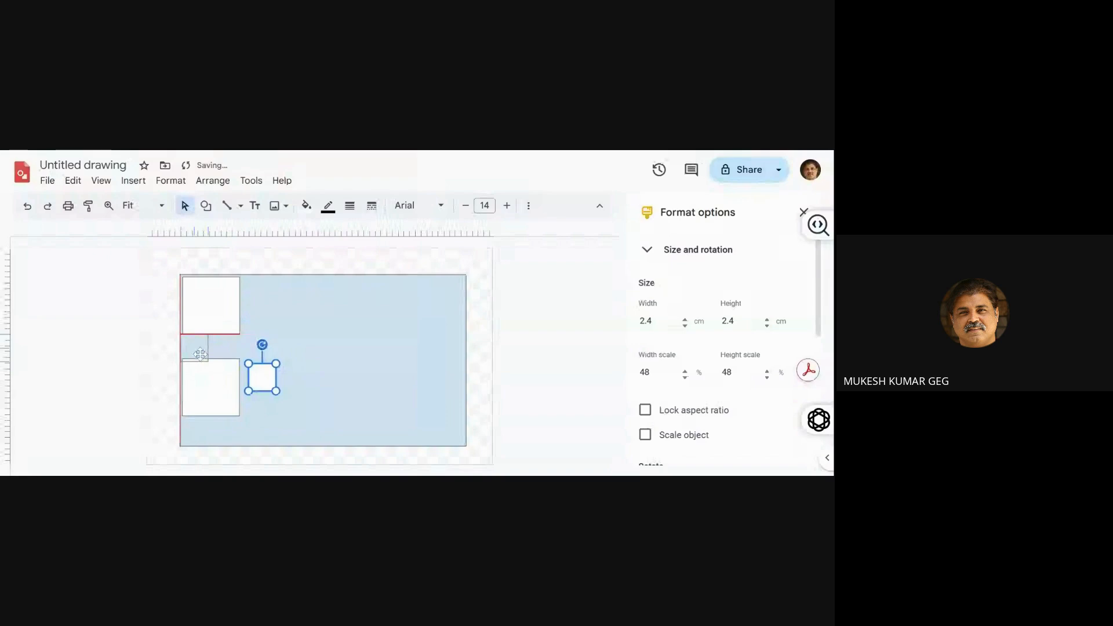
drag(200, 354, 200, 354)
click(218, 391)
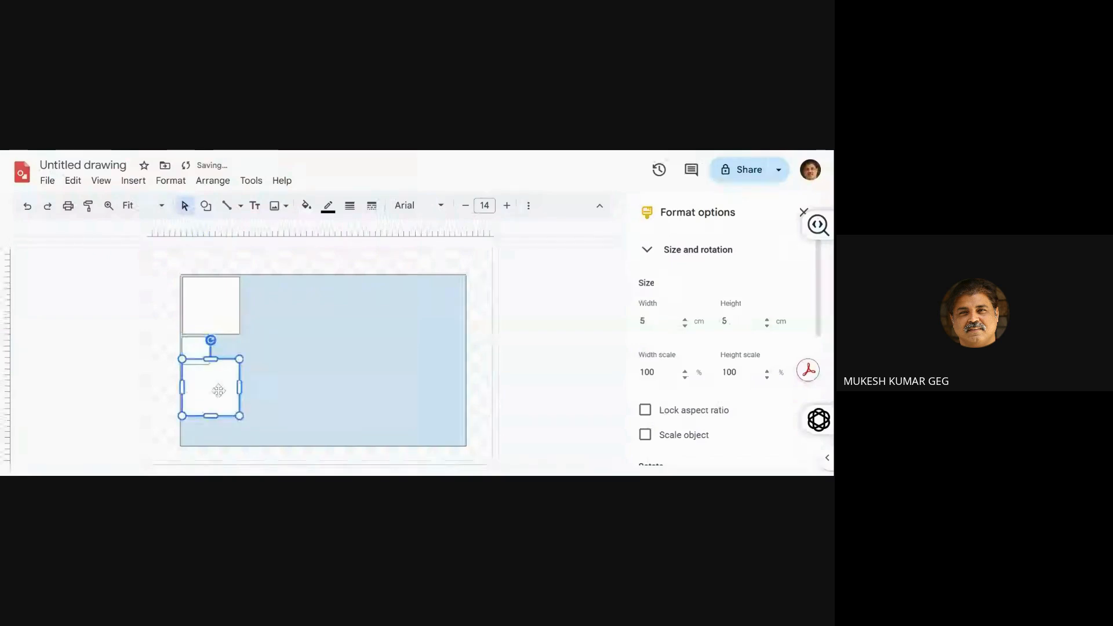
drag(218, 390, 218, 398)
Duplicate the 2.4 cm square and place the copy beside it, between the two 5 cm squares
click(196, 359)
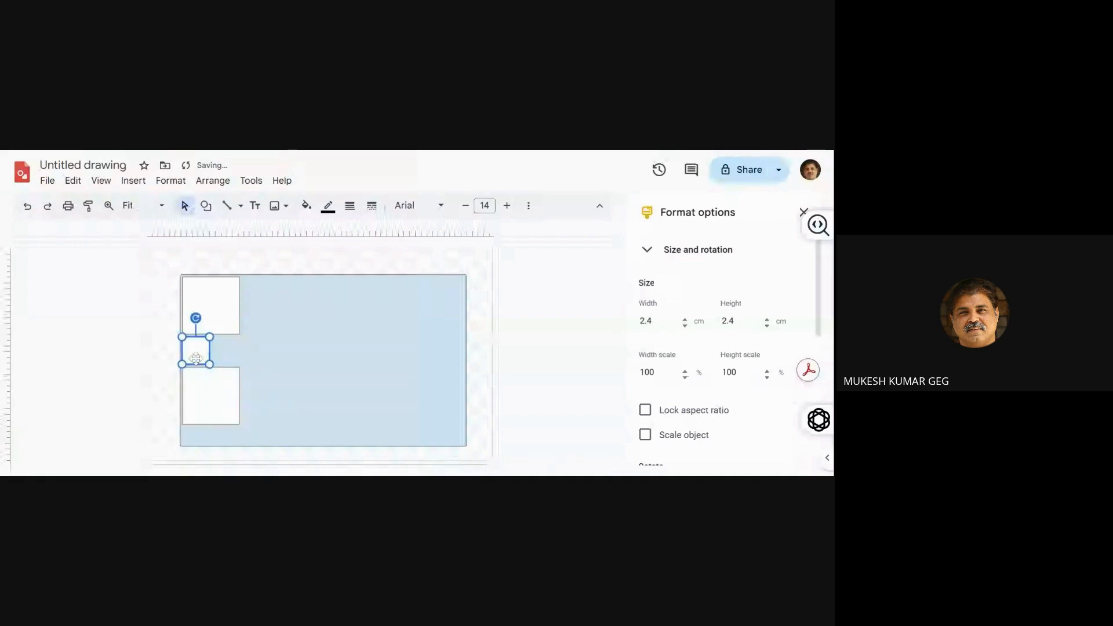
drag(196, 359, 225, 359)
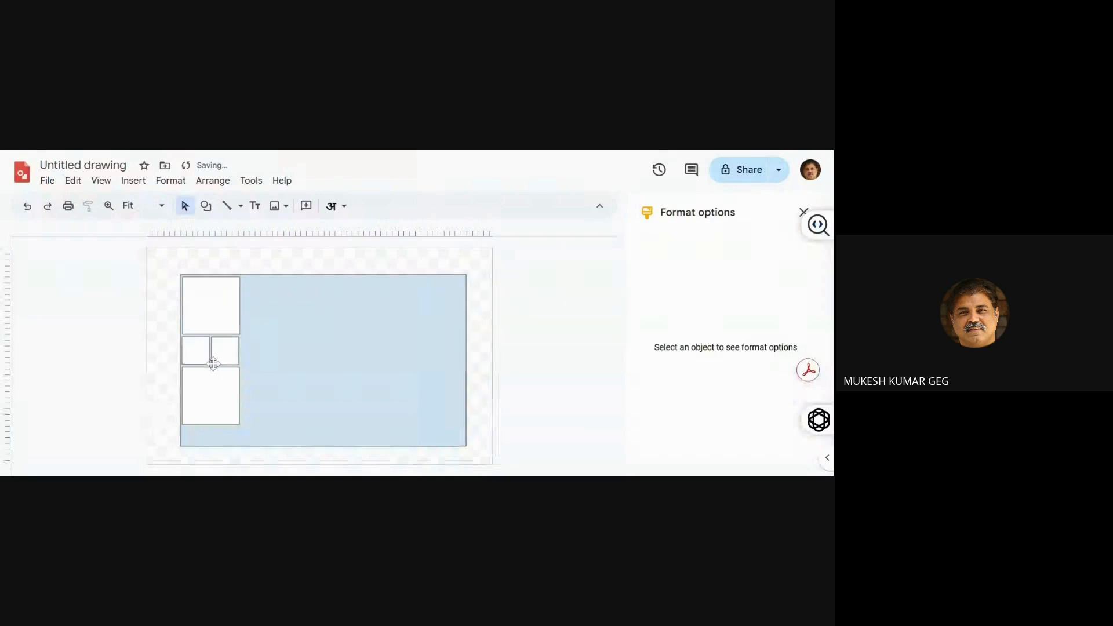
click(242, 342)
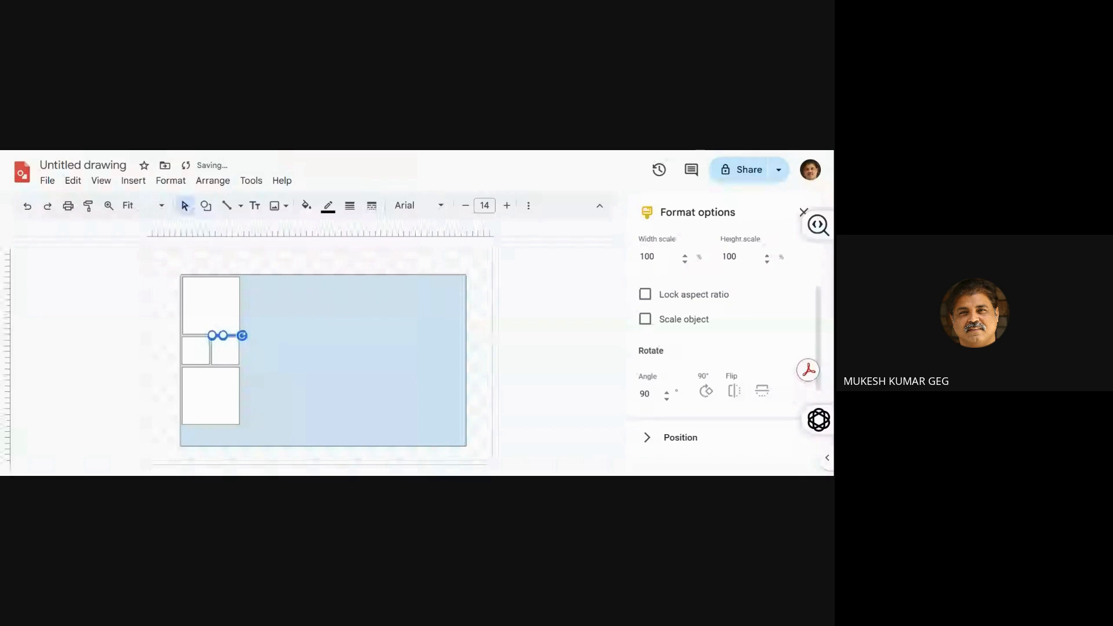
Fill the thin door bar between the upper 5 cm square and the small square on the right with red
click(264, 352)
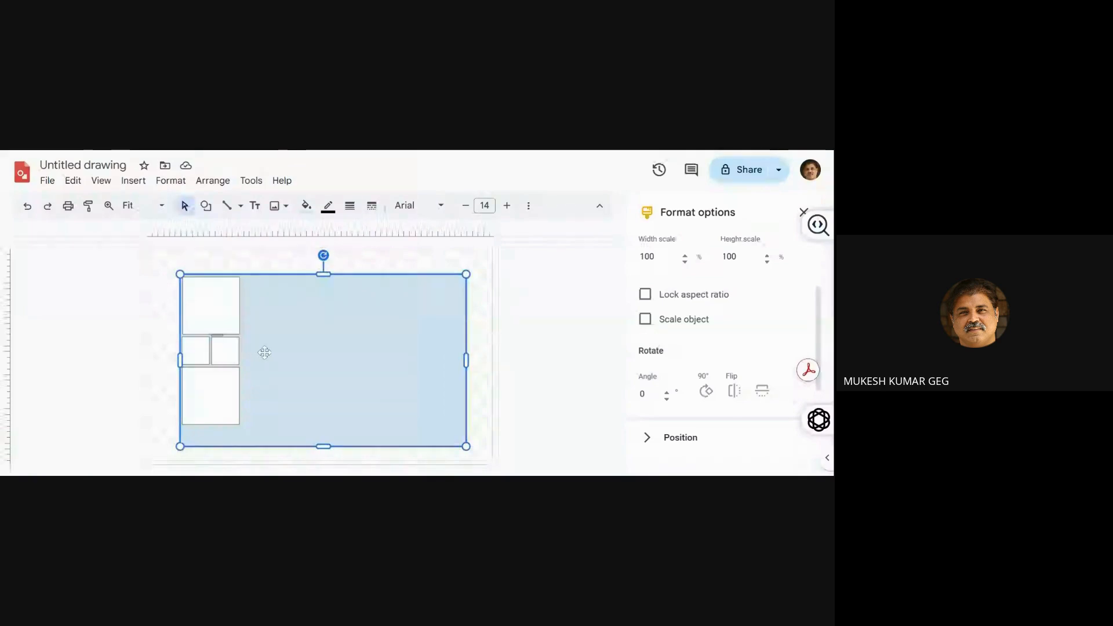
click(217, 336)
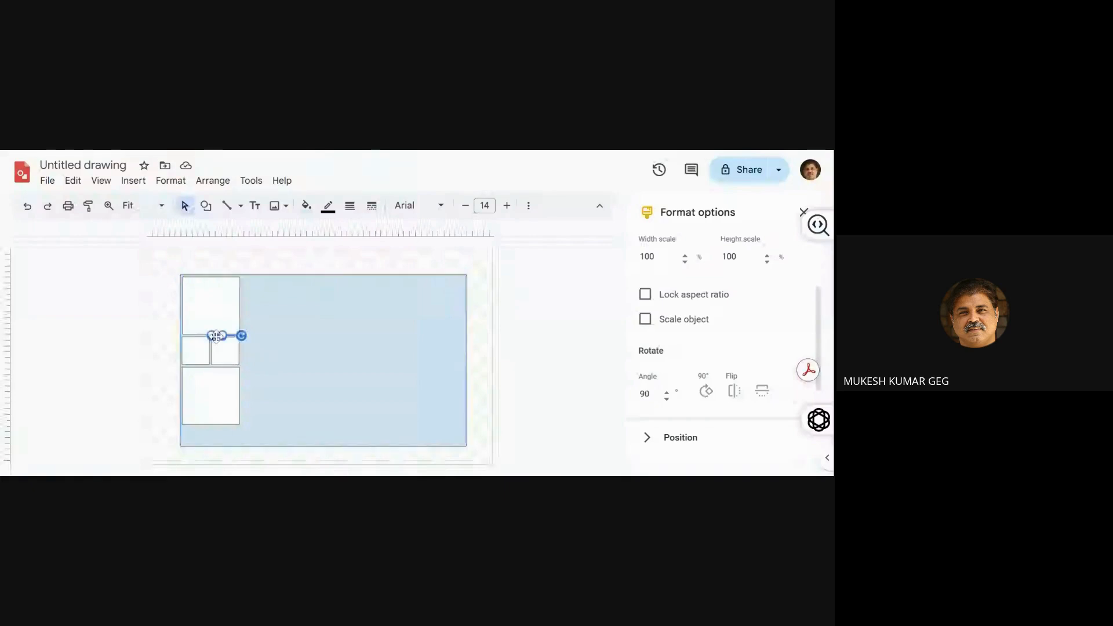
click(307, 206)
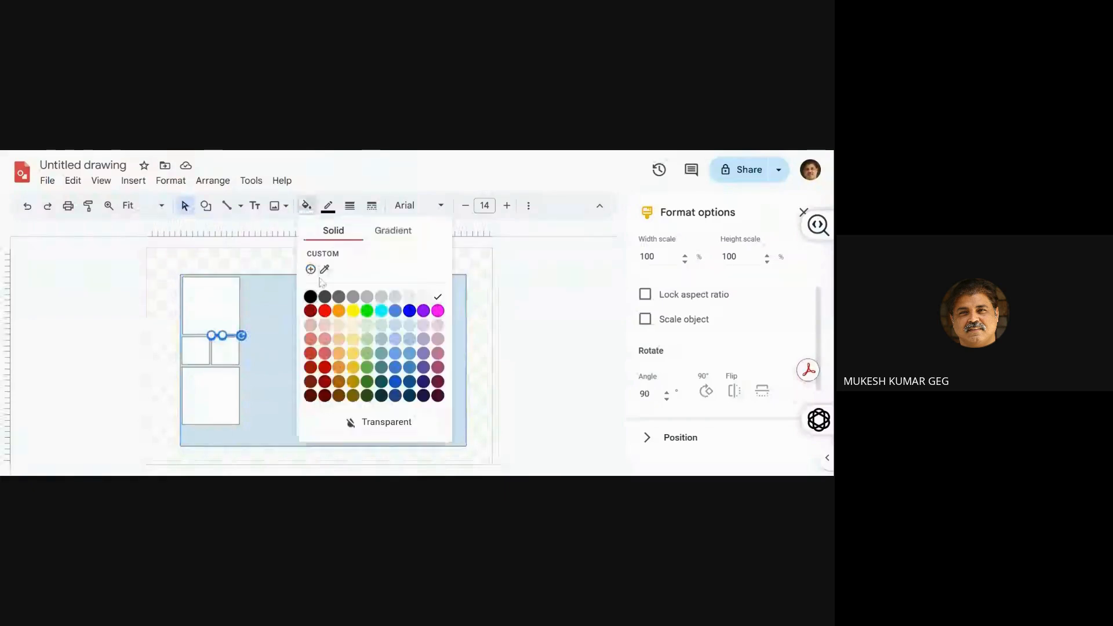
click(330, 313)
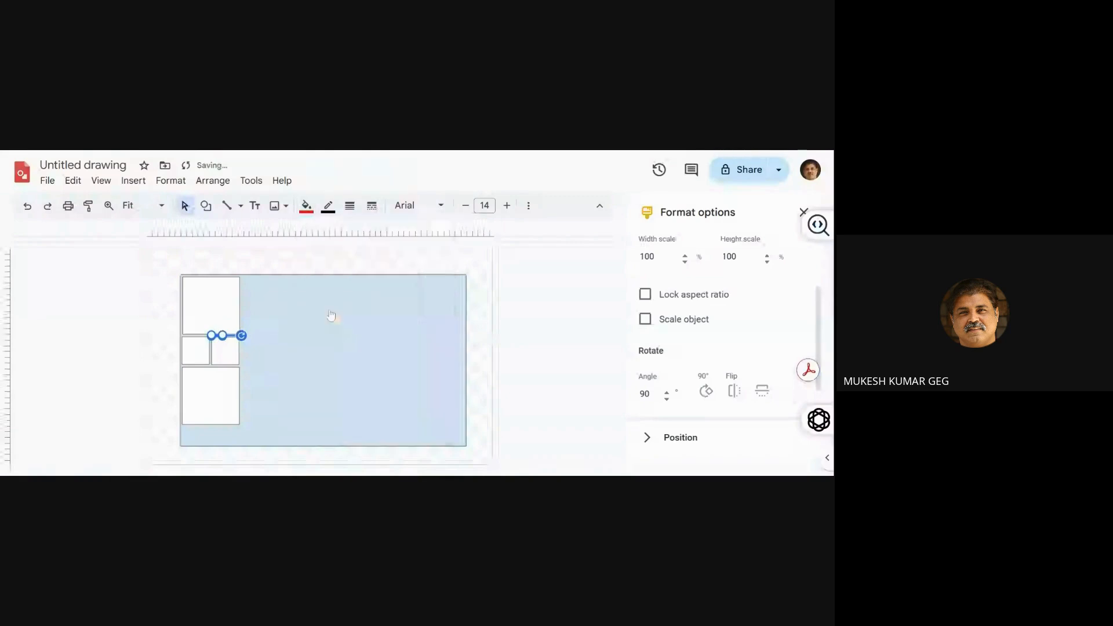
click(107, 348)
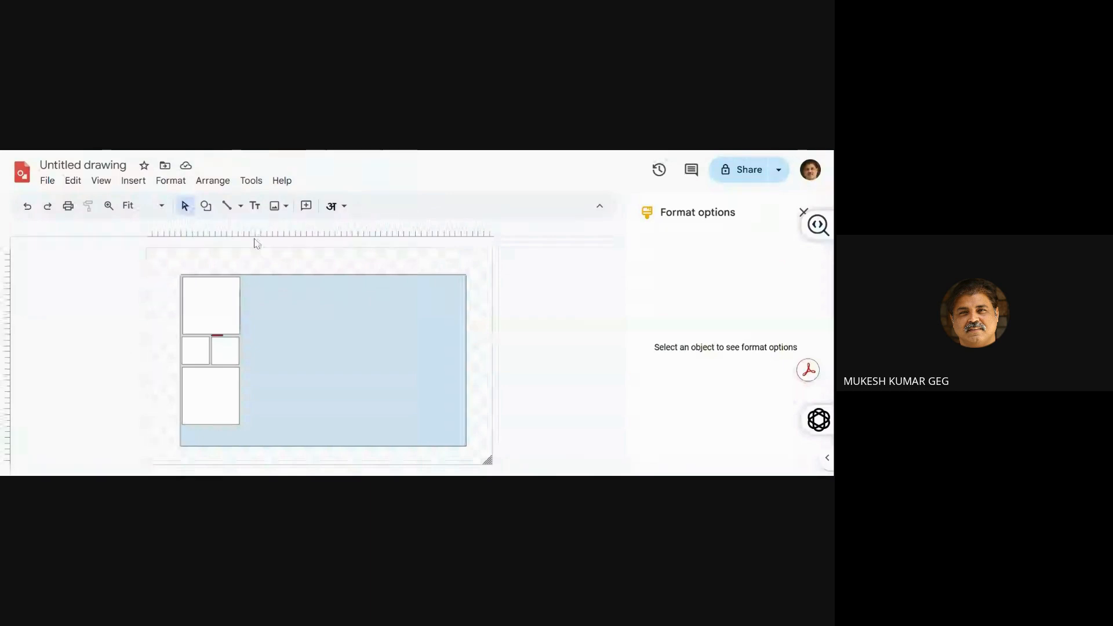
Copy the upper square, both small squares and the door bar to the outline's upper-right corner, making the large copy about 7.23 cm high
click(229, 296)
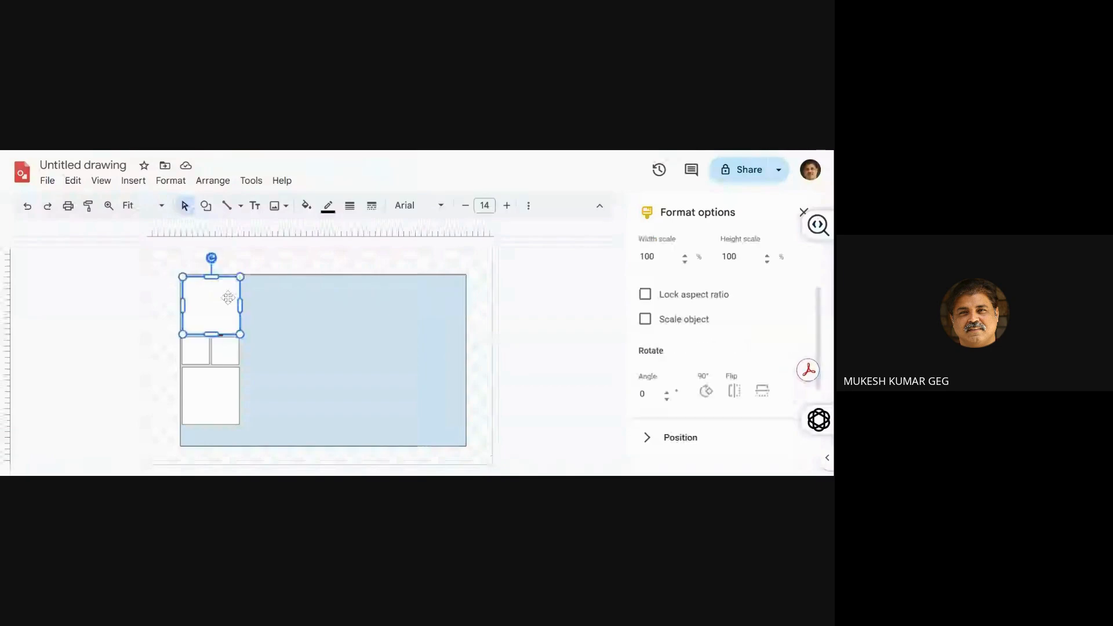
shift+click(225, 355)
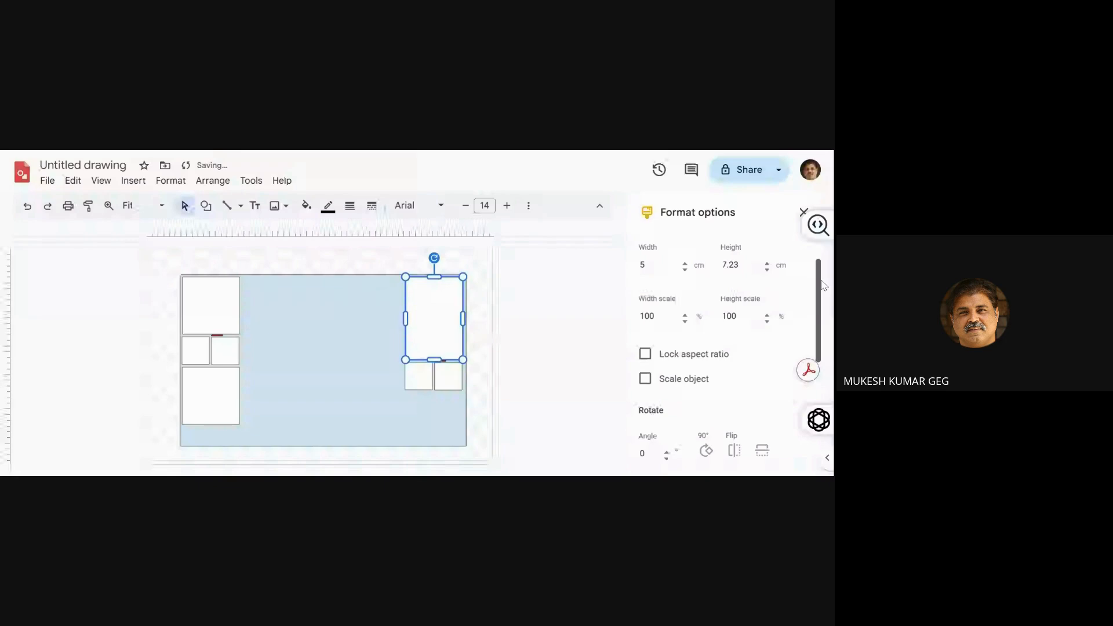
key(Escape)
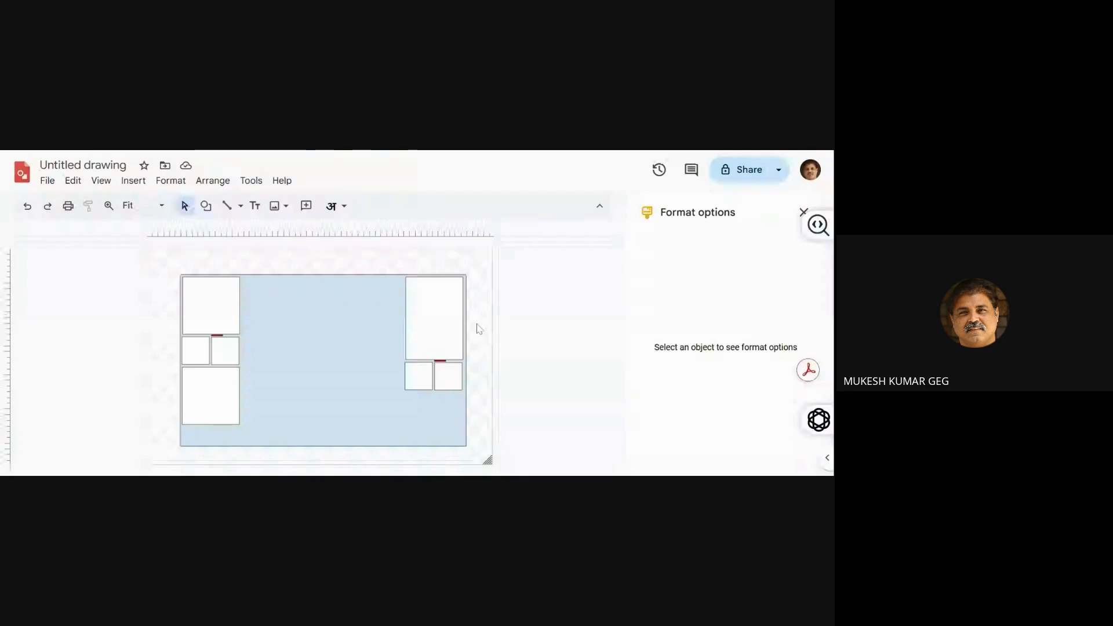
Widen the tall white room in the outline's upper-right corner by extending its left edge toward the plan's centre
click(422, 334)
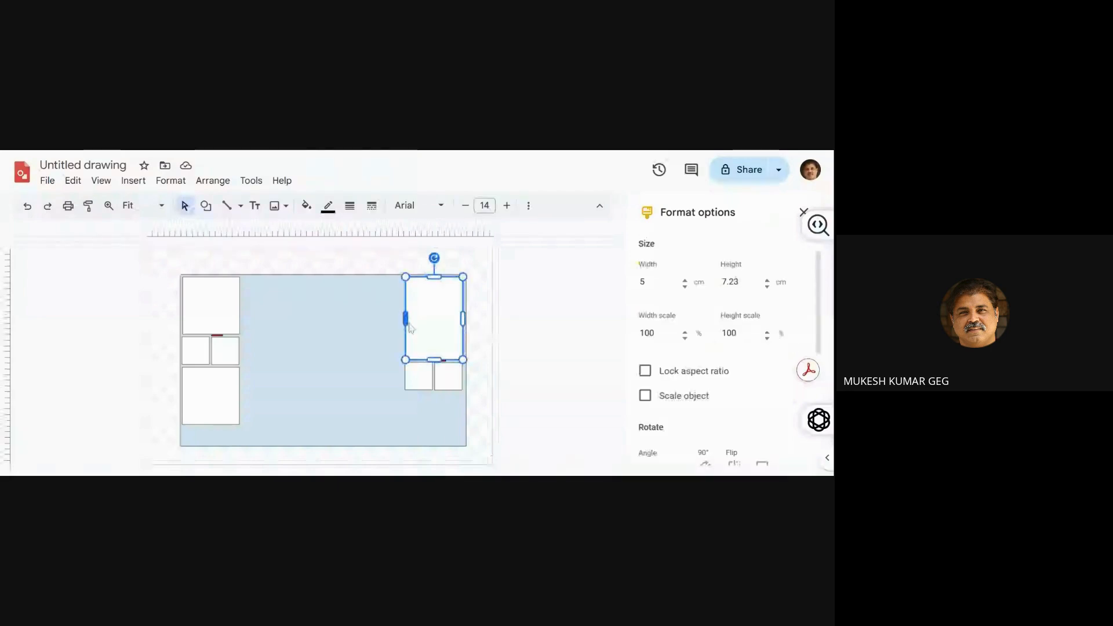
drag(405, 319, 355, 318)
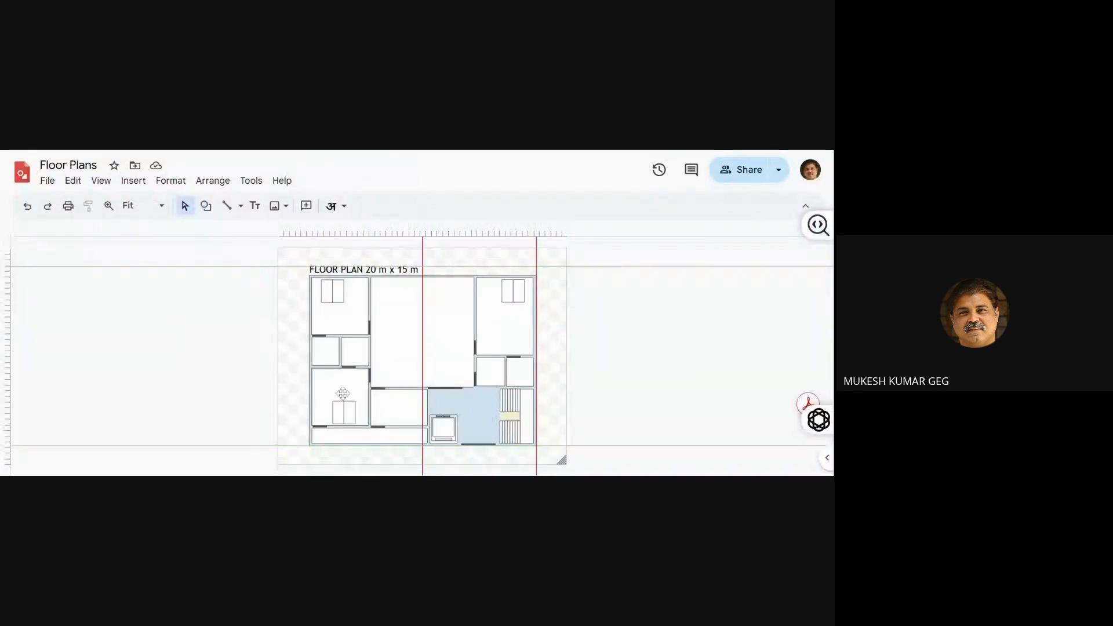
Switch to the Floor Plans drawing and shift the door bar right along the wall between the central hall and the small room below
click(378, 388)
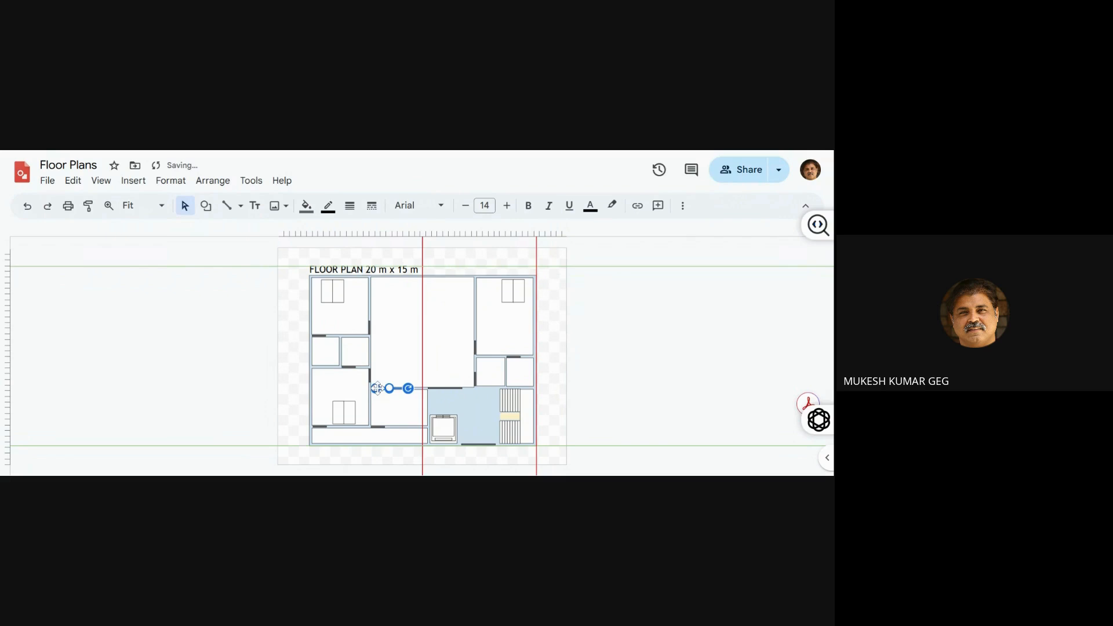
key(Right)
key(Right)
key(Right)
key(Right)
key(Right)
key(Right)
key(Right)
key(Right)
key(Escape)
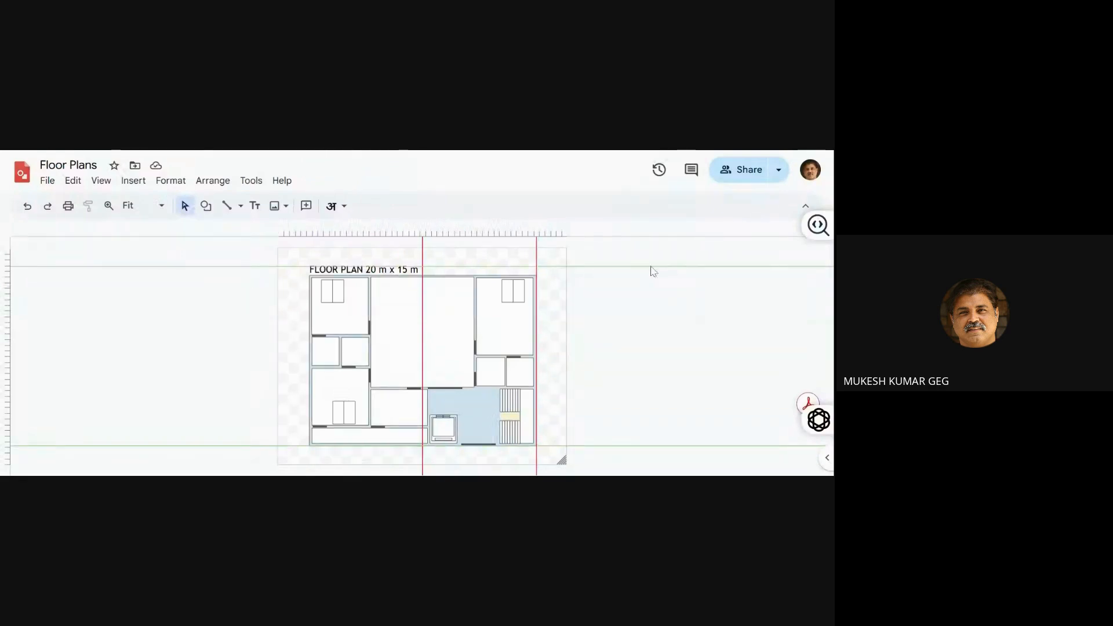
Move the upper horizontal guide down into the floor plan, and clear all guides from the drawing
drag(650, 266, 659, 302)
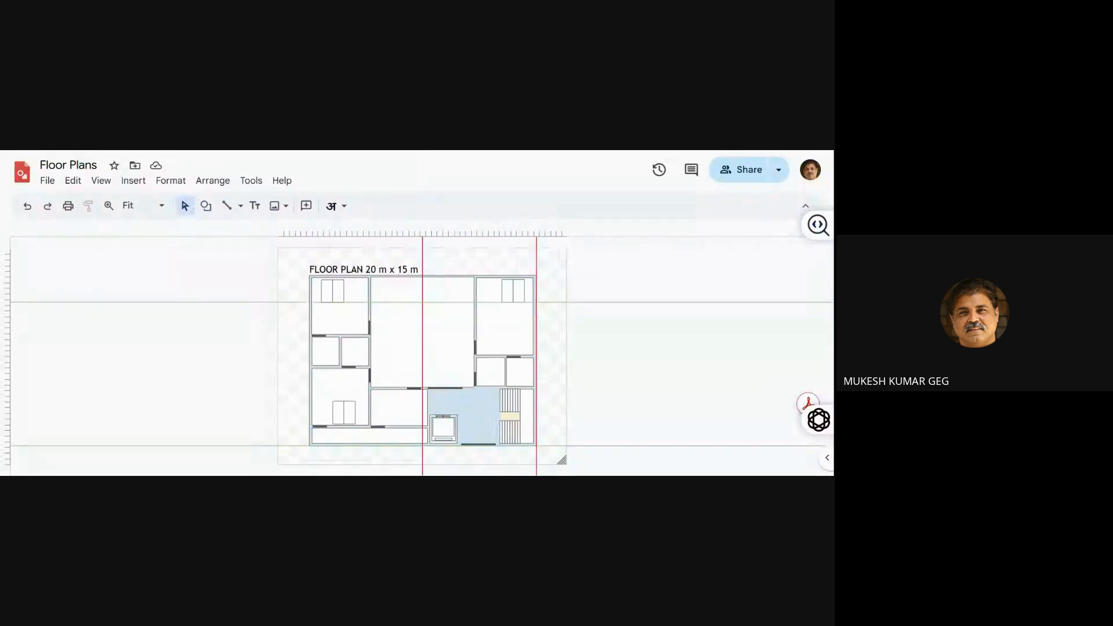
right_click(653, 283)
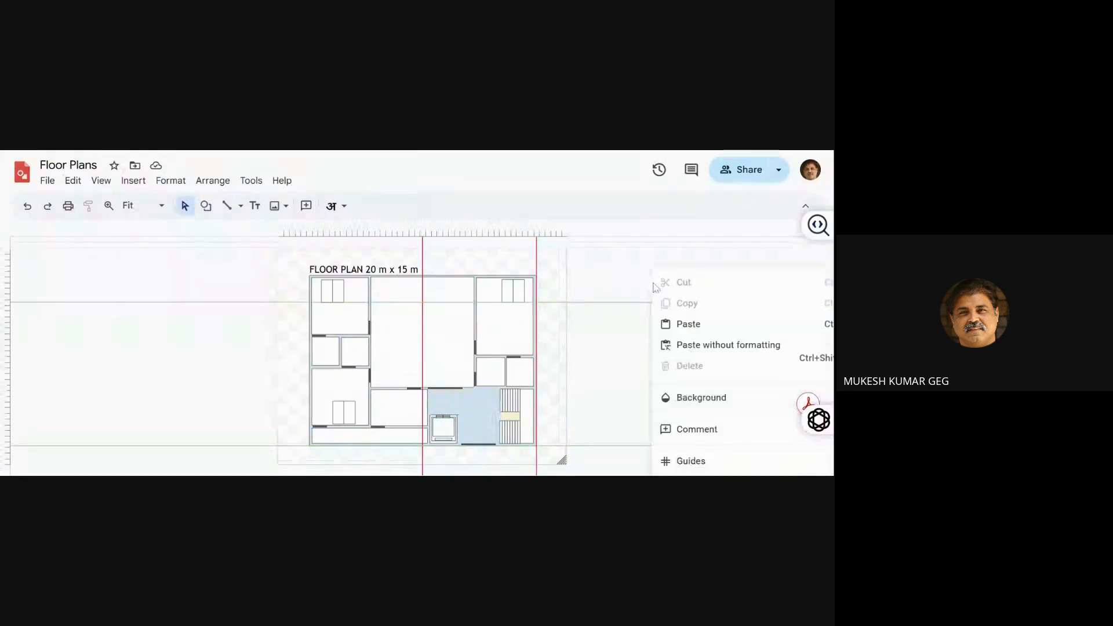
mouse_move(685, 461)
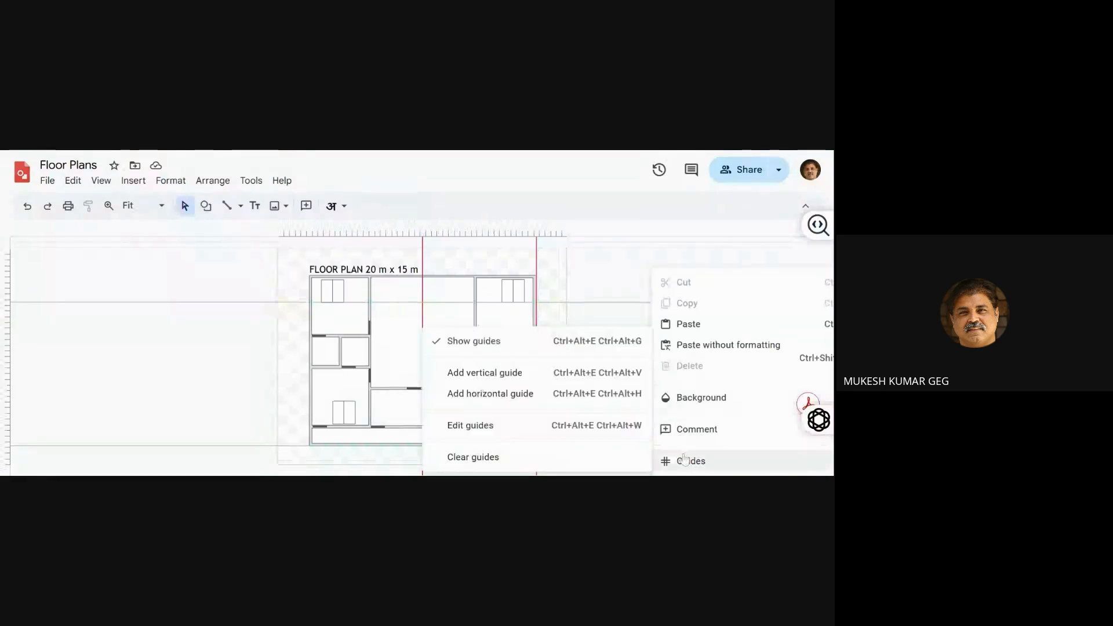
click(621, 462)
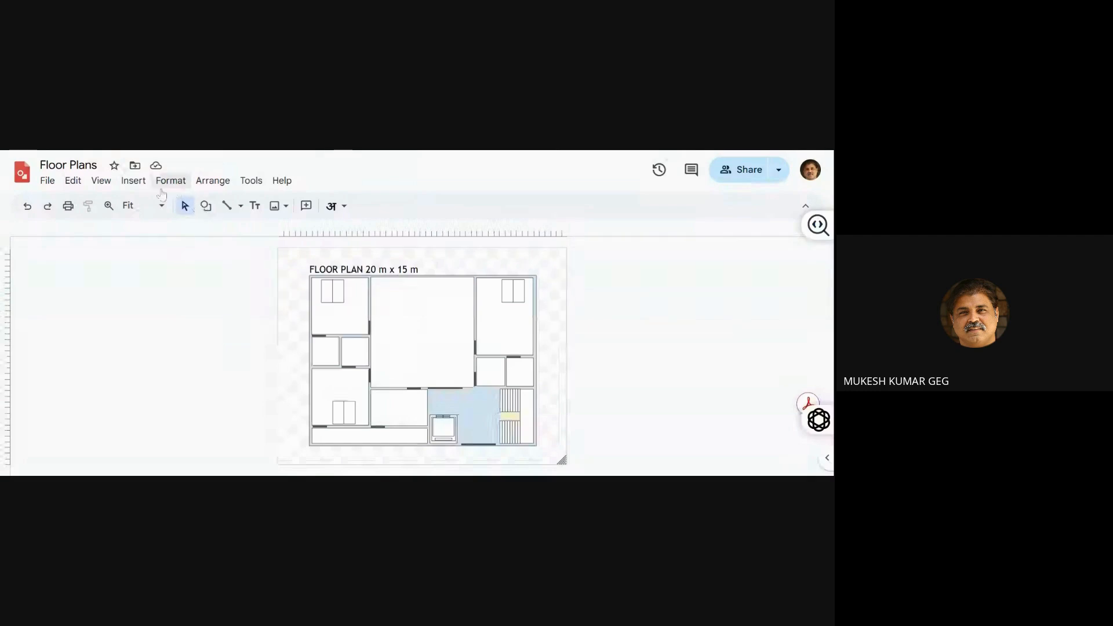
Add two vertical guides and align them with the left and right outer walls of the floor plan
right_click(287, 299)
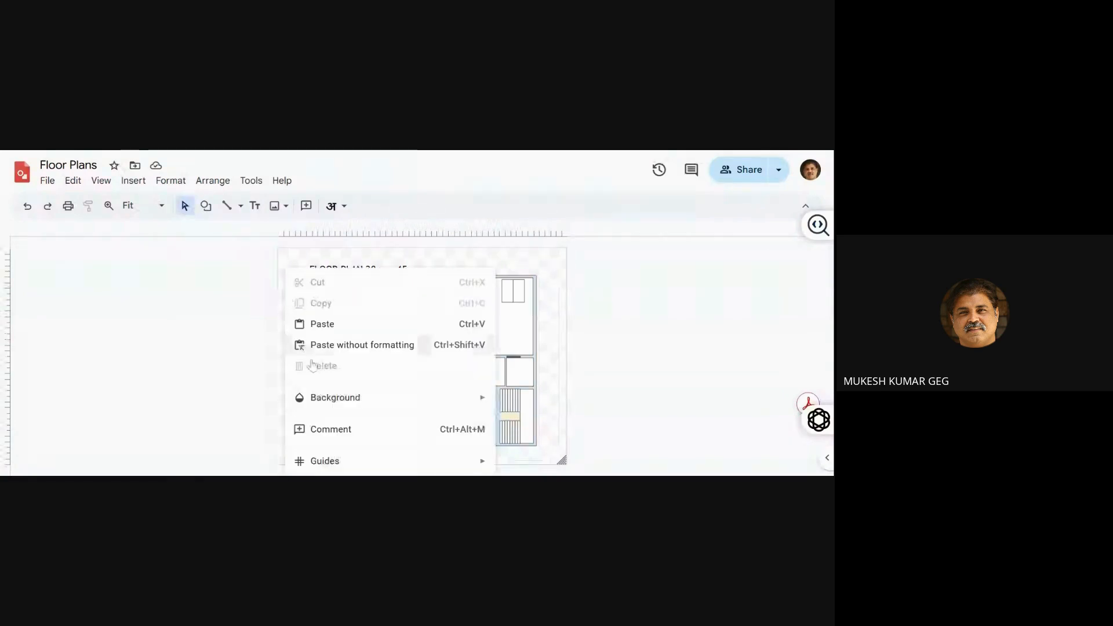
mouse_move(351, 467)
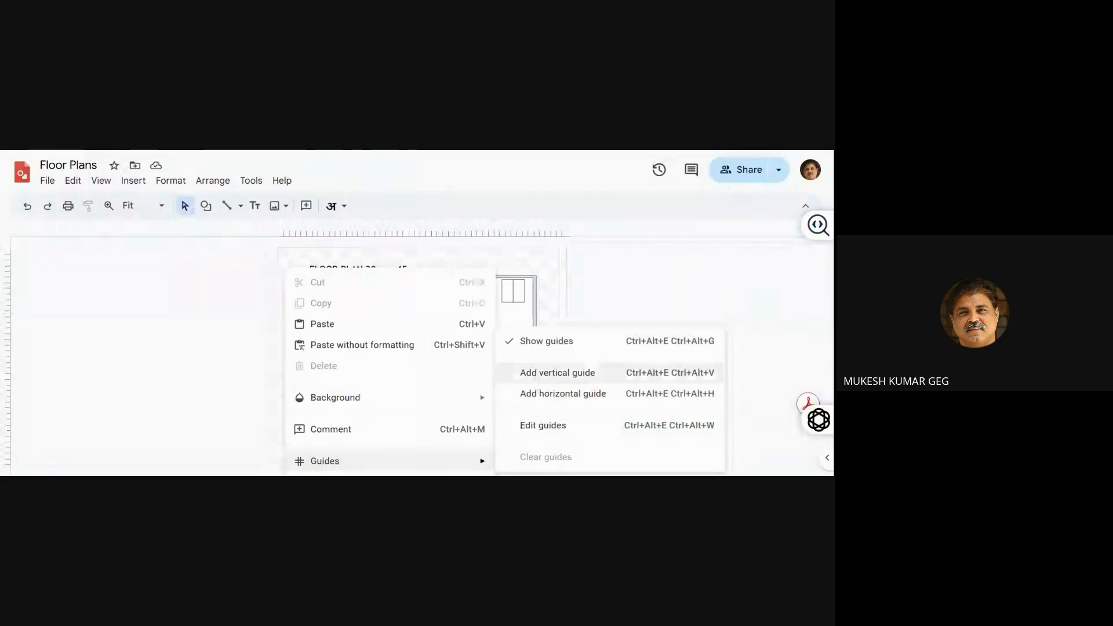
click(536, 377)
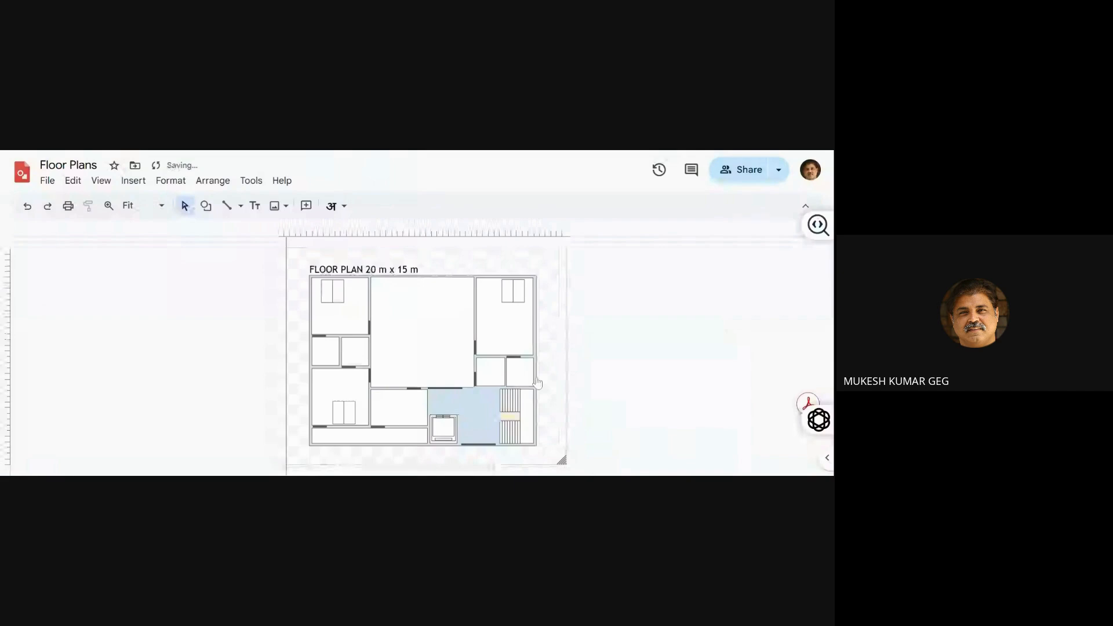
right_click(552, 378)
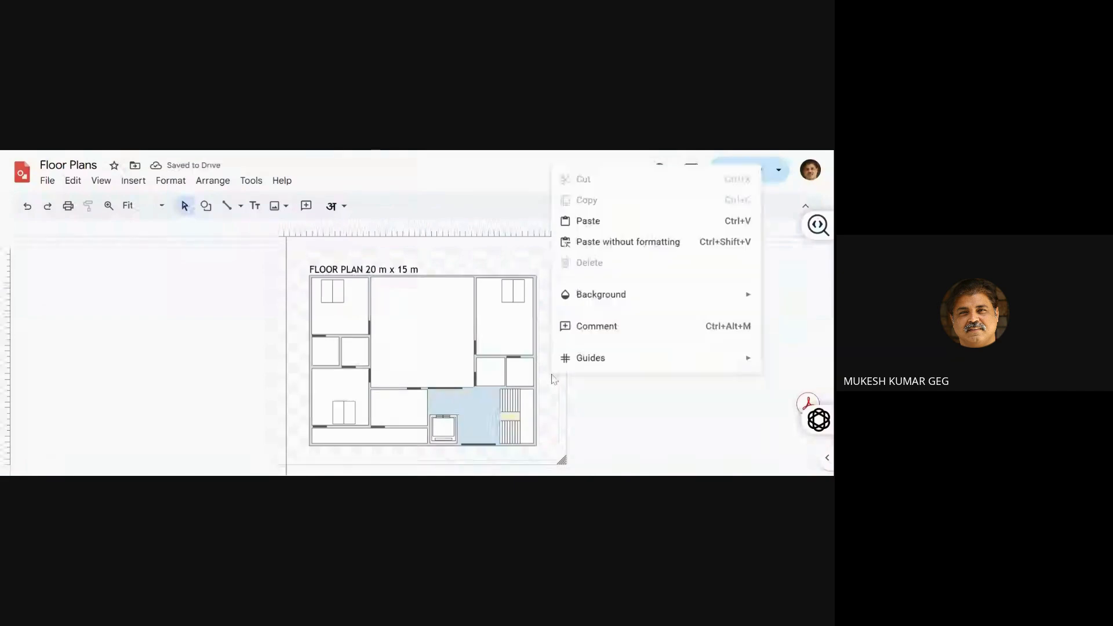
mouse_move(572, 360)
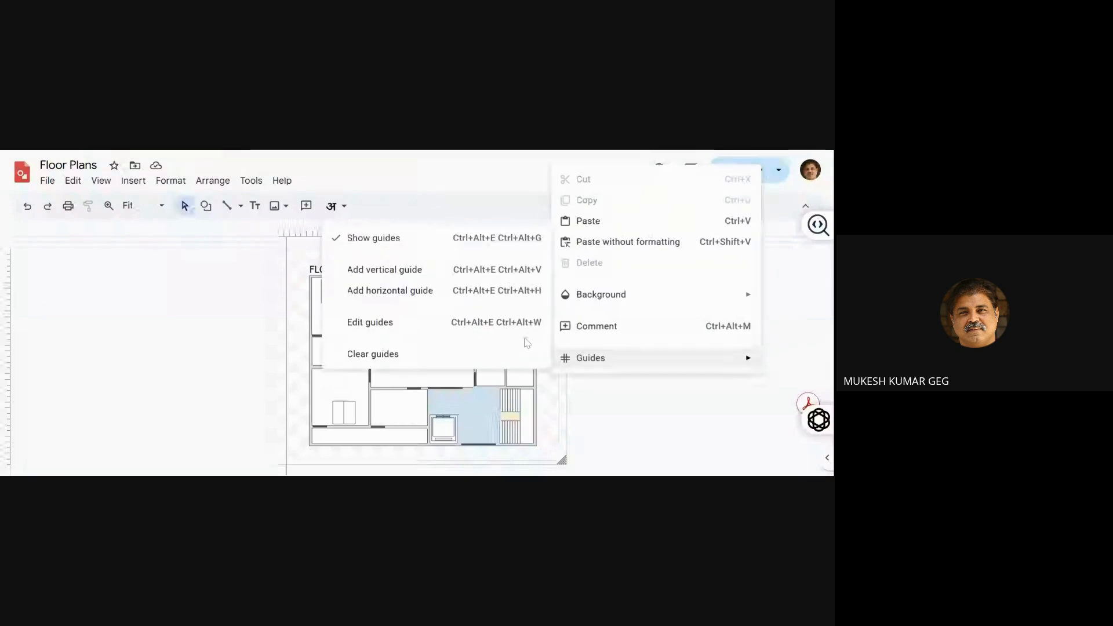
click(433, 274)
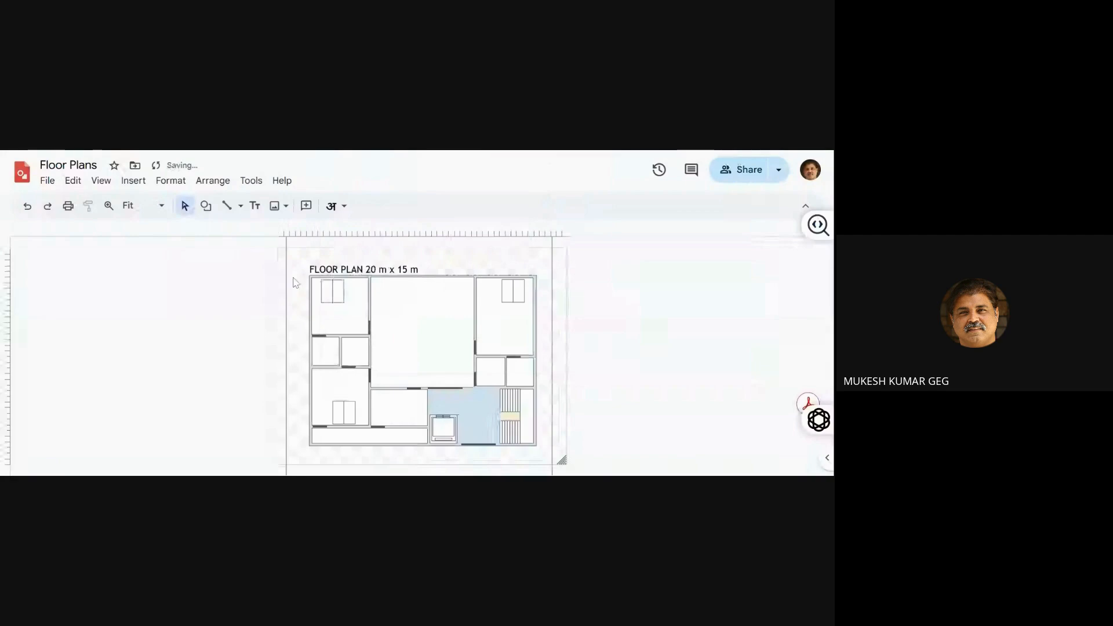
drag(286, 348, 308, 348)
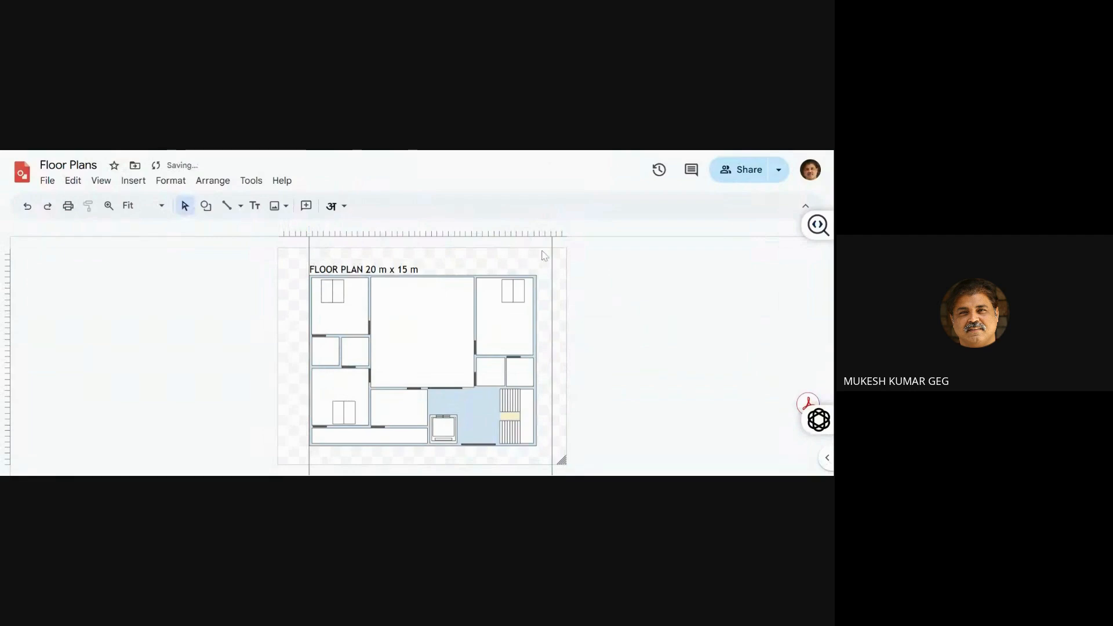
drag(551, 256, 536, 256)
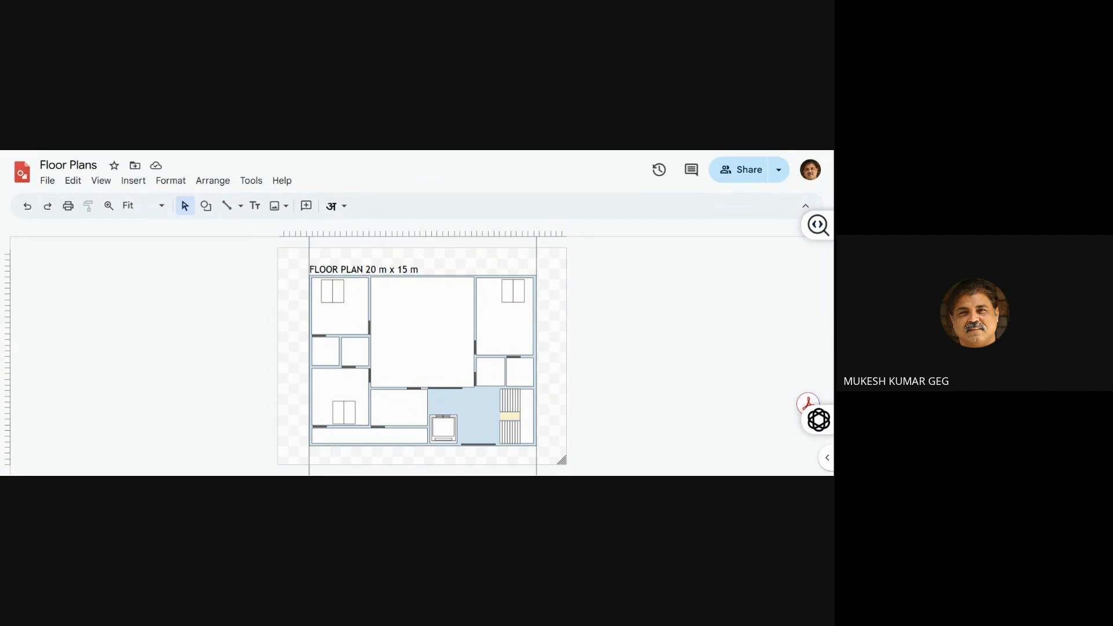
Add two horizontal guides along the floor plan's upper and lower outer walls, at about 2.4 cm and 17.4 cm
right_click(560, 283)
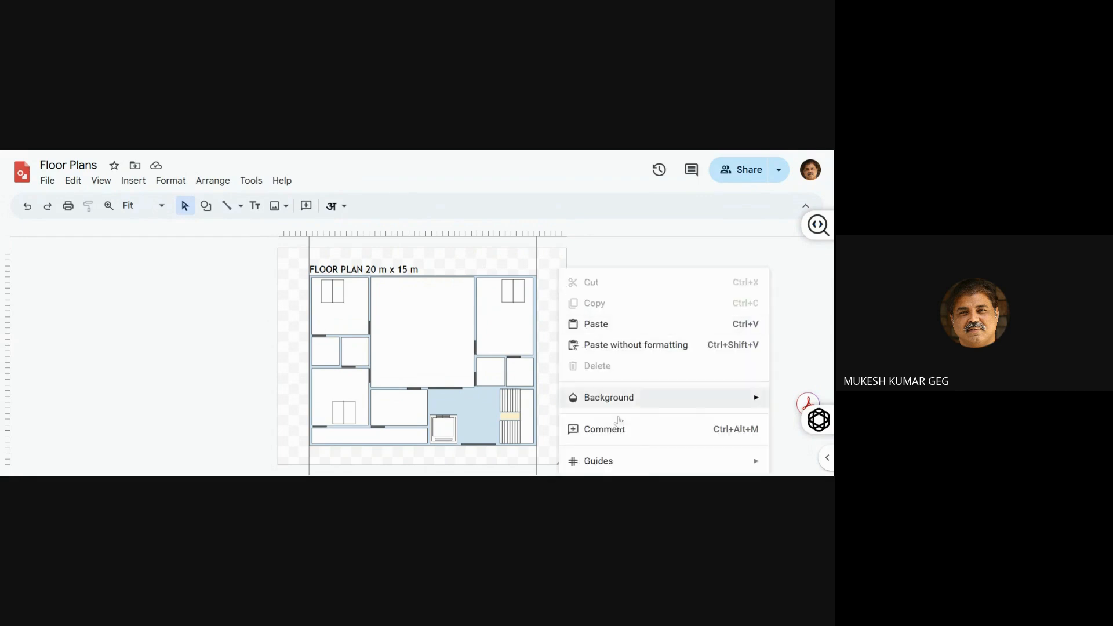
mouse_move(659, 465)
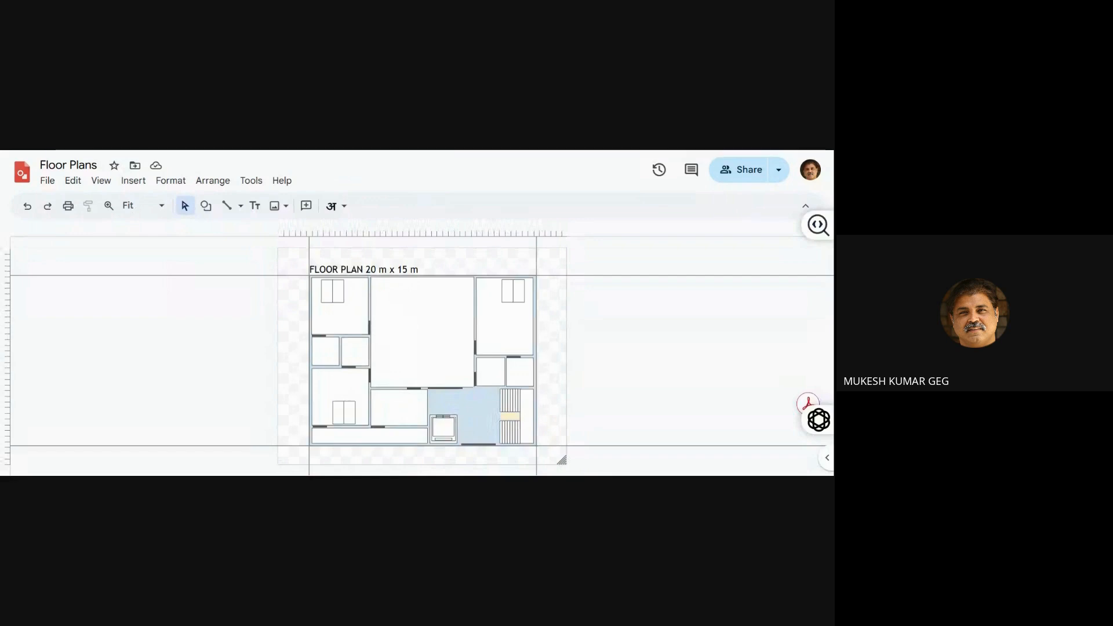
Examine the positions of the horizontal guides in the guide editor and close it
right_click(582, 466)
mouse_move(582, 462)
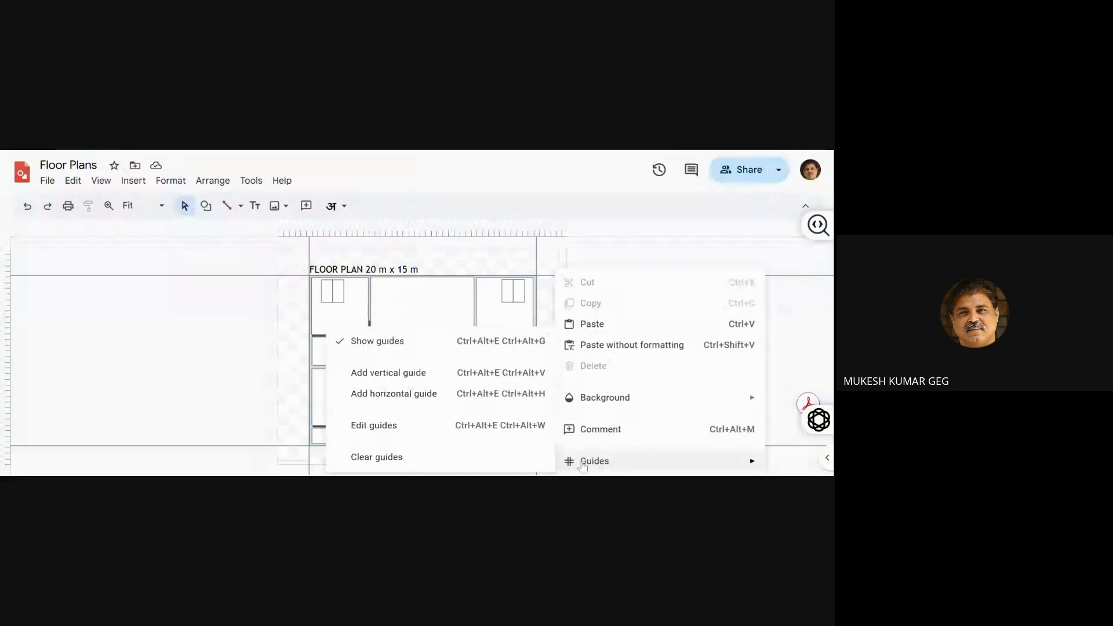
click(503, 428)
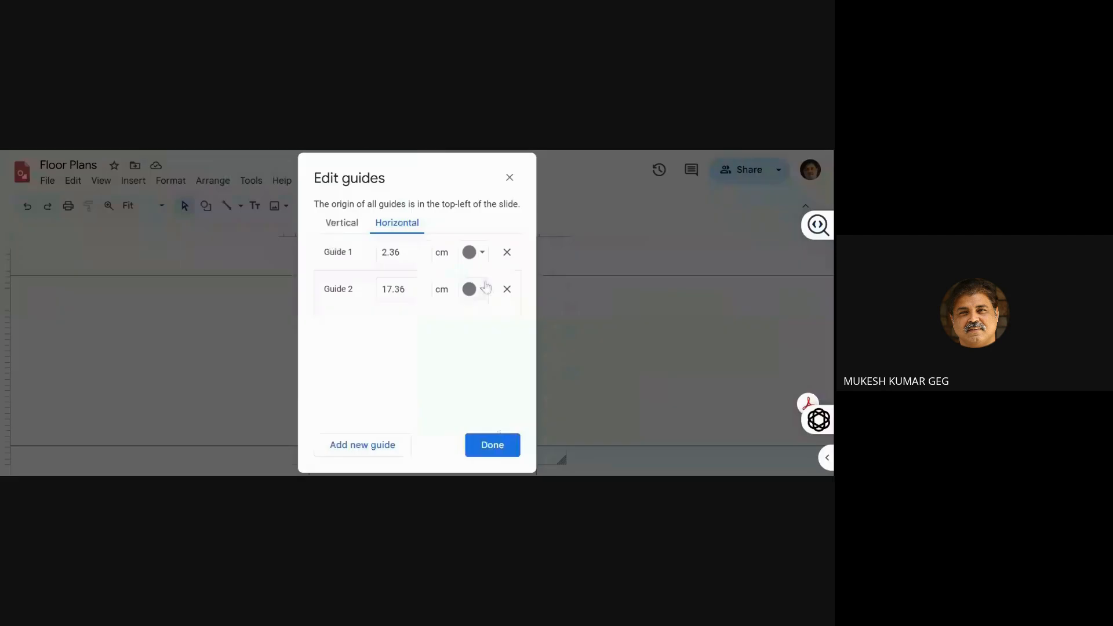
click(493, 445)
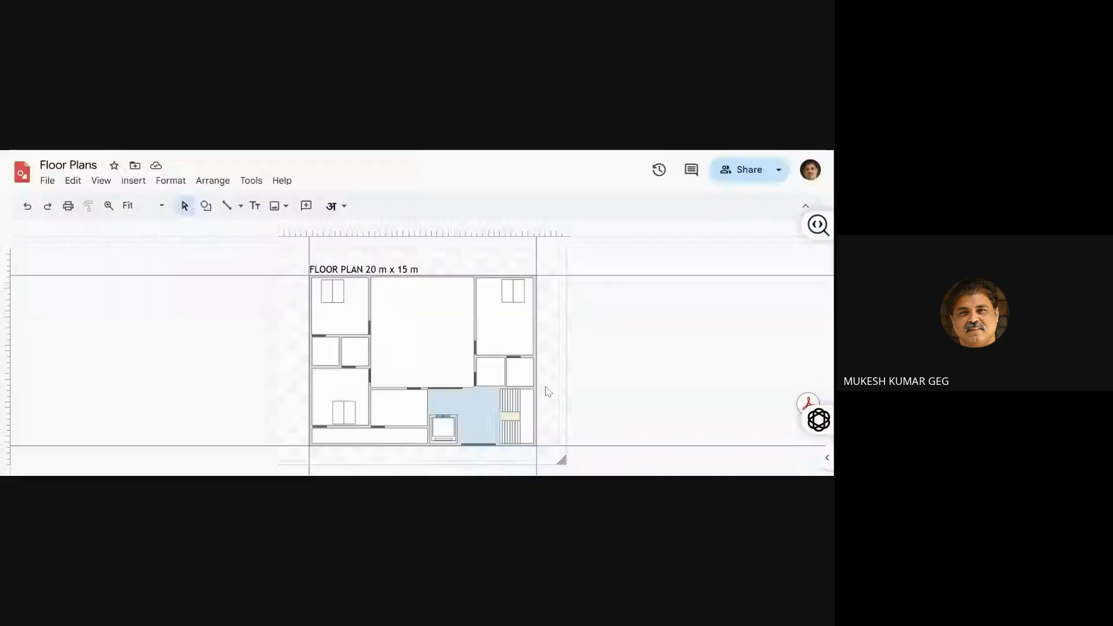
Colour the horizontal guide at 2.36 cm red and the horizontal guide at 17.36 cm green
right_click(548, 391)
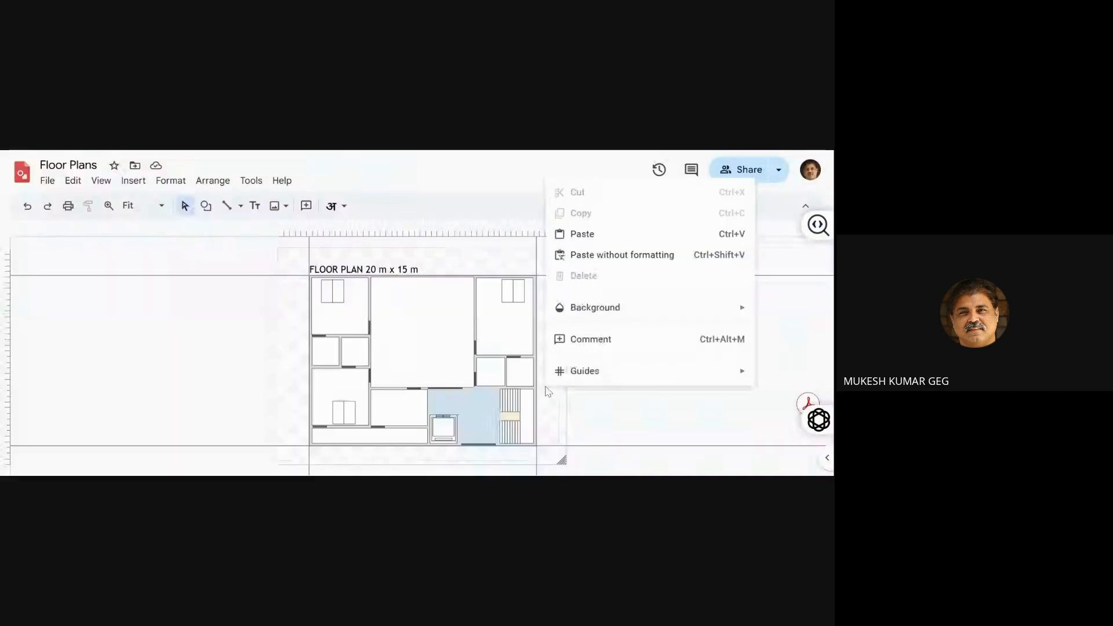
mouse_move(568, 378)
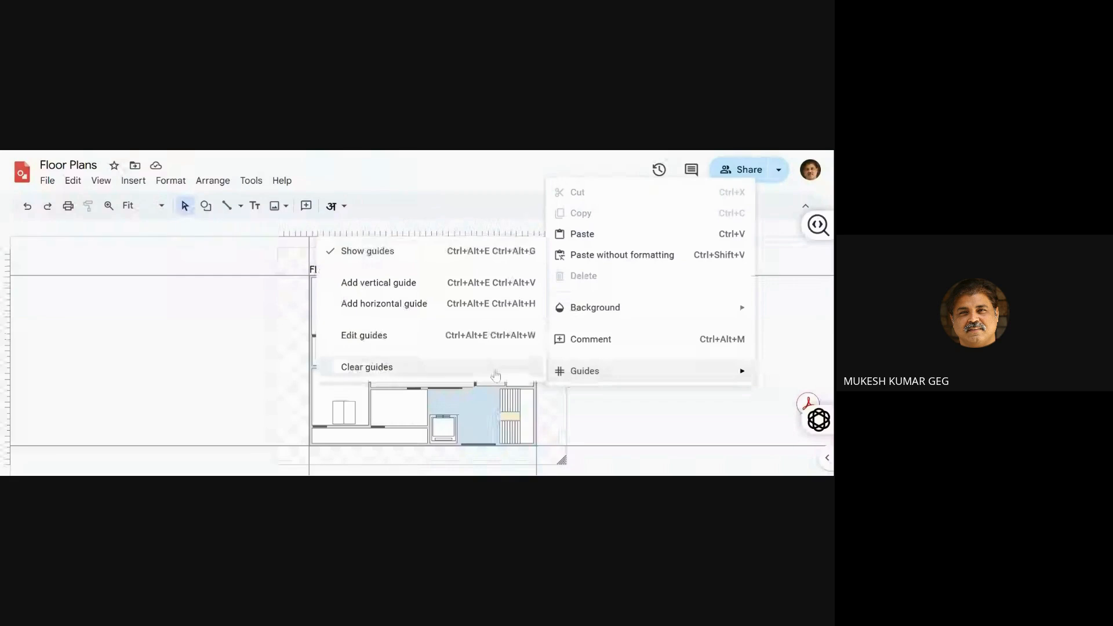
click(466, 347)
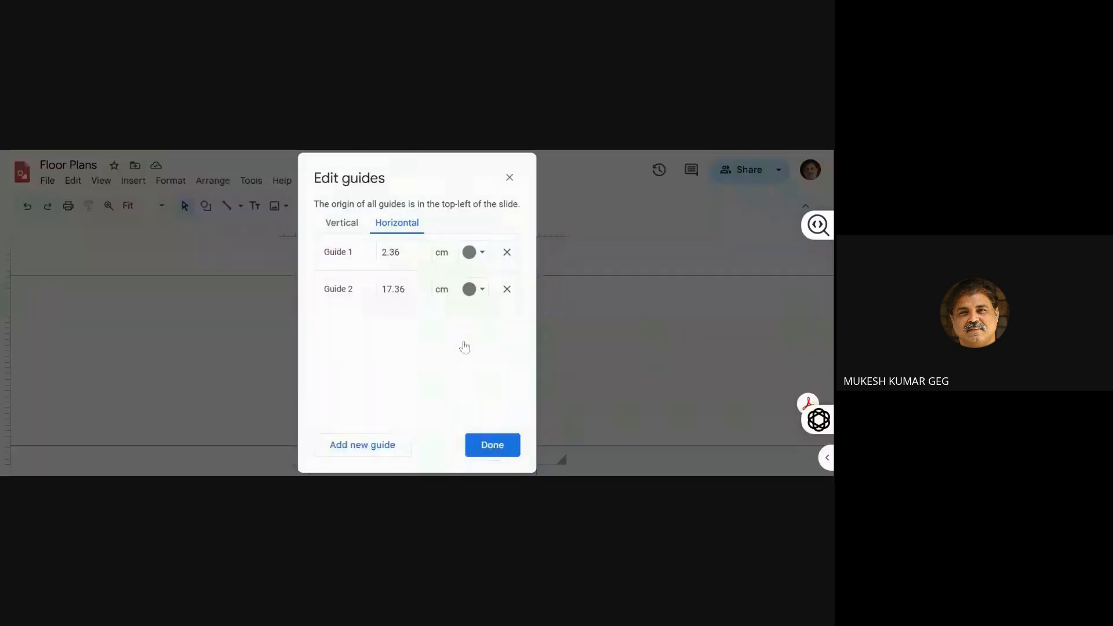
click(480, 262)
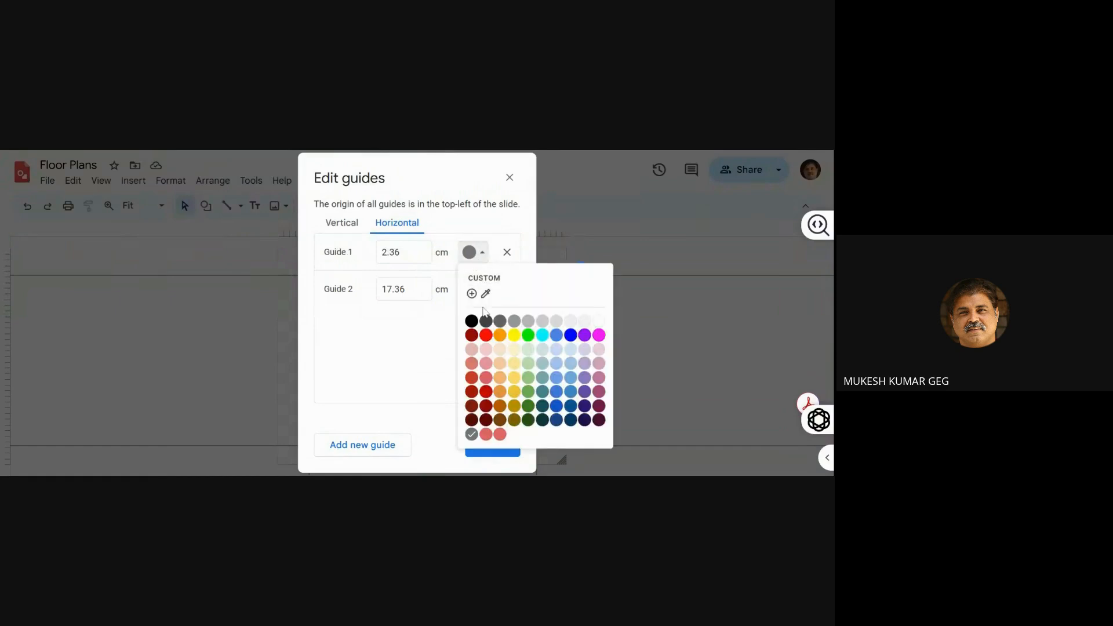
click(486, 336)
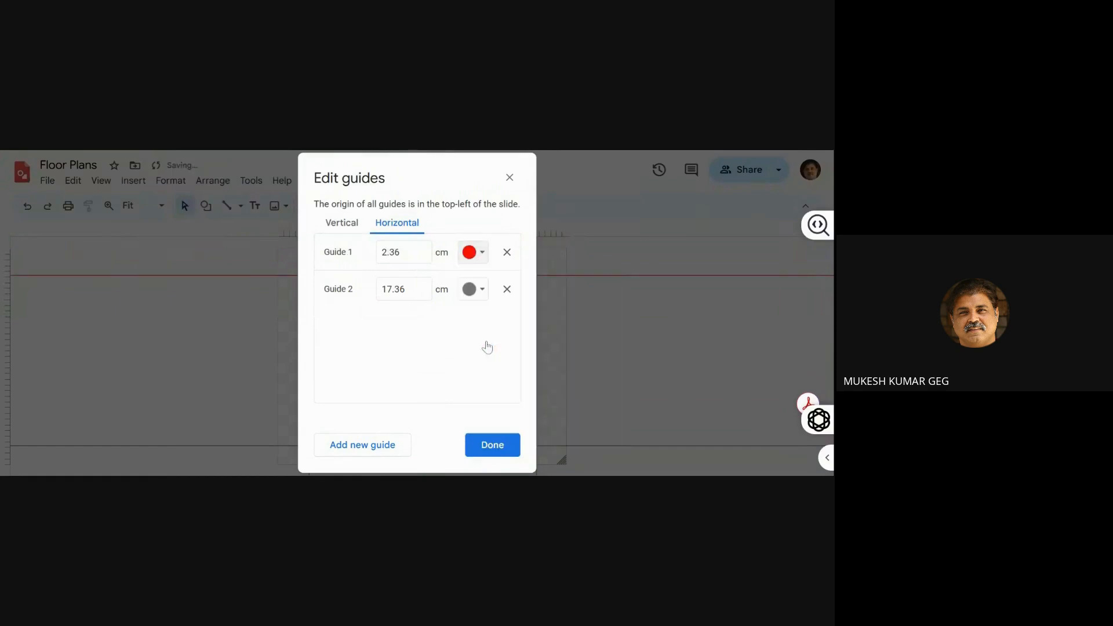
click(484, 296)
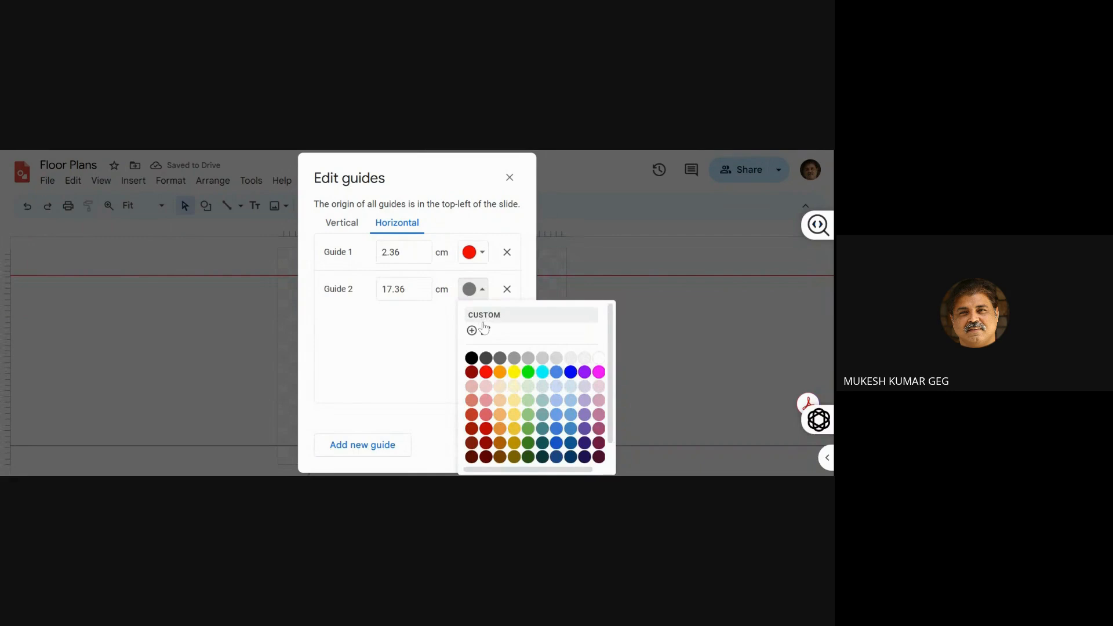
click(528, 372)
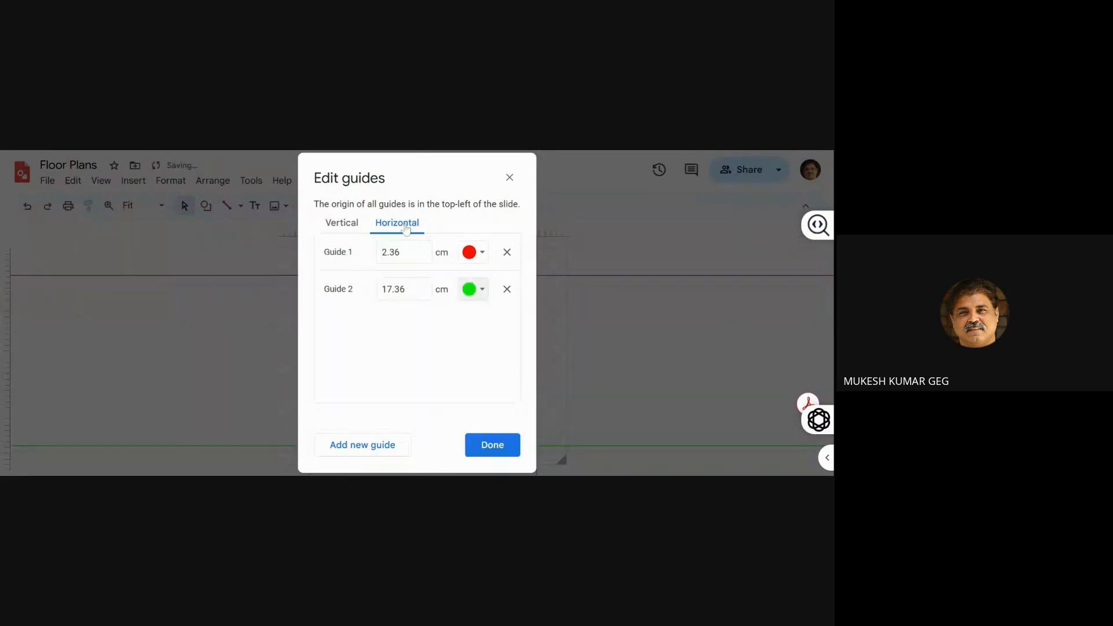
Colour the vertical guide at 2.75 cm, along the floor plan's left outer wall, blue
click(354, 224)
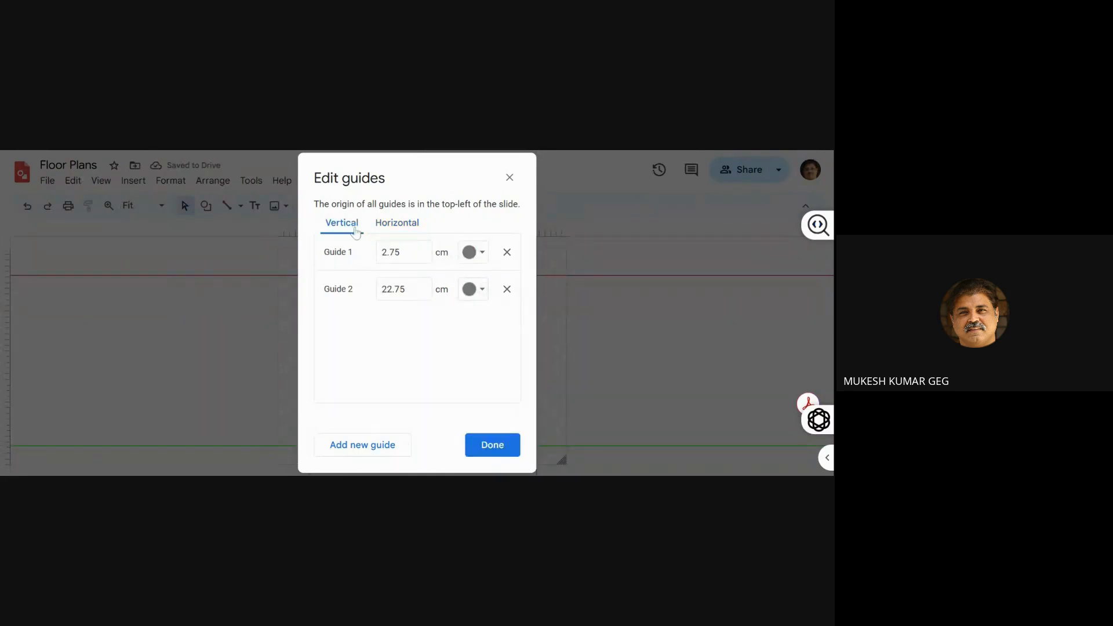
click(478, 253)
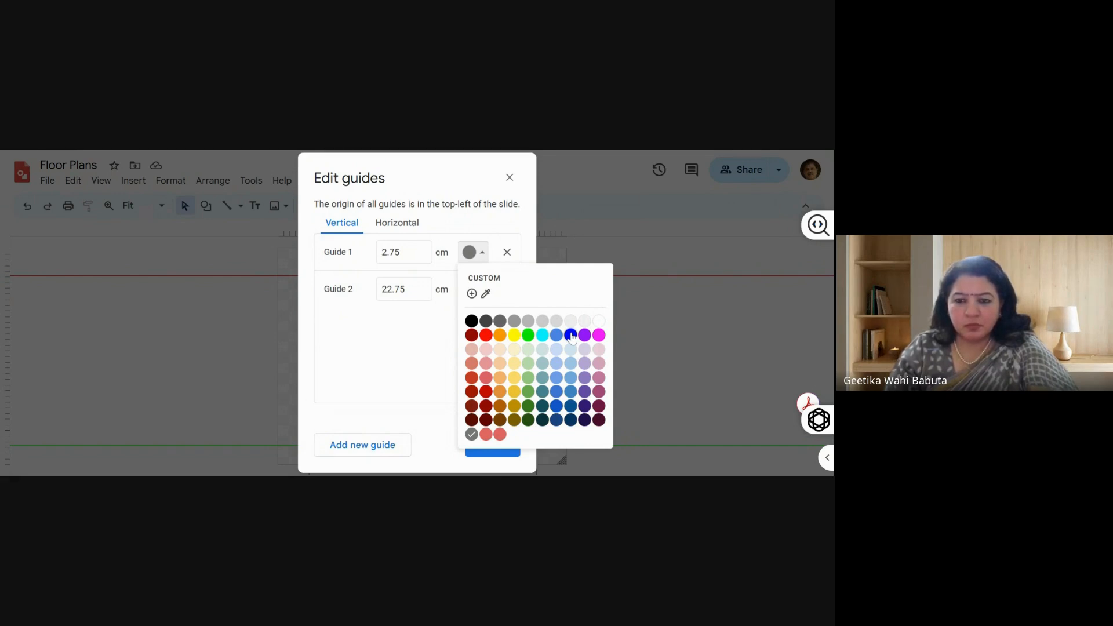
click(571, 335)
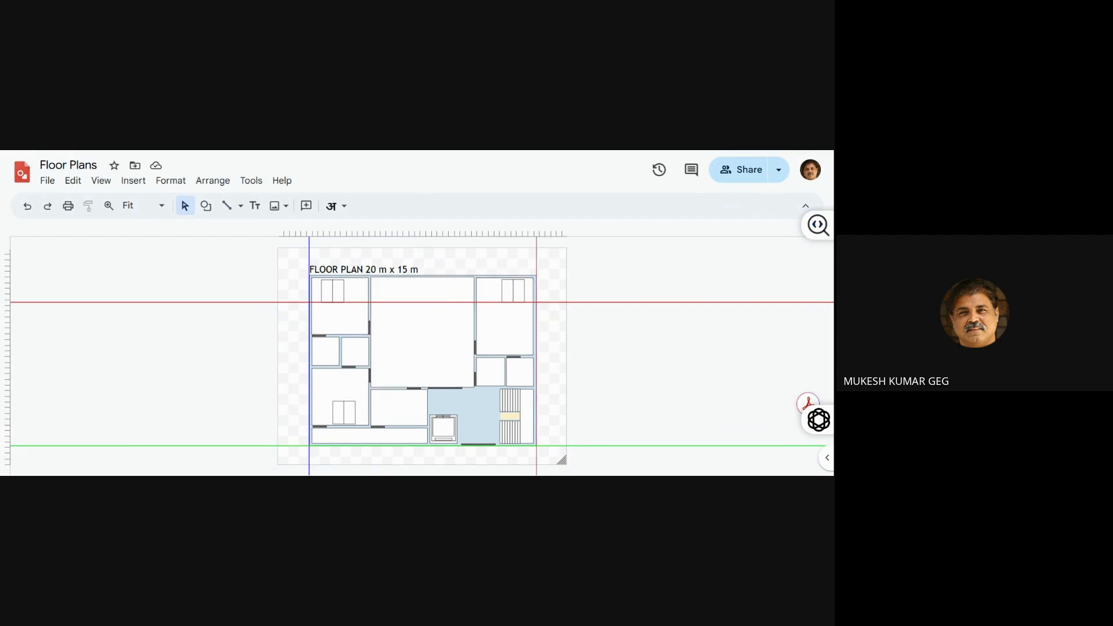
Move the red horizontal guide further down into the floor plan, and clear all guides from the drawing
drag(390, 302, 390, 332)
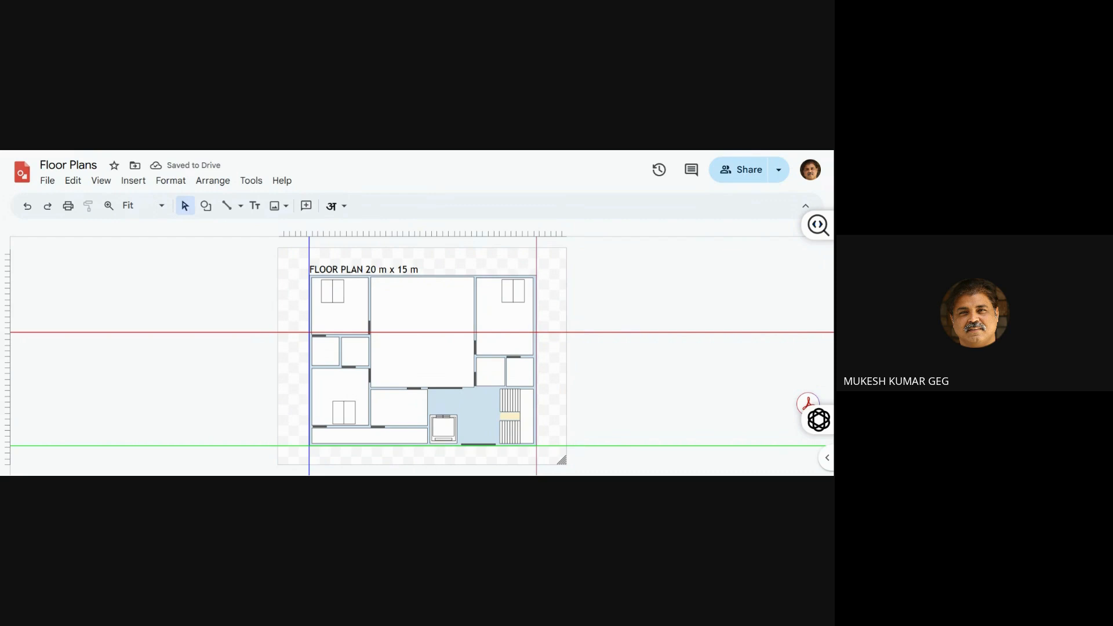
right_click(496, 342)
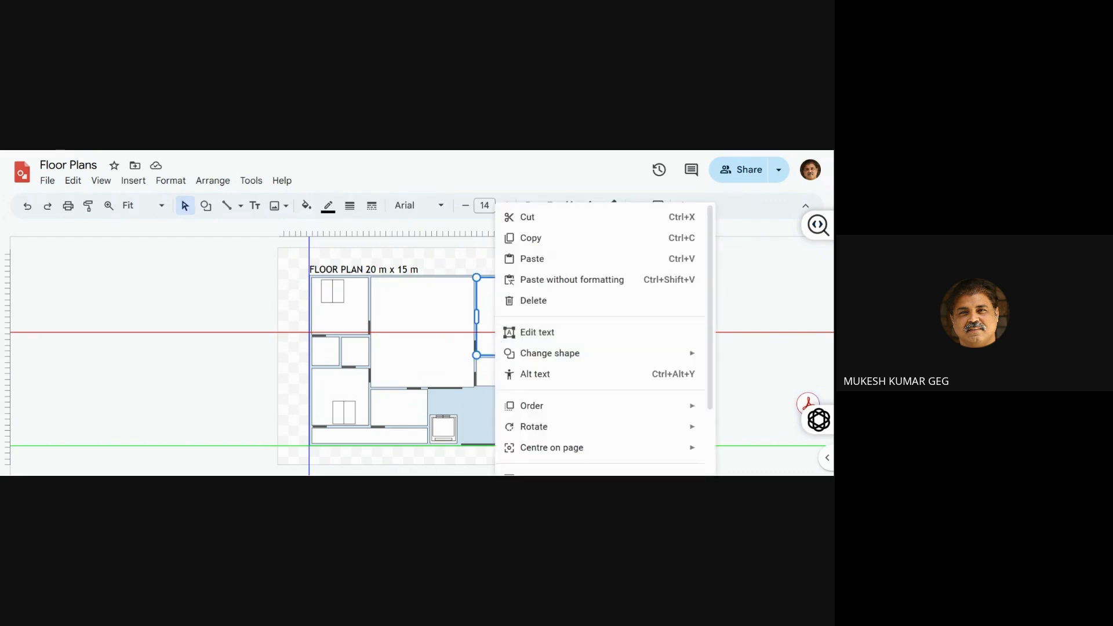
click(243, 313)
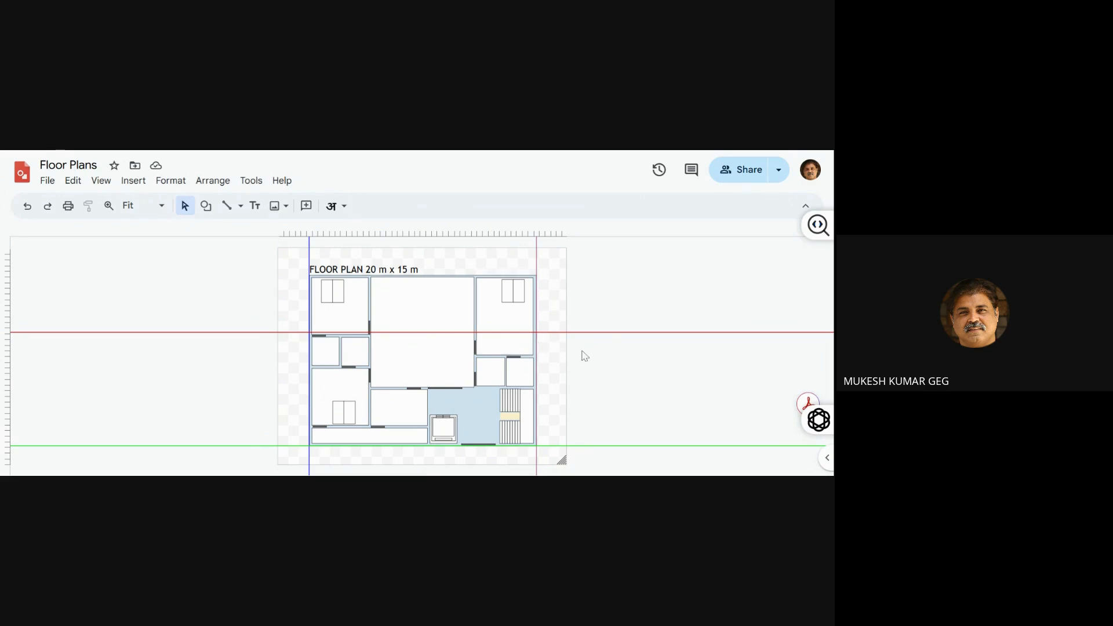
right_click(558, 368)
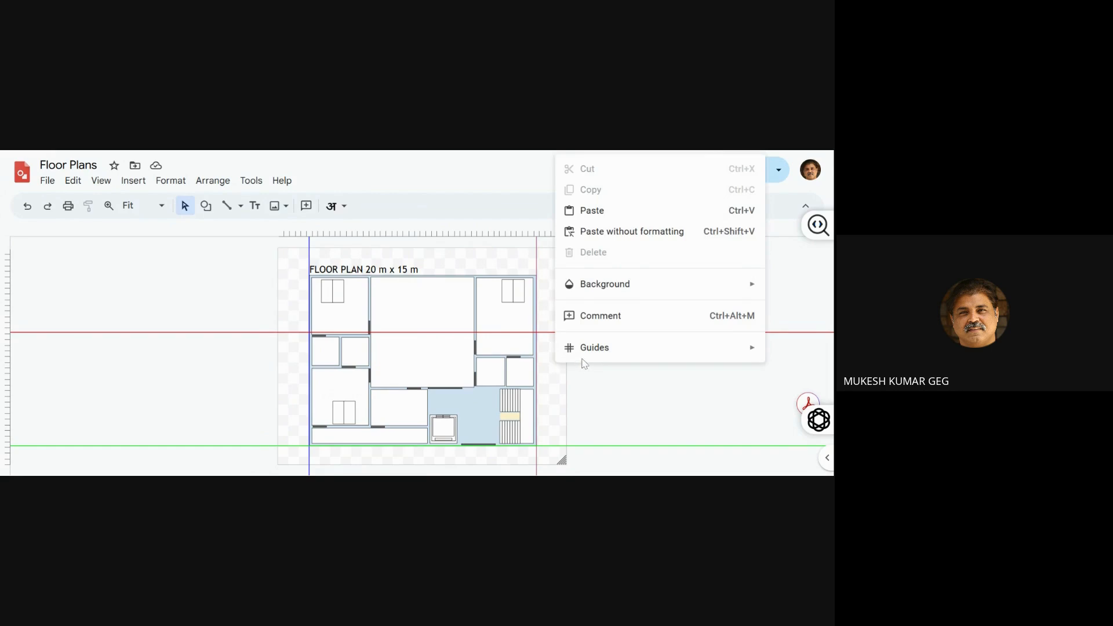
mouse_move(584, 358)
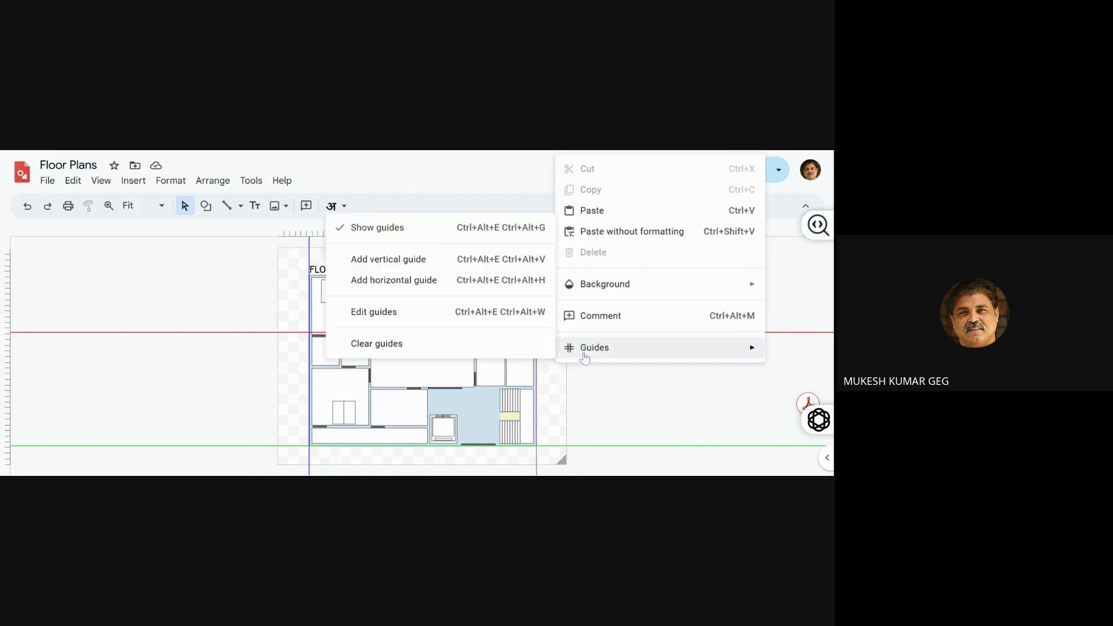
click(515, 355)
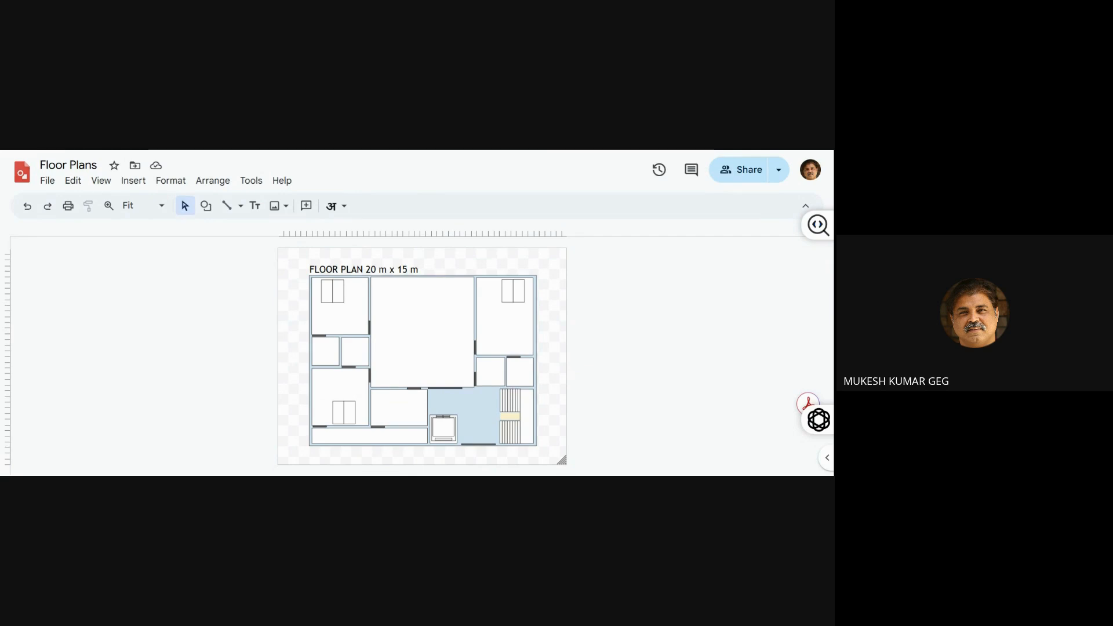
Switch to the Flow Chart Creation drawing and examine the STOP shape at the head of the flowchart
key(ctrl+Tab)
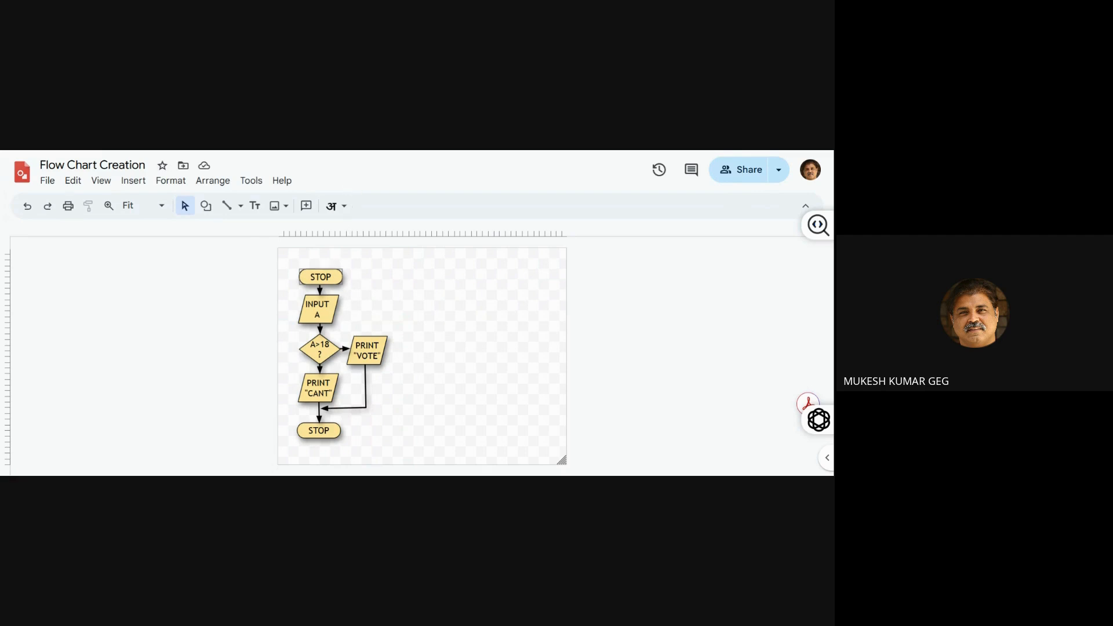
click(336, 273)
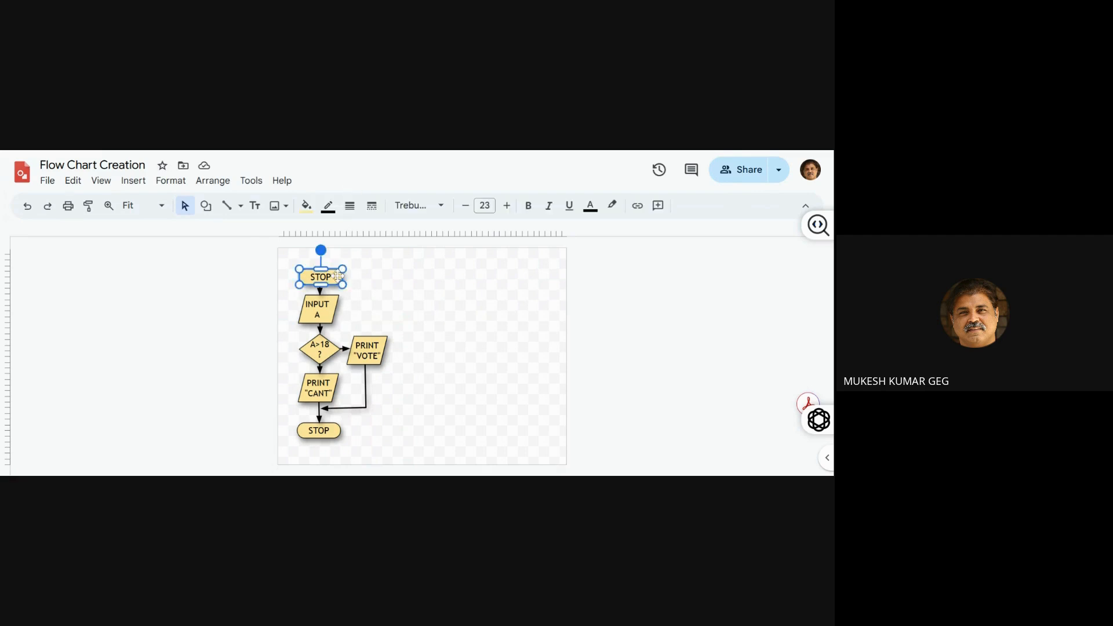
click(367, 296)
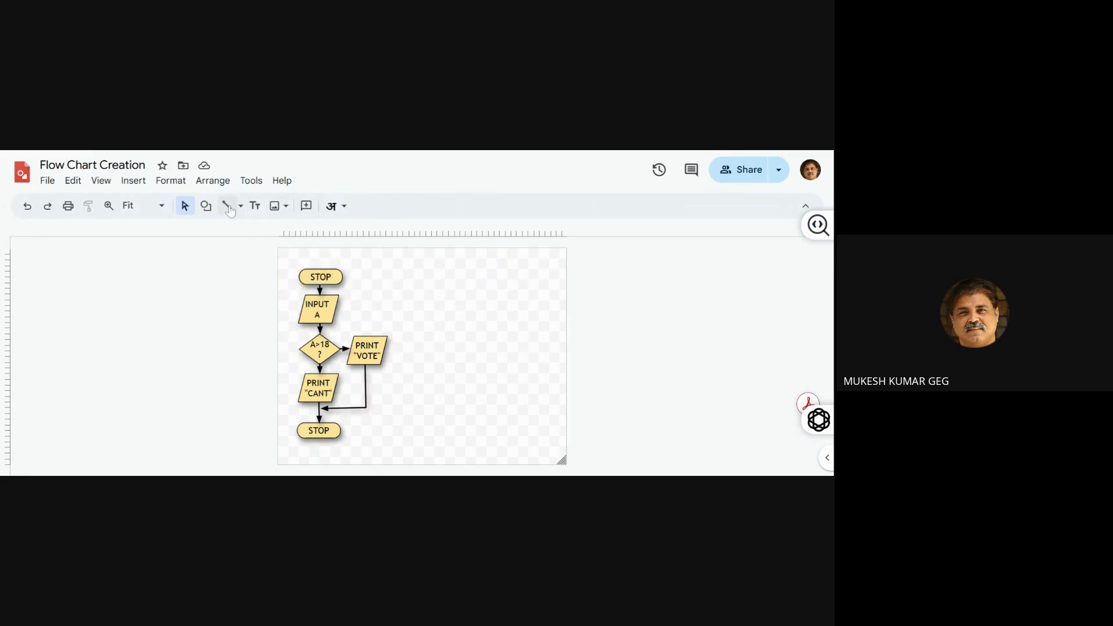
Draw a flowchart terminator shape to the right of the existing flowchart, level with its first shape, and fill it light yellow
click(206, 209)
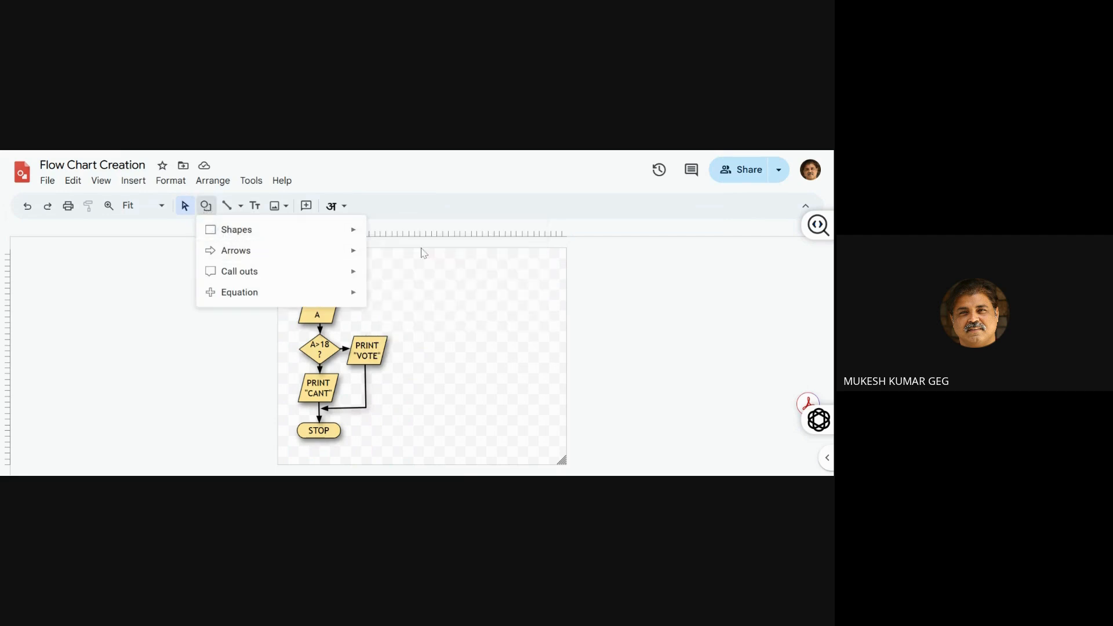
mouse_move(348, 238)
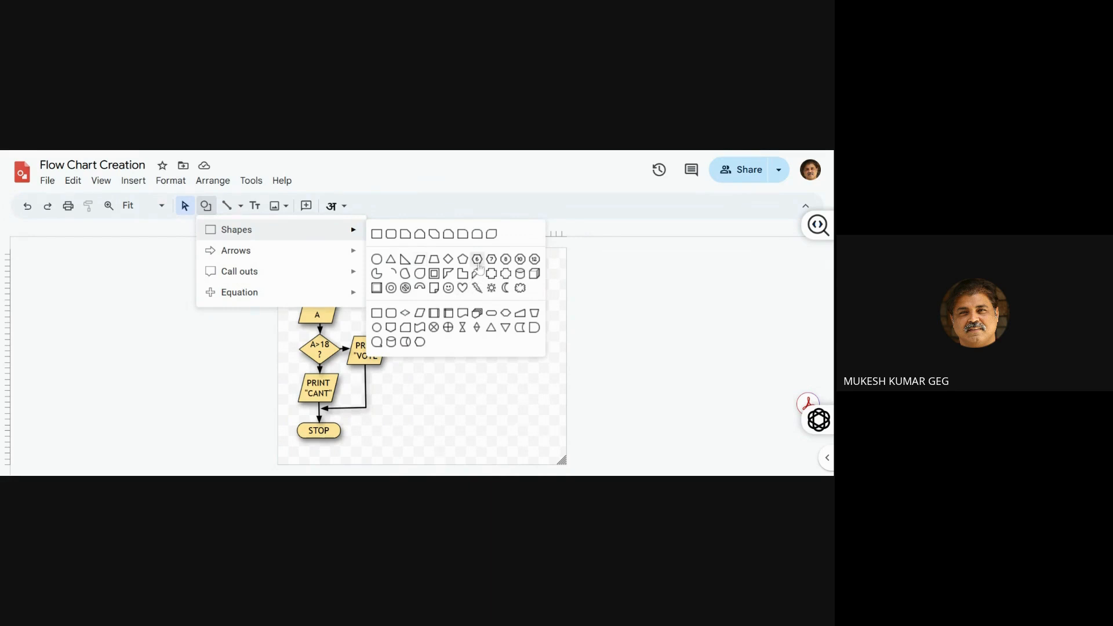
click(491, 314)
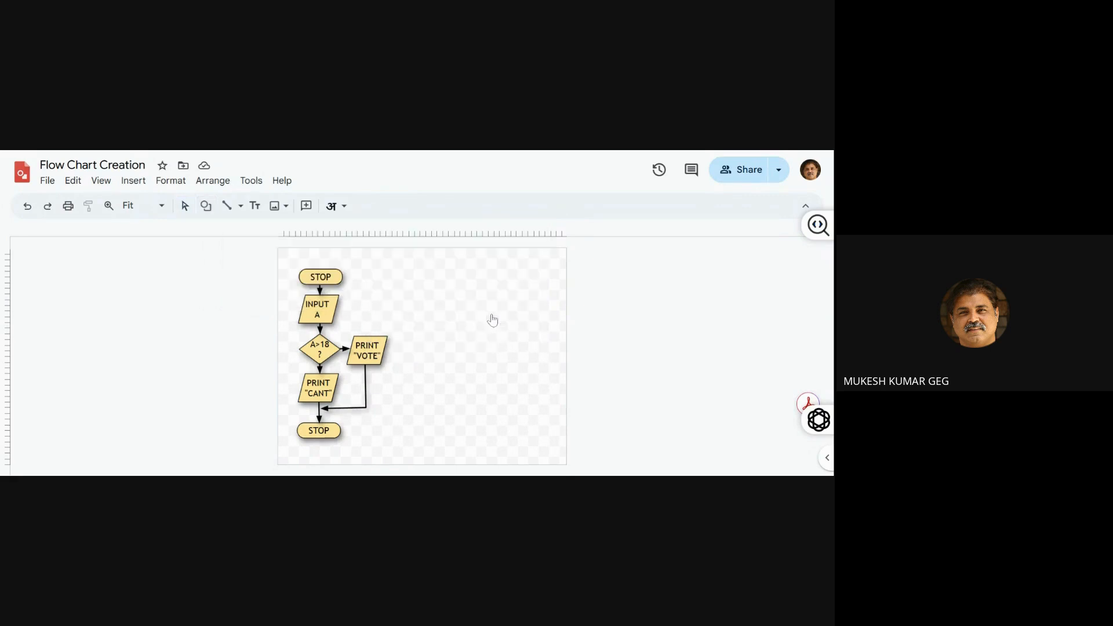
drag(456, 262, 490, 284)
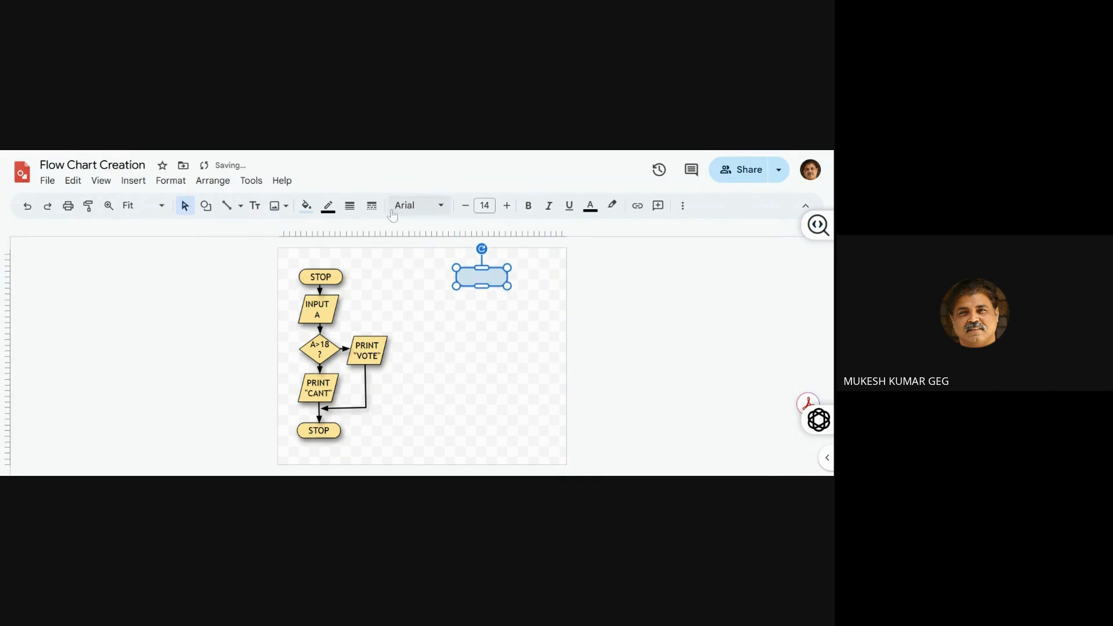
click(306, 207)
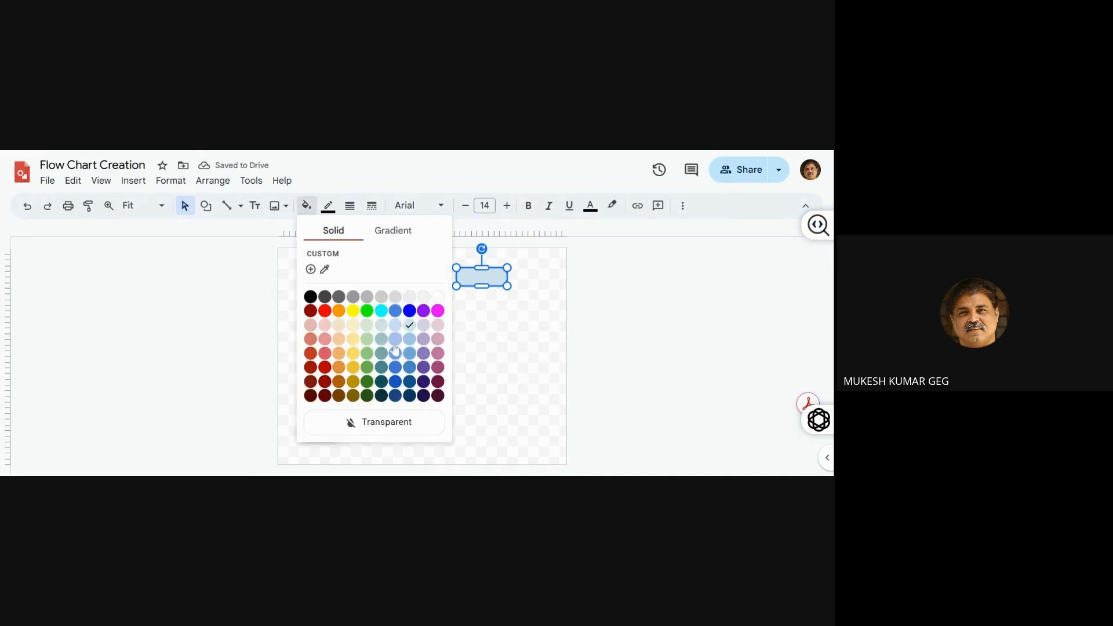
click(354, 339)
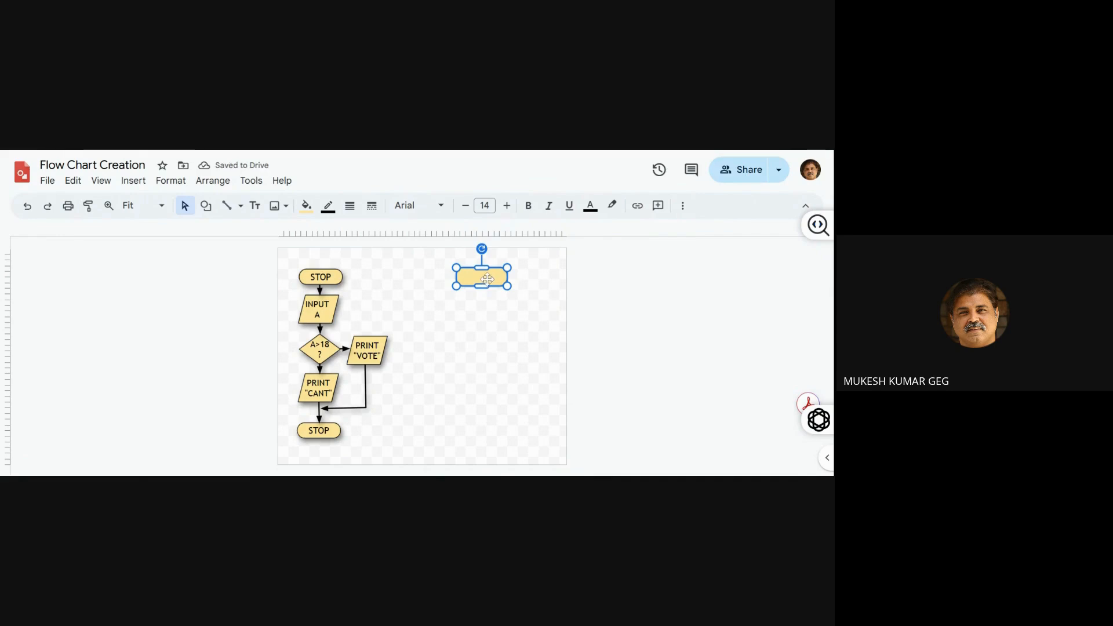
Label the new terminator shape STOP and set its text size to 28
double_click(485, 285)
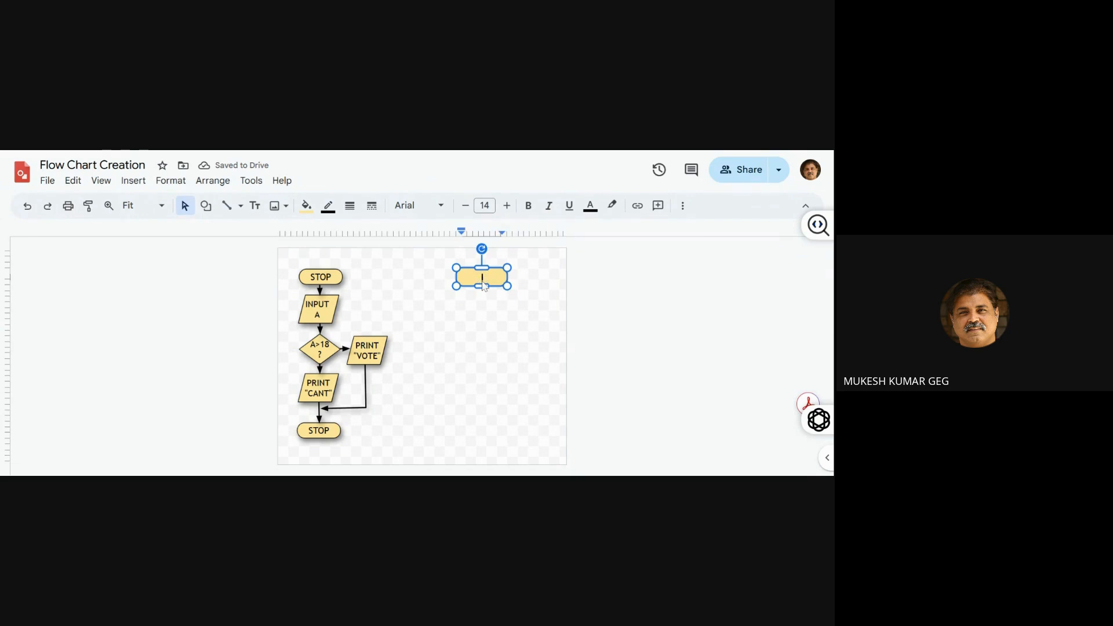
text(STOP)
key(ctrl+a)
key(ctrl+shift+period)
key(ctrl+shift+period)
key(ctrl+shift+period)
key(ctrl+shift+period)
key(ctrl+shift+period)
key(ctrl+shift+period)
key(ctrl+shift+period)
key(ctrl+shift+period)
key(ctrl+shift+period)
key(ctrl+shift+period)
key(ctrl+shift+period)
key(ctrl+shift+period)
key(ctrl+shift+period)
key(ctrl+shift+period)
key(ctrl+shift+period)
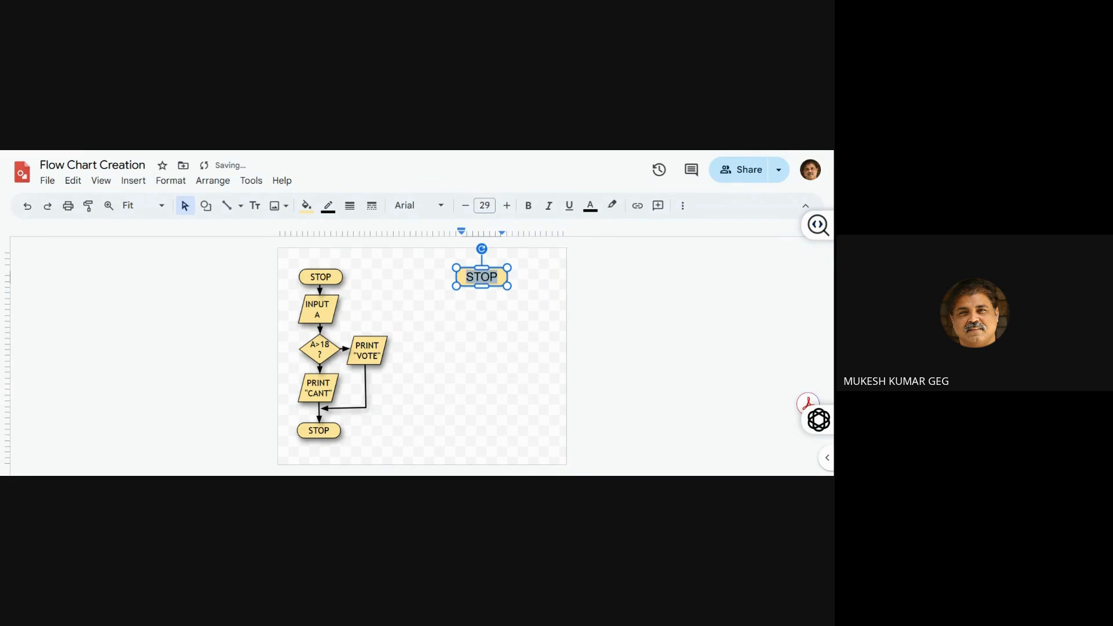
key(ctrl+shift+period)
key(ctrl+shift+period)
key(ctrl+shift+period)
key(ctrl+shift+period)
key(ctrl+shift+period)
key(ctrl+shift+period)
key(ctrl+shift+period)
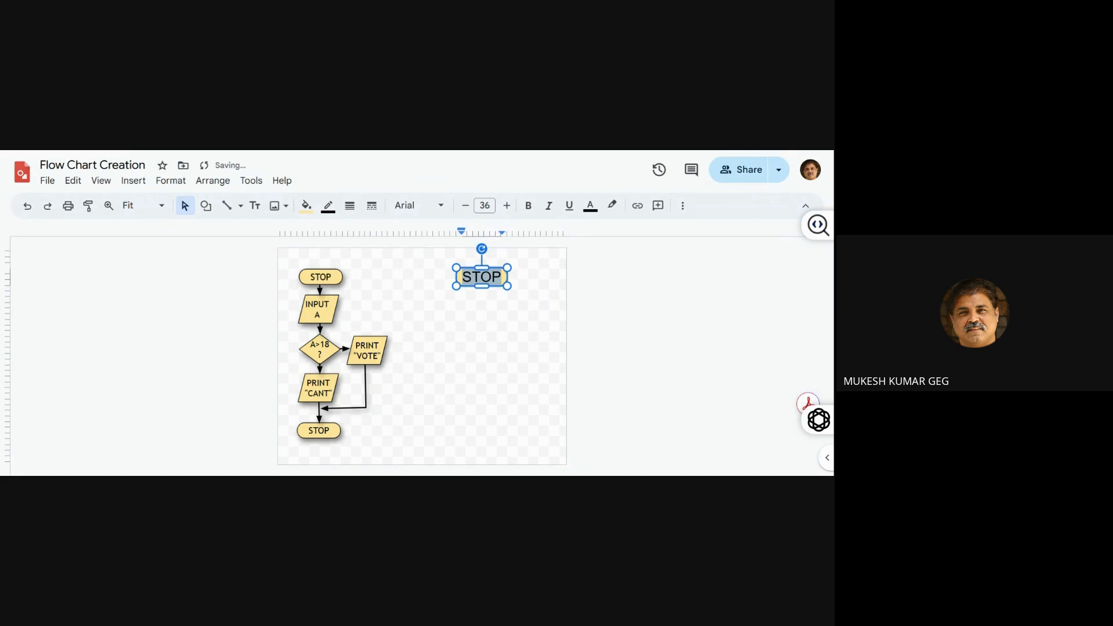
key(ctrl+shift+comma)
key(ctrl+shift+comma)
key(ctrl+shift+comma)
key(ctrl+shift+comma)
key(ctrl+shift+comma)
key(ctrl+shift+comma)
key(ctrl+shift+comma)
key(ctrl+shift+comma)
key(ctrl+shift+comma)
key(ctrl+shift+comma)
key(ctrl+shift+comma)
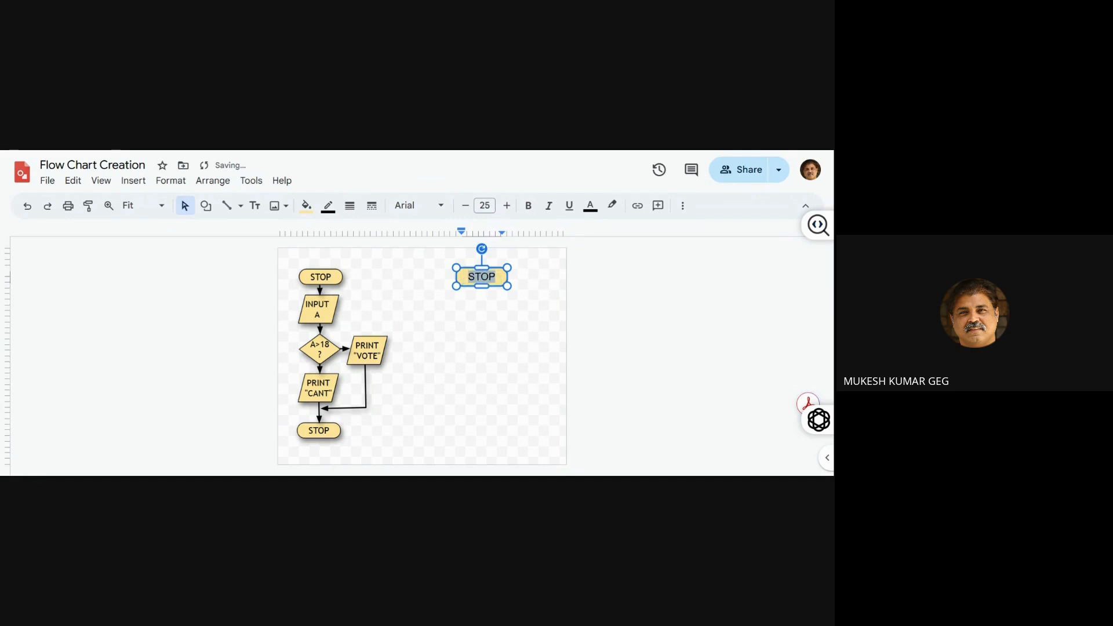
key(ctrl+shift+period)
key(ctrl+shift+period)
key(ctrl+shift+period)
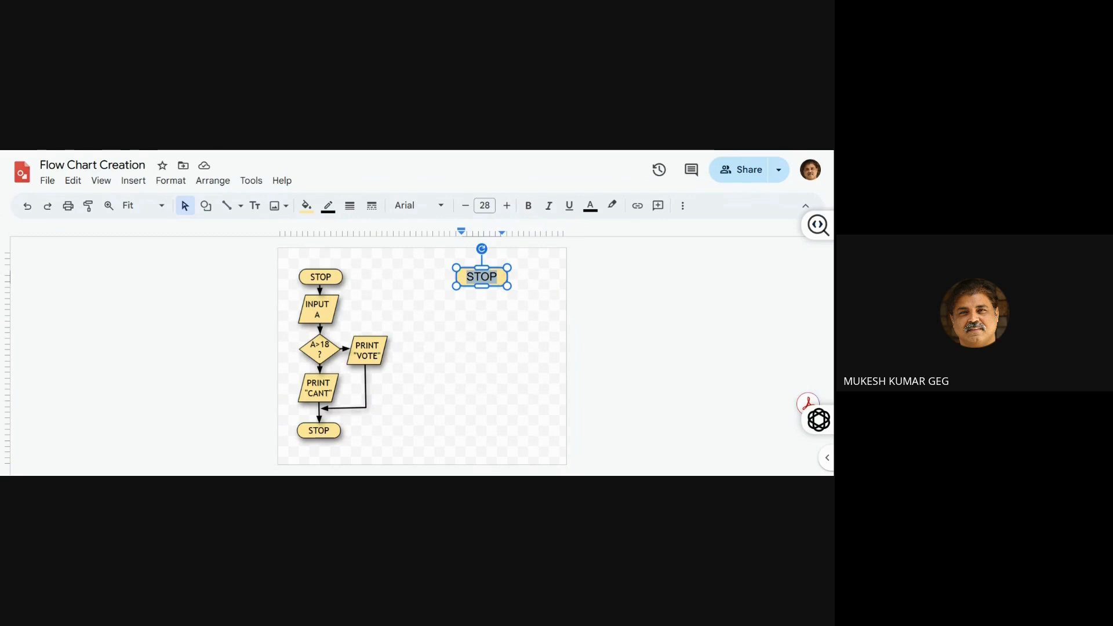
click(464, 308)
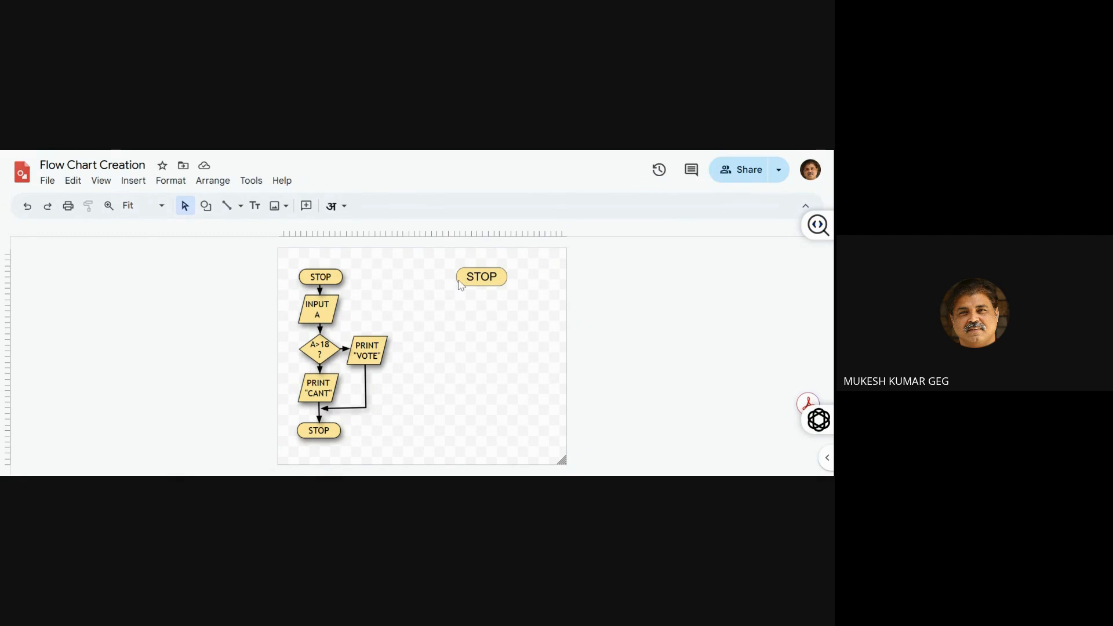
Set the border weight of the new STOP terminator to 4px
click(458, 281)
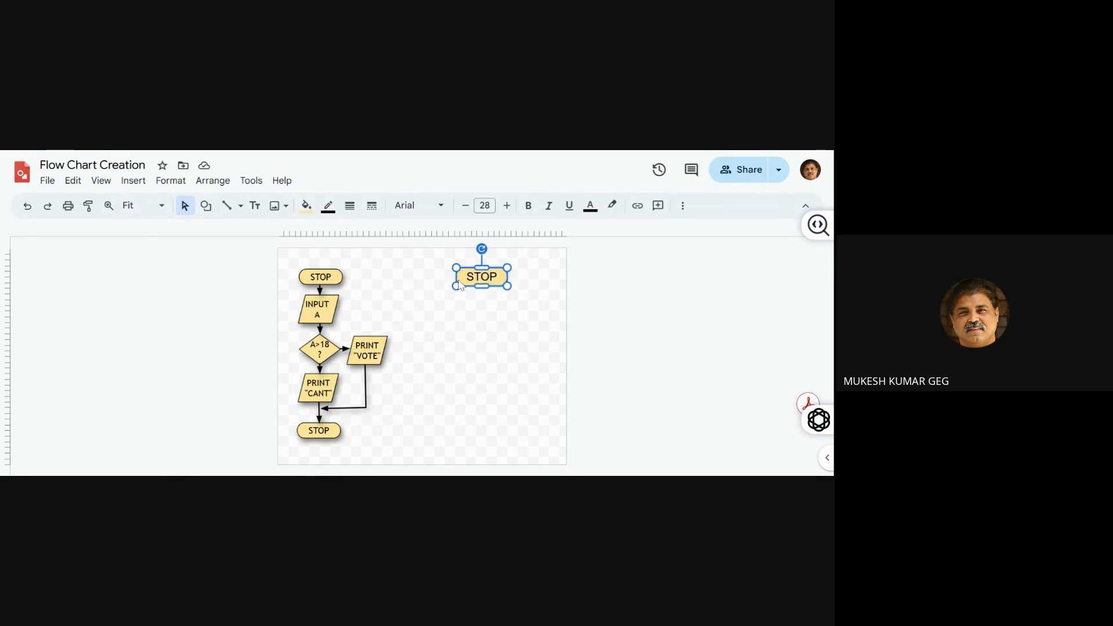
click(350, 207)
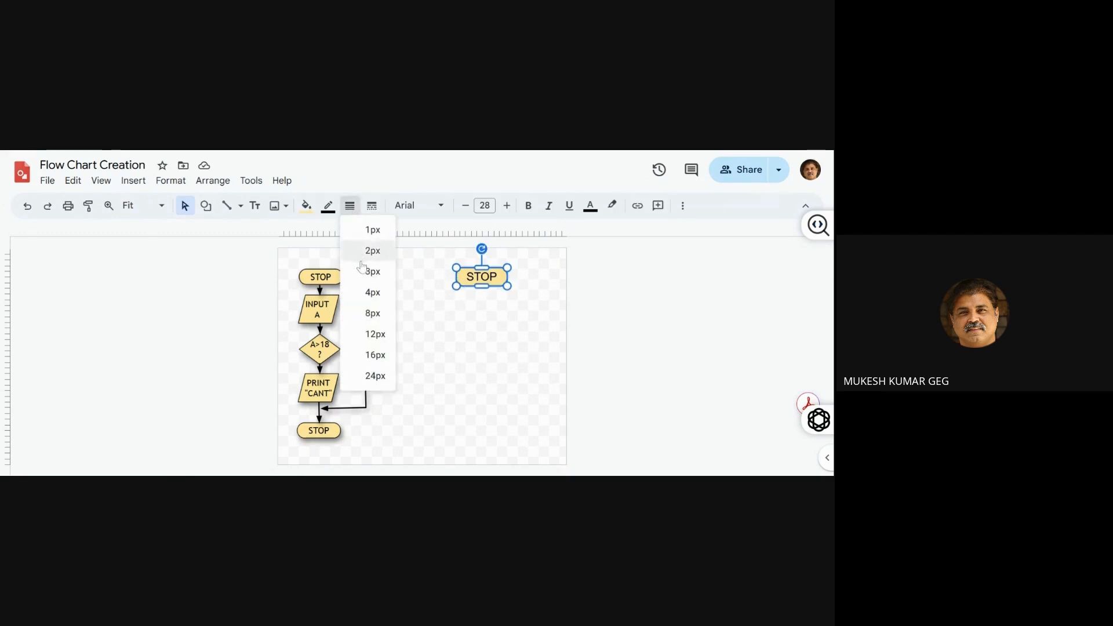
click(363, 298)
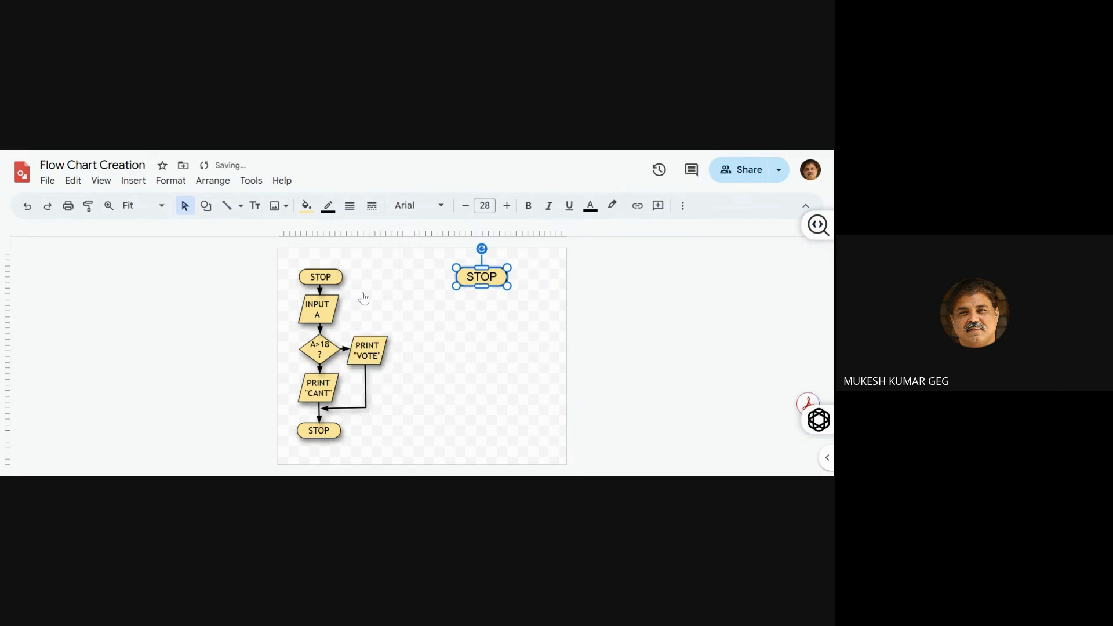
click(408, 296)
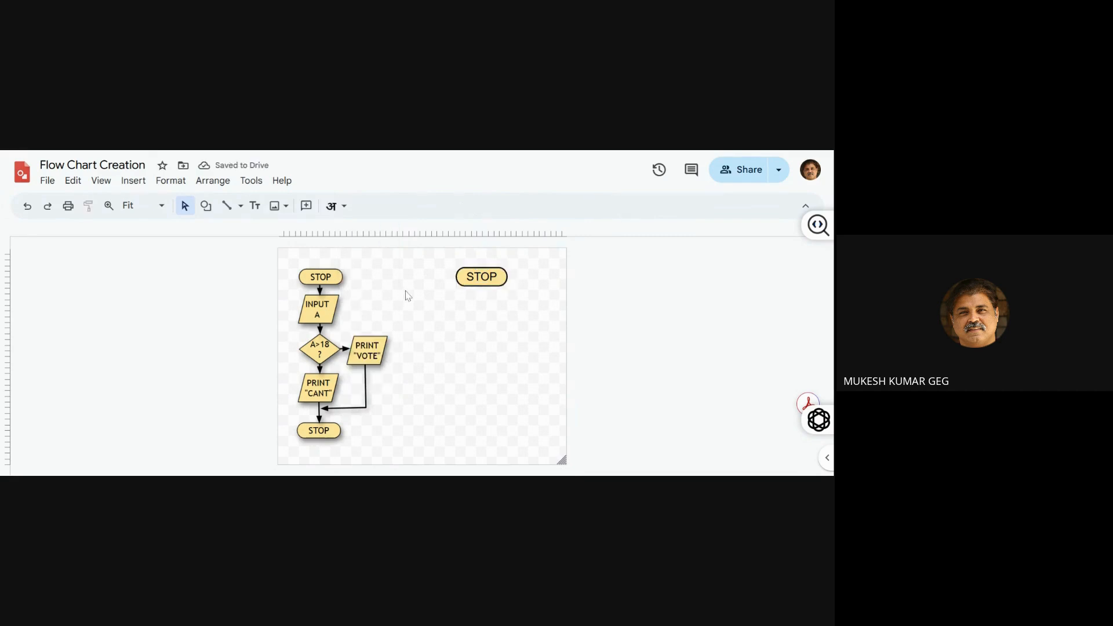
Turn on a drop shadow for the new STOP terminator and expand its shadow settings
click(461, 273)
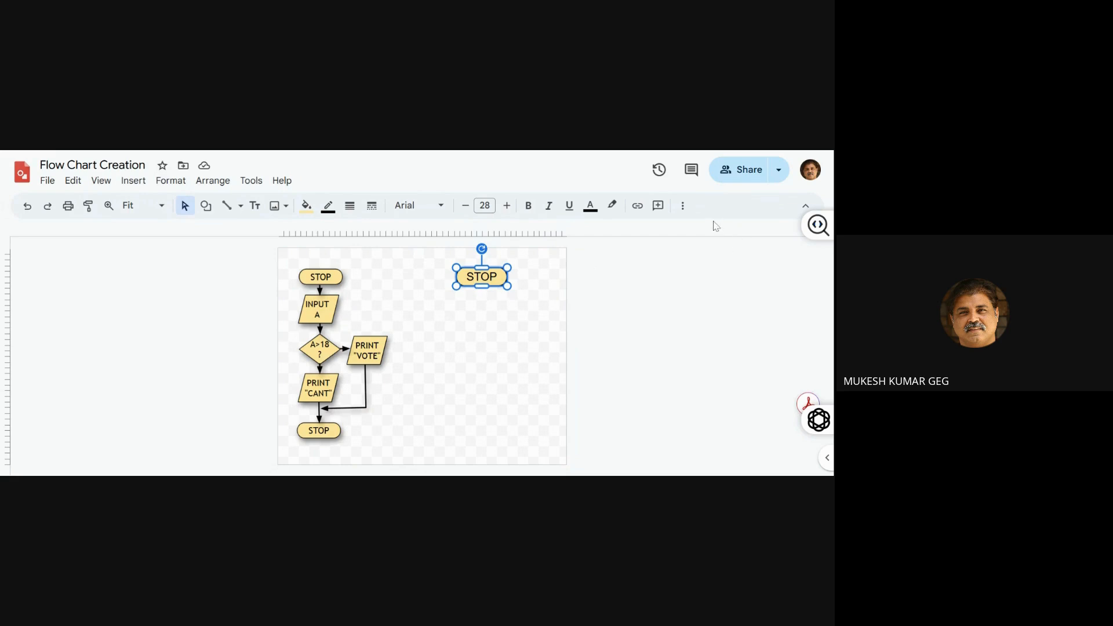
click(683, 206)
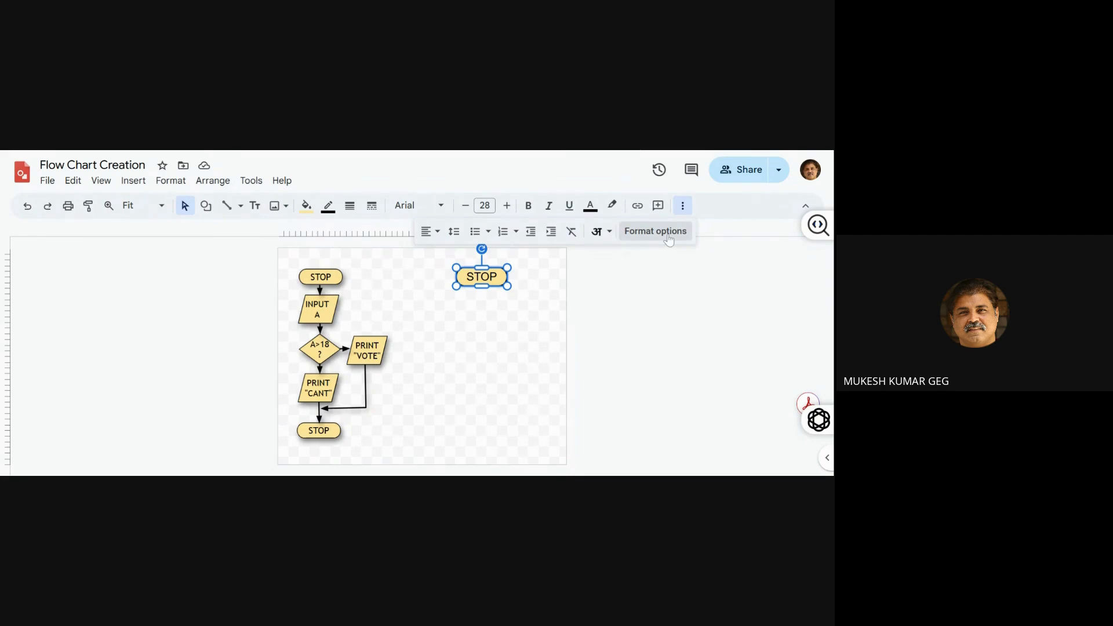
click(668, 235)
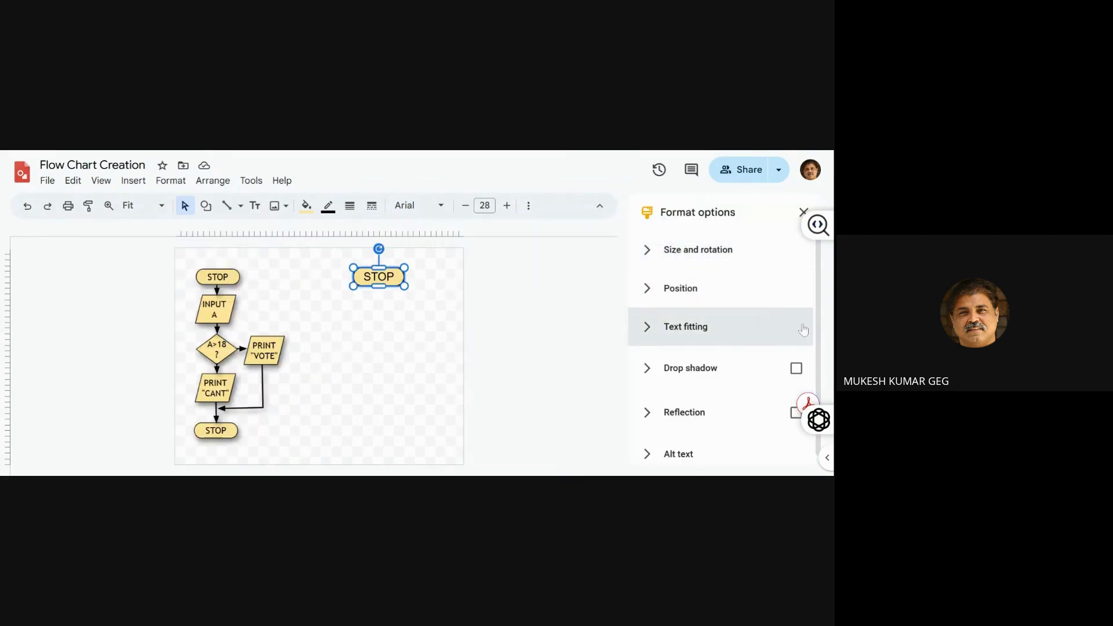
scroll(821, 366, down, 1)
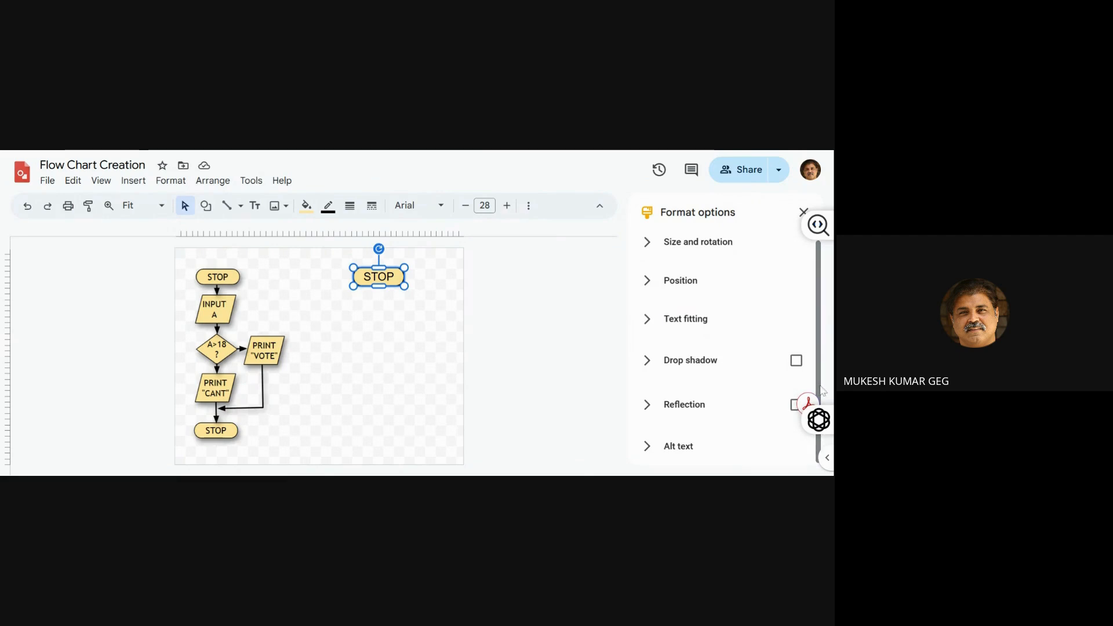
click(796, 361)
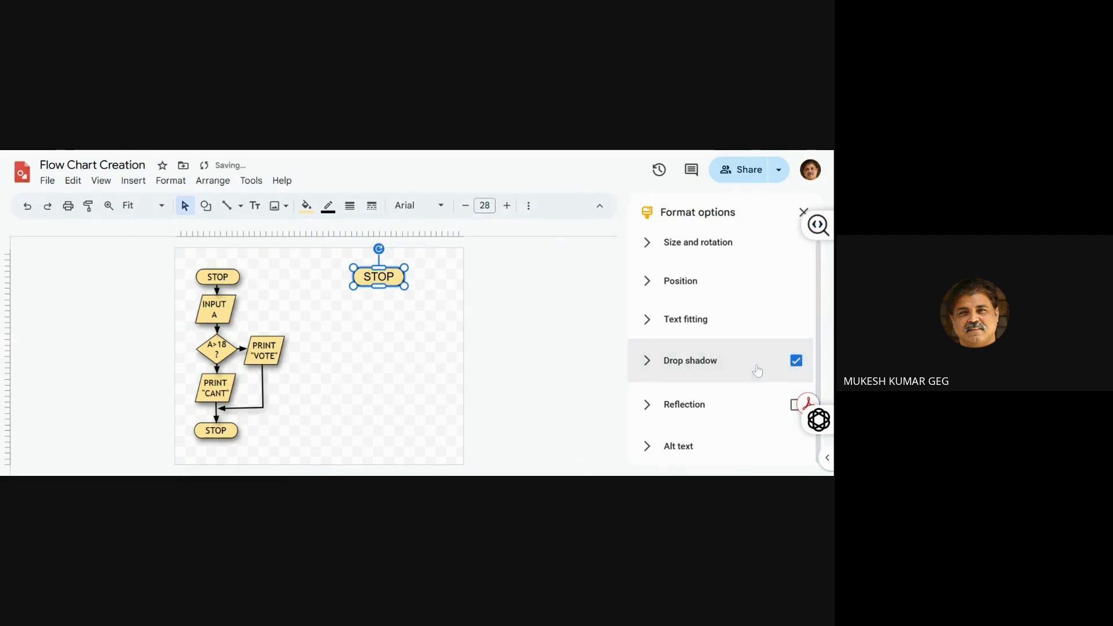
click(769, 369)
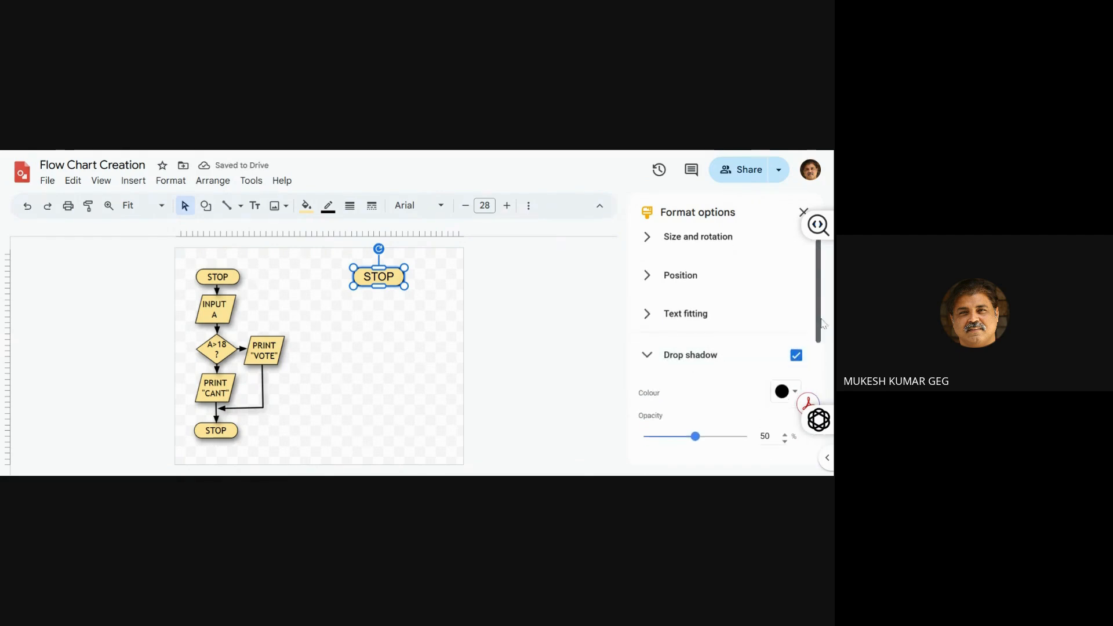
drag(822, 319, 826, 362)
scroll(826, 362, down, 1)
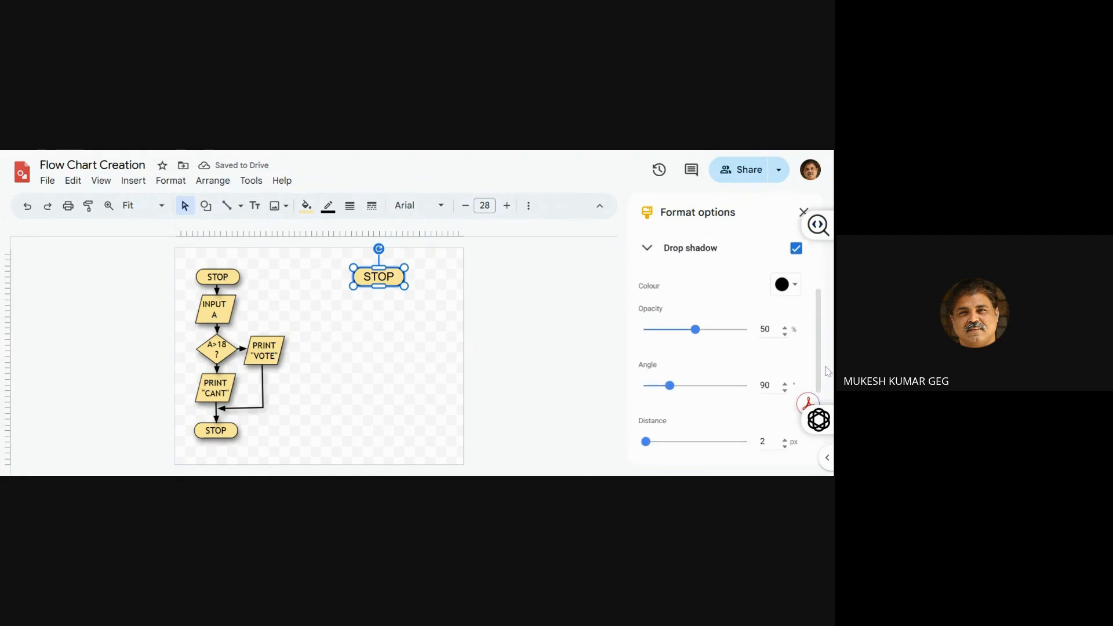
scroll(825, 373, down, 1)
scroll(825, 374, down, 1)
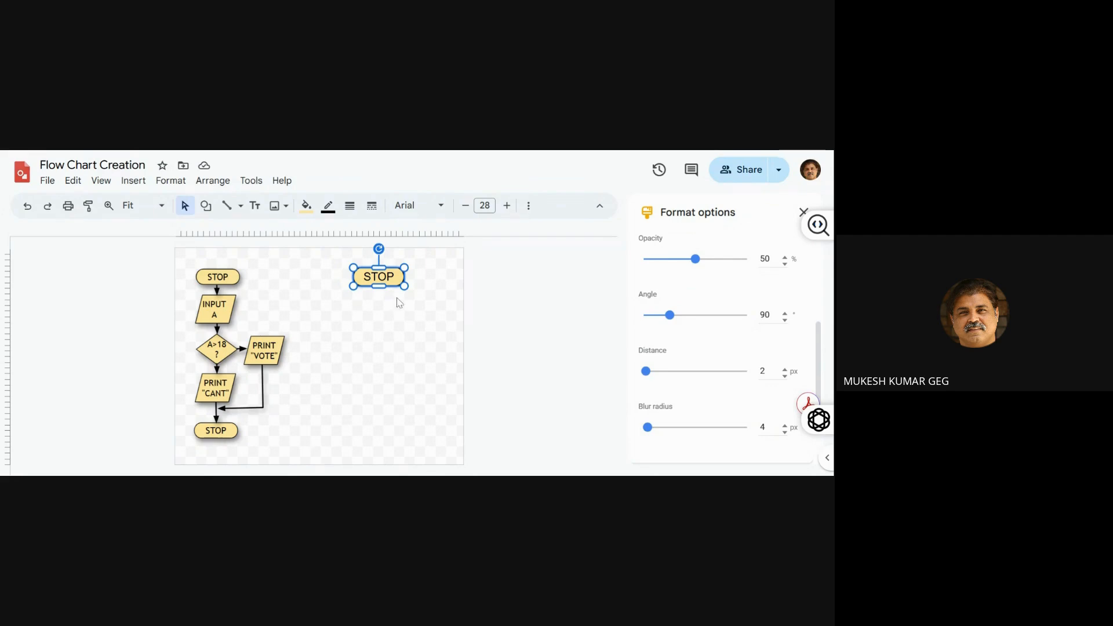
Set the new STOP terminator's shadow angle to 59°, distance to 15 px and blur radius to 17 px
click(670, 320)
drag(669, 324, 658, 323)
drag(646, 371, 660, 380)
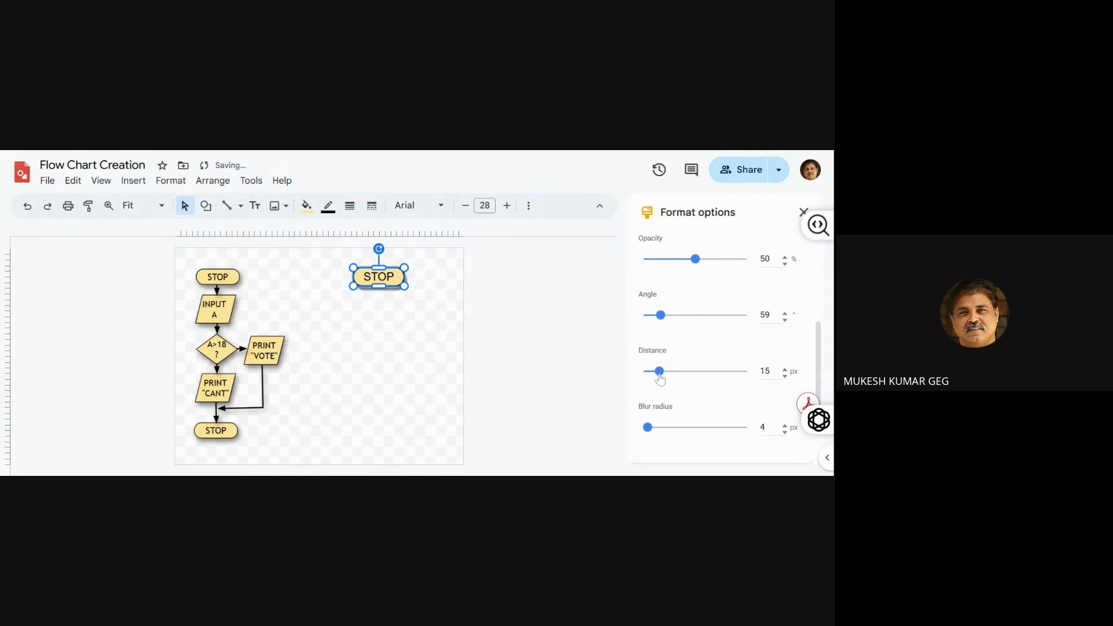
click(367, 343)
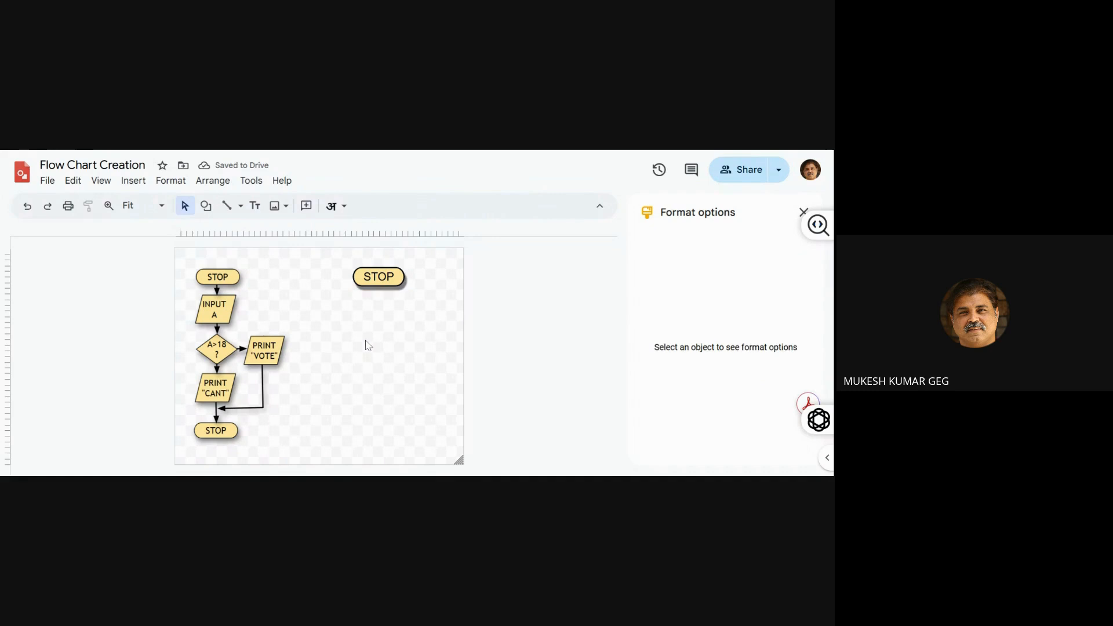
click(387, 280)
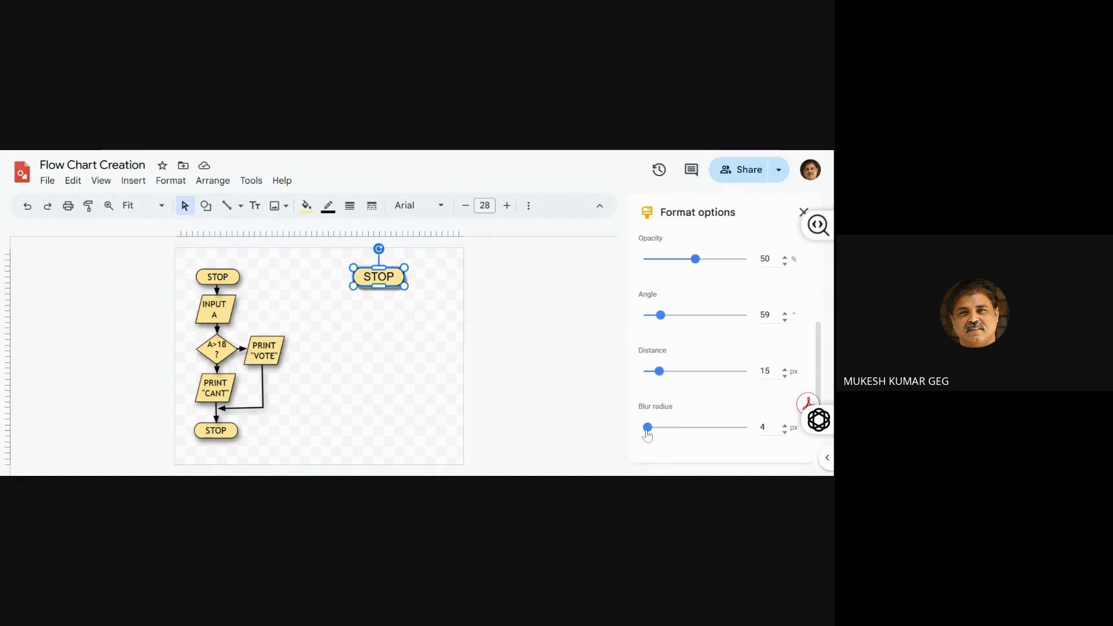
drag(648, 434, 662, 435)
click(455, 374)
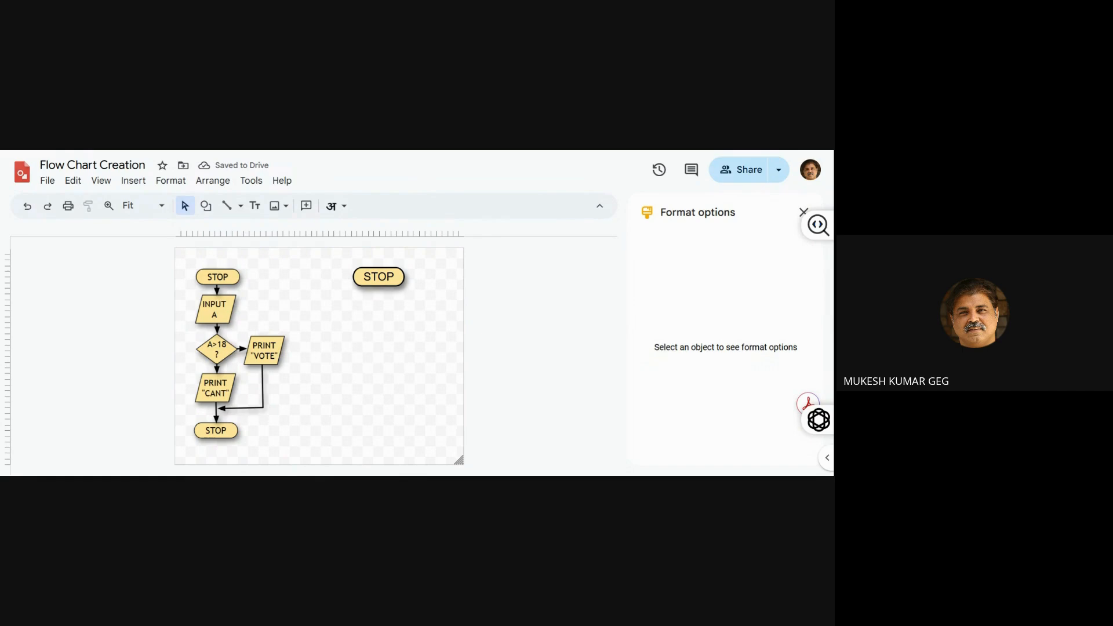
Place a copy of the shadowed STOP terminator between it and the existing flowchart, and turn off the copy's drop shadow
click(393, 284)
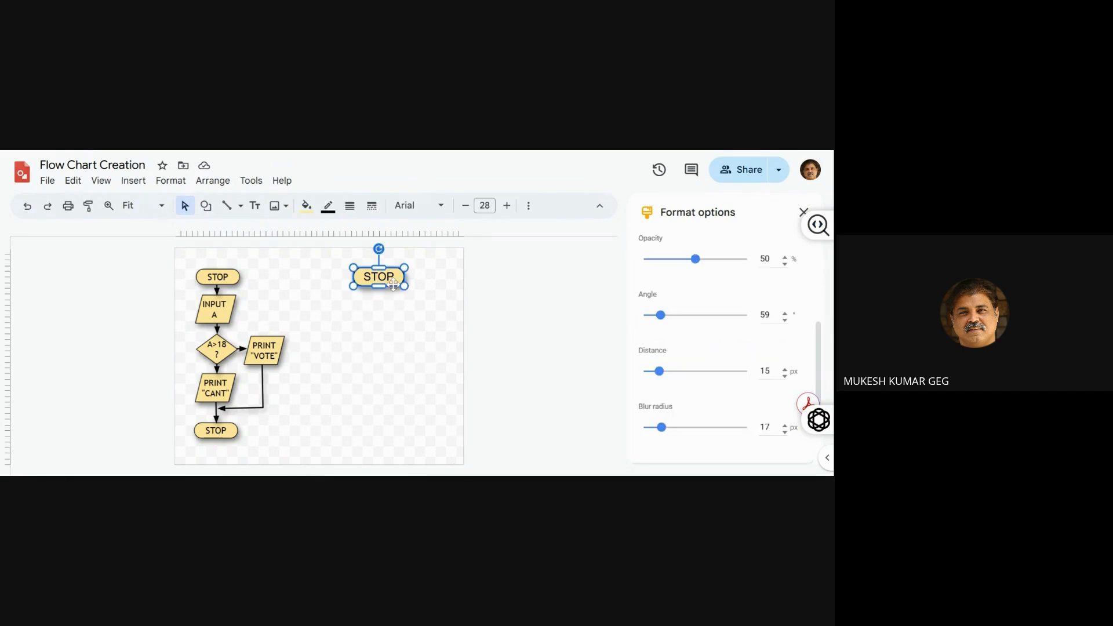
drag(394, 284, 332, 288)
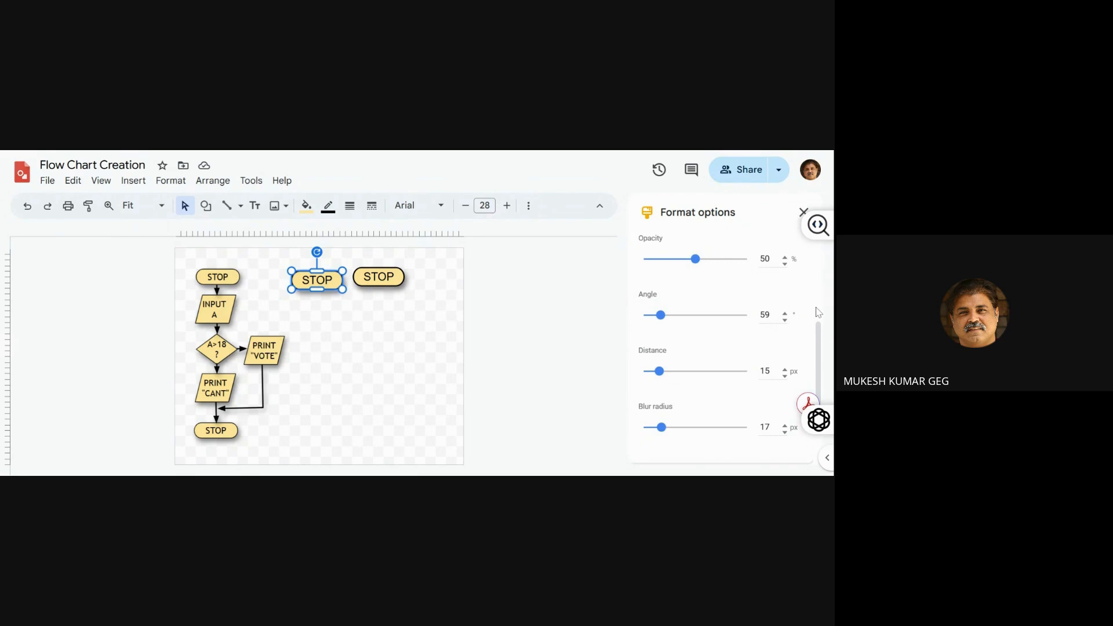
scroll(818, 313, up, 3)
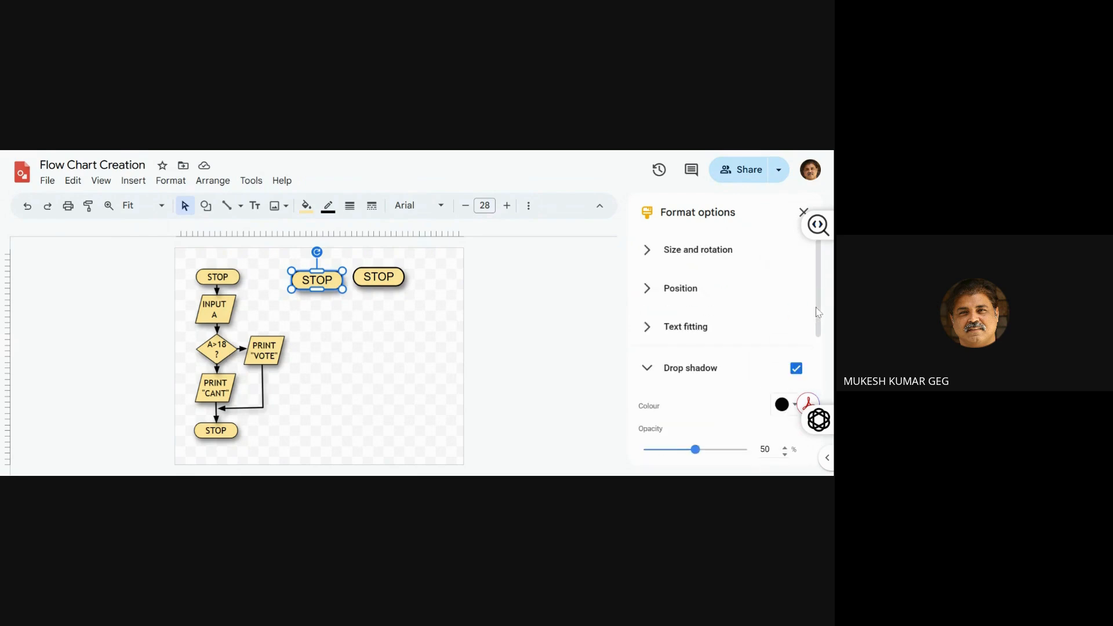
click(797, 368)
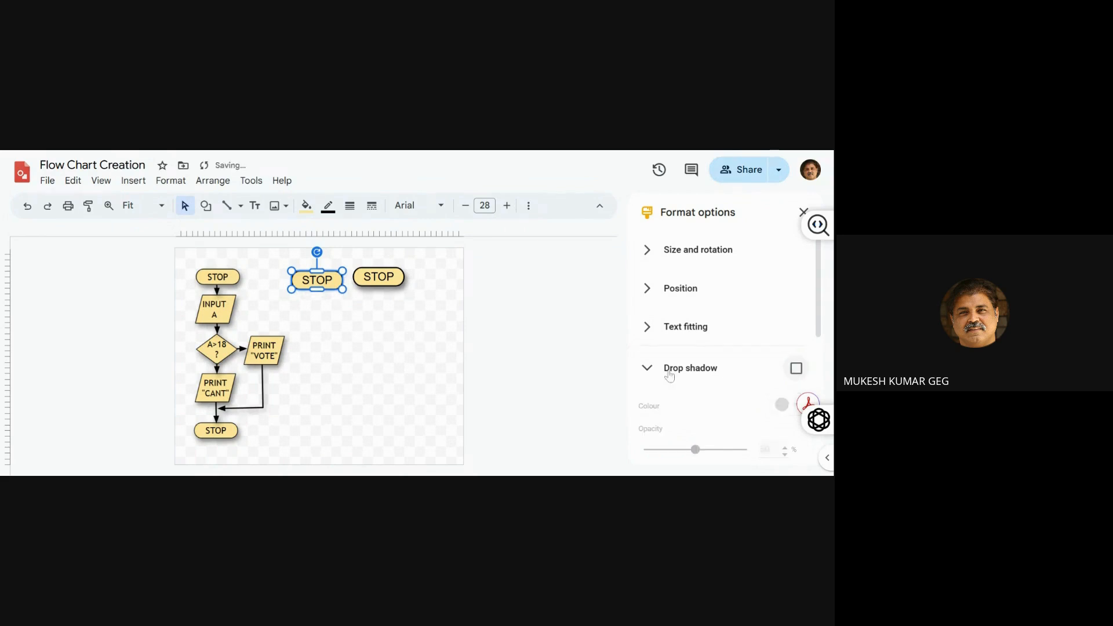
click(400, 401)
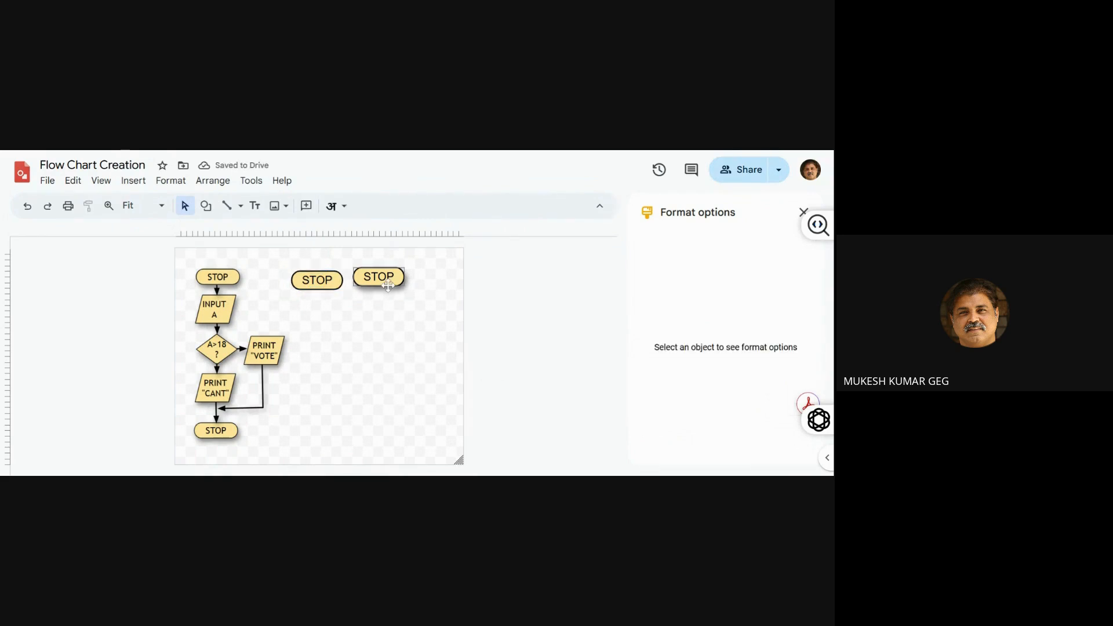
Shift the shadowed STOP terminator slightly to the right, duplicate it and move the duplicate just below it
drag(389, 283, 394, 286)
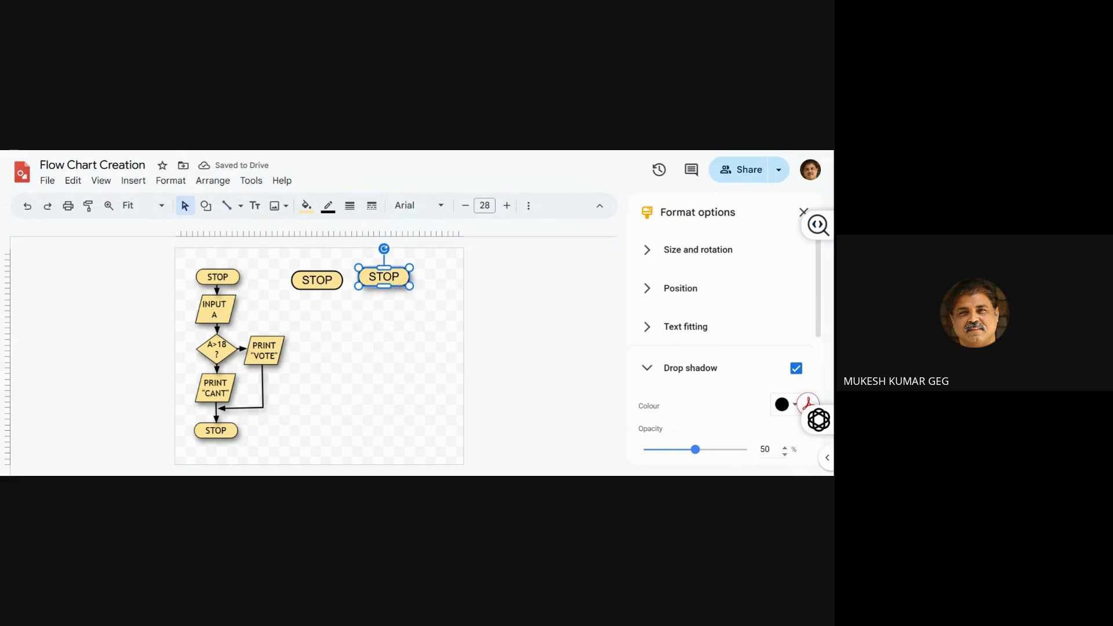
key(ctrl+d)
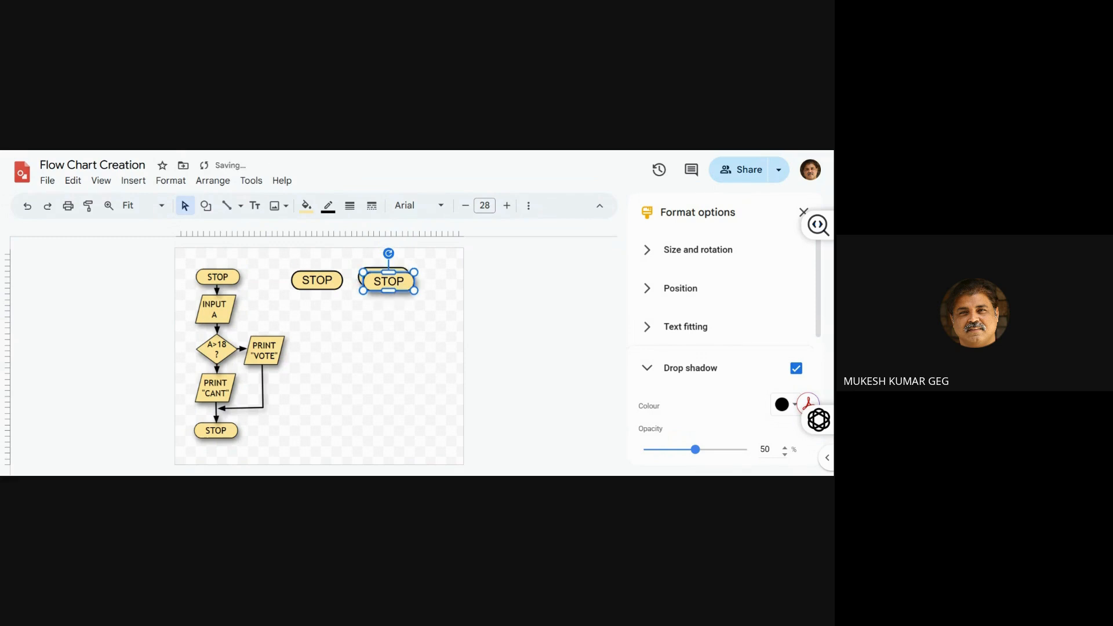
key(Down)
key(Down)
key(Down)
key(Down)
key(Down)
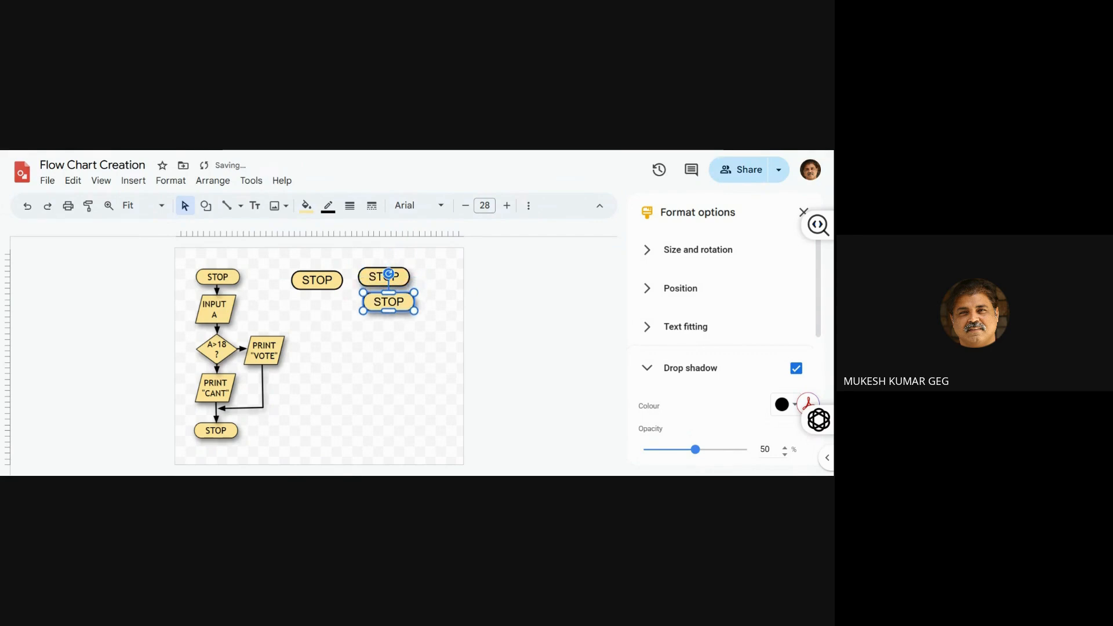
Relabel the first shape of the existing flowchart and the upper shadowed terminator as START
click(235, 276)
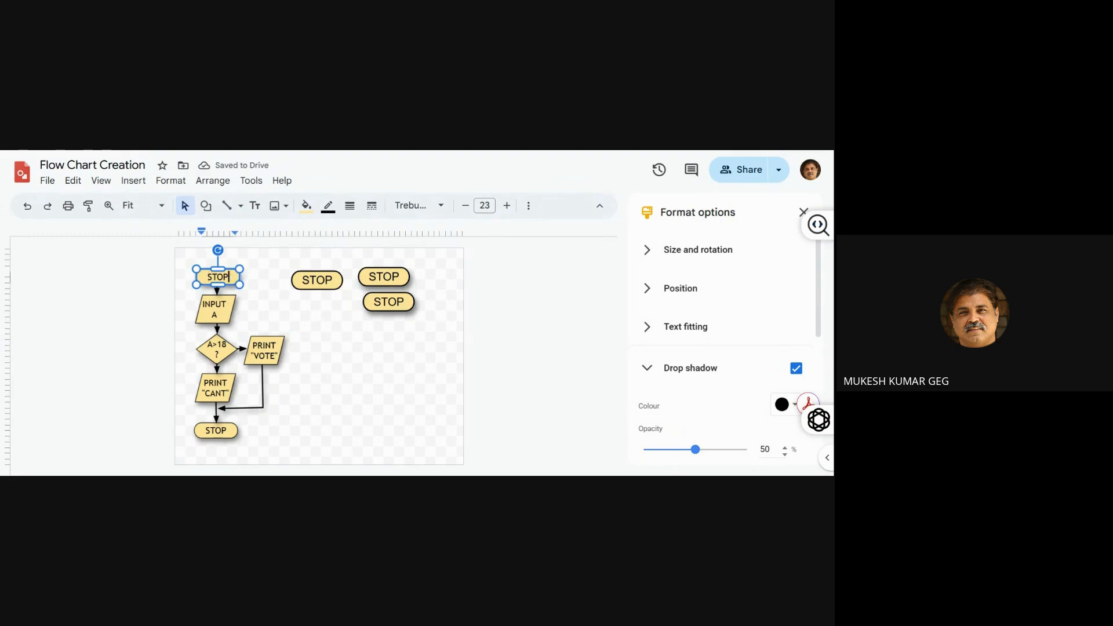
key(BackSpace)
key(BackSpace)
key(BackSpace)
key(BackSpace)
text(START)
click(383, 277)
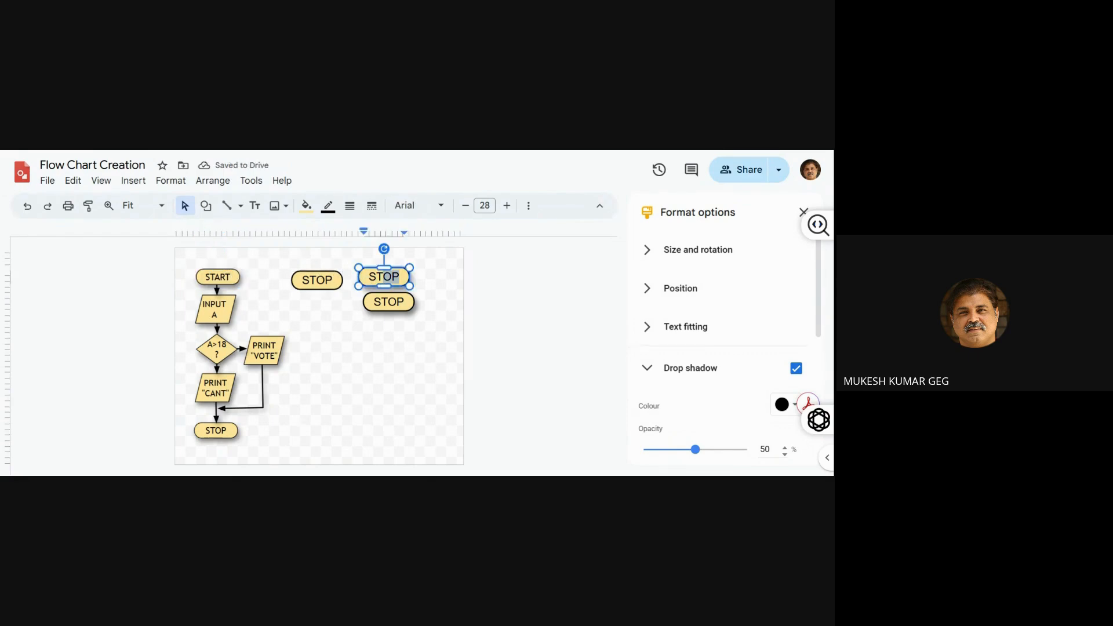
text(START)
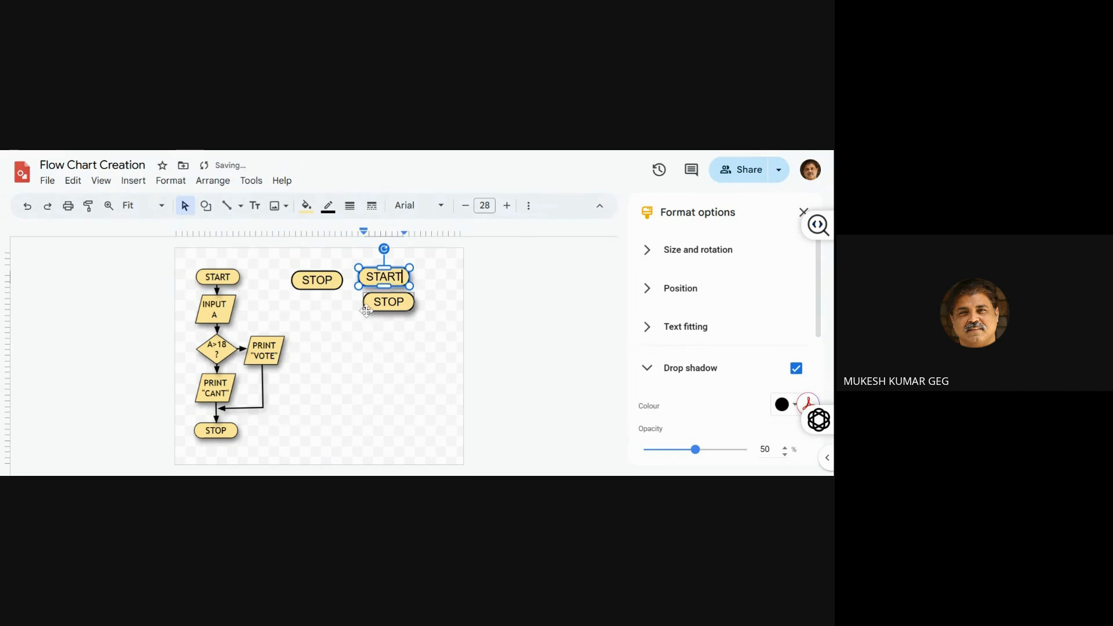
Move the duplicated STOP terminator directly below START, level with the last shape of the existing flowchart
drag(367, 310, 376, 356)
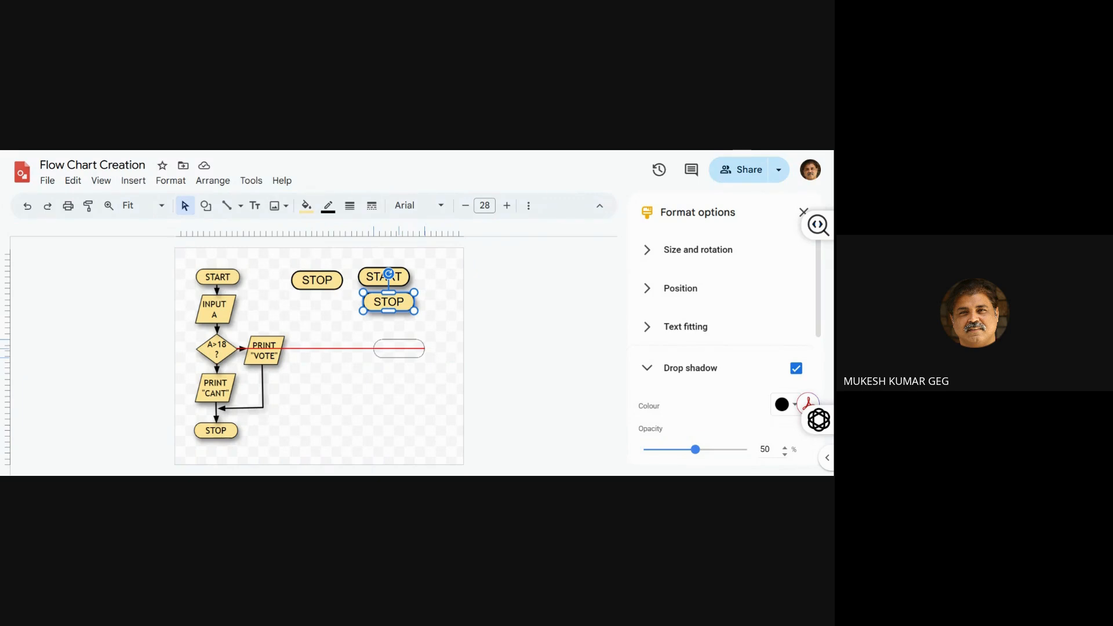
drag(376, 358, 358, 438)
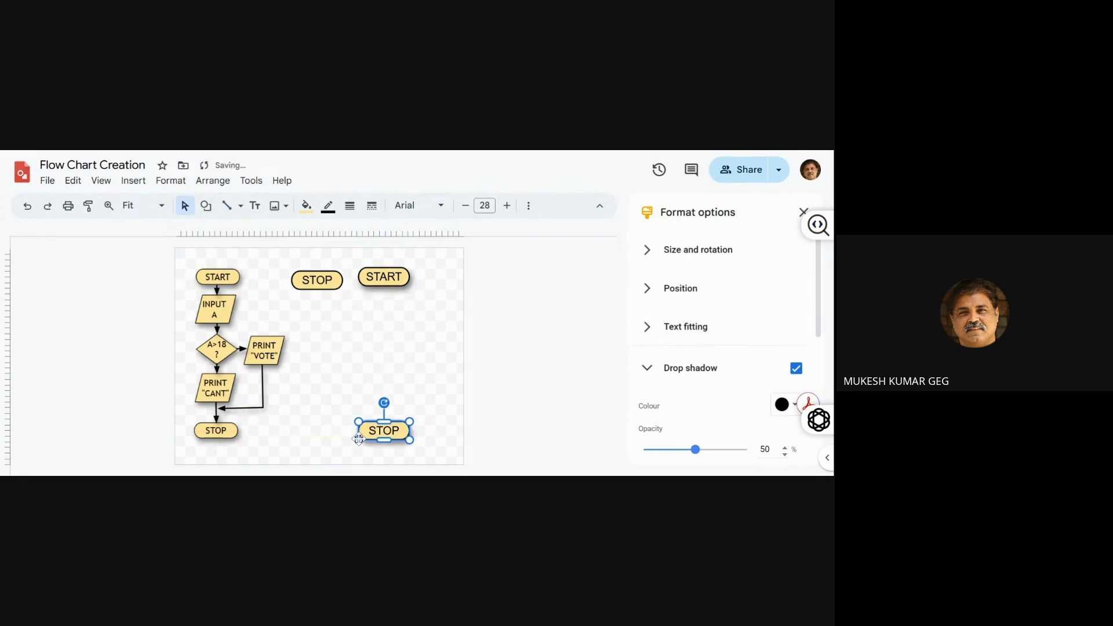
Examine the existing flowchart's INPUT A shape and return connector, including the connector's line start and line end styles
double_click(216, 313)
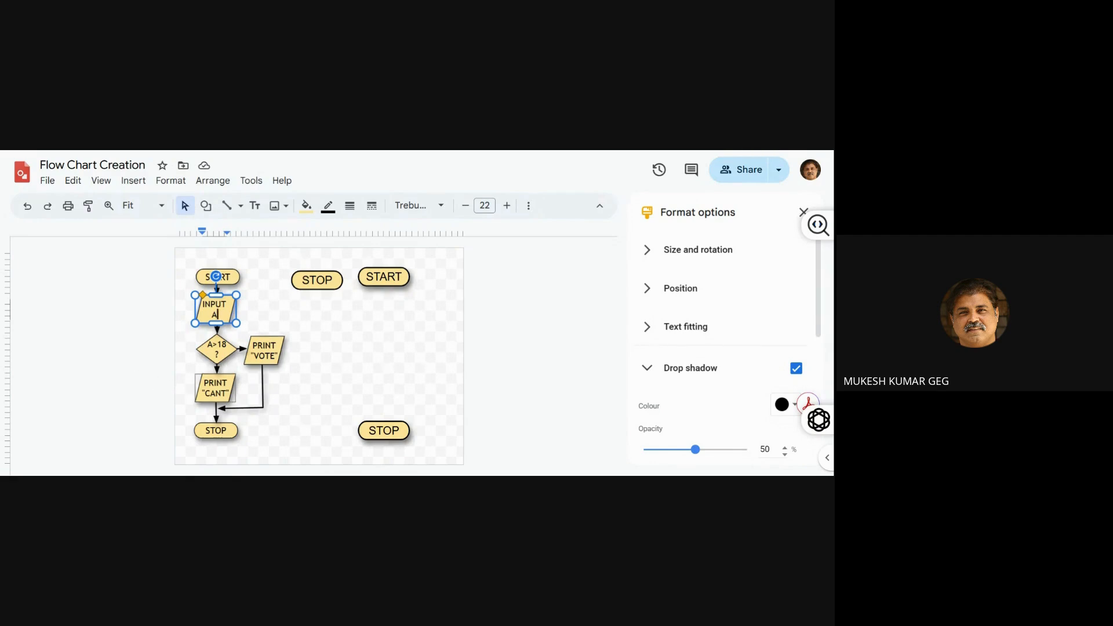
click(262, 392)
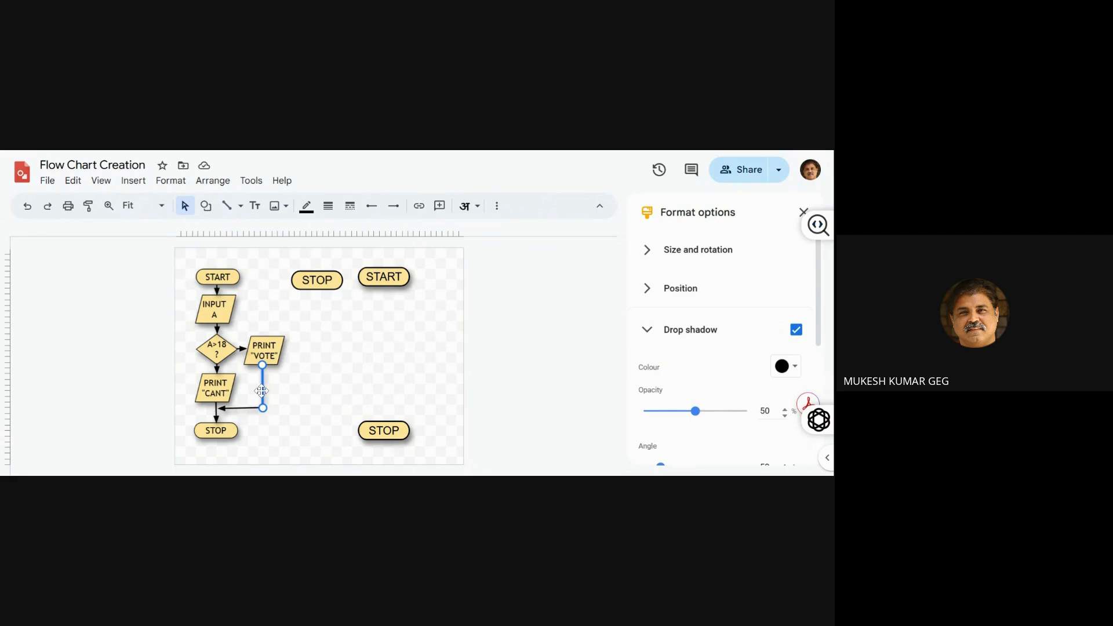
click(243, 409)
click(372, 206)
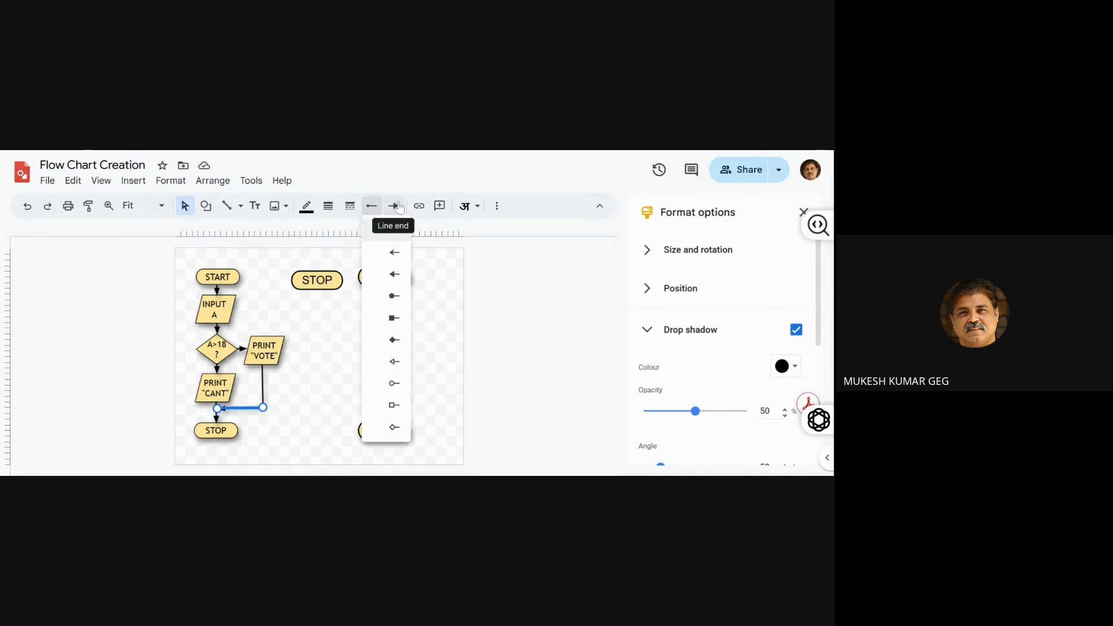
click(397, 208)
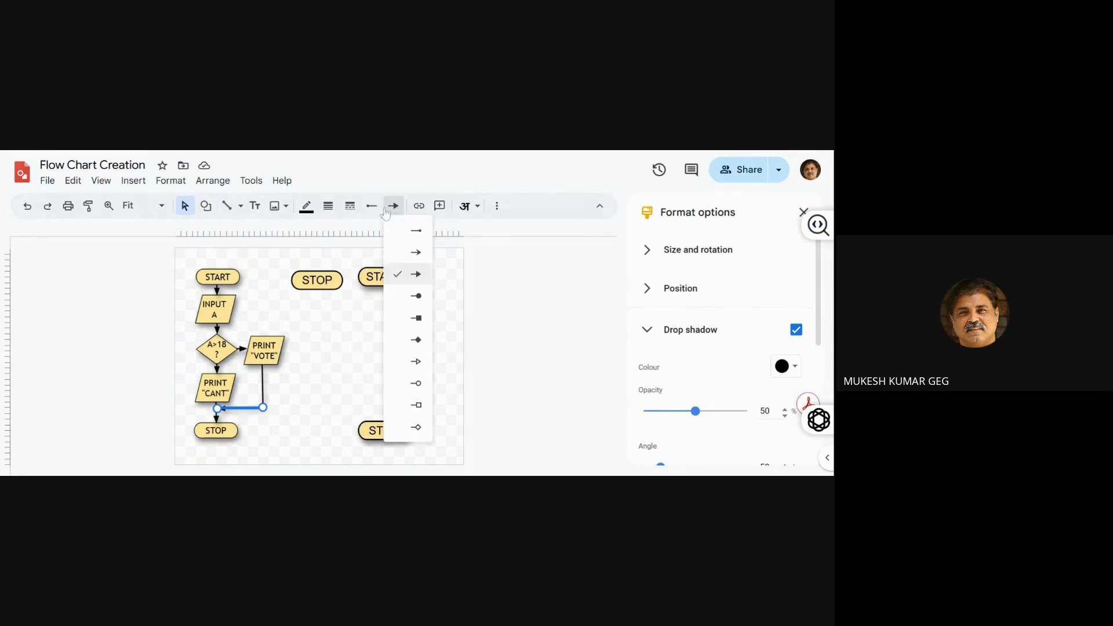
click(372, 208)
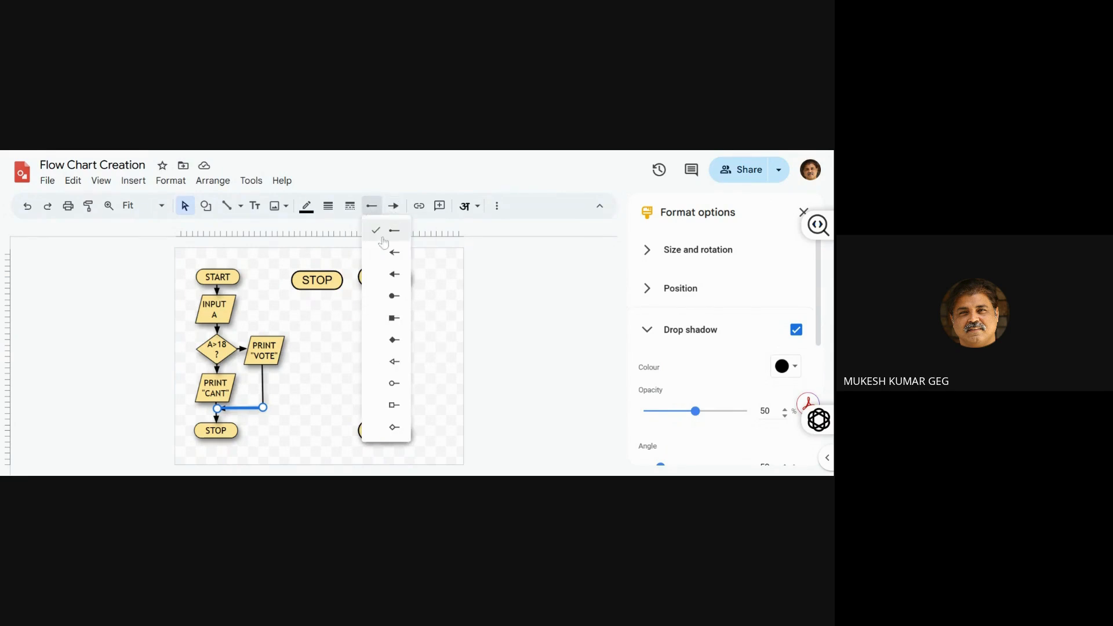
click(336, 327)
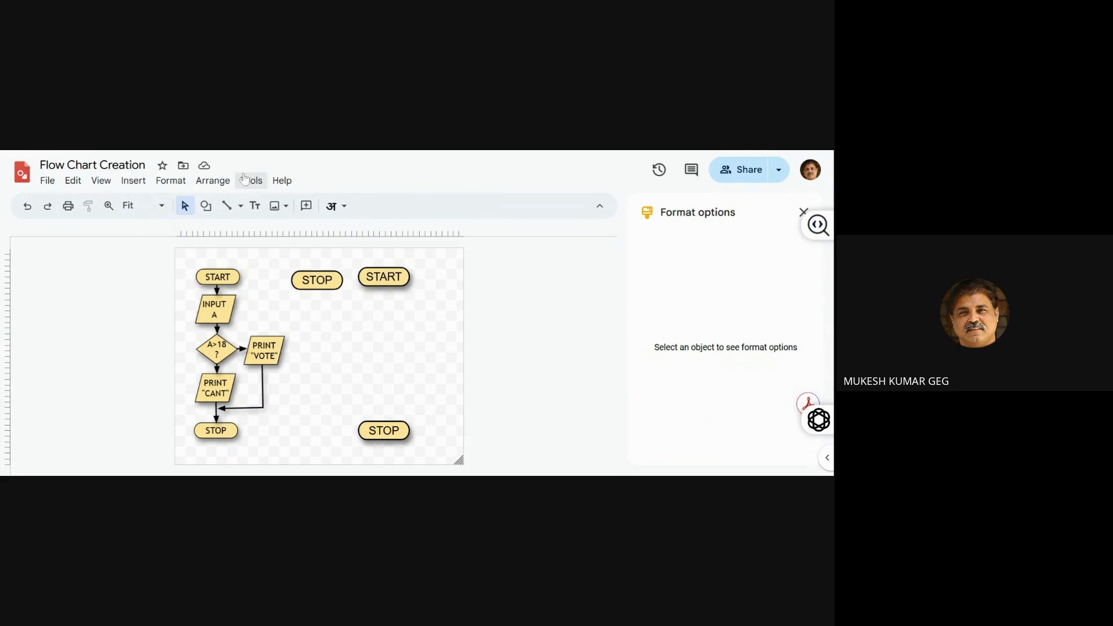
Draw a straight line connecting the new START terminator down to the STOP terminator and set its weight to 3px
click(226, 205)
drag(384, 286, 384, 421)
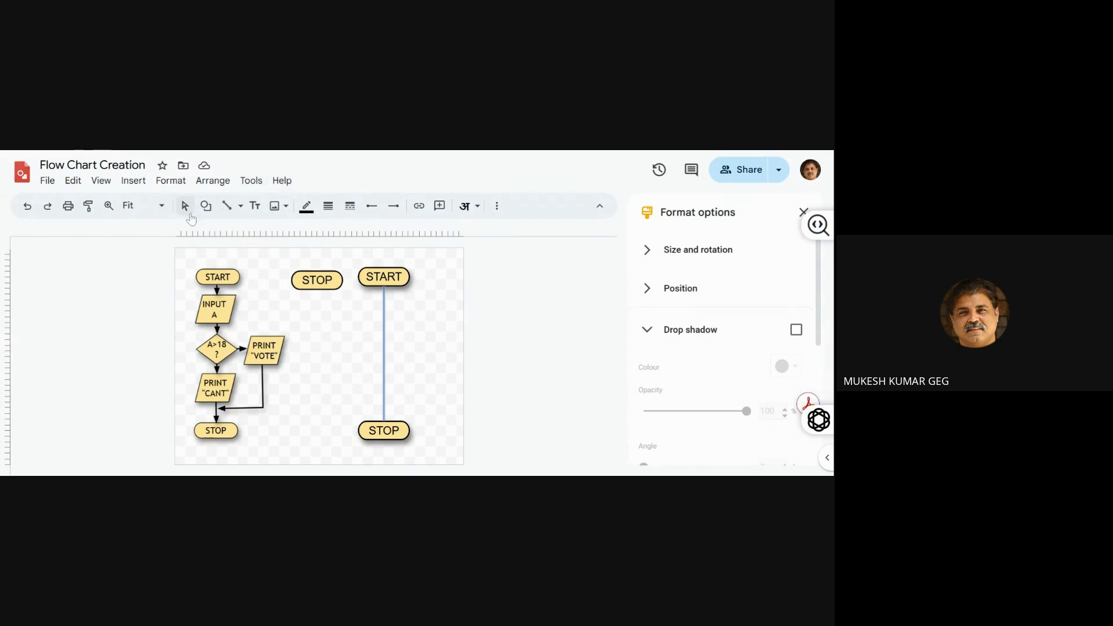
click(402, 408)
click(384, 348)
click(328, 205)
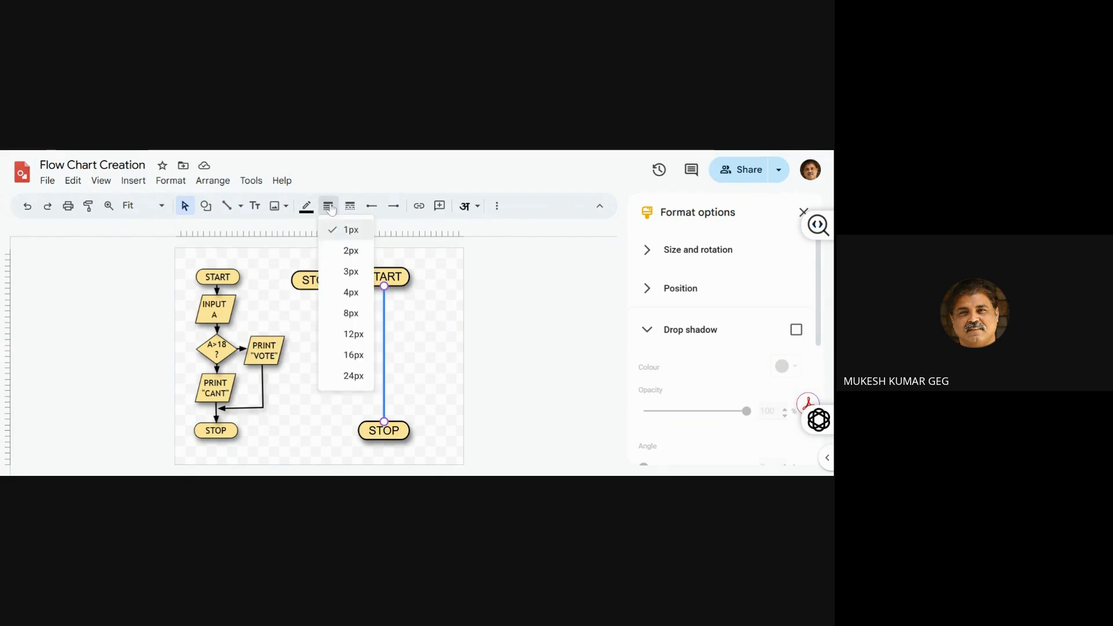
click(350, 272)
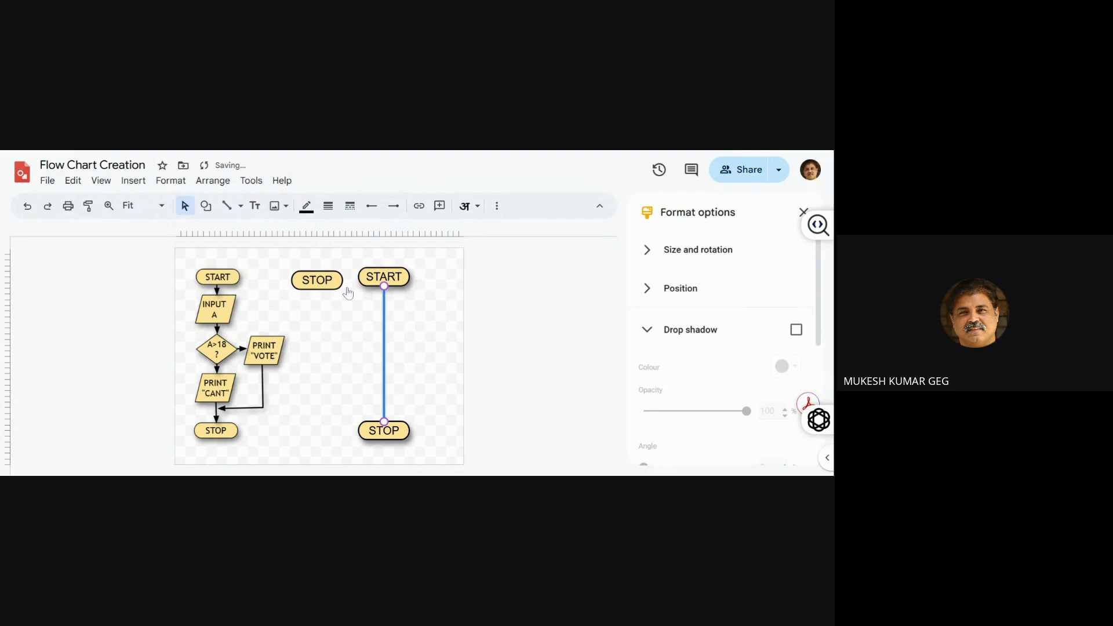
Move the connected STOP terminator down and to the left of START, keeping the line attached
click(376, 308)
click(383, 313)
right_click(360, 436)
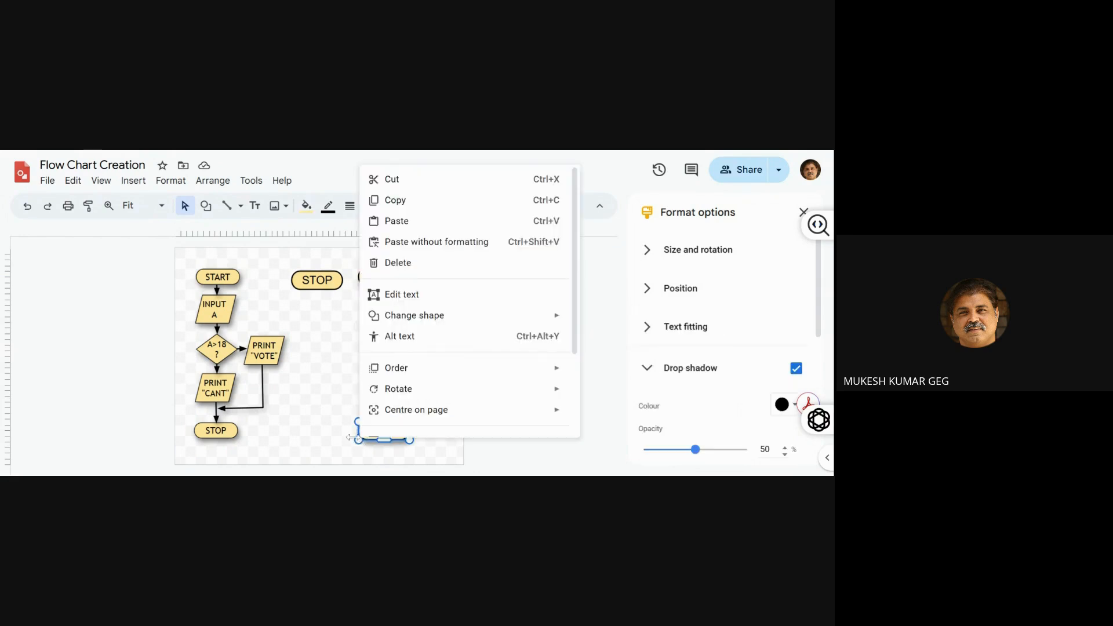
click(345, 438)
drag(359, 435, 316, 446)
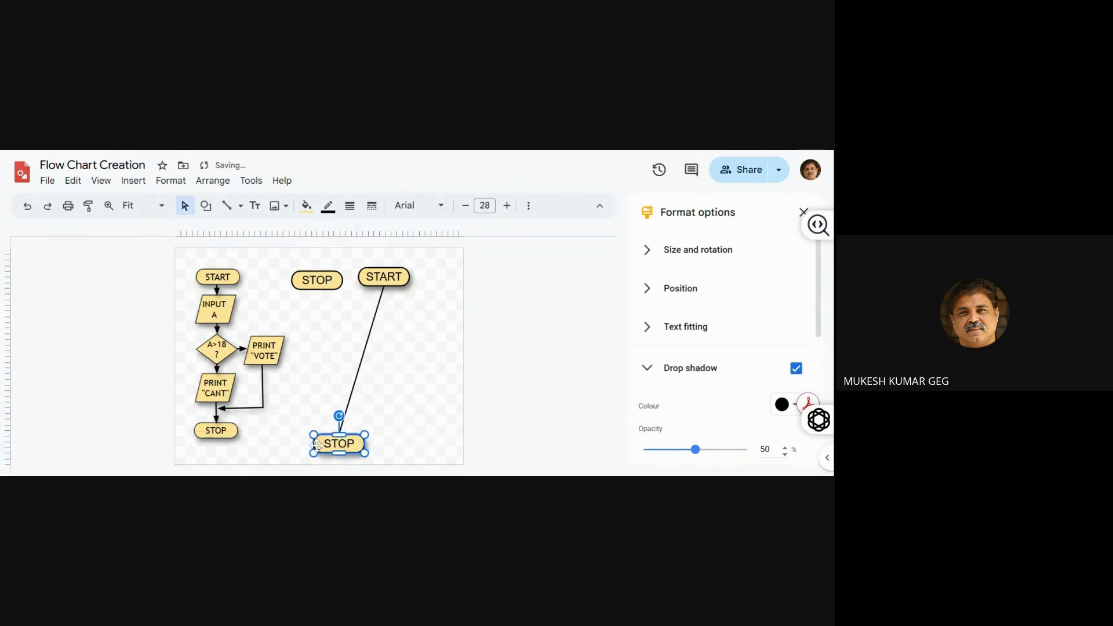
Shift the connector line slightly right, off its connection points, and move the lower STOP terminator right without it
click(351, 400)
drag(351, 399, 362, 399)
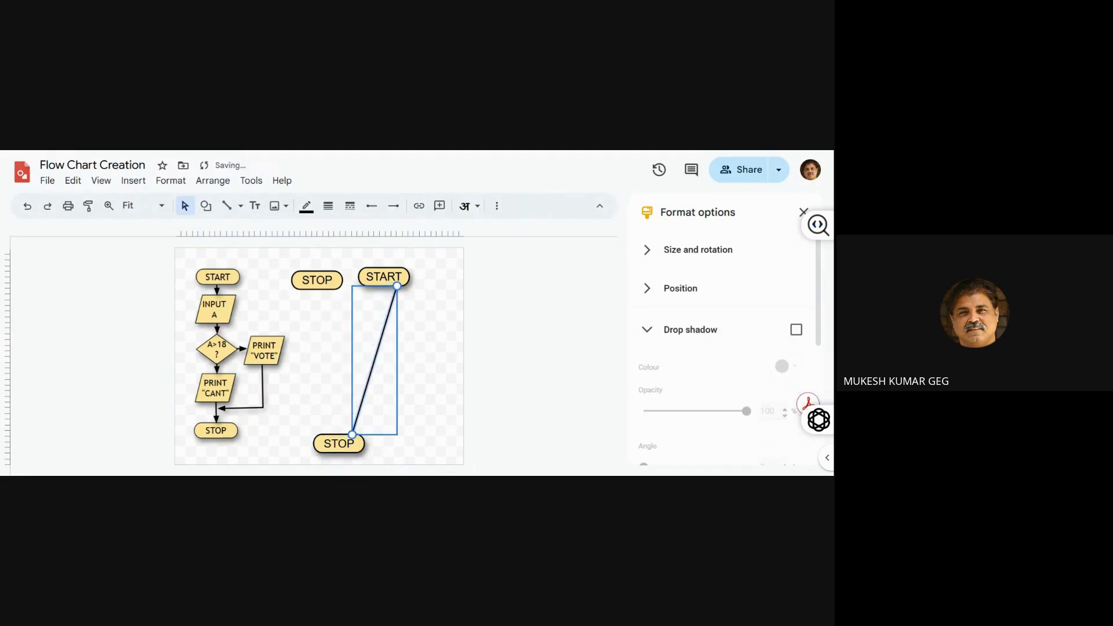
click(418, 431)
drag(365, 447, 402, 446)
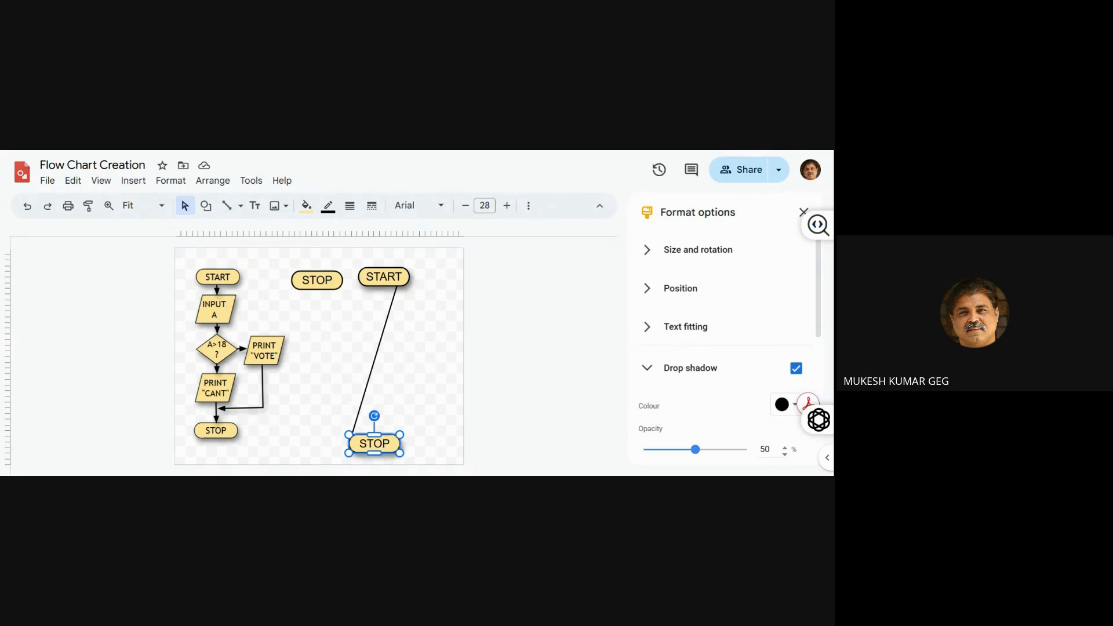
Attach the line's upper end to START's right connection point and its lower end to STOP's left connection point
click(360, 407)
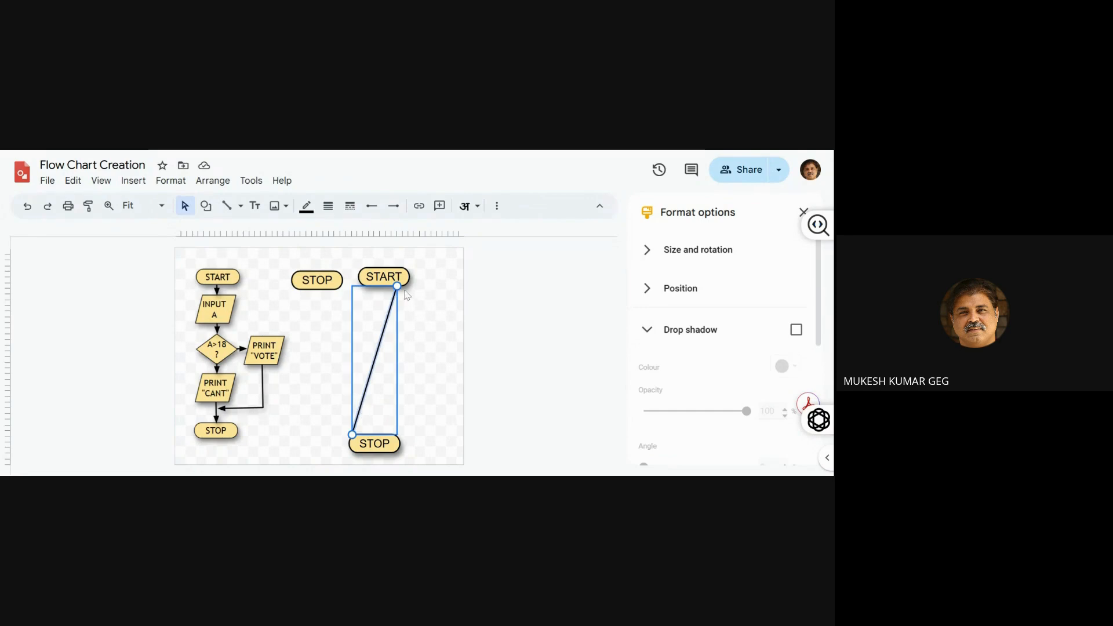
drag(397, 286, 409, 277)
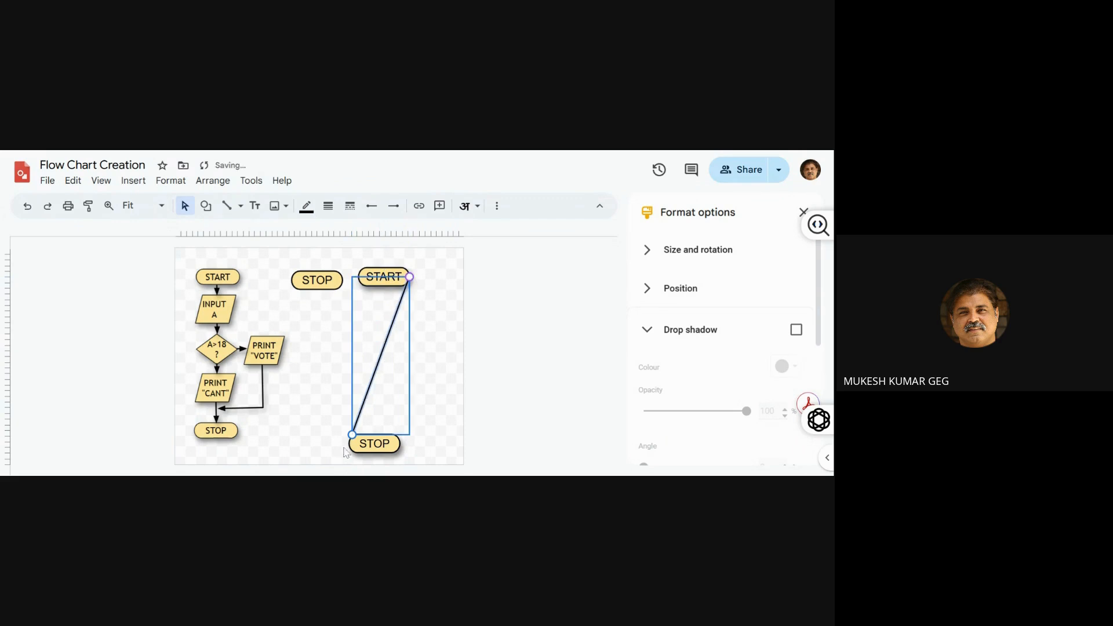
drag(352, 433, 352, 434)
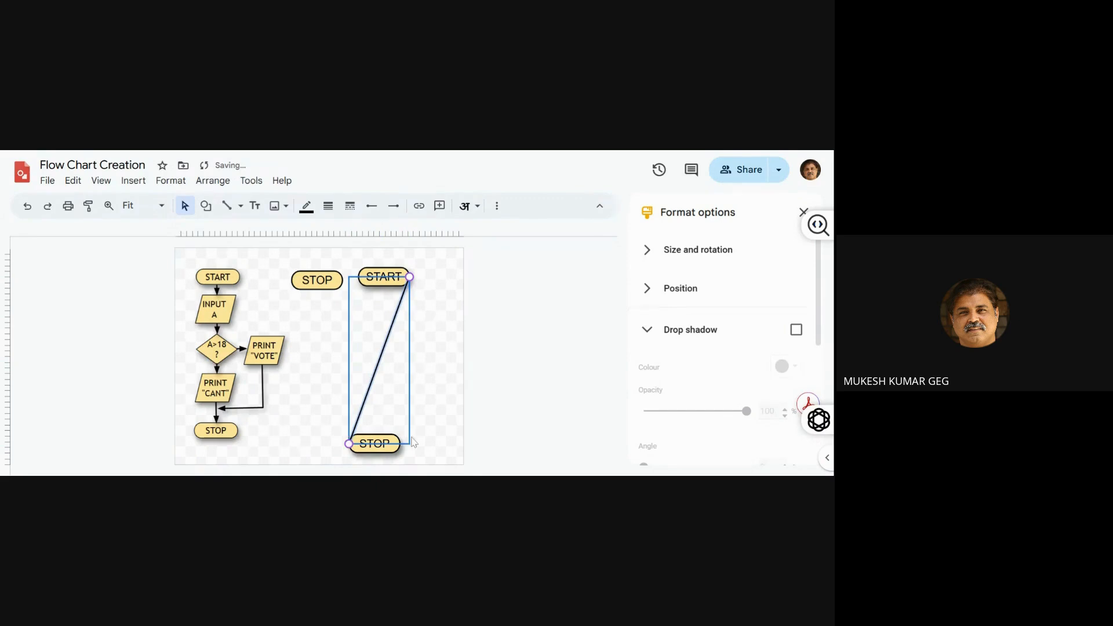
click(433, 435)
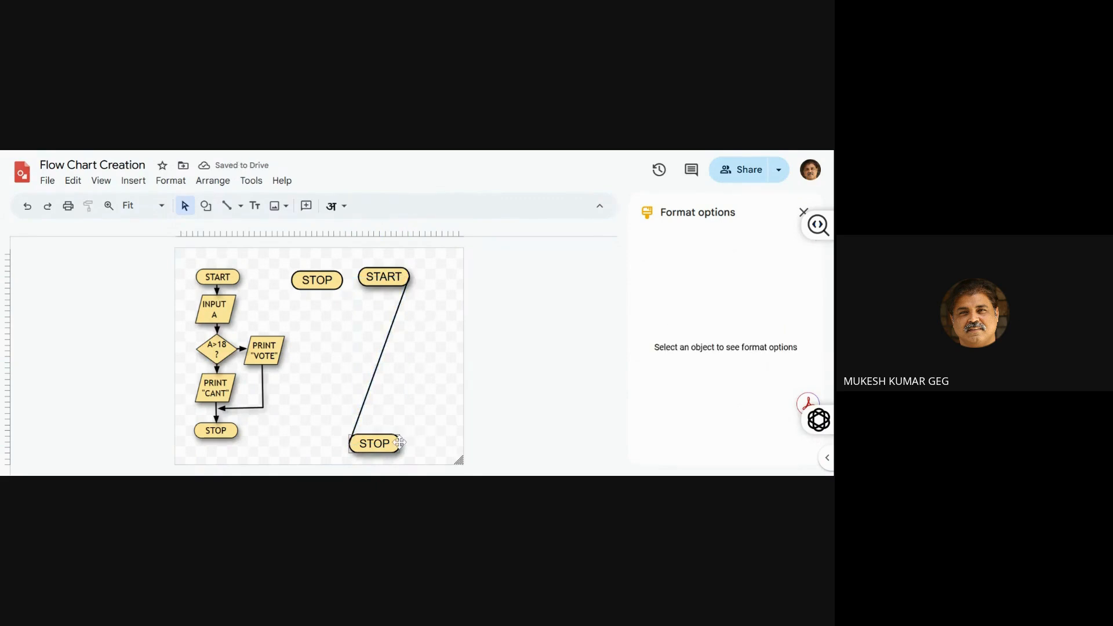
Move the connected STOP terminator to the canvas's lower-right corner and START down and left to test the attached line
drag(395, 443, 453, 443)
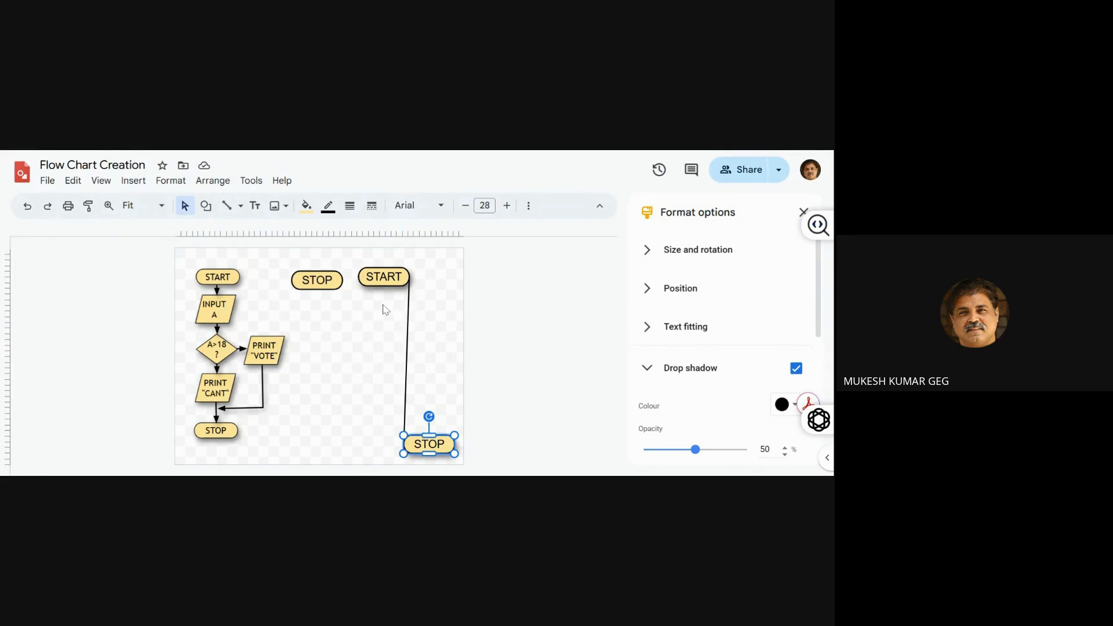
click(380, 283)
drag(379, 283, 354, 343)
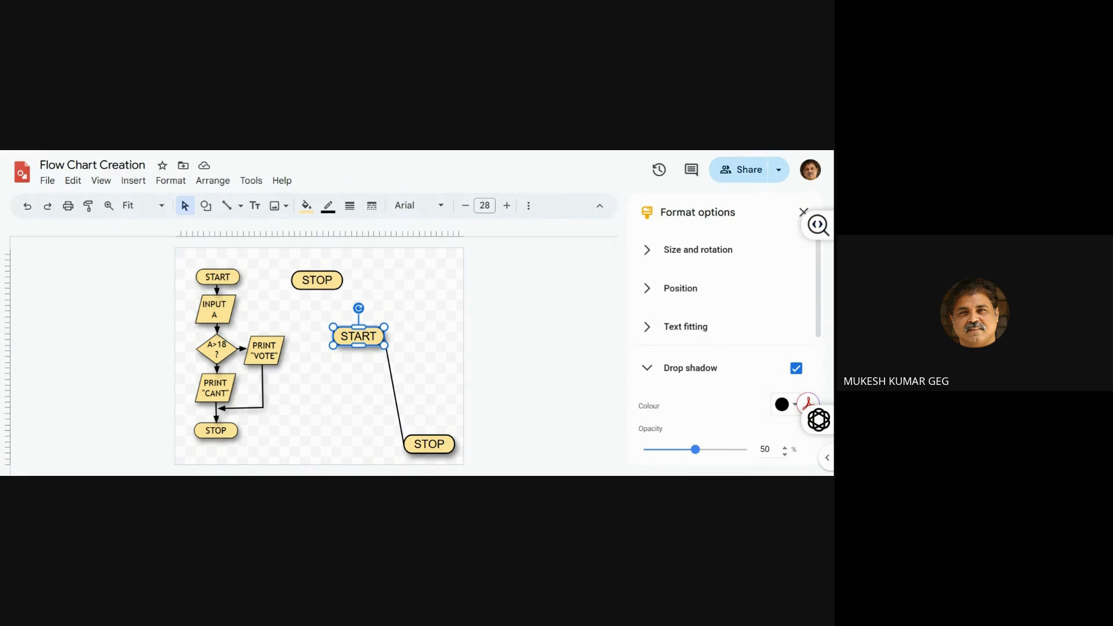
click(454, 279)
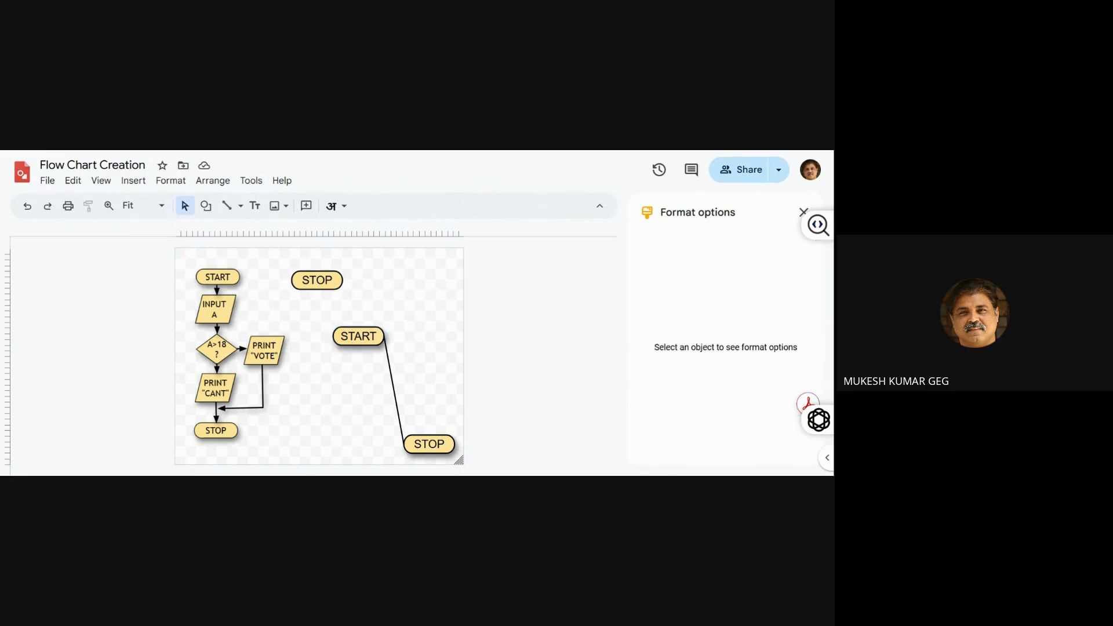
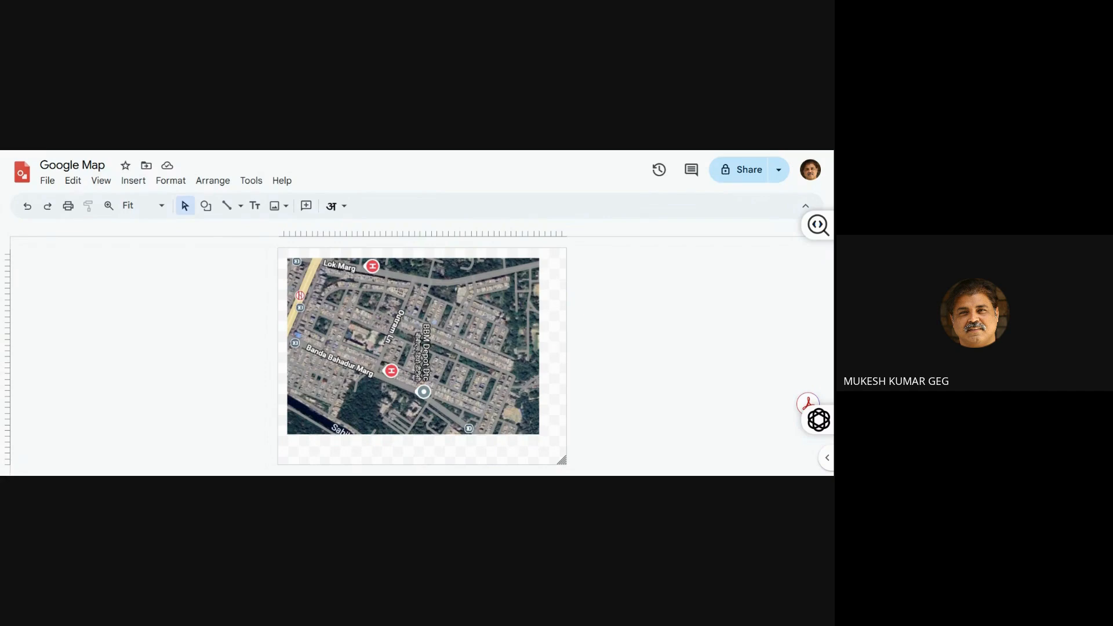
right_click(371, 301)
click(376, 299)
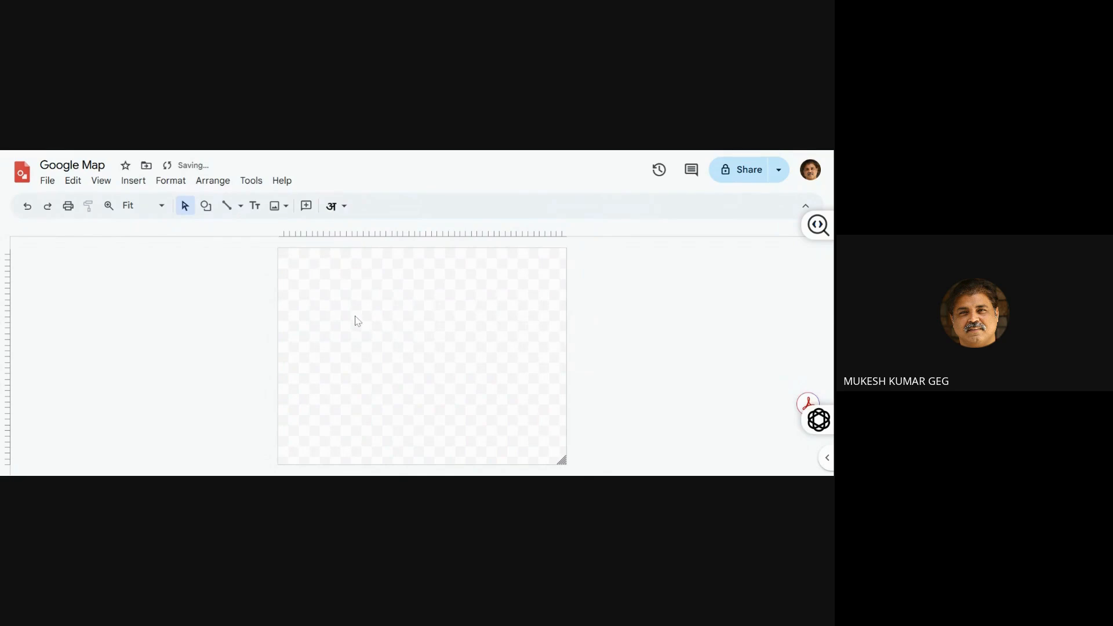
key(ctrl+z)
Move the map image to the canvas's upper-left corner and enlarge it proportionally to the full canvas width
drag(355, 316, 346, 307)
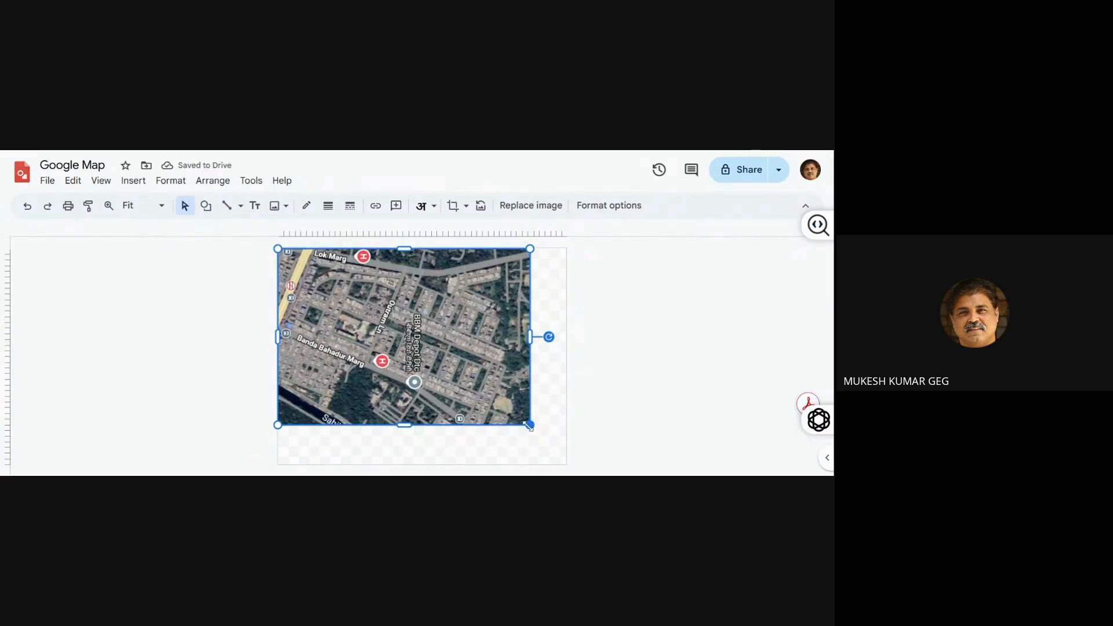
drag(528, 426, 561, 454)
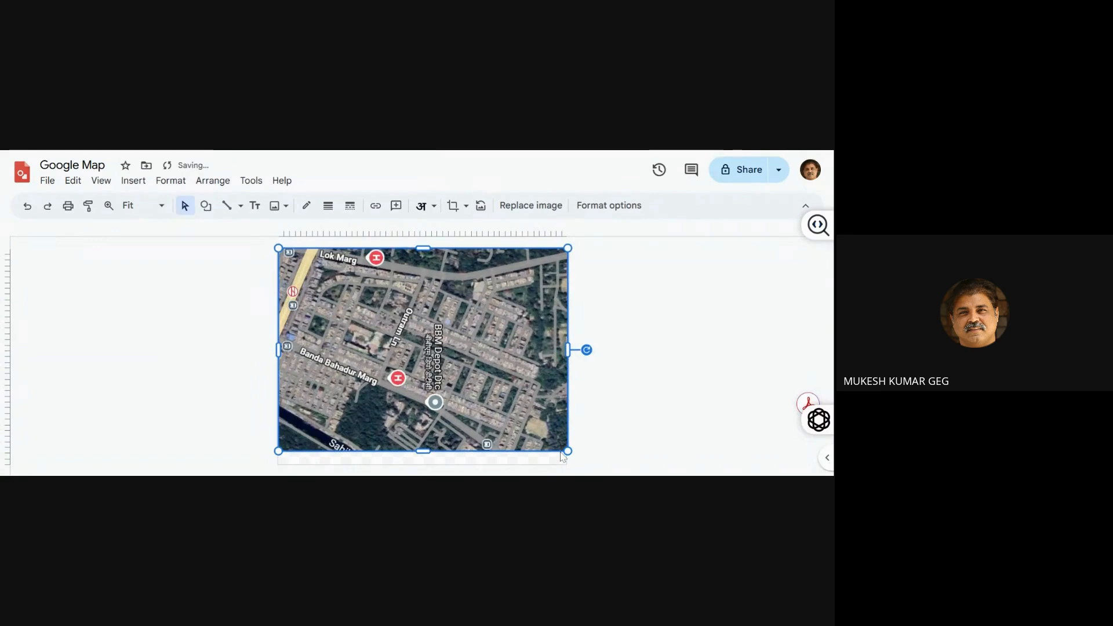
click(149, 374)
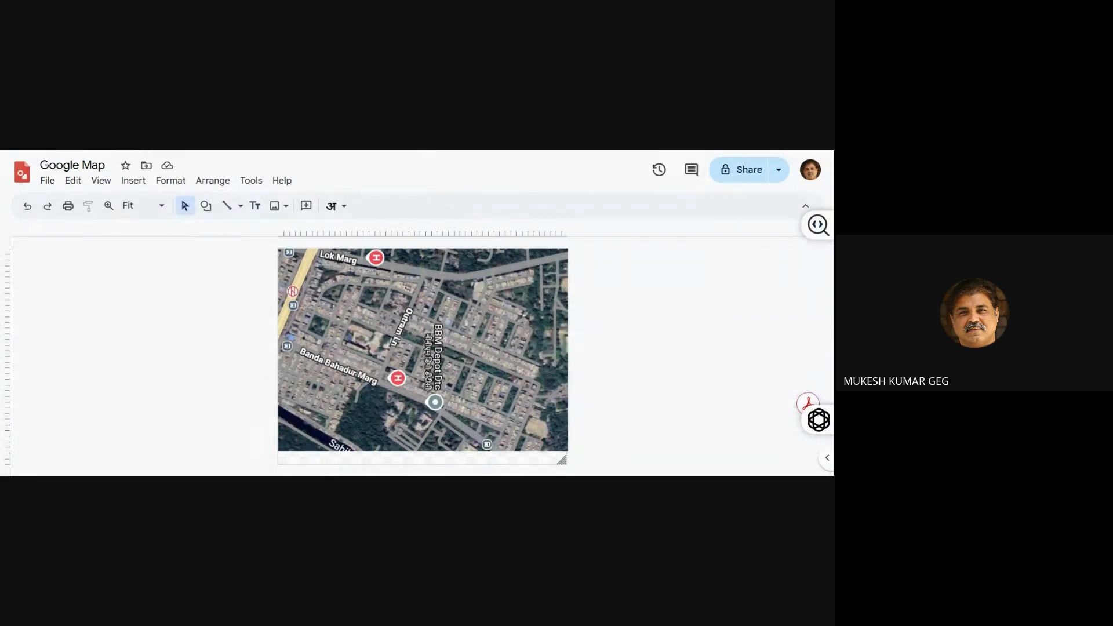
Trace the lower edge of Lok Marg with a polyline from the yellow road to the map's right edge
click(241, 208)
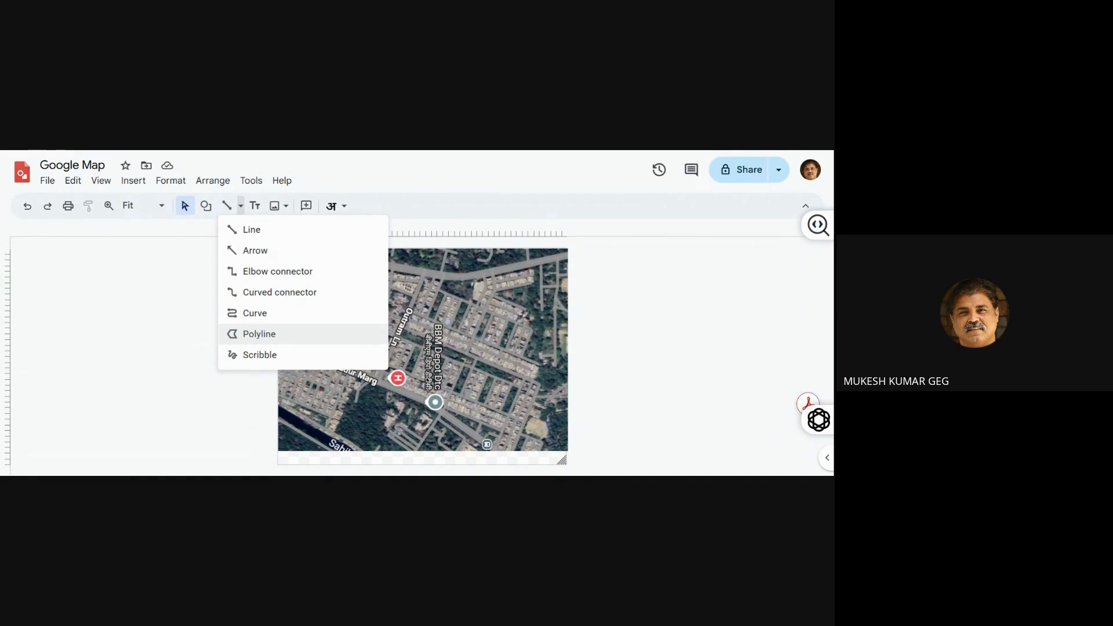
click(259, 334)
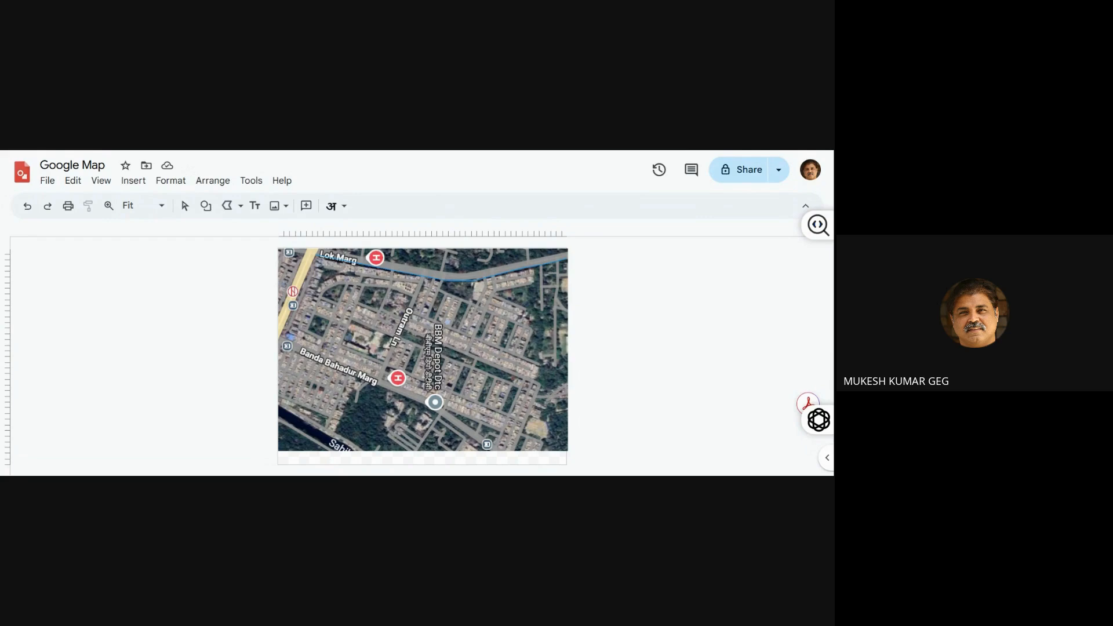
click(567, 259)
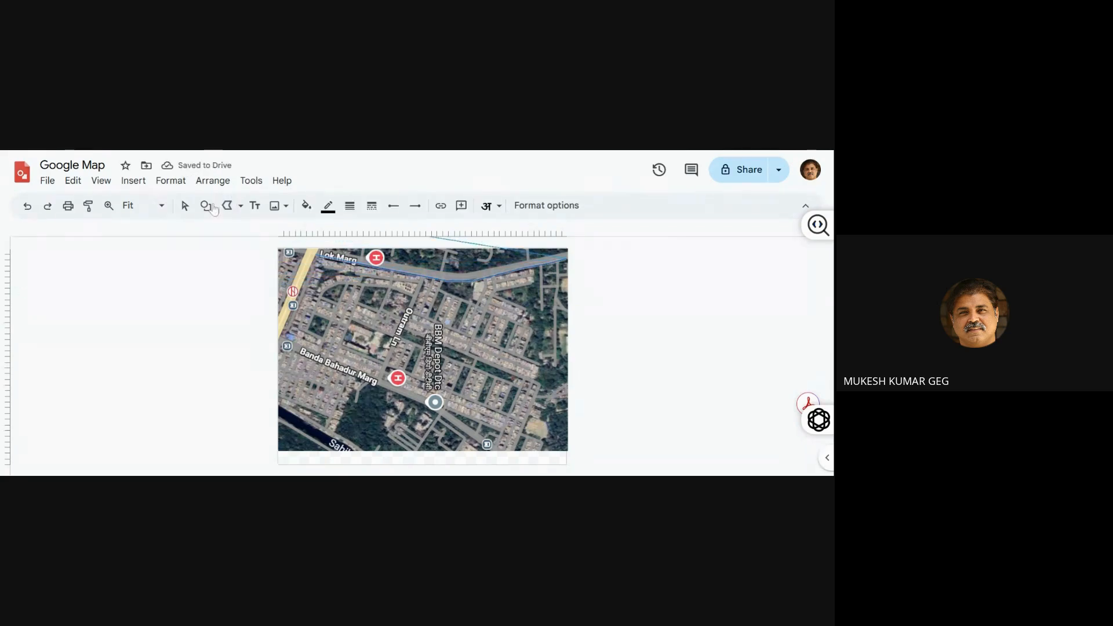
click(185, 207)
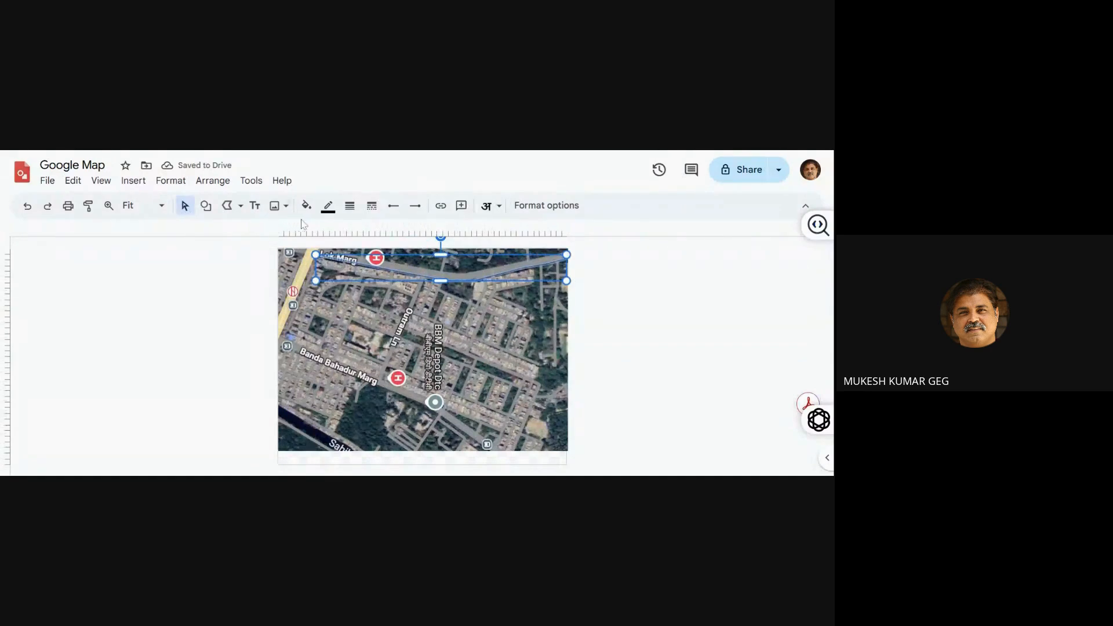
Set the Lok Marg polyline's weight to 8px and its line colour to red
click(351, 207)
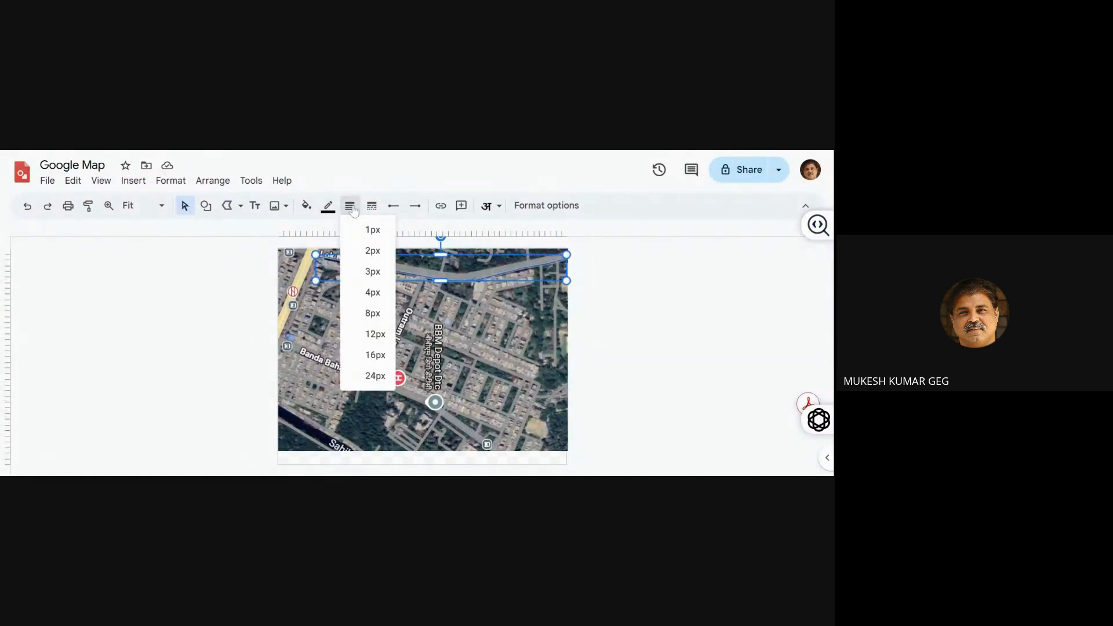
click(374, 312)
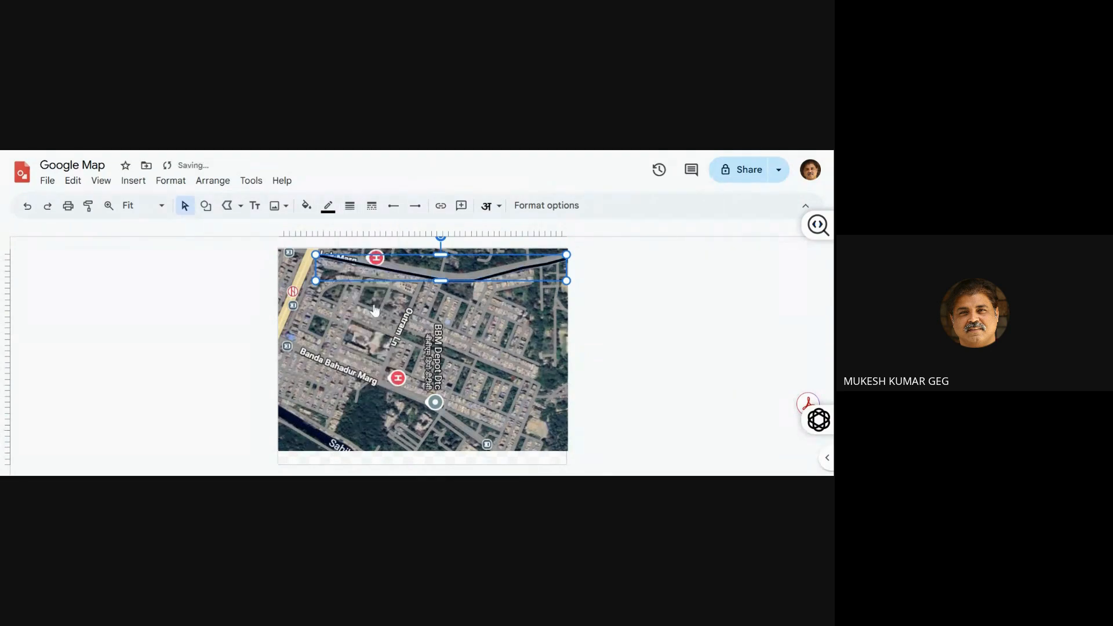
click(331, 208)
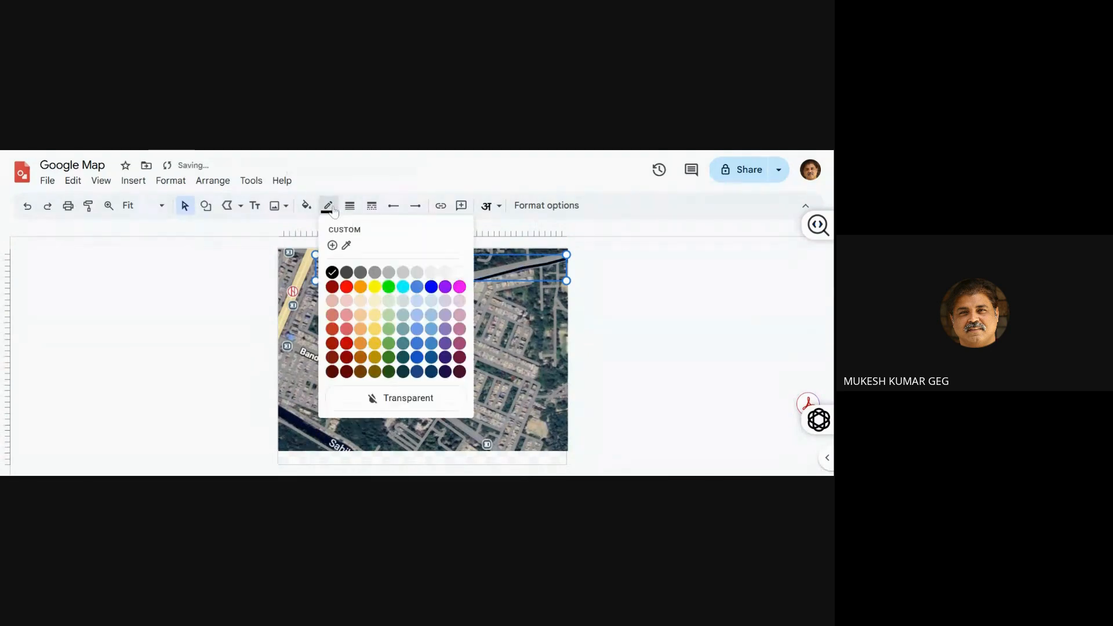
click(347, 287)
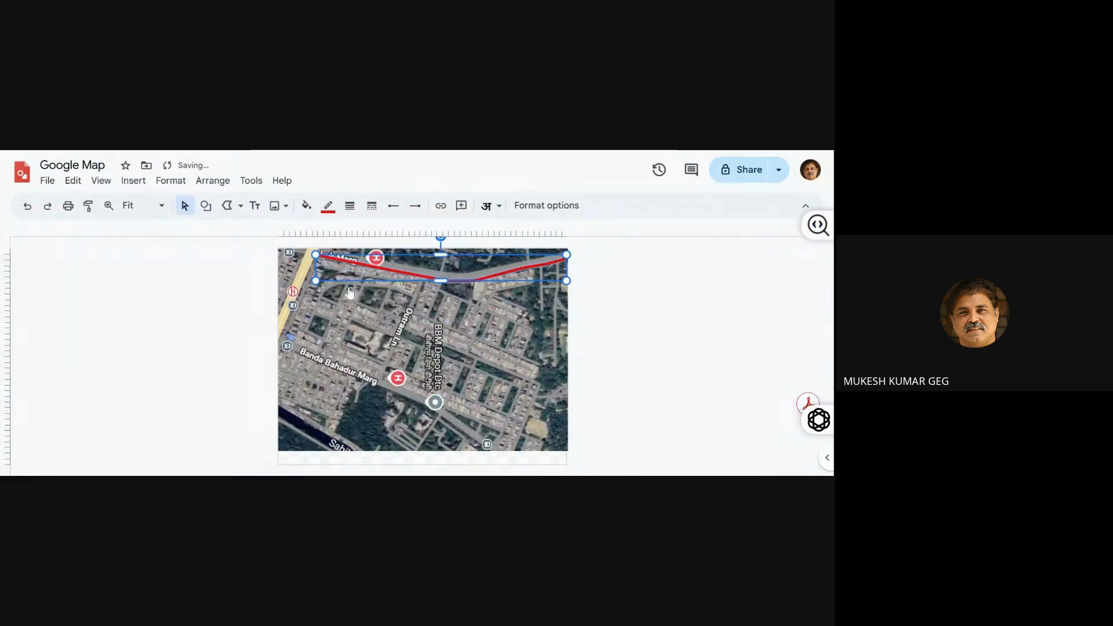
click(243, 303)
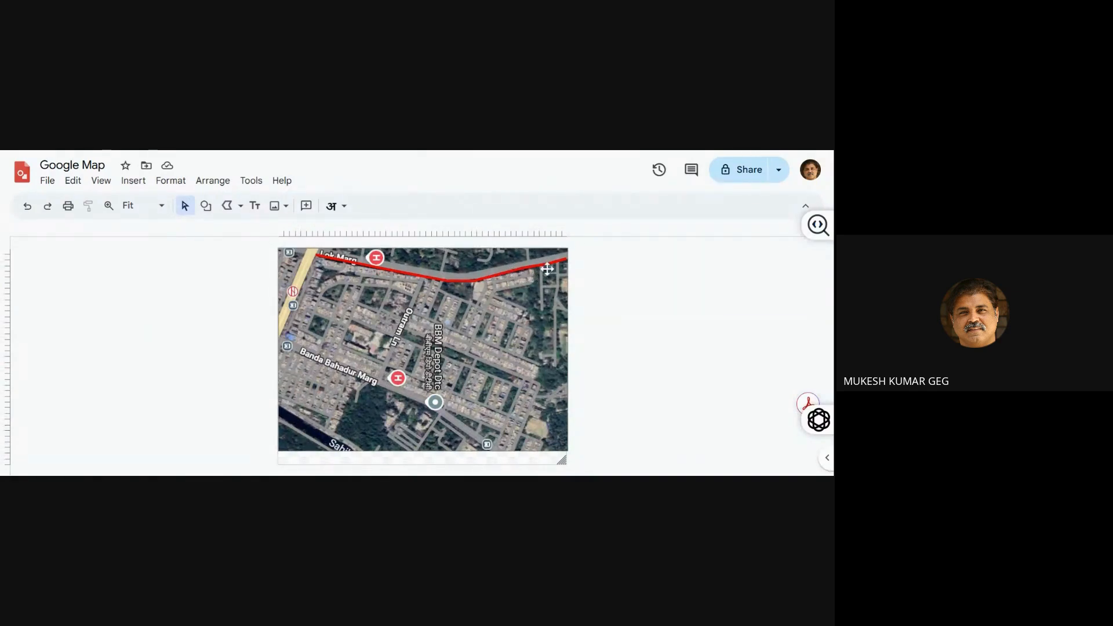
Edit the red polyline's points and pull three of its vertices downward, away from Lok Marg
click(405, 275)
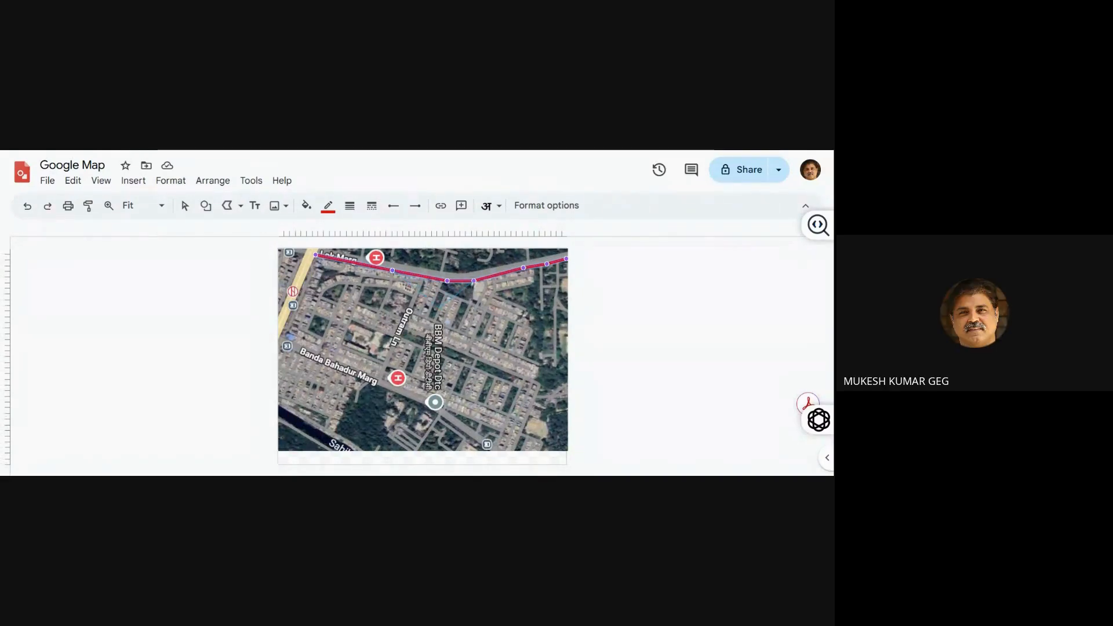
drag(447, 281, 439, 308)
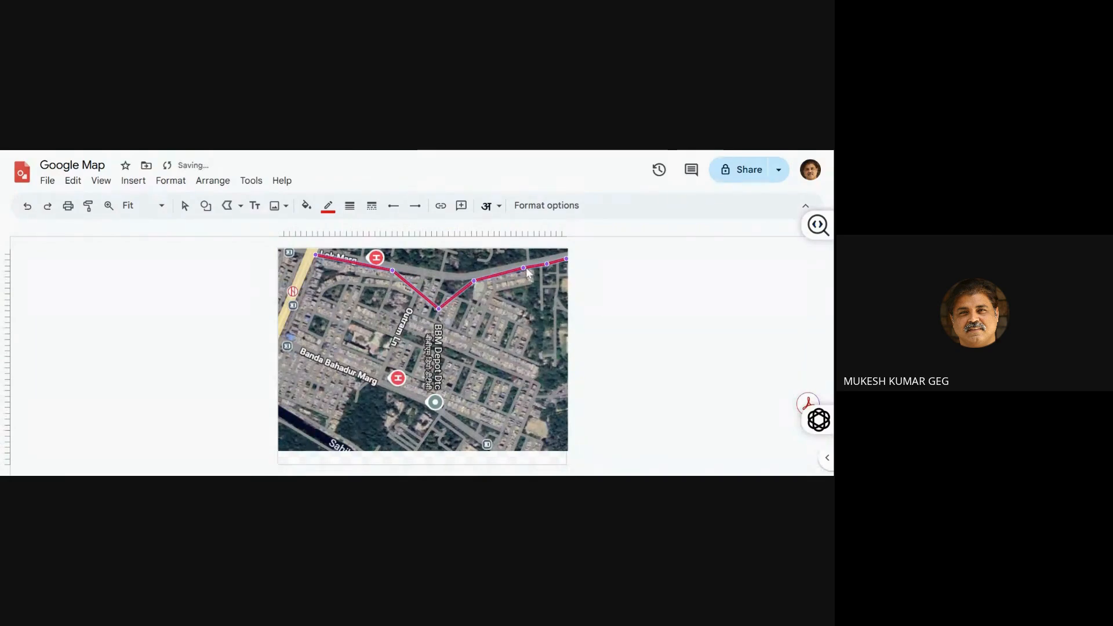
drag(524, 268, 535, 304)
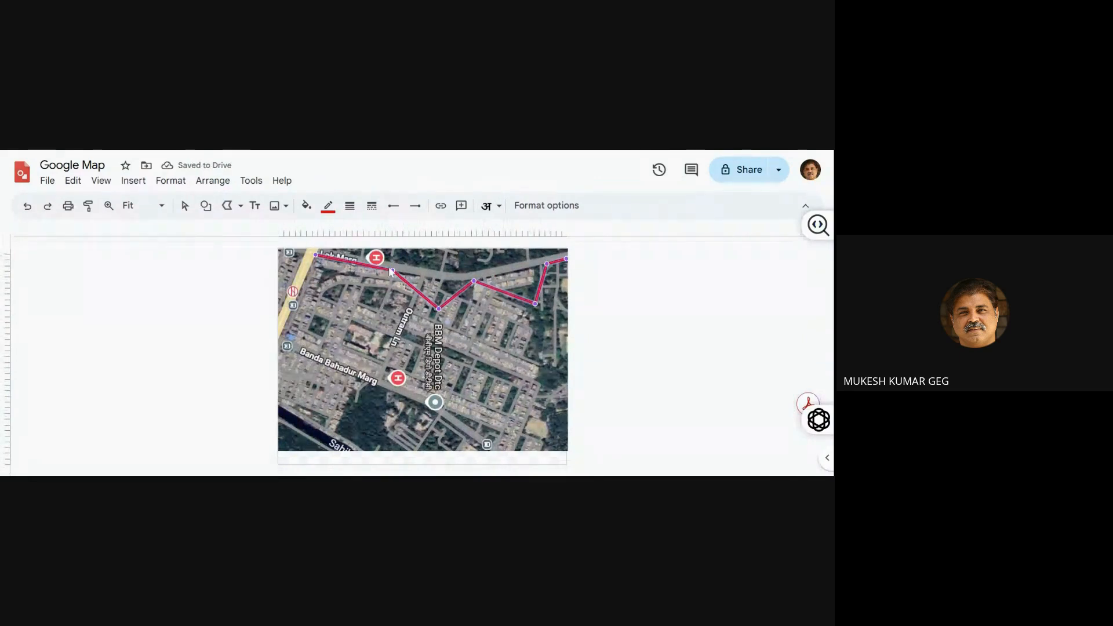
drag(392, 270, 367, 297)
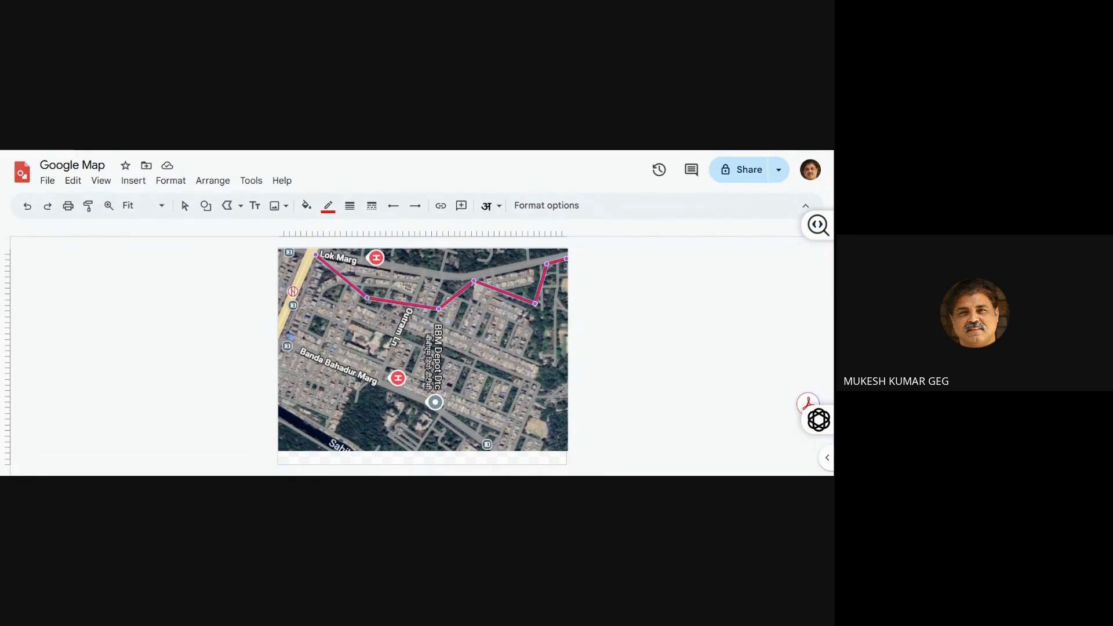
Realign the displaced polyline vertices along Lok Marg's lower edge and finish editing the points
drag(367, 298, 438, 280)
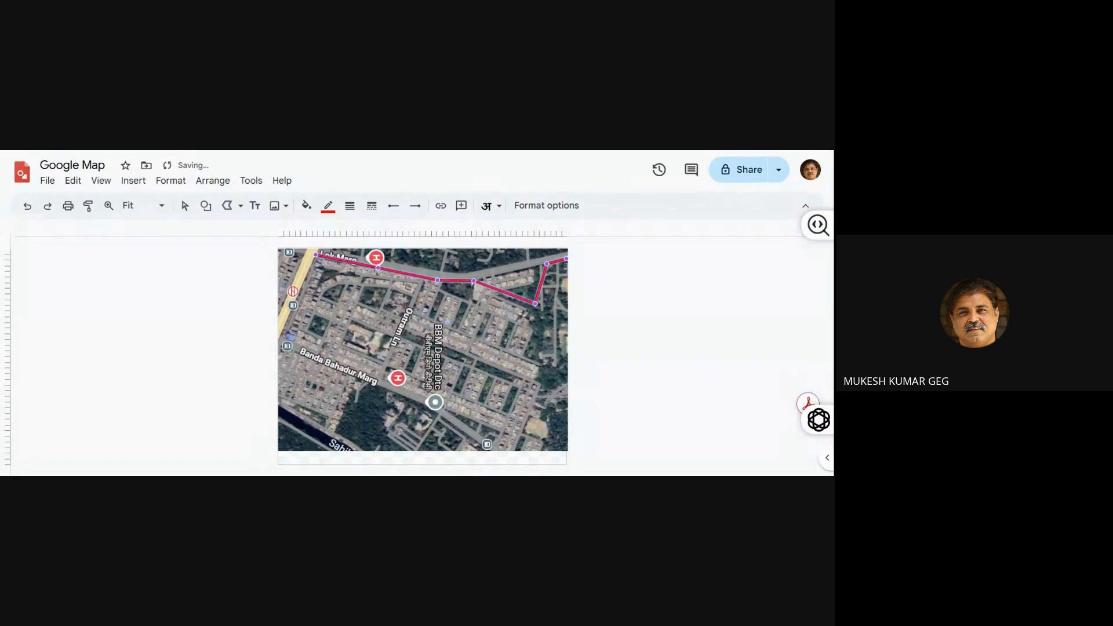
drag(535, 303, 514, 272)
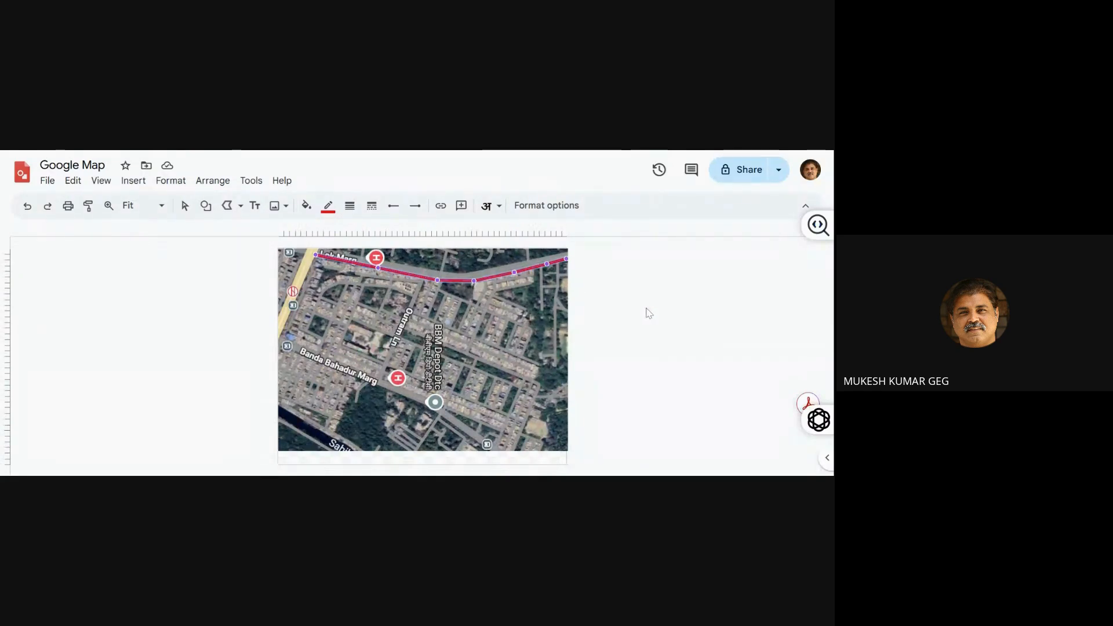
key(Escape)
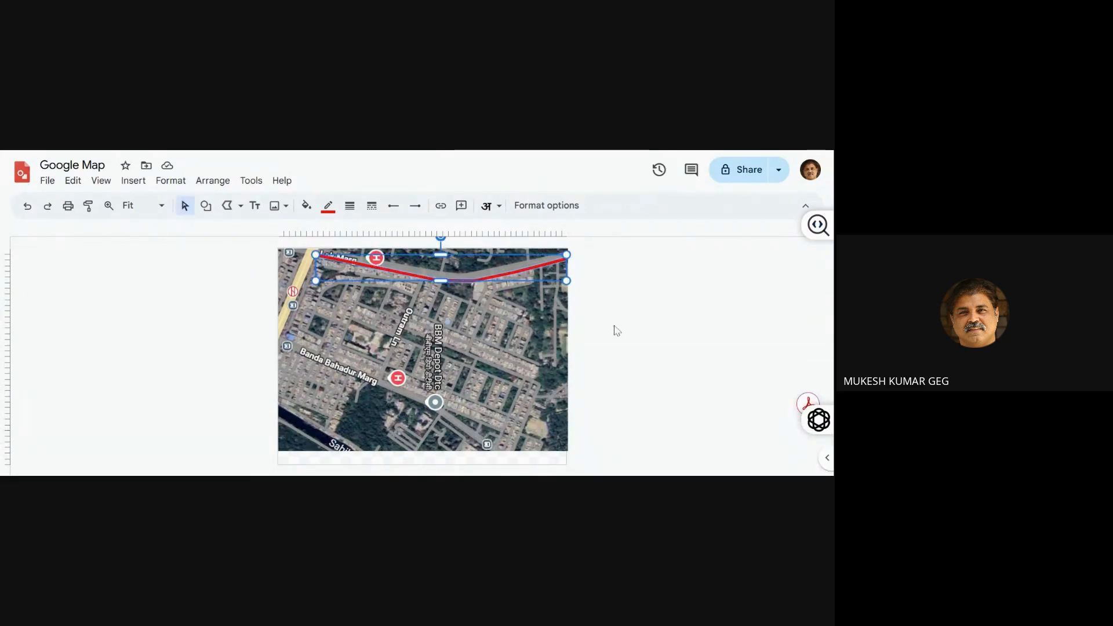
Duplicate the red polyline and shift the copy down and left until it starts at the map's left edge, just above Banda Bahadur Marg
key(ctrl+d)
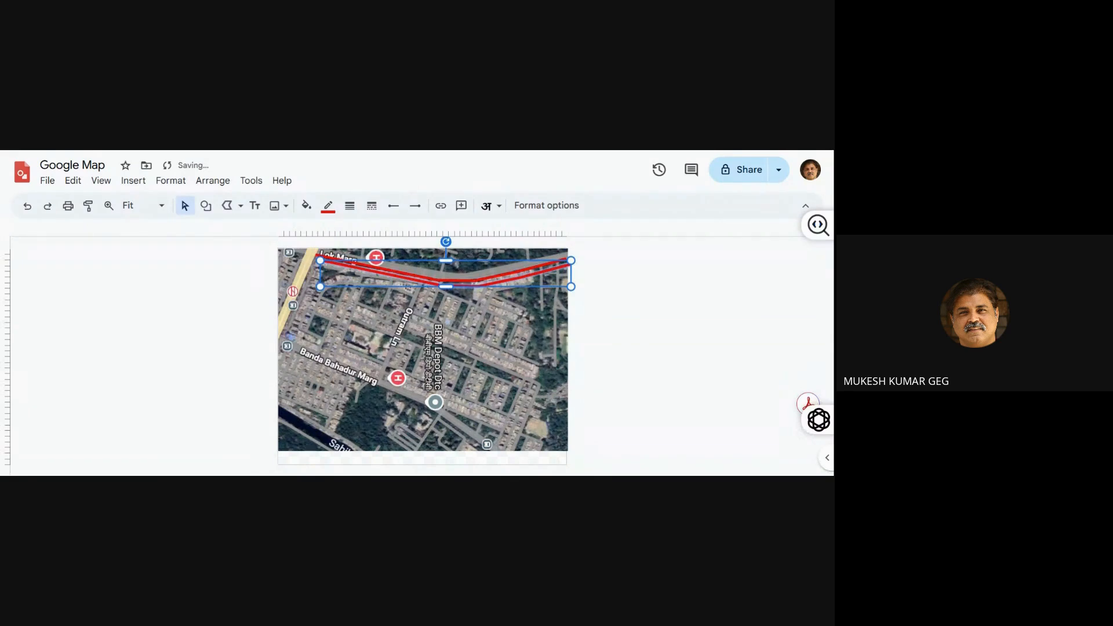
key(Down)
key(Down)
key(Down)
key(Down)
key(Down)
key(Down)
key(Down)
key(Down)
key(Down)
key(Down)
key(Down)
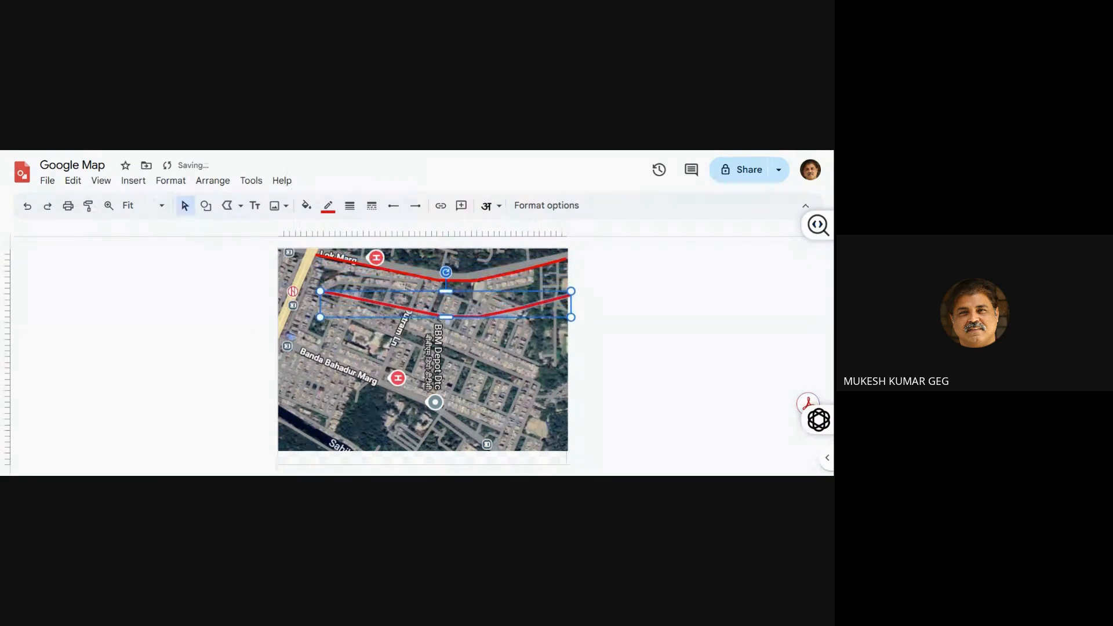
key(Down)
key(Down)
key(Down)
key(Down)
key(Down)
key(Down)
key(Down)
key(Down)
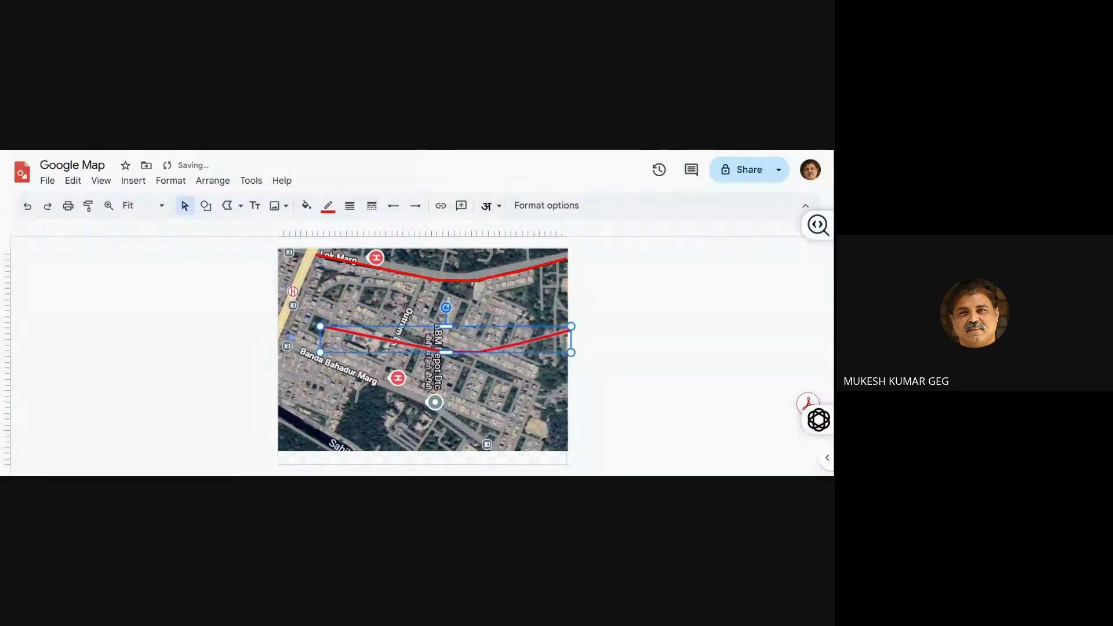
key(Down)
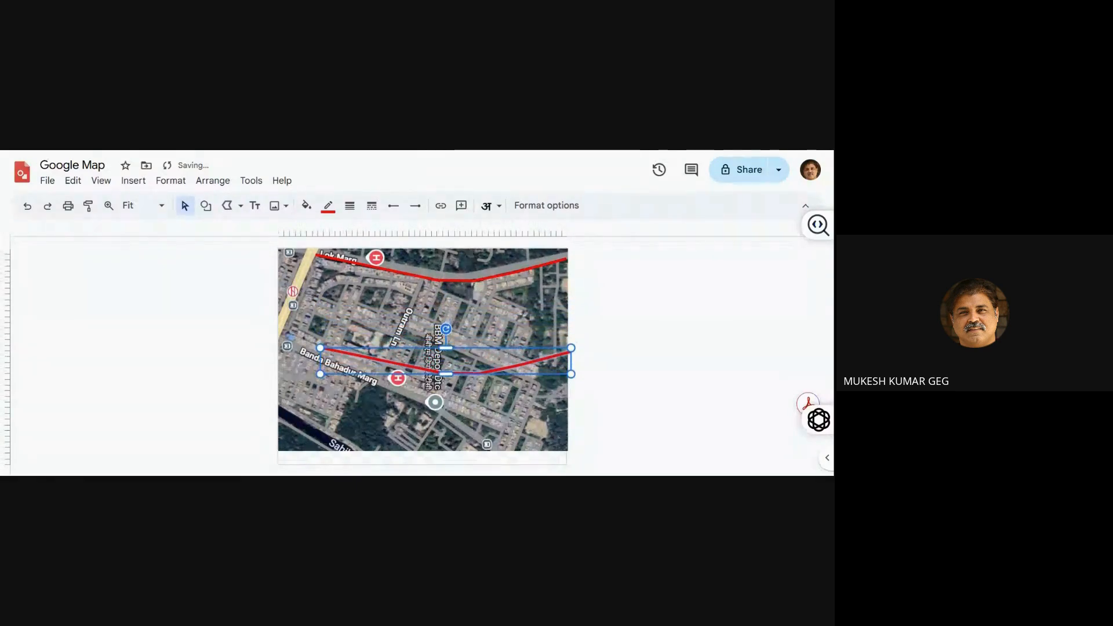
key(Left)
key(Left)
key(Left)
key(Left)
key(Left)
key(Left)
key(Left)
key(Left)
key(Left)
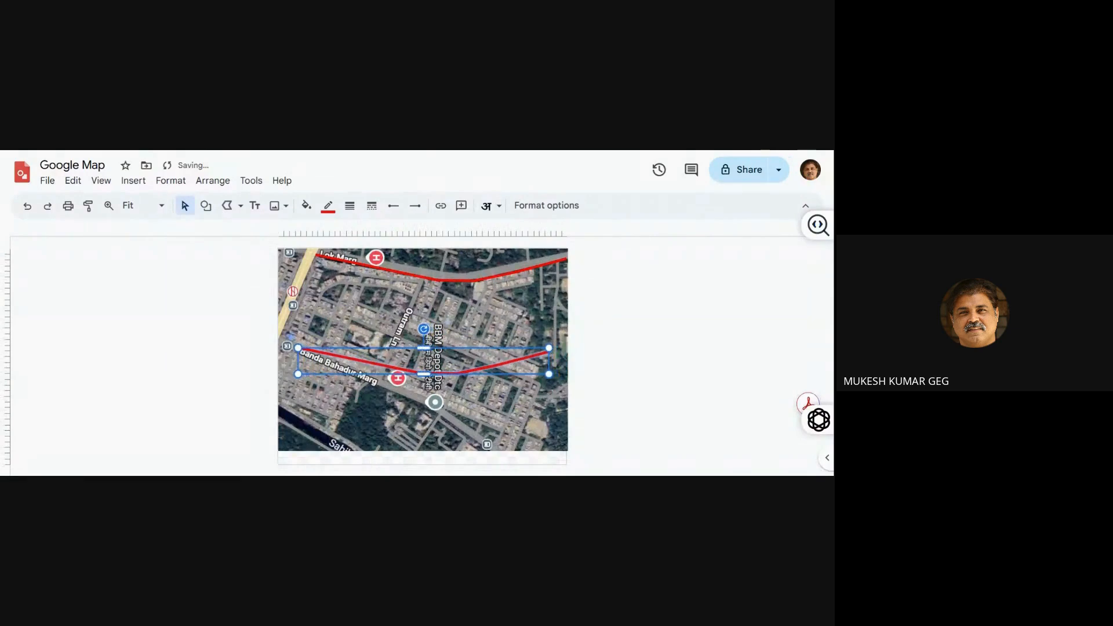
key(Up)
key(Up)
key(Up)
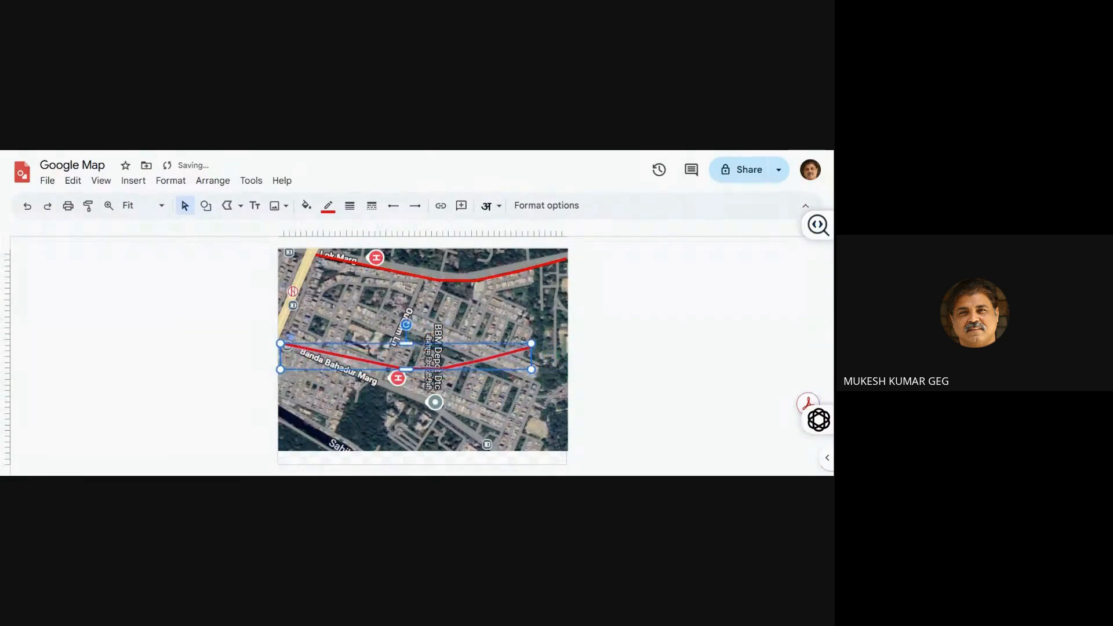
key(Up)
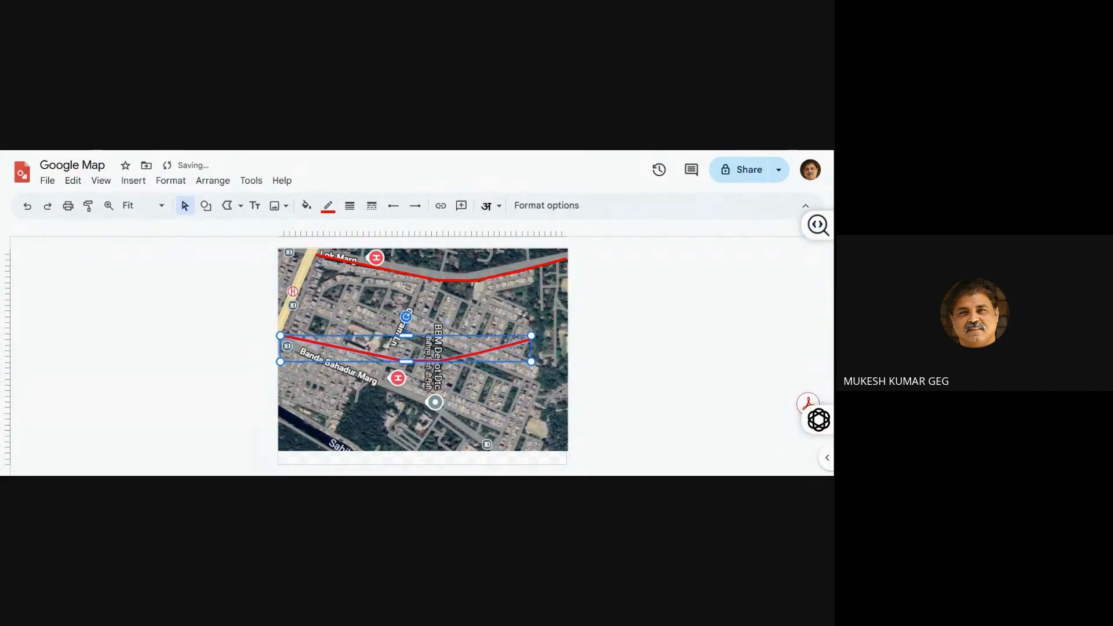
key(Right)
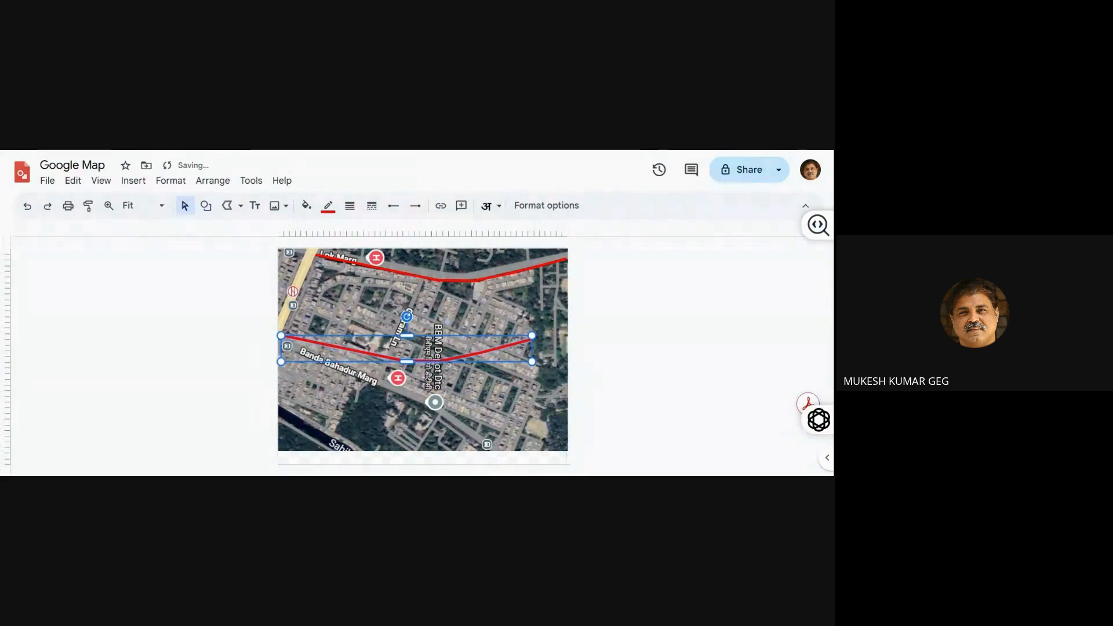
click(676, 373)
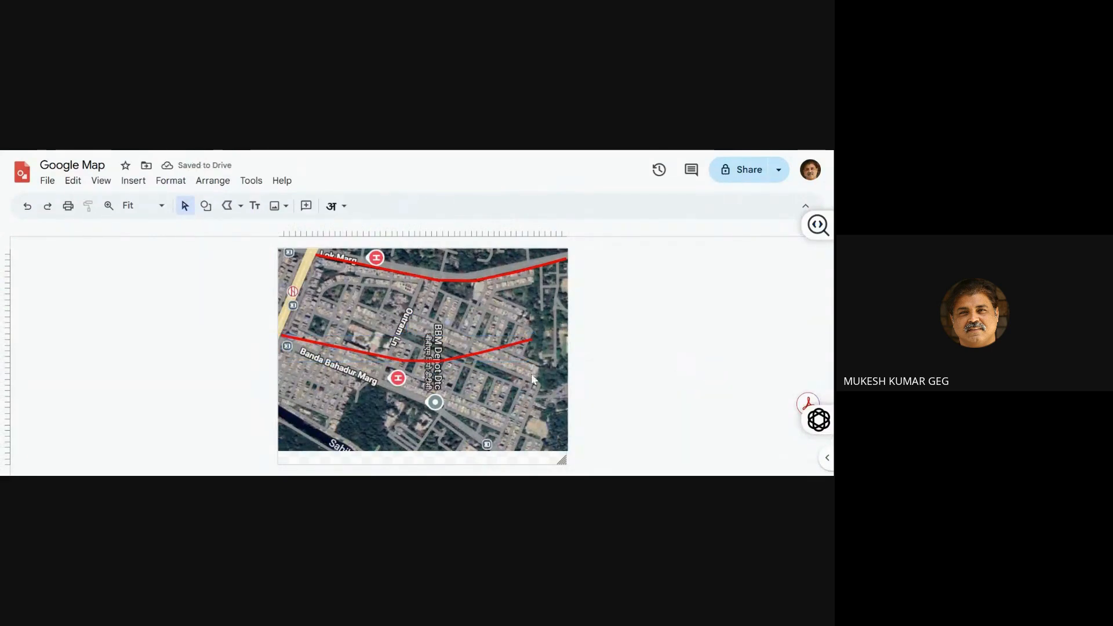
Reshape the lower red polyline by moving its vertices onto Banda Bahadur Marg, ending near the map's bottom edge, and finish editing the points
click(472, 353)
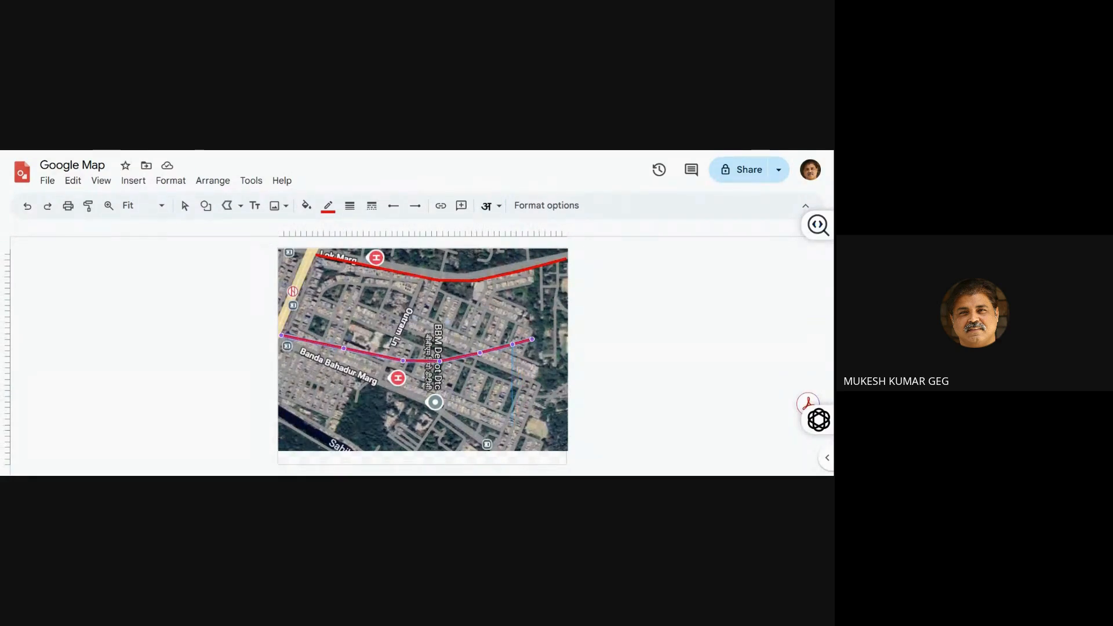
drag(533, 339, 498, 446)
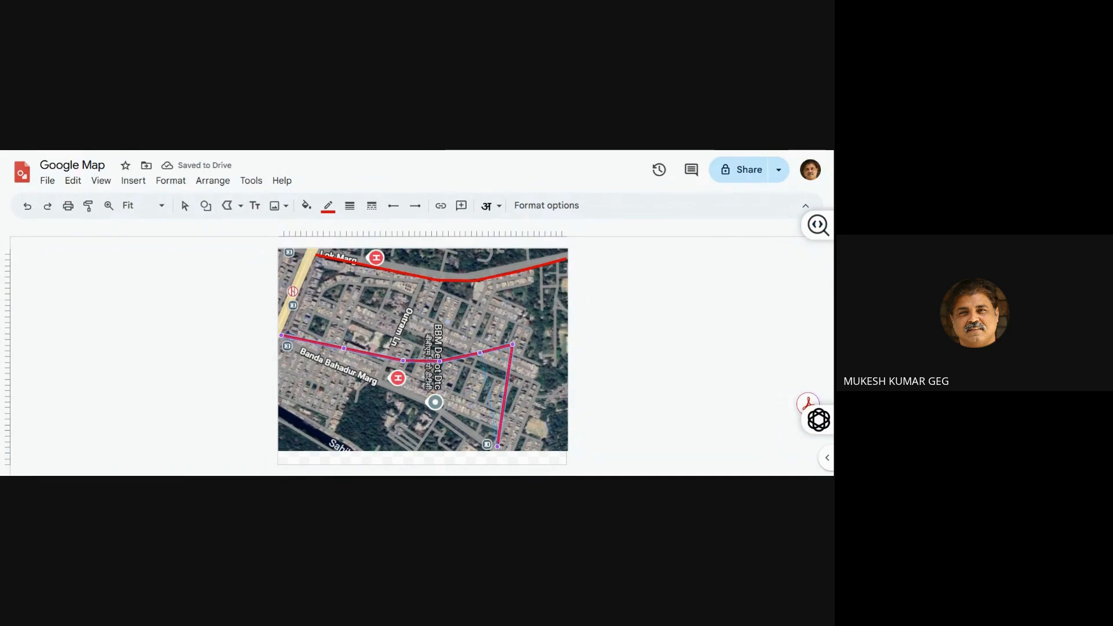
drag(475, 428, 470, 426)
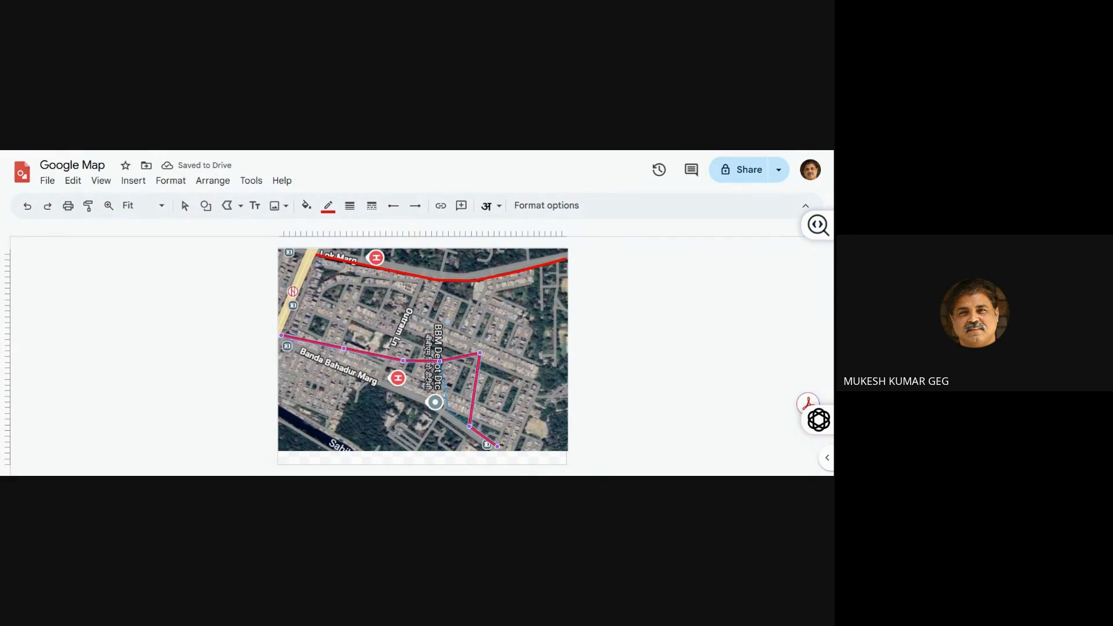
drag(480, 352, 449, 411)
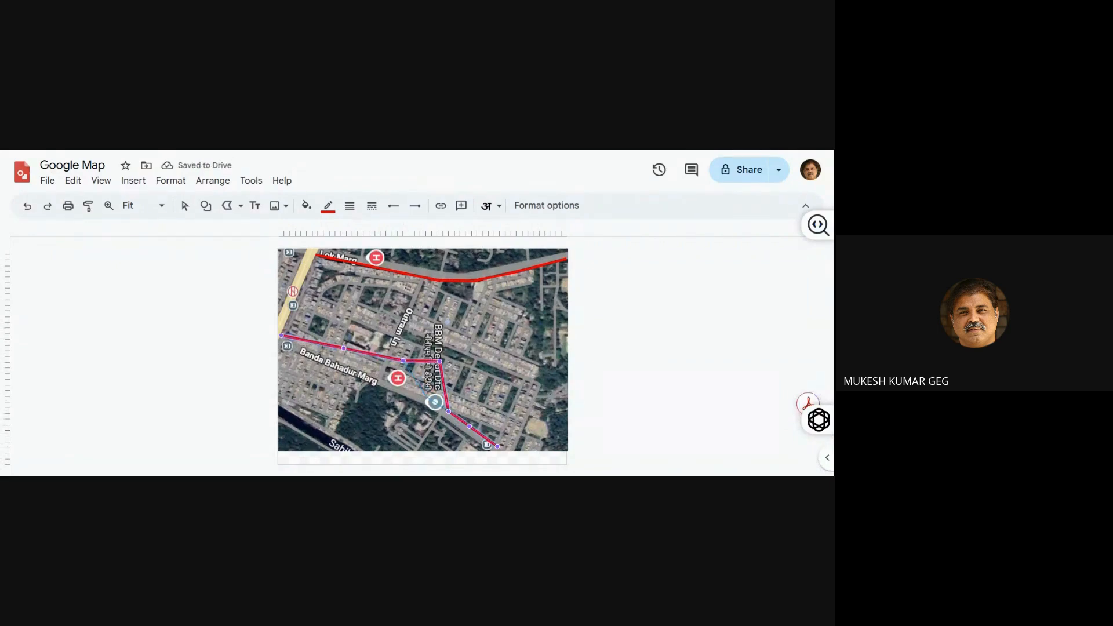
drag(440, 361, 427, 396)
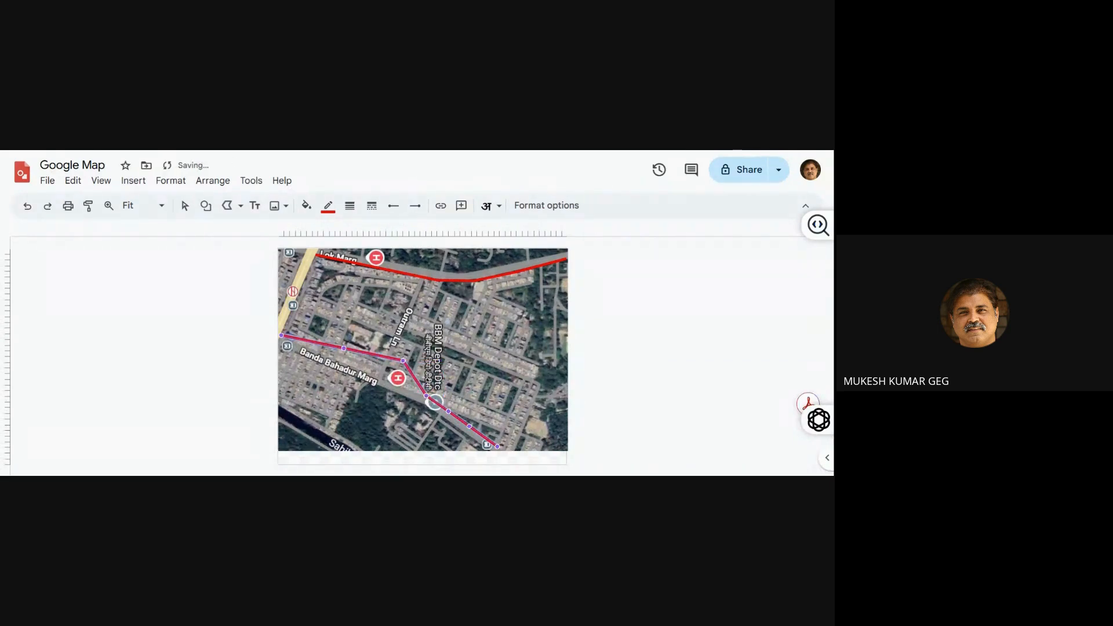
drag(403, 360, 393, 383)
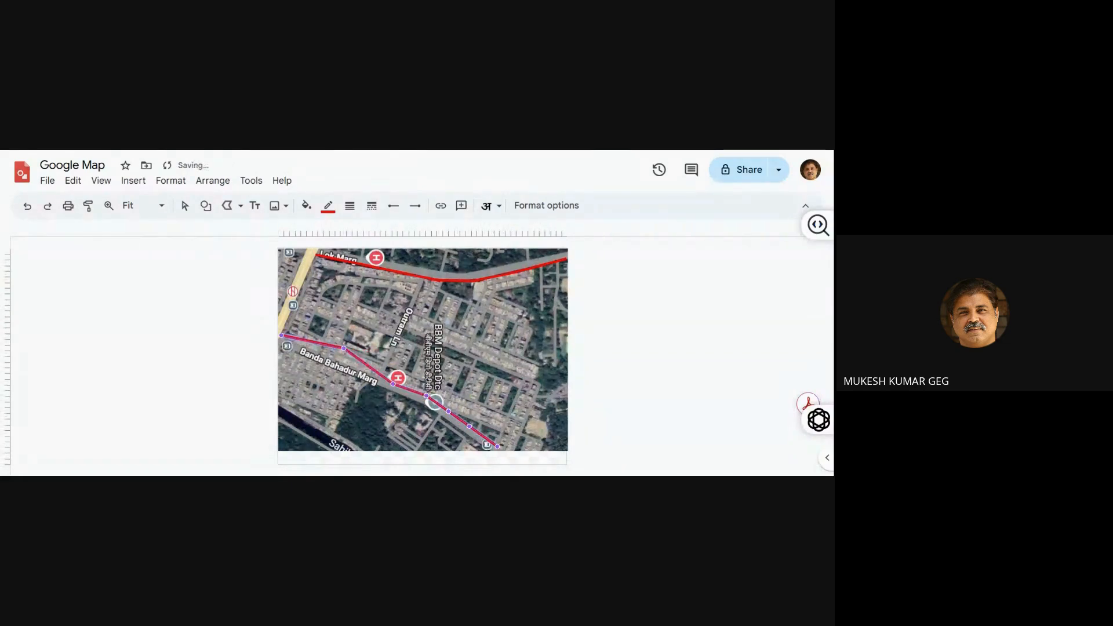
drag(343, 350, 341, 363)
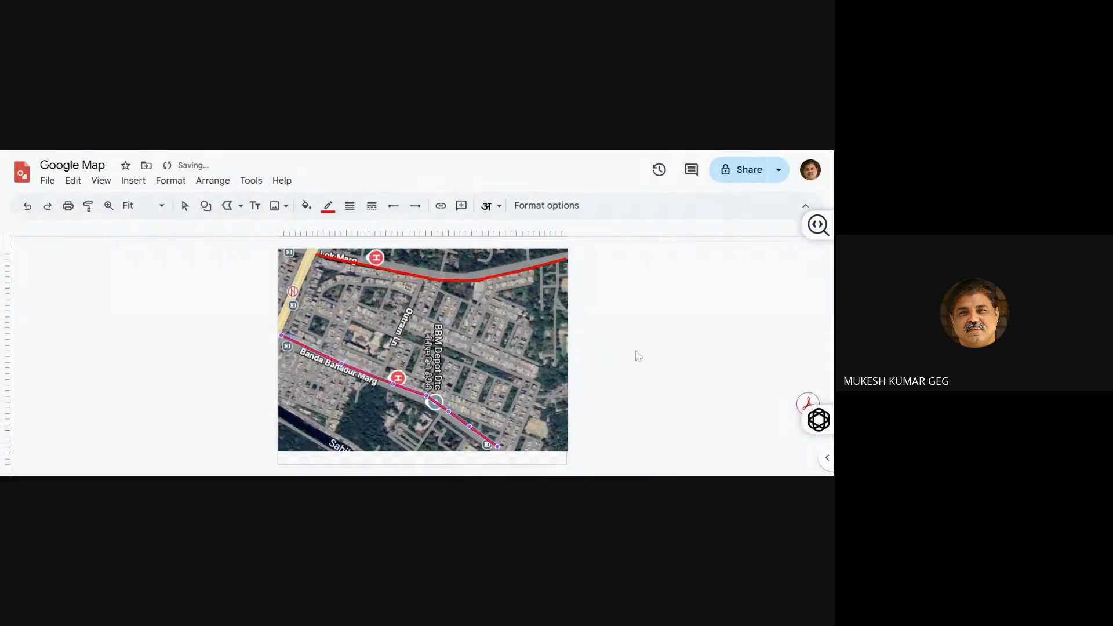
click(696, 350)
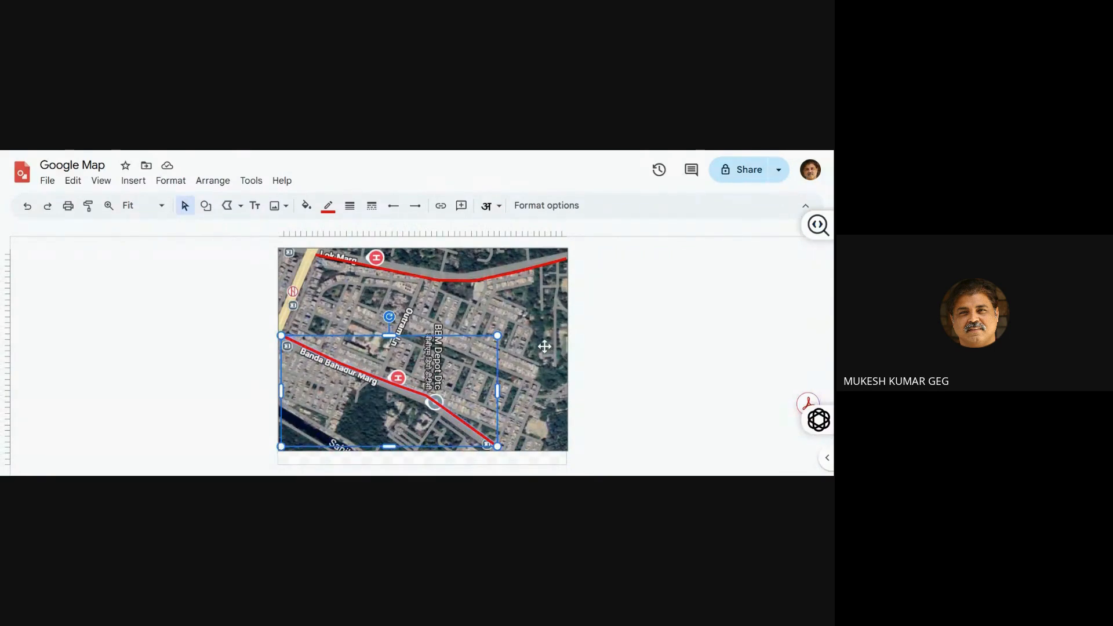
Move the map image aside to inspect the two traced polylines alone, and put it back underneath them
drag(544, 346, 761, 352)
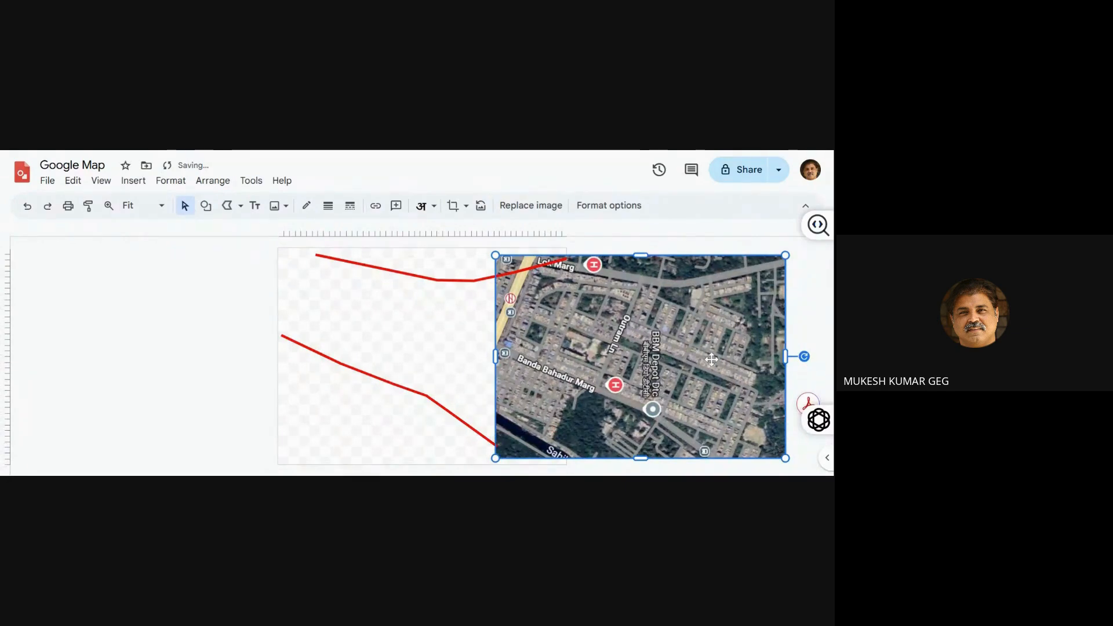
right_click(682, 358)
mouse_move(682, 359)
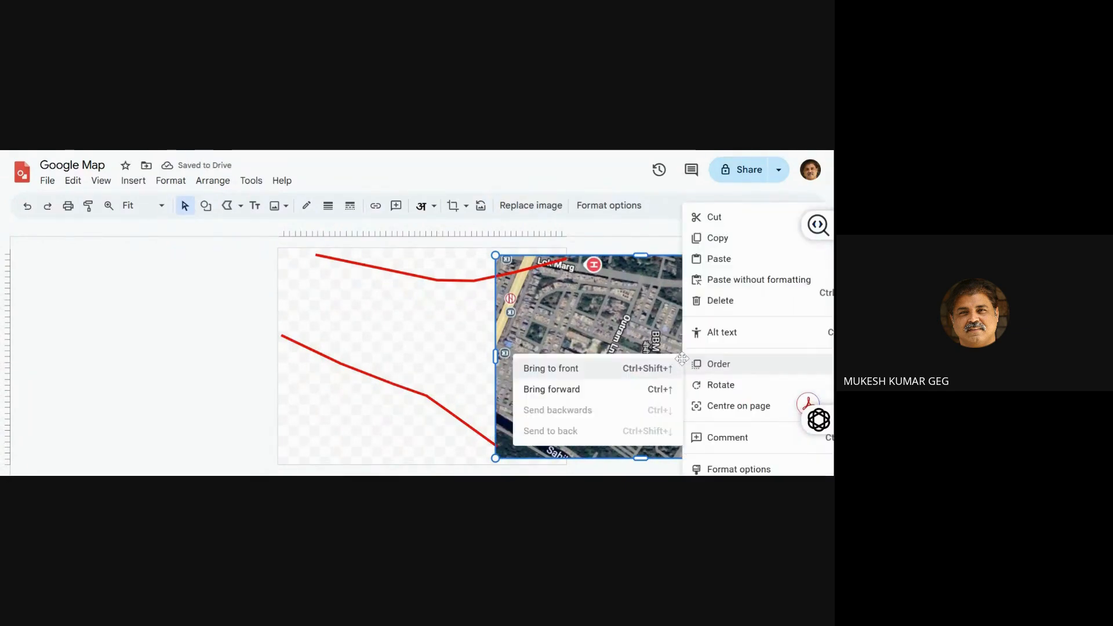
drag(639, 327, 500, 341)
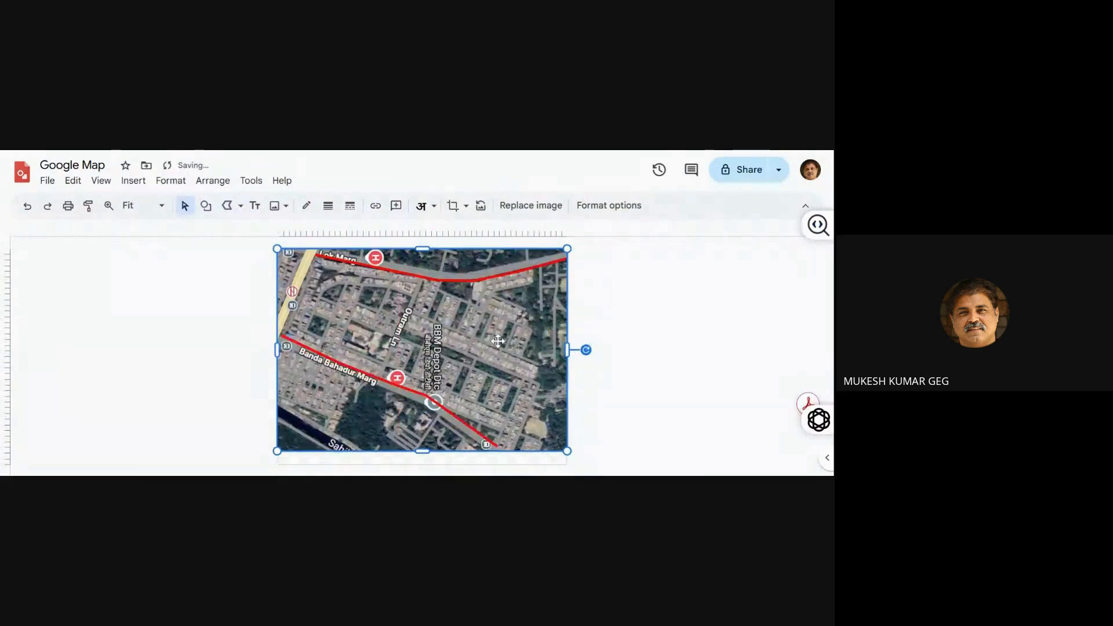
click(638, 334)
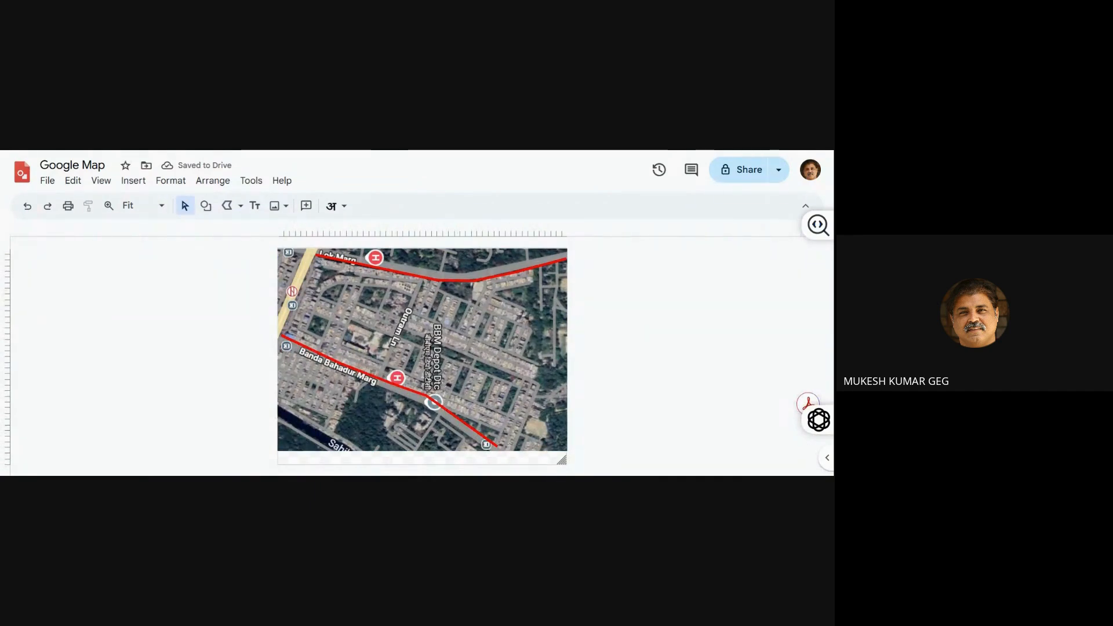
Change the line colour of the Banda Bahadur Marg polyline to blue and deselect it
click(473, 430)
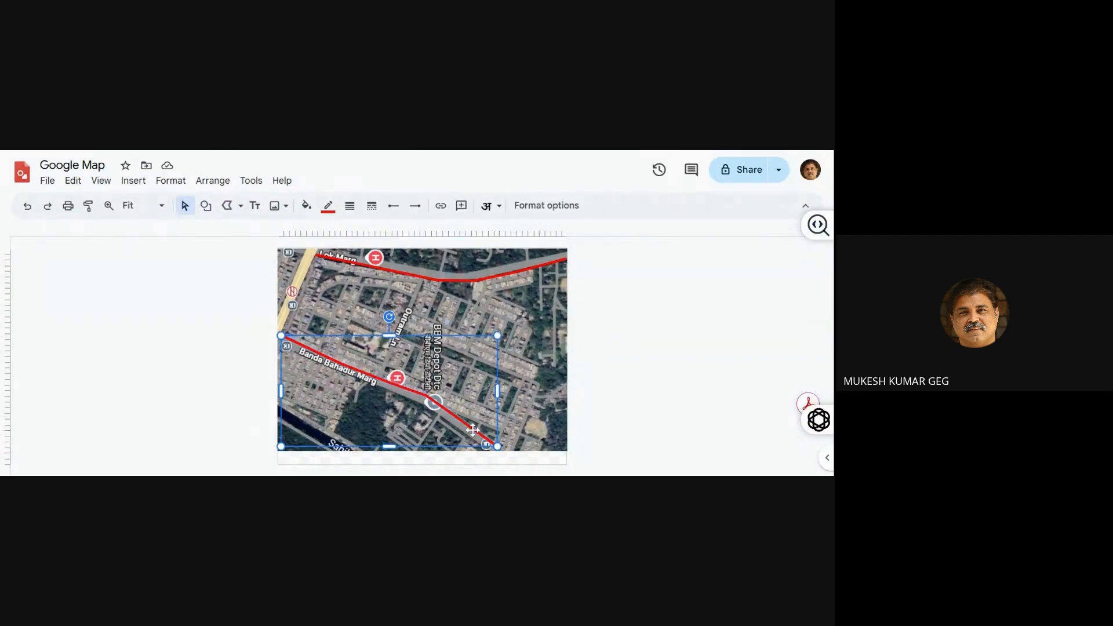
click(329, 211)
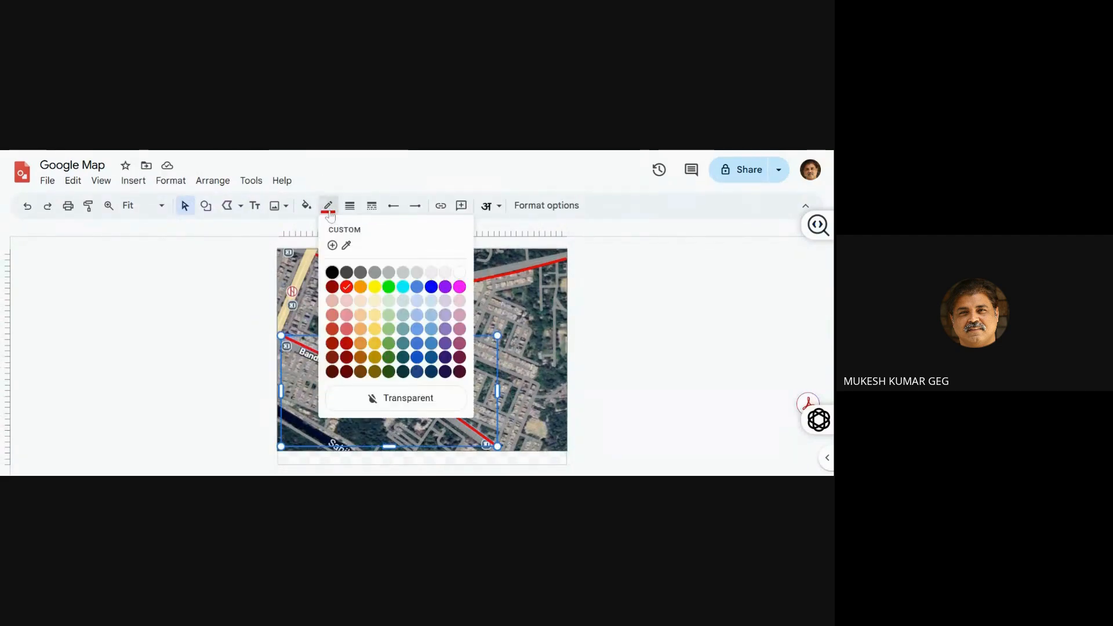
click(431, 287)
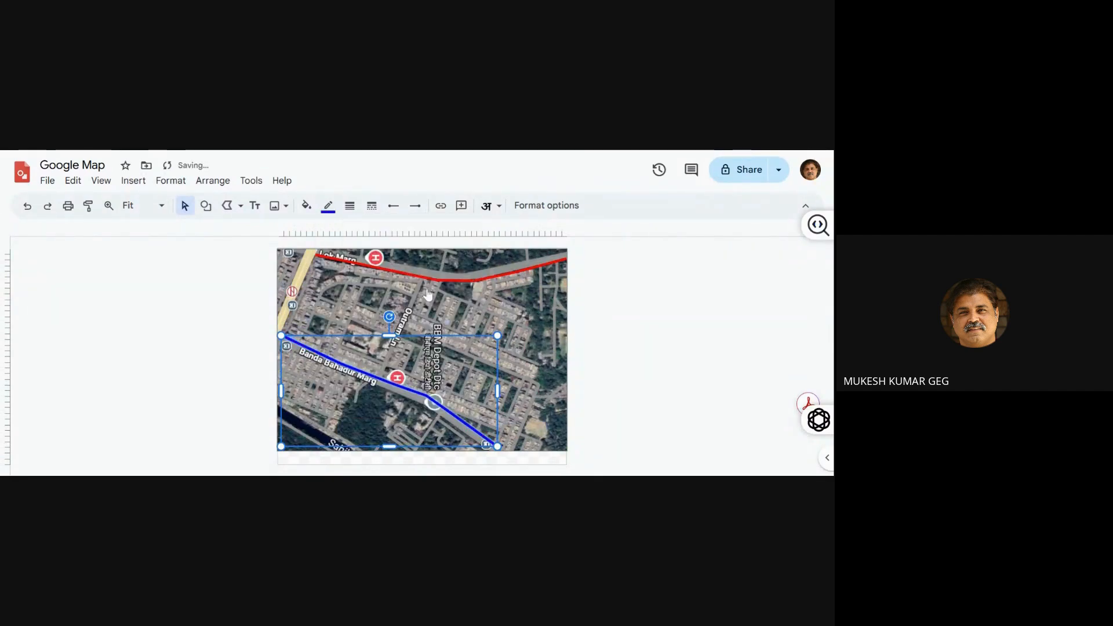
click(203, 351)
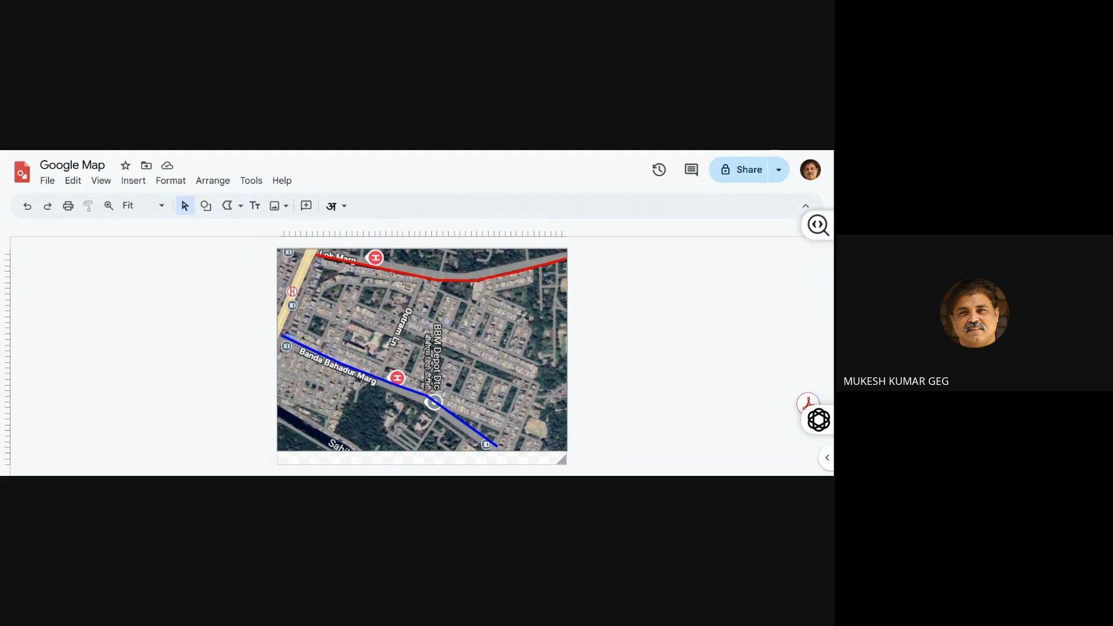
Duplicate the blue polyline and nudge the copy left and down to the lower edge of Banda Bahadur Marg
click(326, 355)
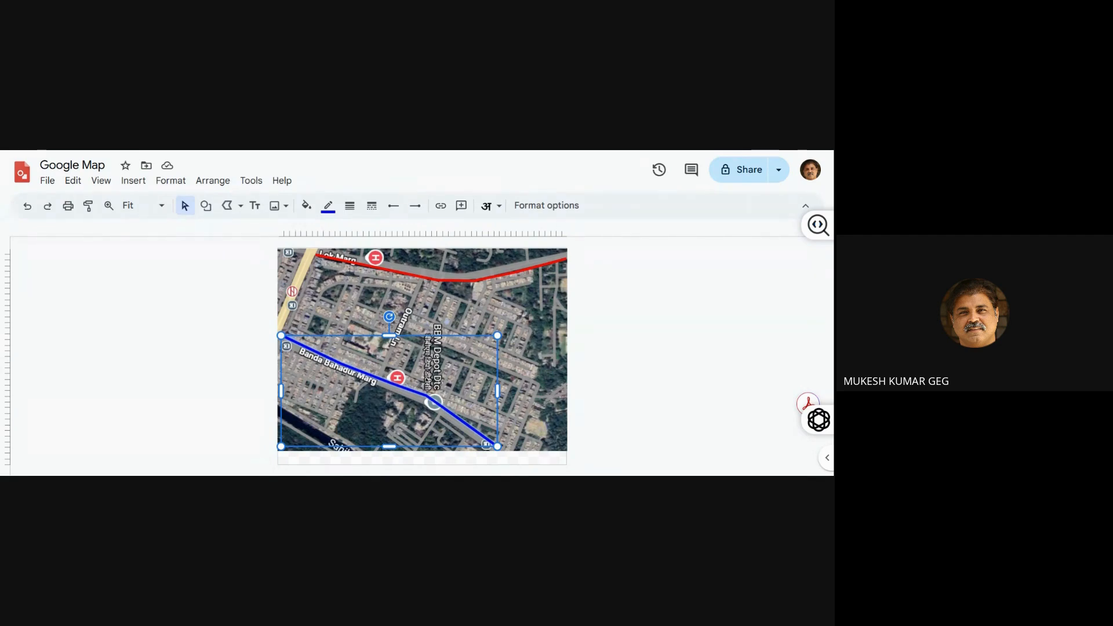
key(ctrl+d)
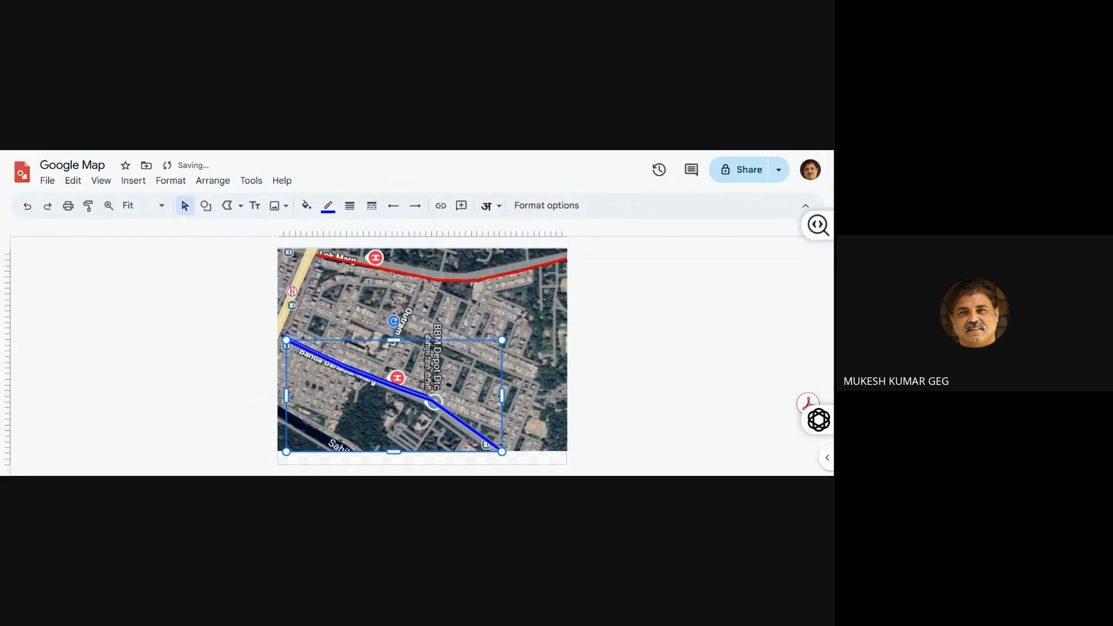
key(Left)
key(Left)
key(Left)
key(Left)
key(Left)
key(Down)
key(Down)
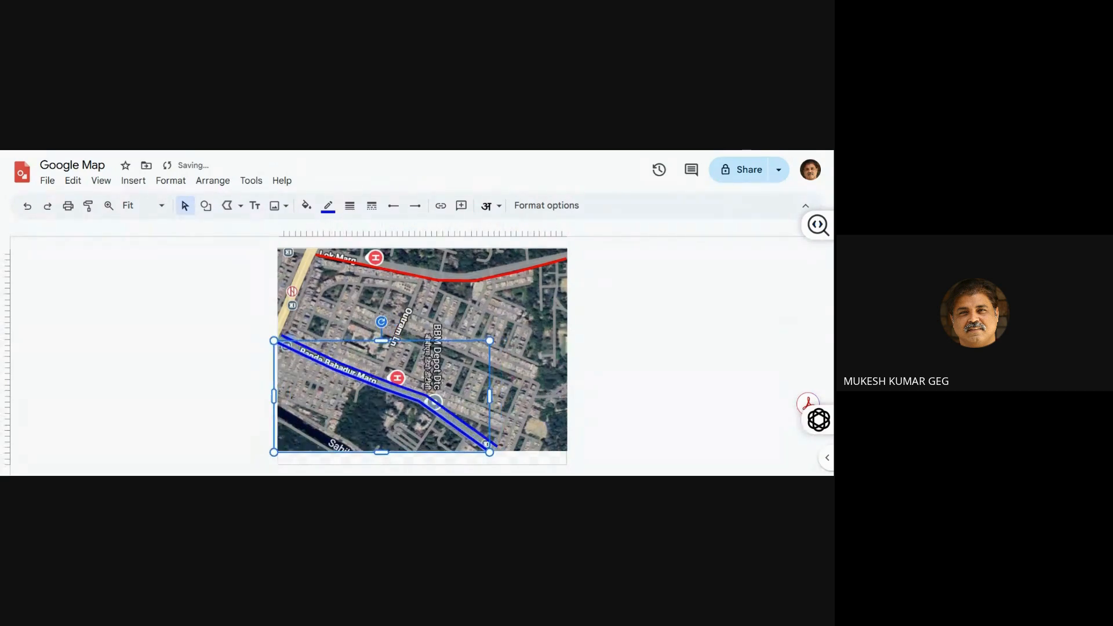
key(Down)
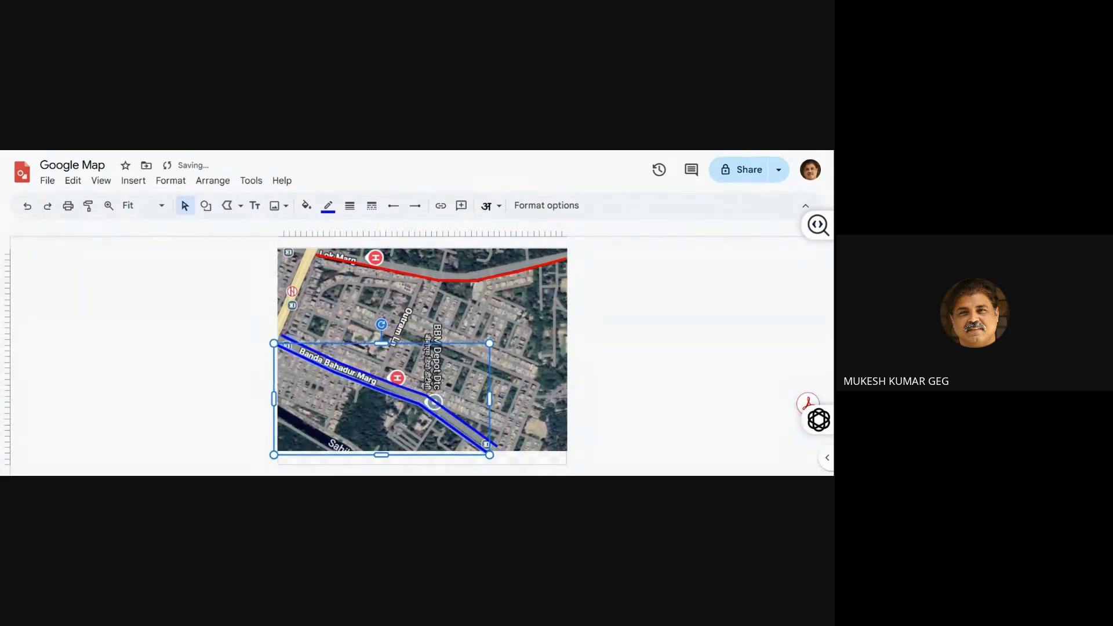
Duplicate the red polyline and nudge the copy up to the upper edge of Lok Marg
click(406, 271)
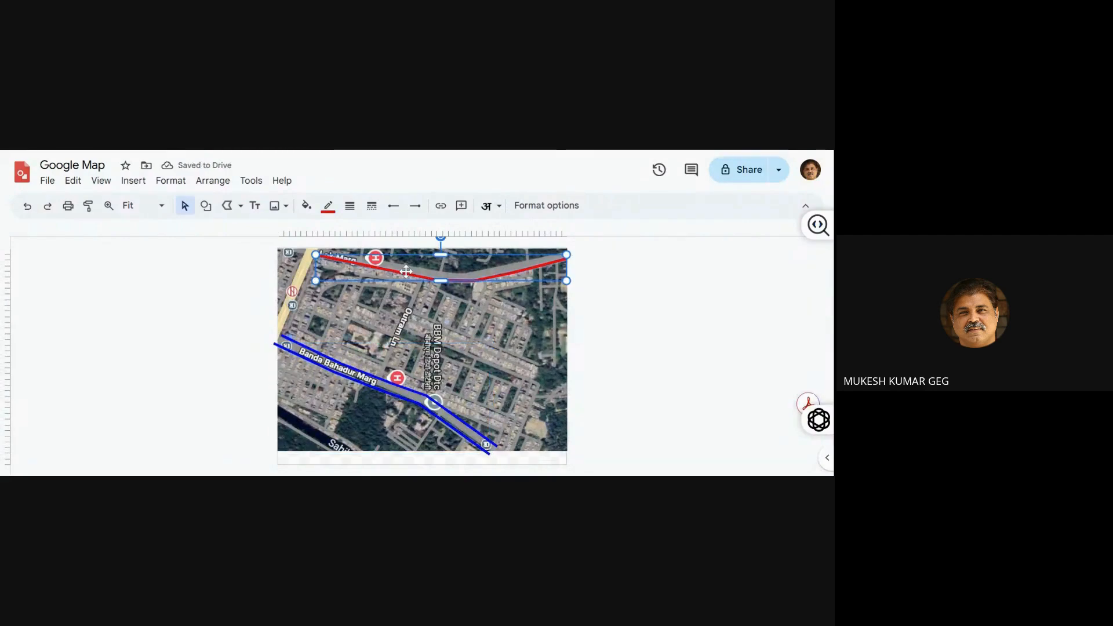
key(ctrl+d)
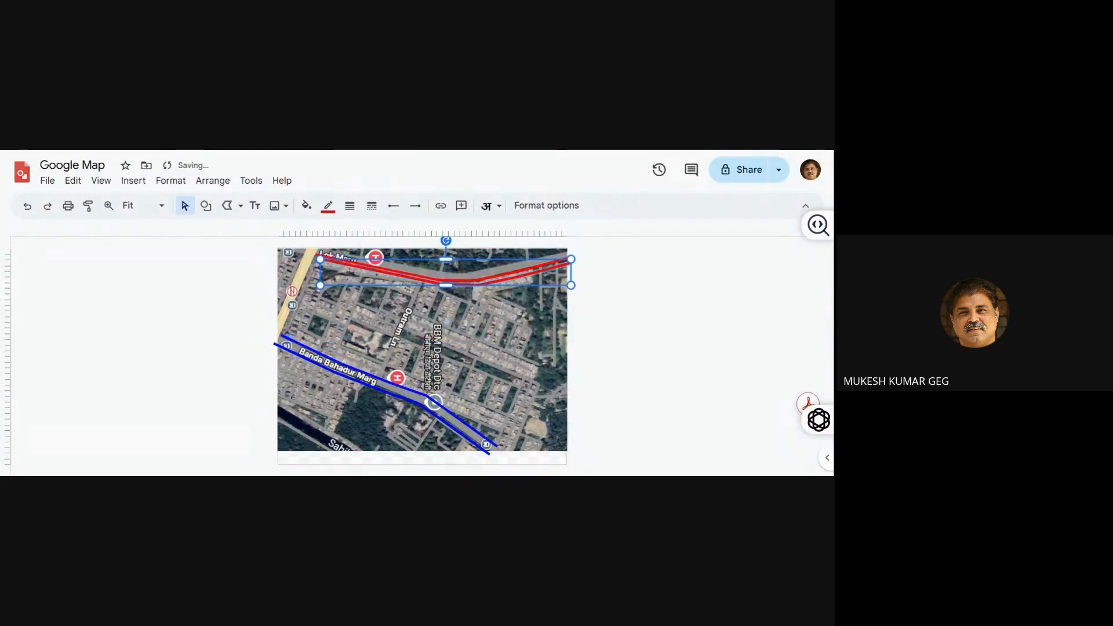
key(Up)
key(Up)
key(Up)
key(Up)
key(Up)
key(Up)
key(Up)
key(Up)
key(Up)
key(Up)
key(Up)
key(Up)
key(Up)
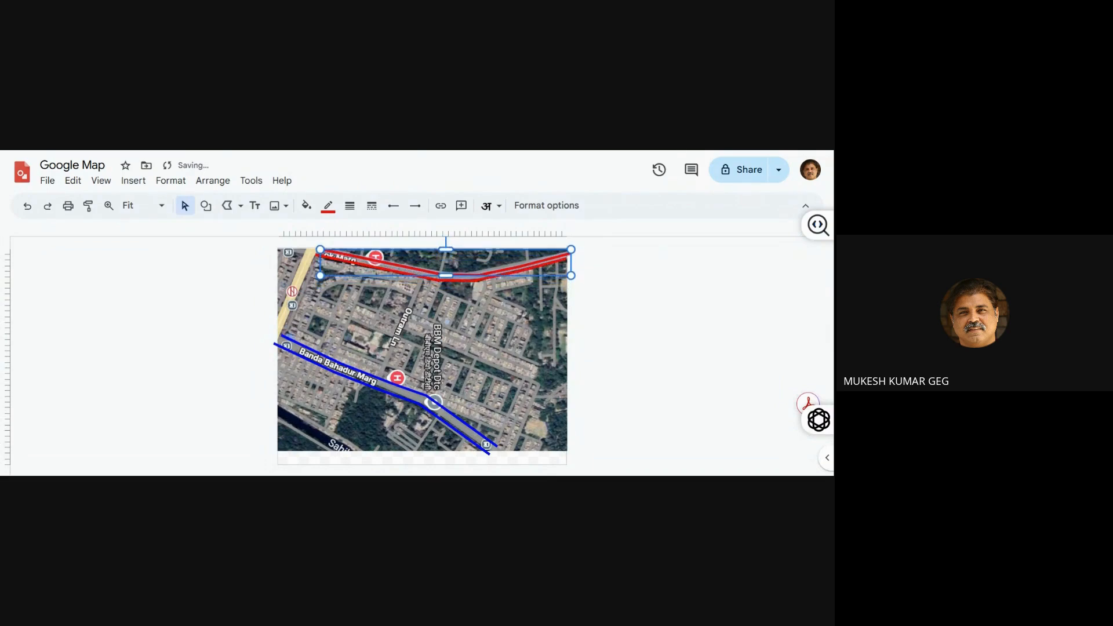
key(Down)
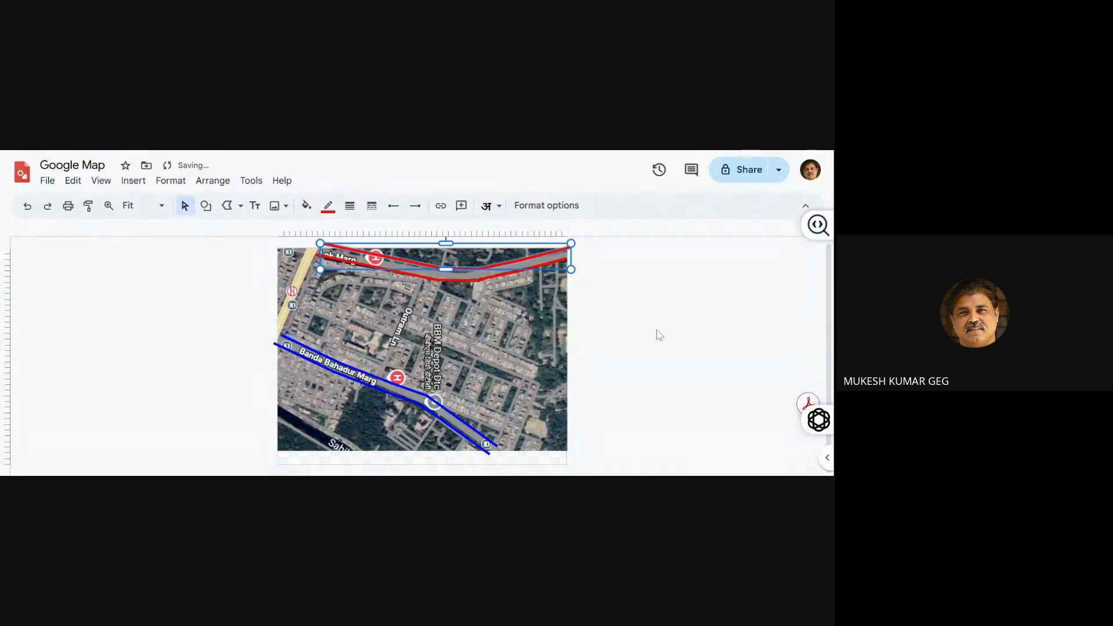
click(667, 335)
Edit the upper red polyline's points, adjusting its start, second and third vertices to follow Lok Marg's upper edge
click(434, 268)
double_click(360, 249)
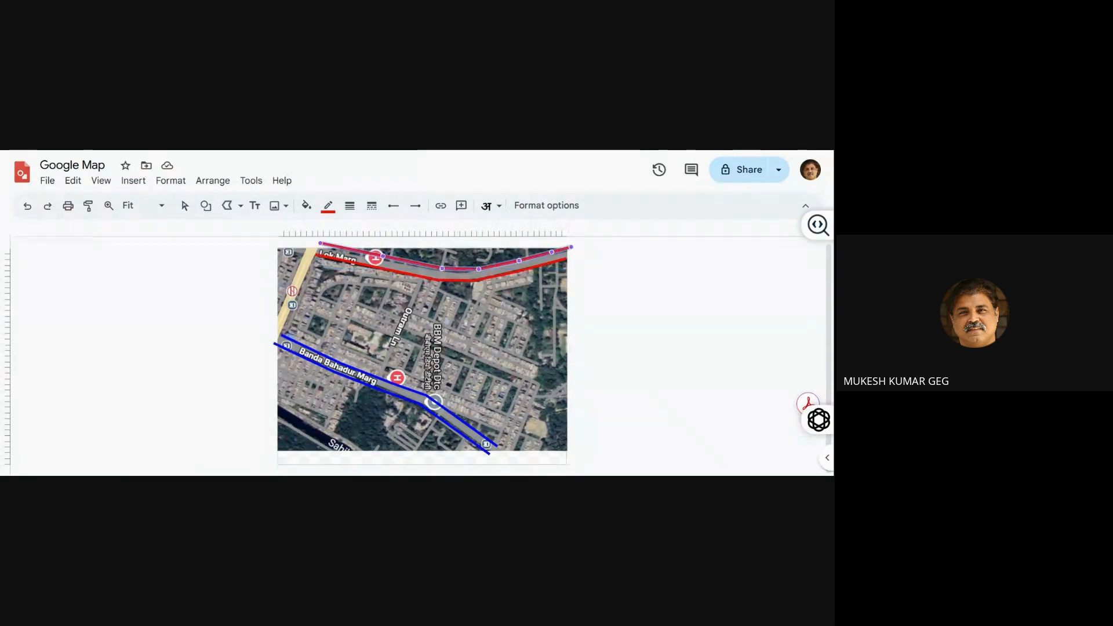
drag(320, 243, 318, 249)
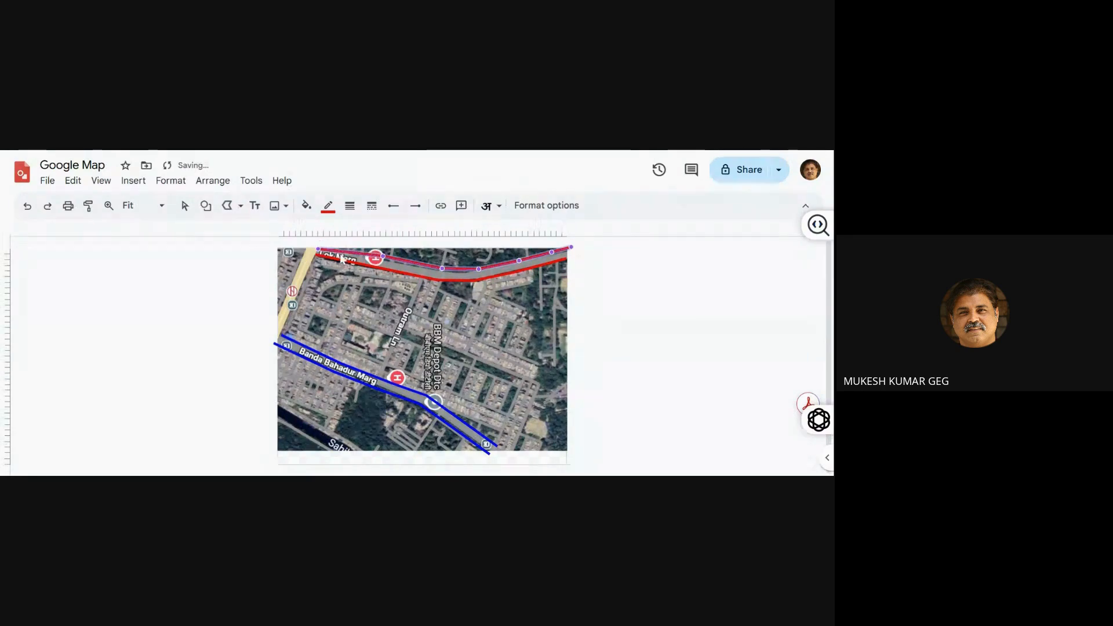
click(387, 258)
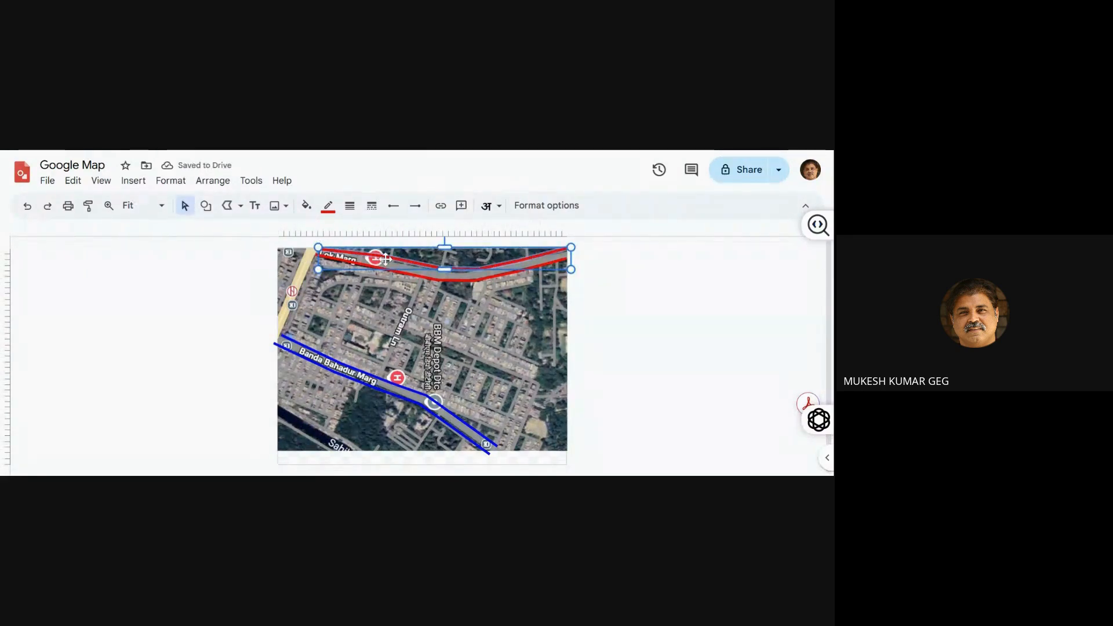
double_click(387, 261)
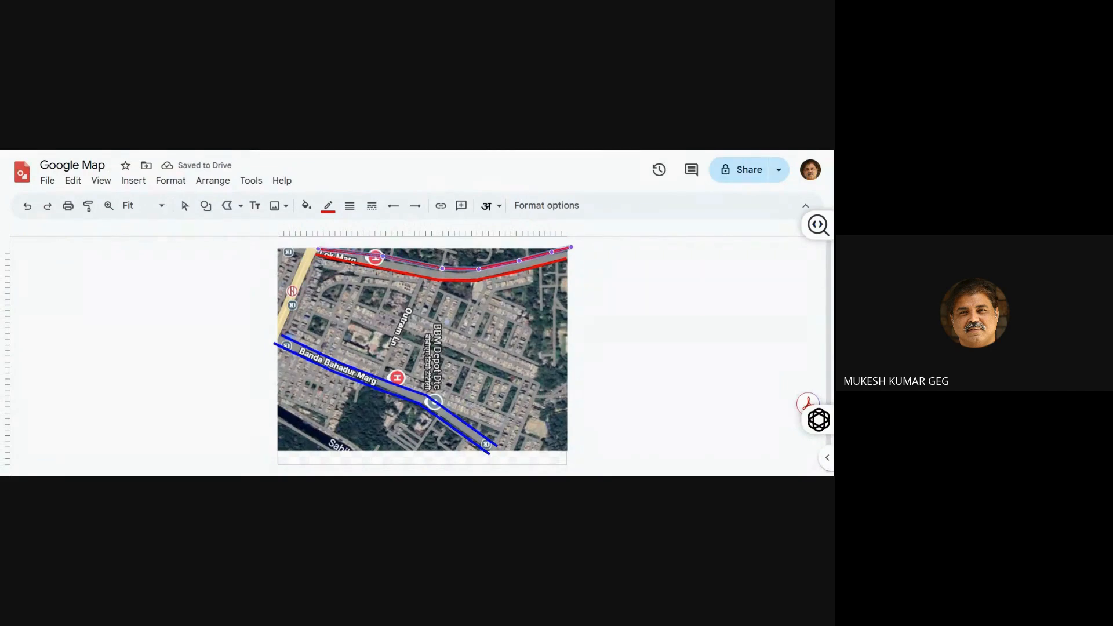
drag(387, 261, 387, 264)
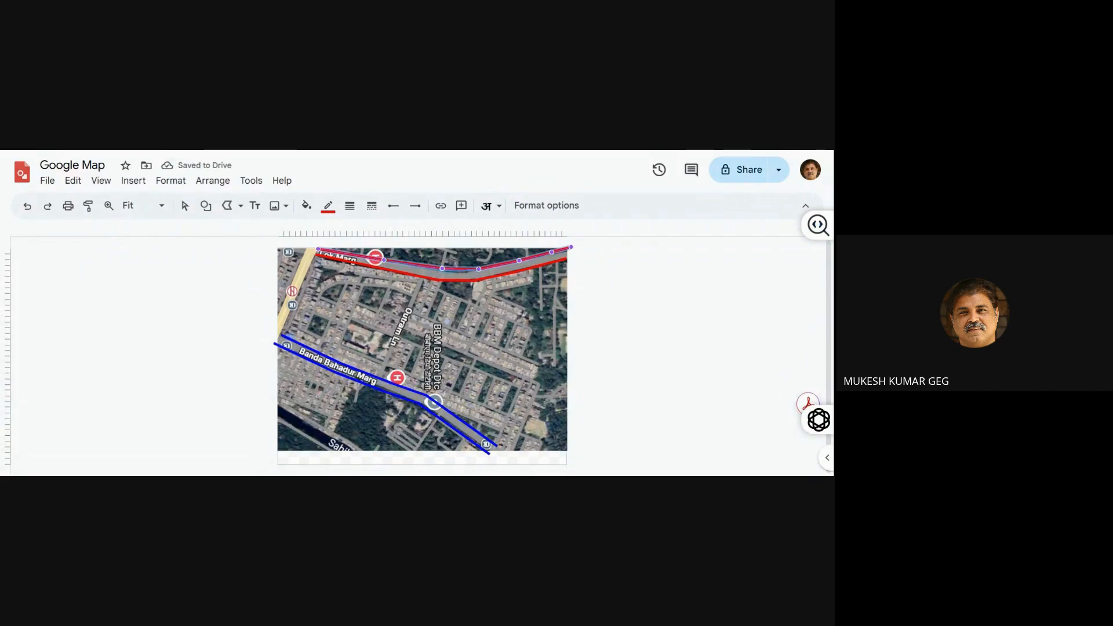
drag(442, 268, 447, 273)
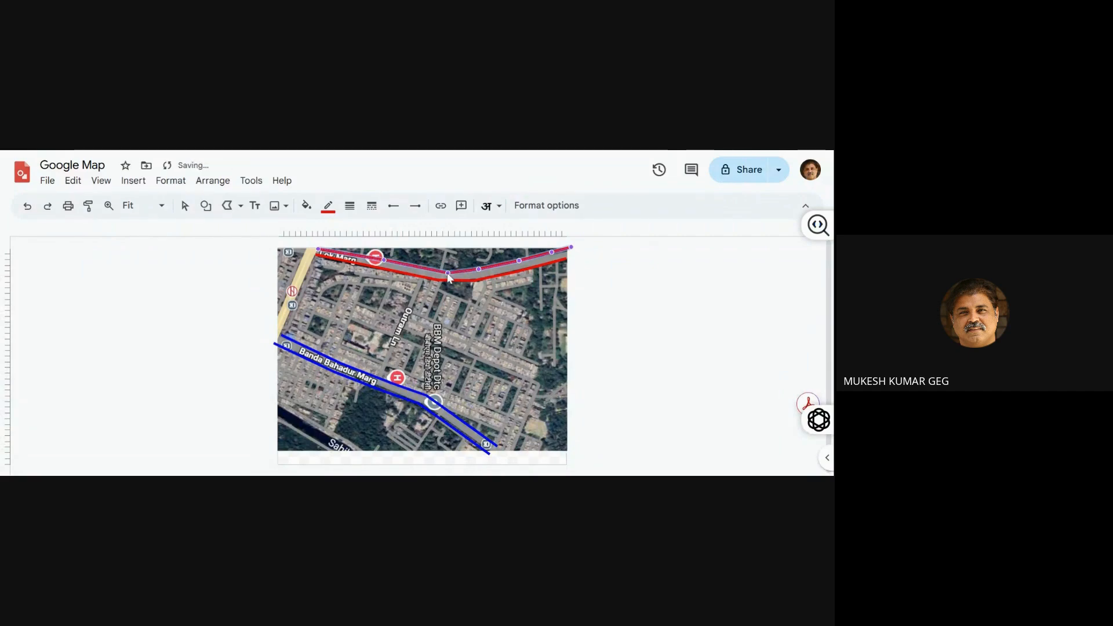
Edit the lower red polyline's points and move its start vertex slightly down and left, below the Lok Marg label
double_click(354, 263)
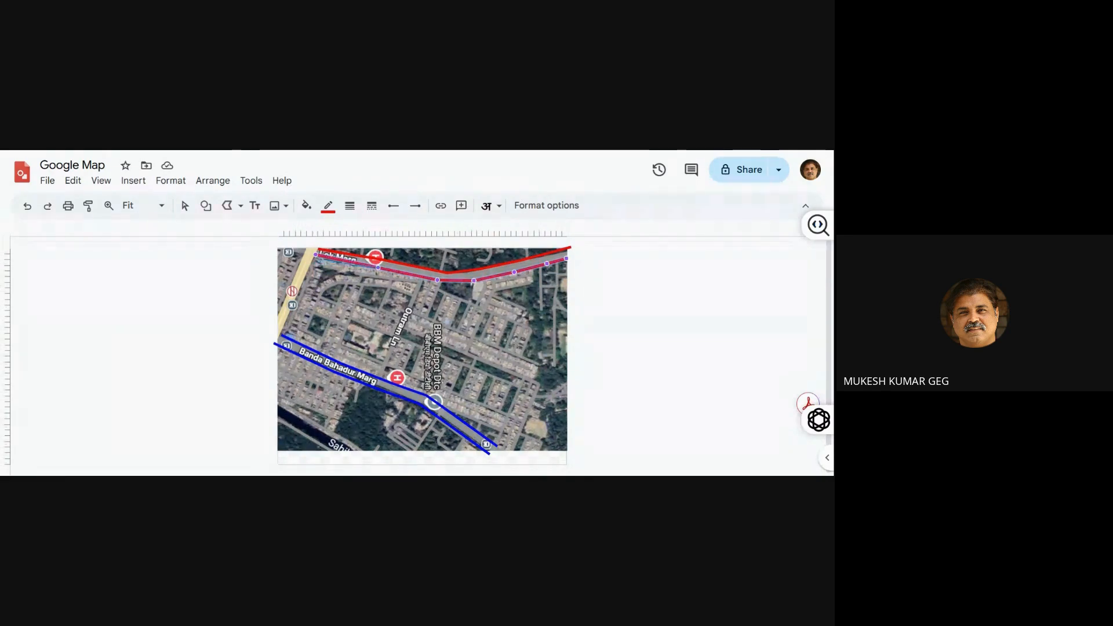
drag(315, 254, 313, 258)
click(230, 292)
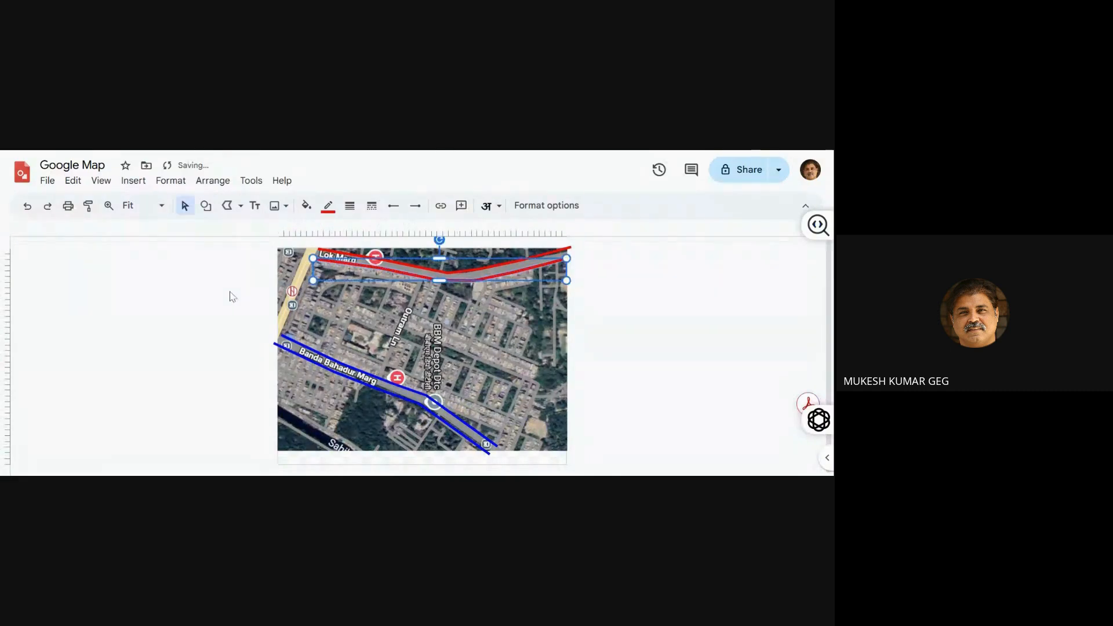
Move the map image aside to inspect the paired red and blue lines, and undo the image moves
drag(461, 340, 649, 351)
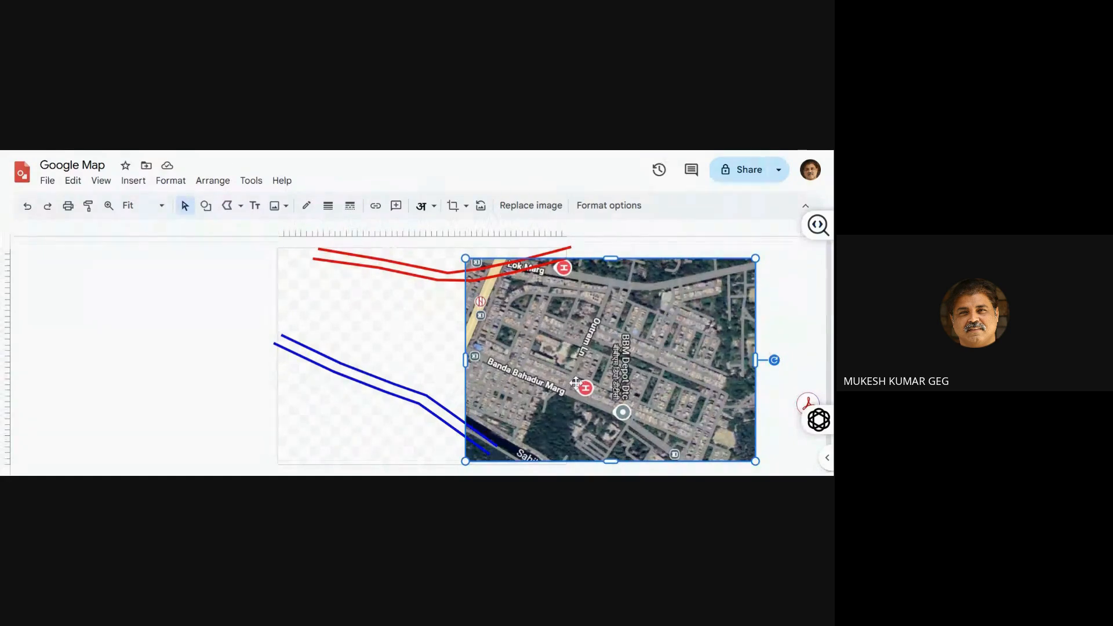
drag(575, 383, 428, 380)
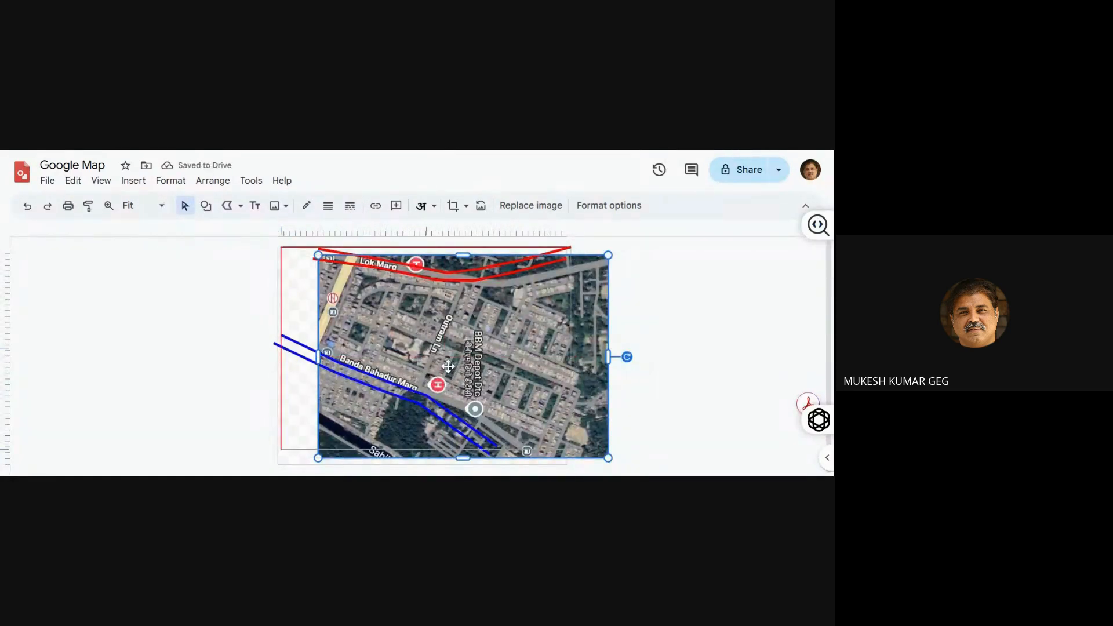
key(ctrl+z)
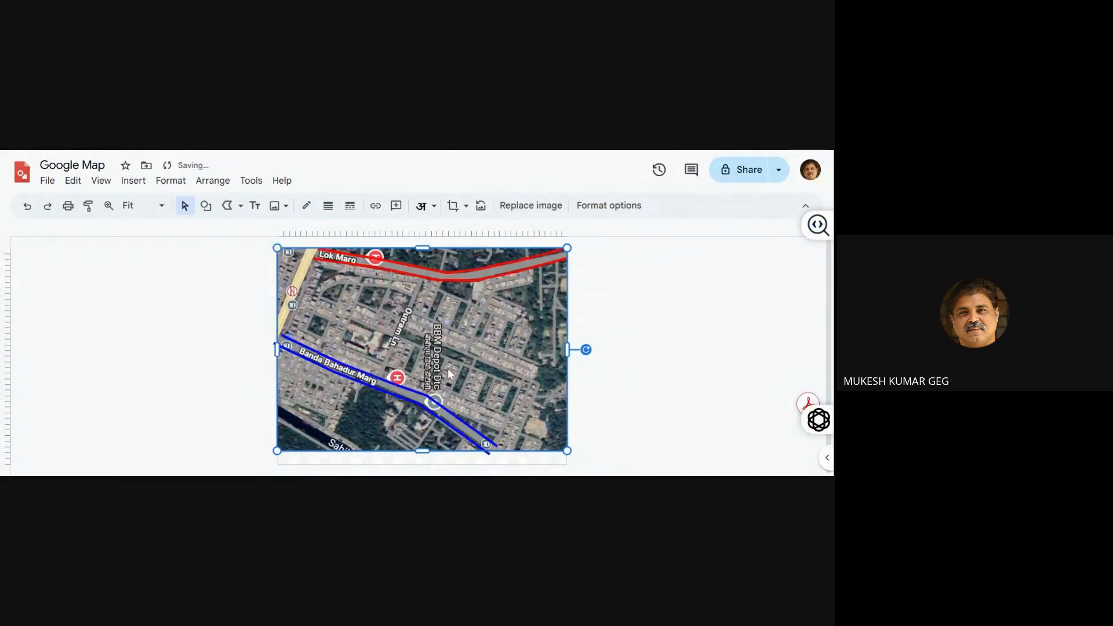
Nudge the map image in small increments to realign its roads with the red and blue lines
key(shift+Right)
key(shift+Right)
key(shift+Up)
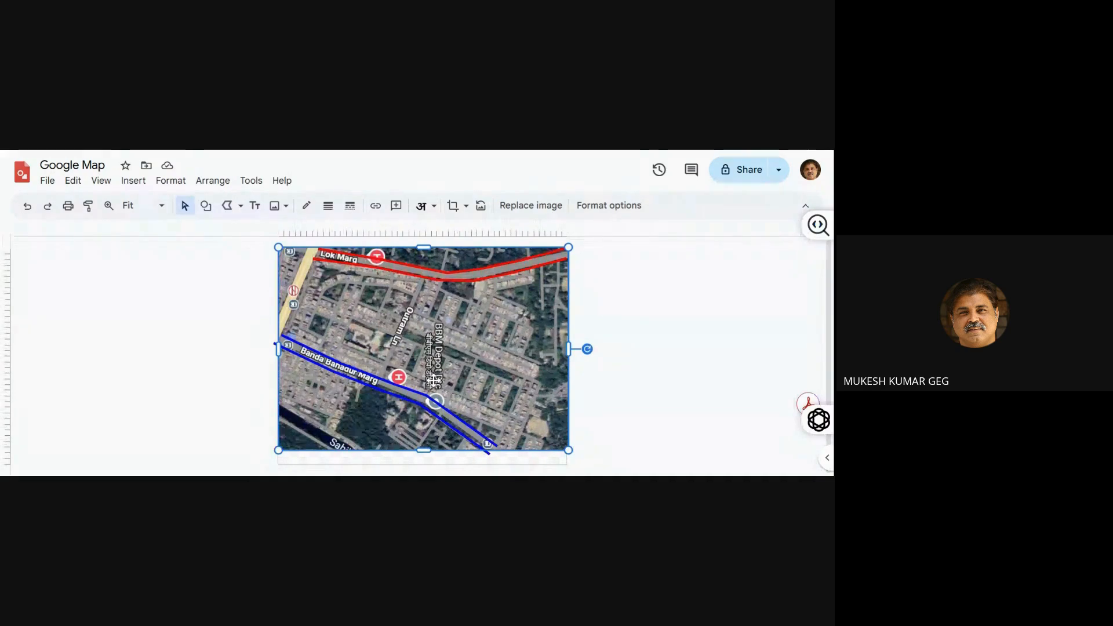
key(Down)
key(Left)
key(Left)
key(Left)
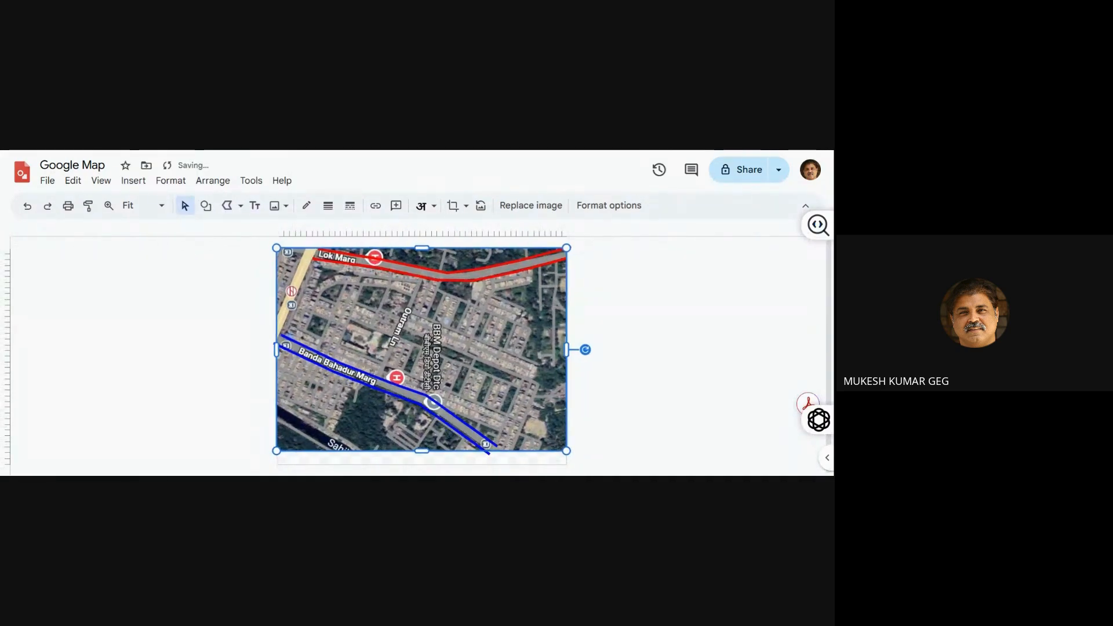
double_click(566, 343)
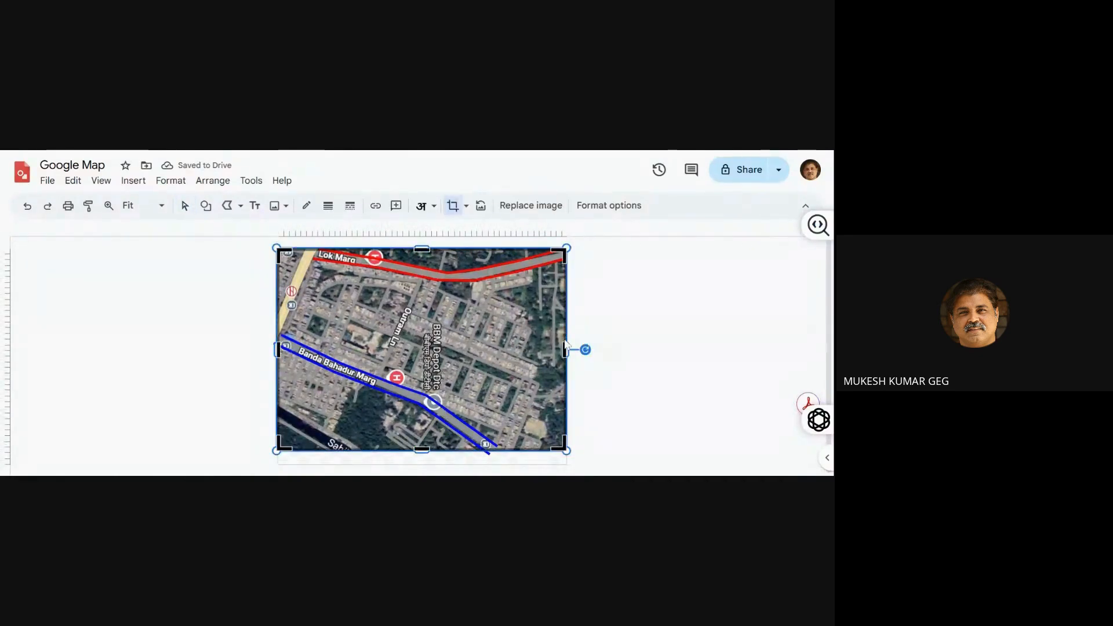
click(699, 294)
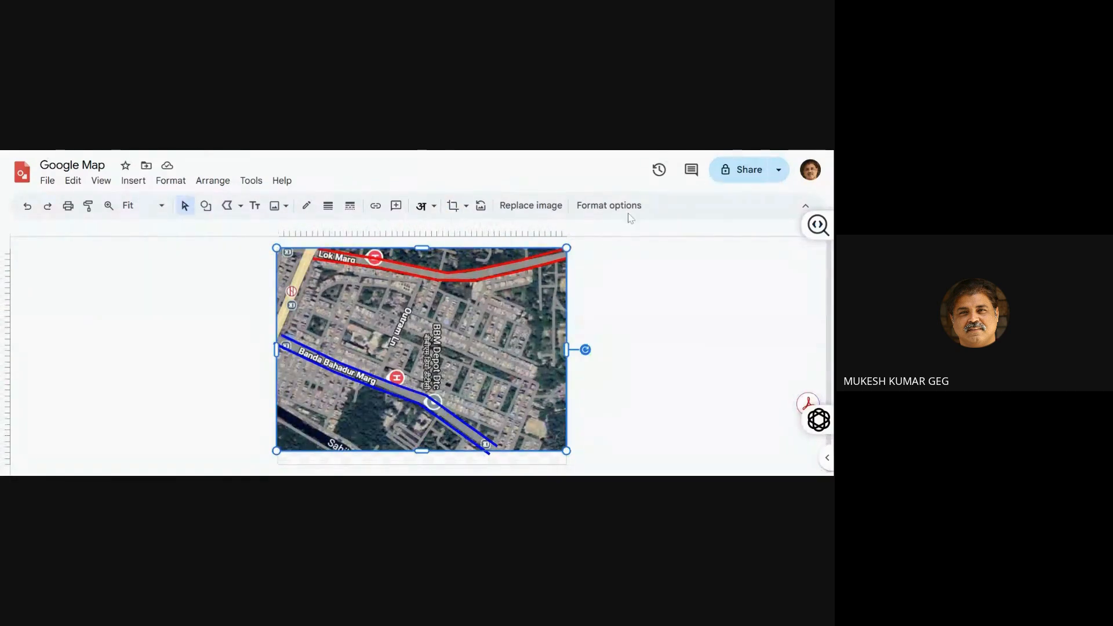
Try the light red Light 2 recolour on the map image, and restore it to No recolour
click(609, 207)
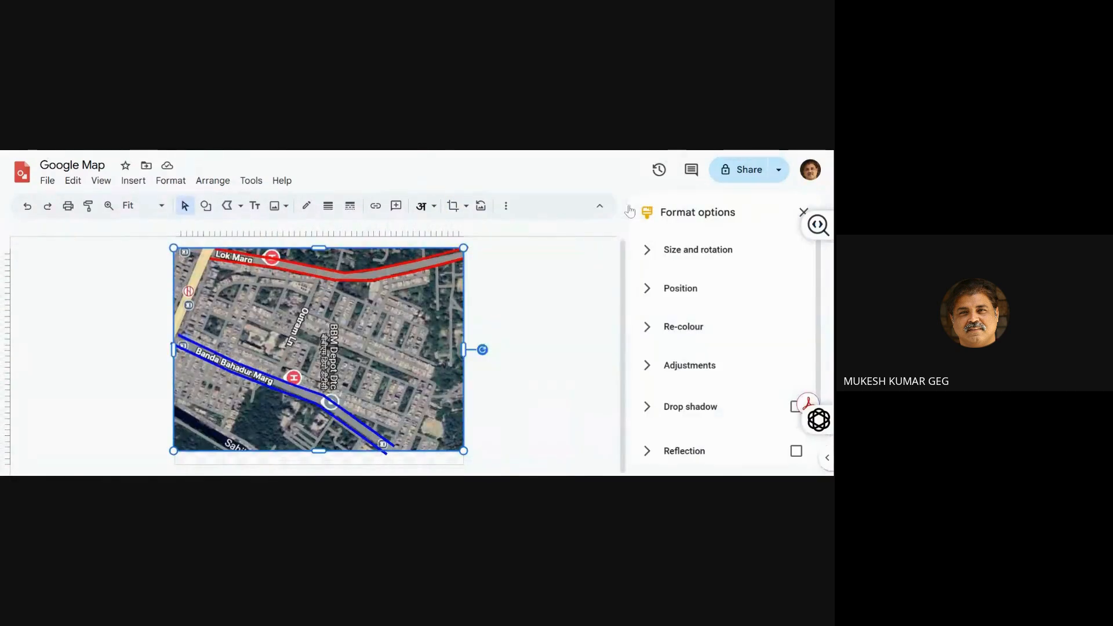
click(675, 336)
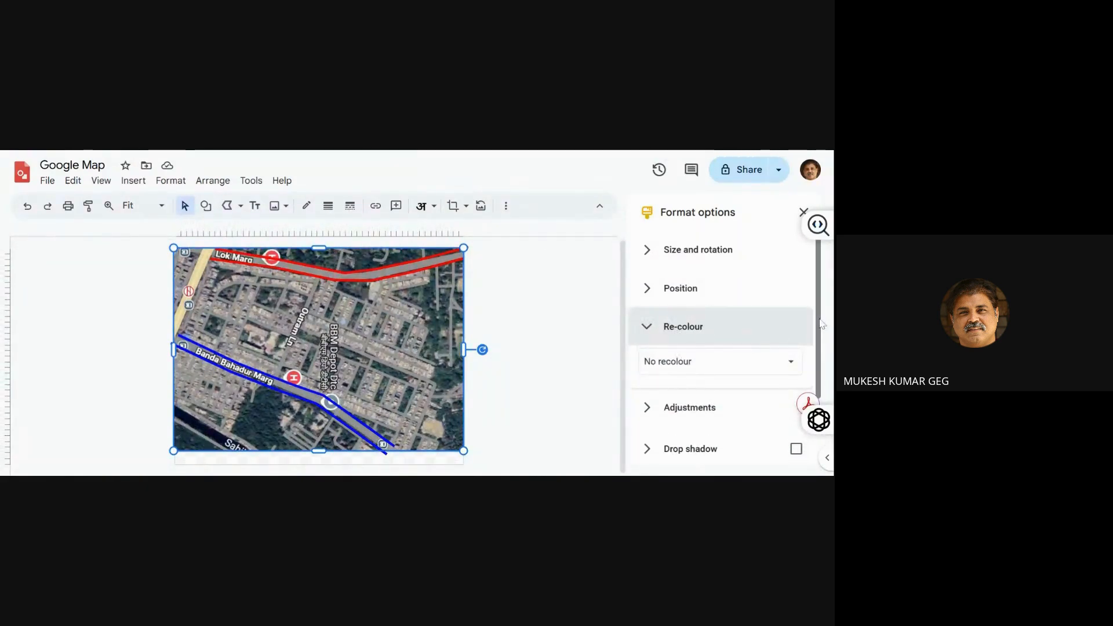
scroll(822, 324, down, 2)
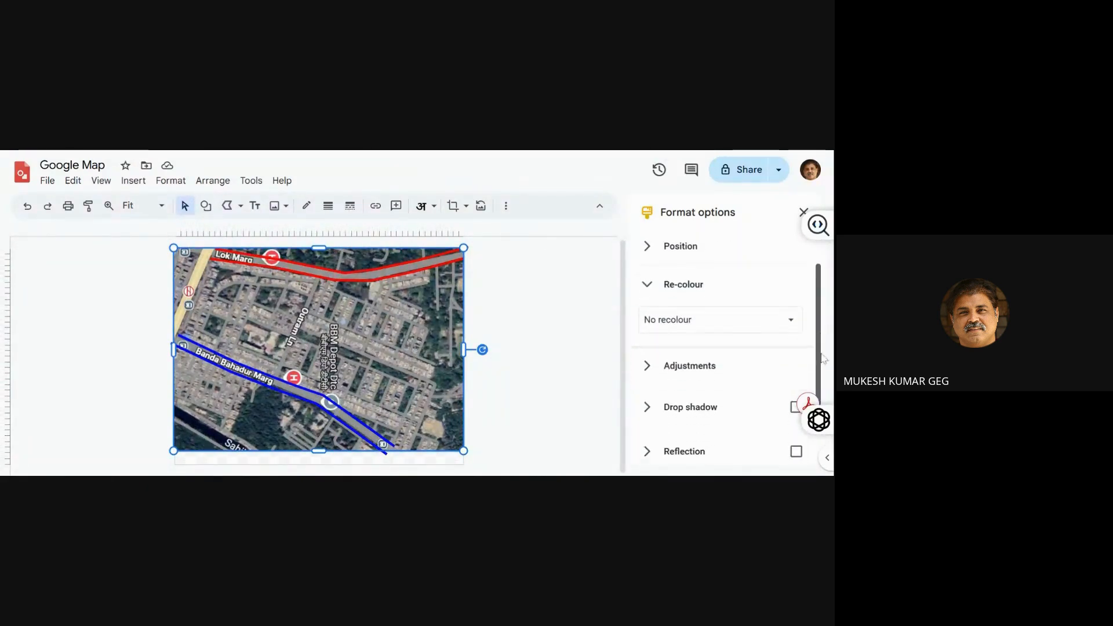
click(772, 313)
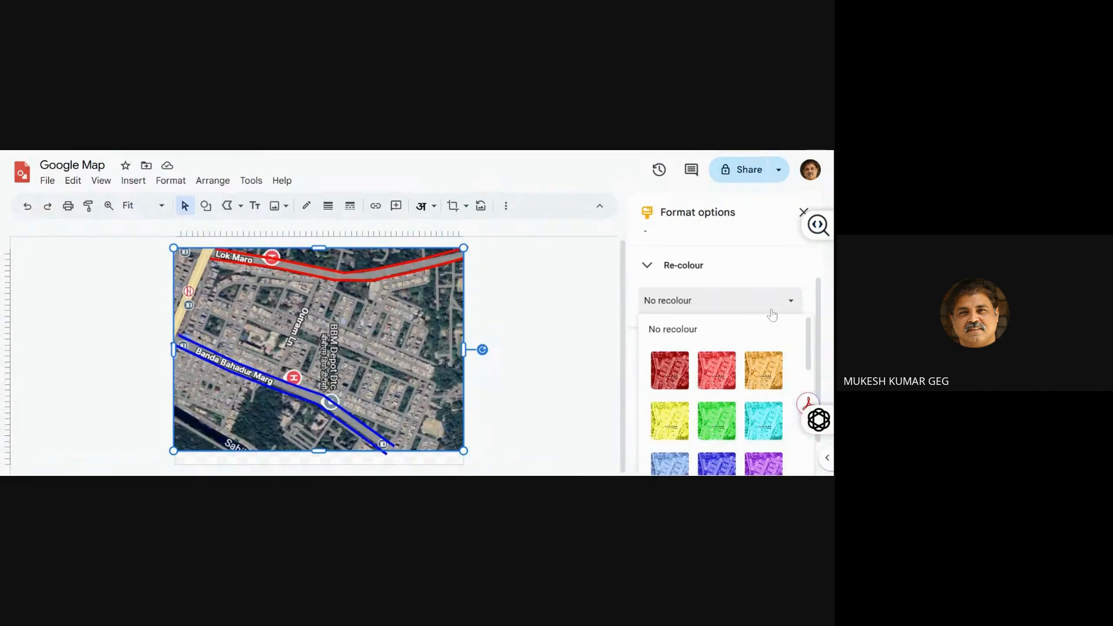
click(729, 375)
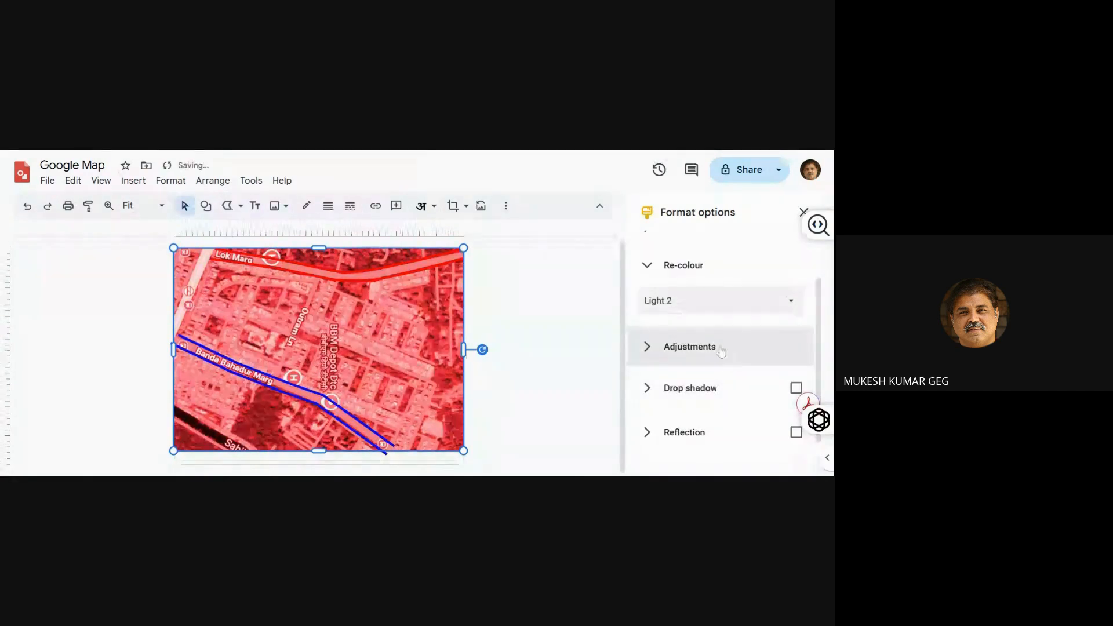
click(713, 311)
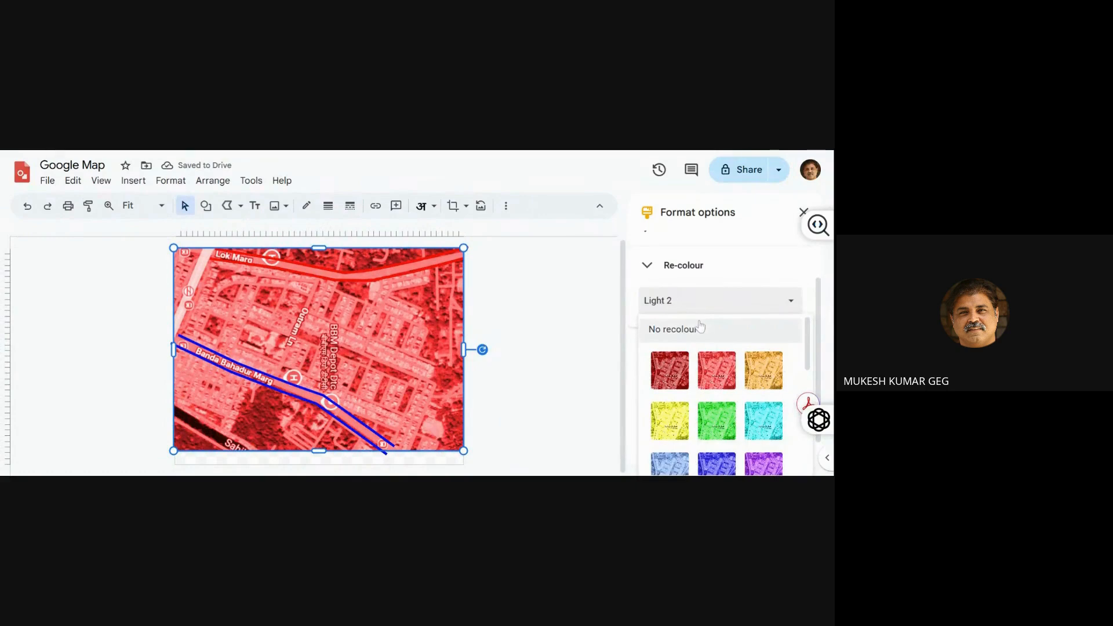
click(709, 330)
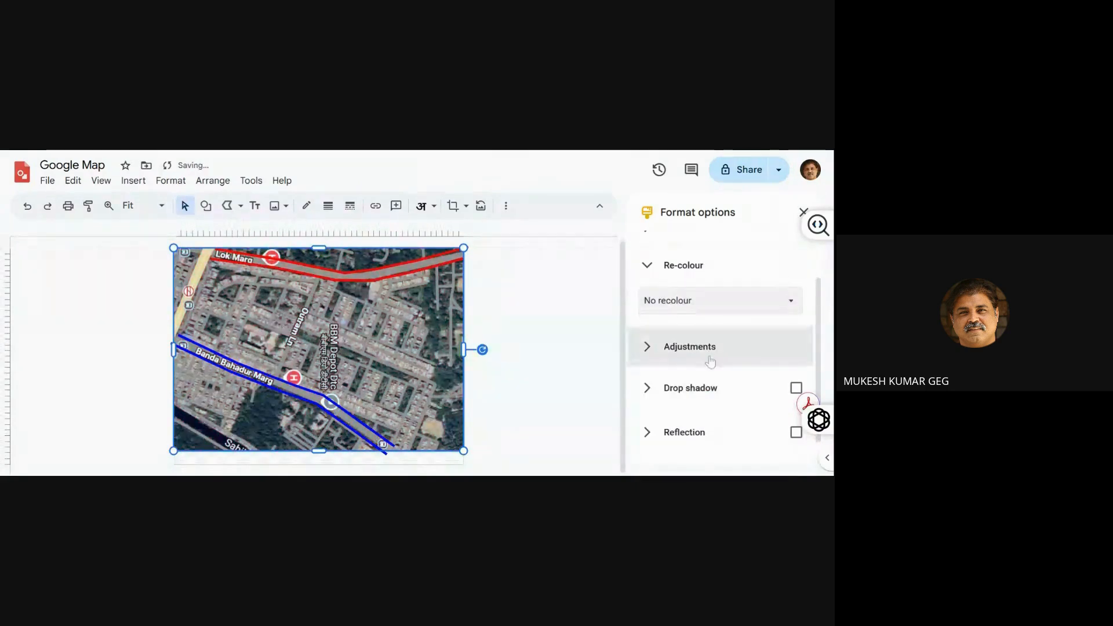
Adjust the map image to 38% brightness and -64% contrast so the traced lines stand out
click(728, 362)
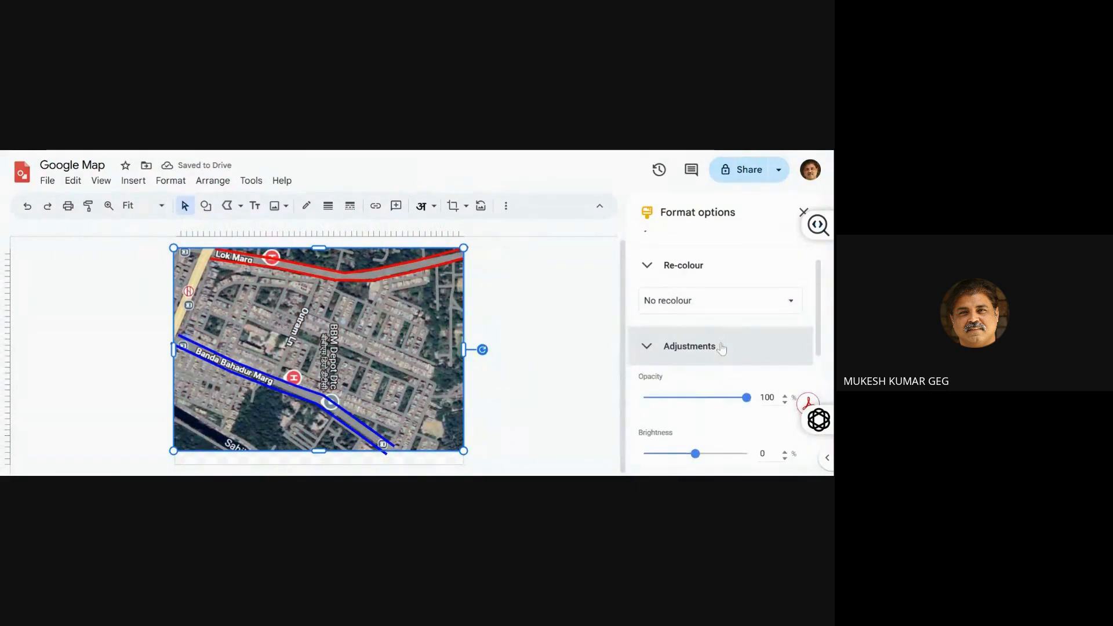
scroll(818, 318, down, 3)
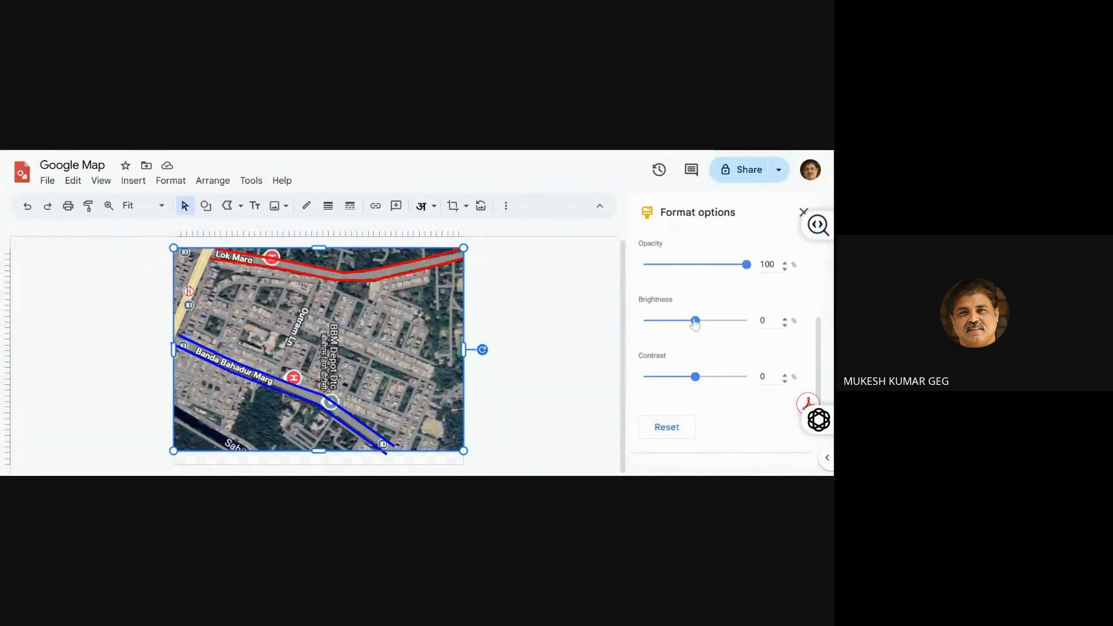
drag(695, 321, 715, 335)
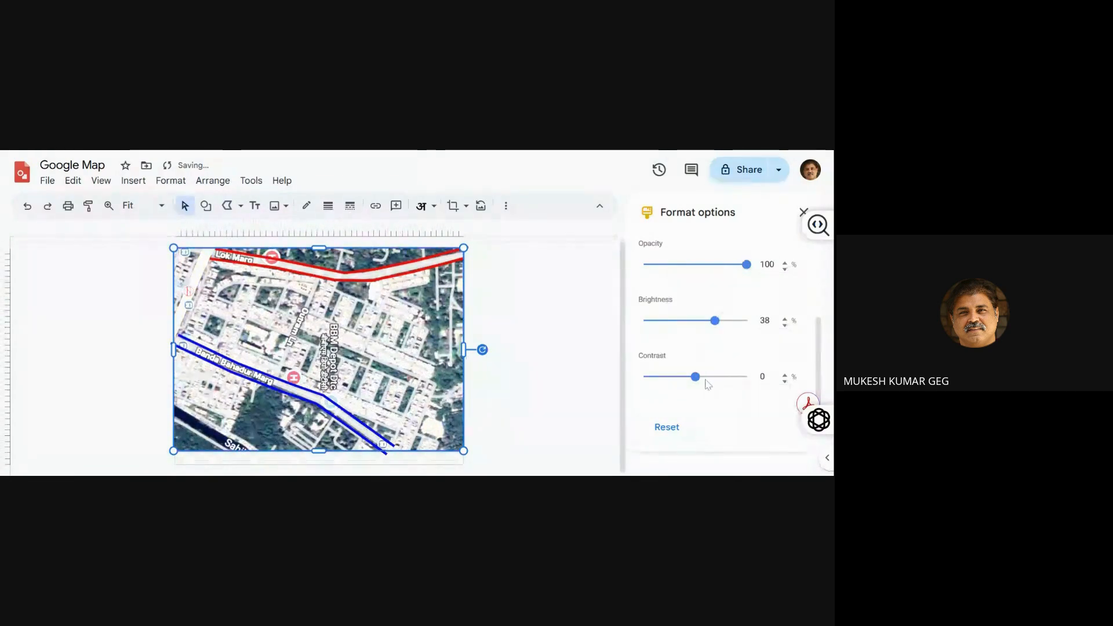
mouse_move(696, 385)
mouse_down()
mouse_move(667, 384)
mouse_move(708, 383)
mouse_move(675, 385)
mouse_up()
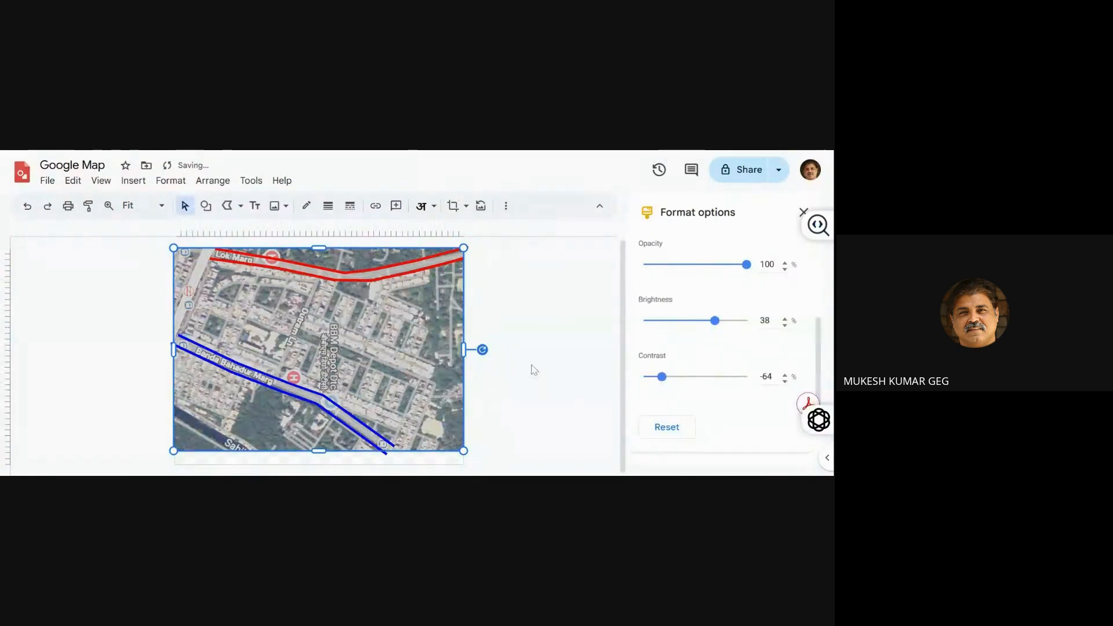
click(532, 369)
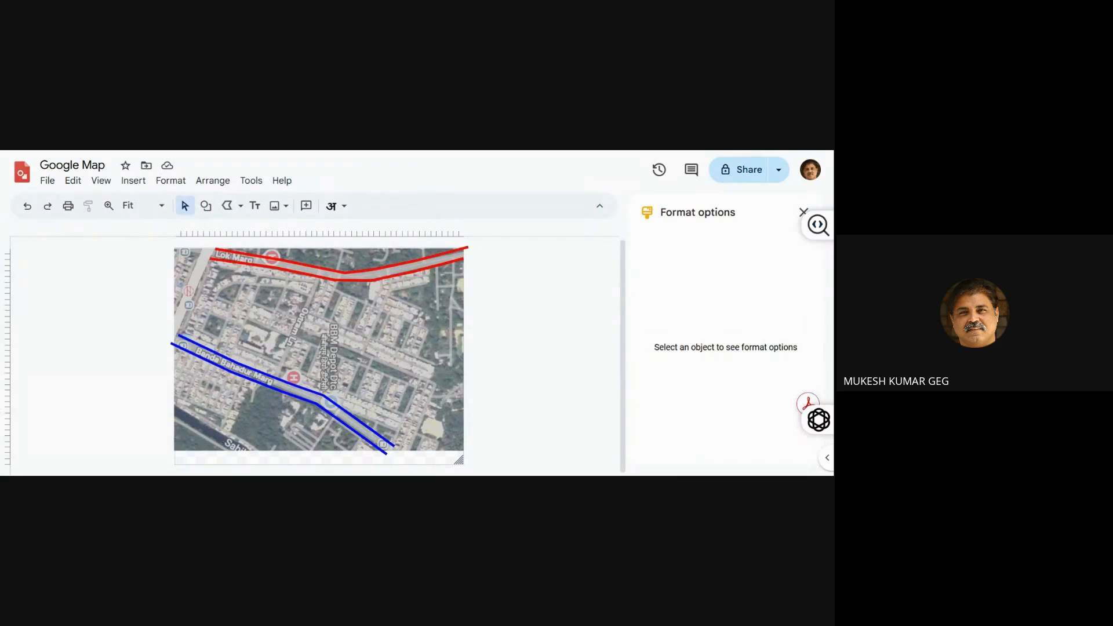
Add a text box reading "LOK MARG" on the map just below the red road lines
click(255, 205)
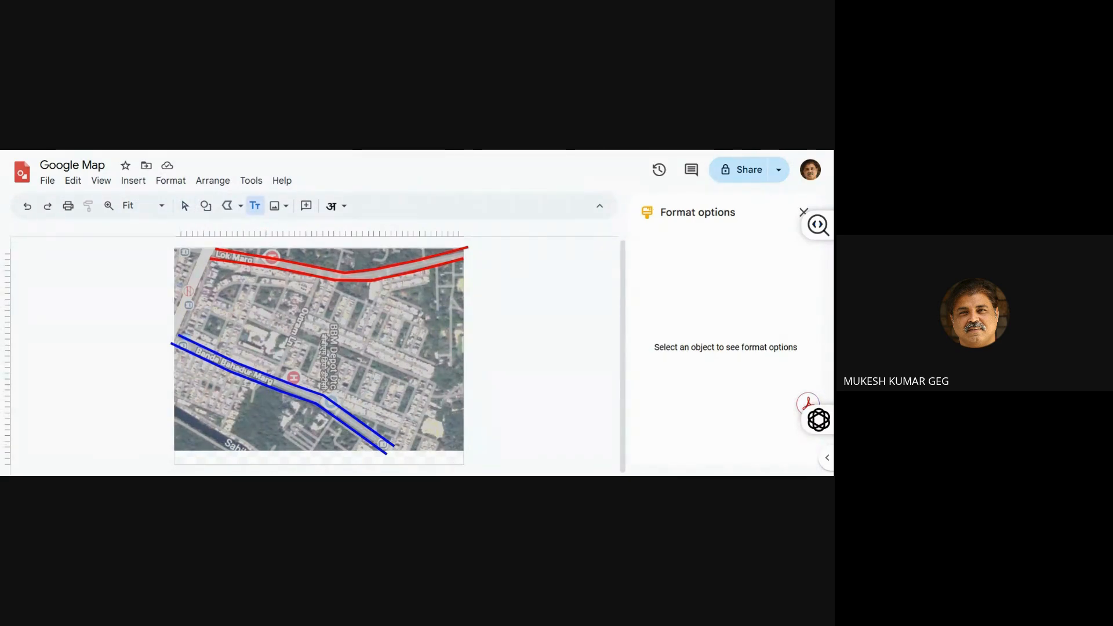
drag(265, 281, 344, 314)
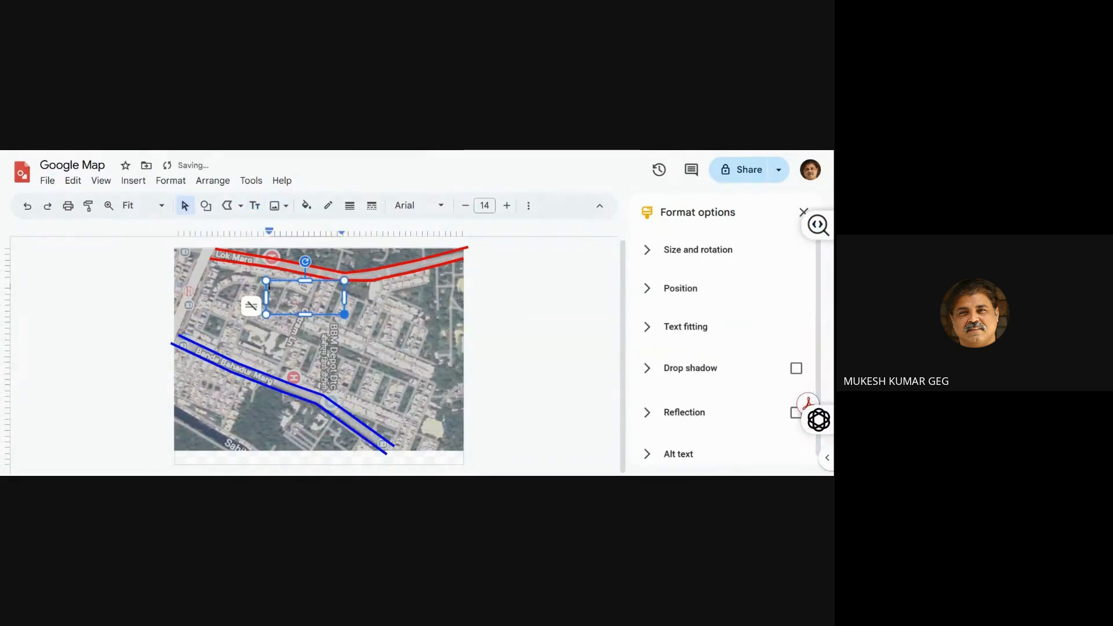
text(LOK MARG)
Format the LOK MARG label text in the Impact font at size 39
key(ctrl+a)
key(ctrl+shift+period)
key(ctrl+shift+period)
key(ctrl+shift+period)
key(ctrl+shift+period)
key(ctrl+shift+period)
key(ctrl+shift+period)
key(ctrl+shift+period)
key(ctrl+shift+period)
key(ctrl+shift+period)
key(ctrl+shift+period)
key(ctrl+shift+period)
key(ctrl+shift+period)
key(ctrl+shift+period)
key(ctrl+shift+period)
key(ctrl+shift+period)
key(ctrl+shift+period)
key(ctrl+shift+period)
key(ctrl+shift+period)
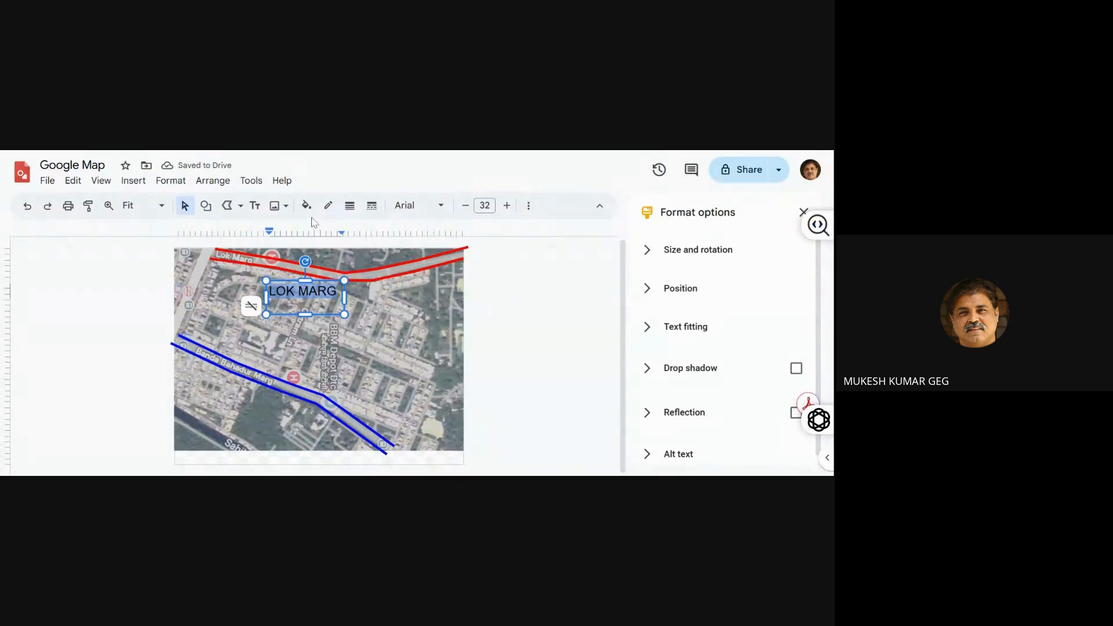
click(407, 207)
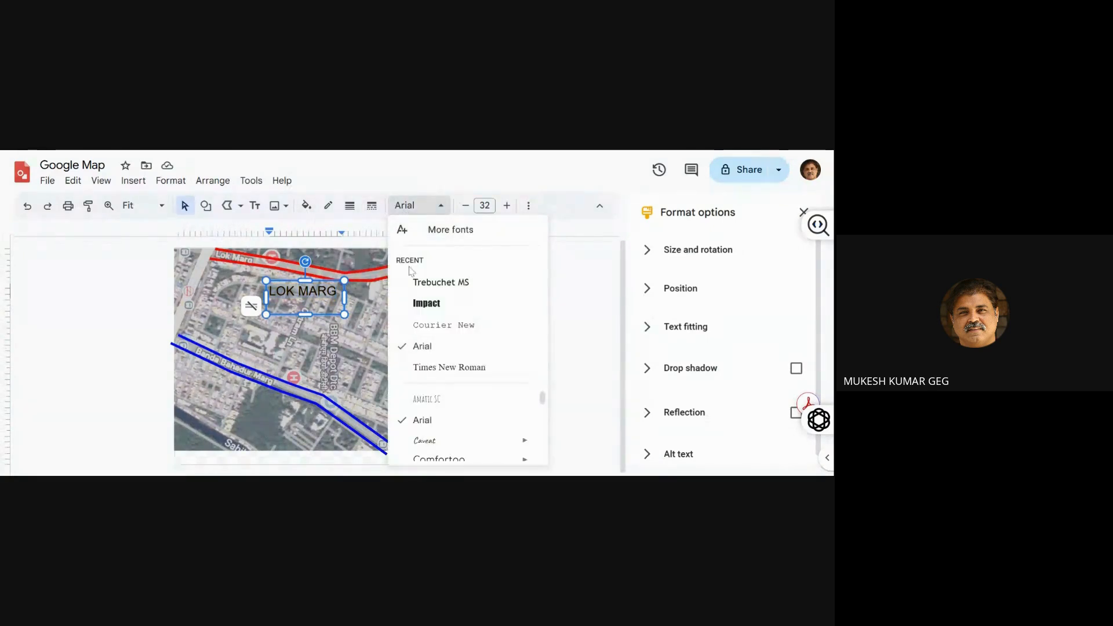
click(423, 304)
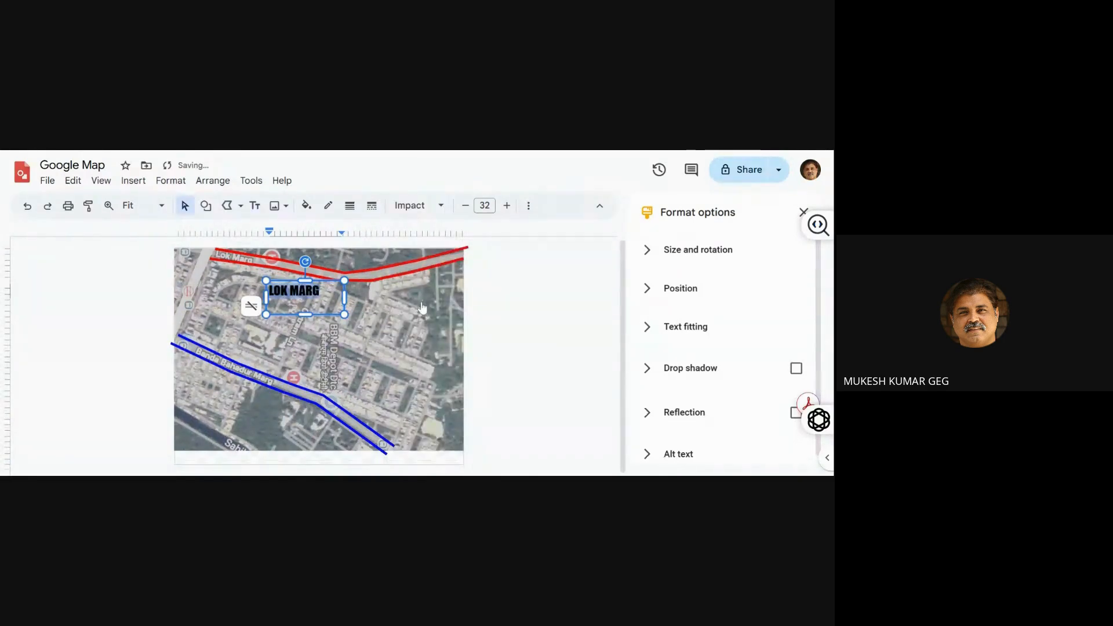
key(ctrl+shift+period)
key(ctrl+shift+period)
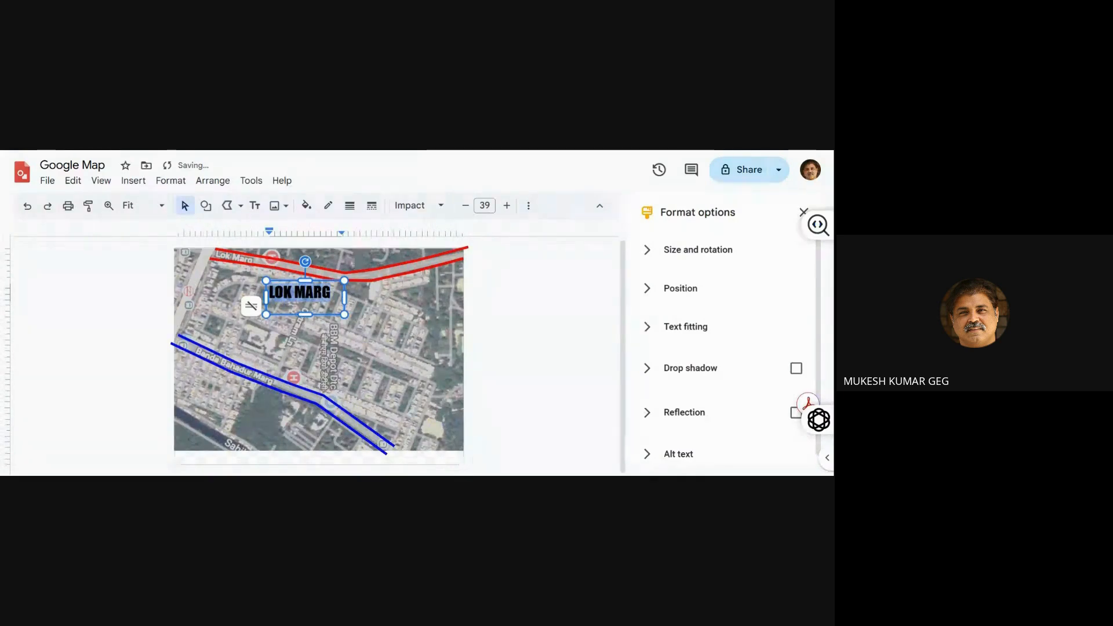
Shorten the LOK MARG text box, nudge it up and tilt it slightly clockwise to follow the red road lines
drag(305, 314, 304, 302)
key(Up)
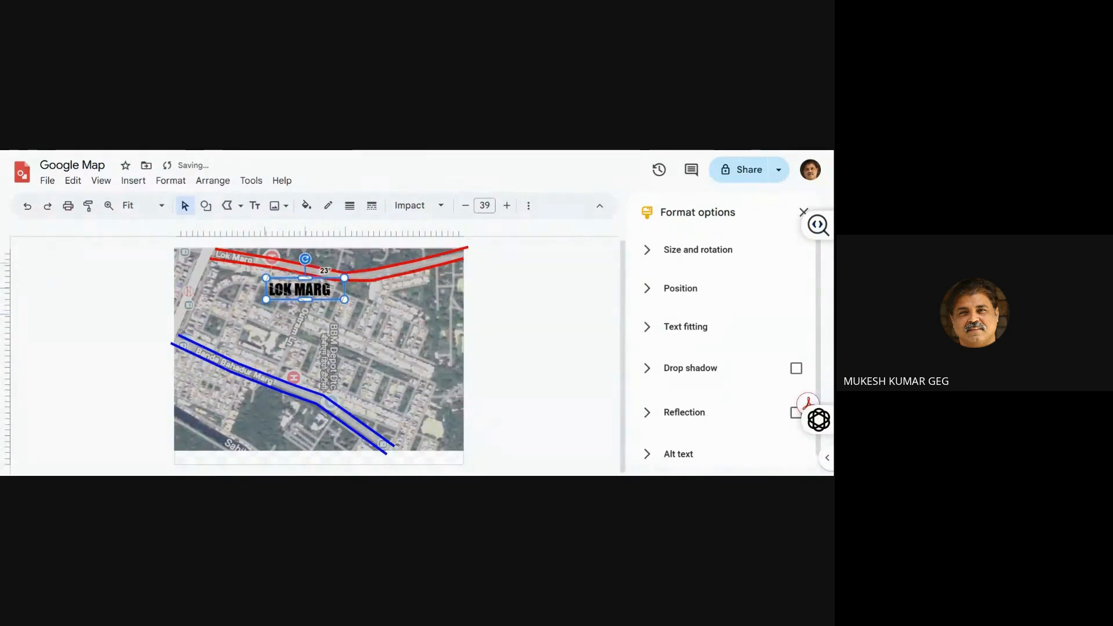
drag(305, 260, 309, 259)
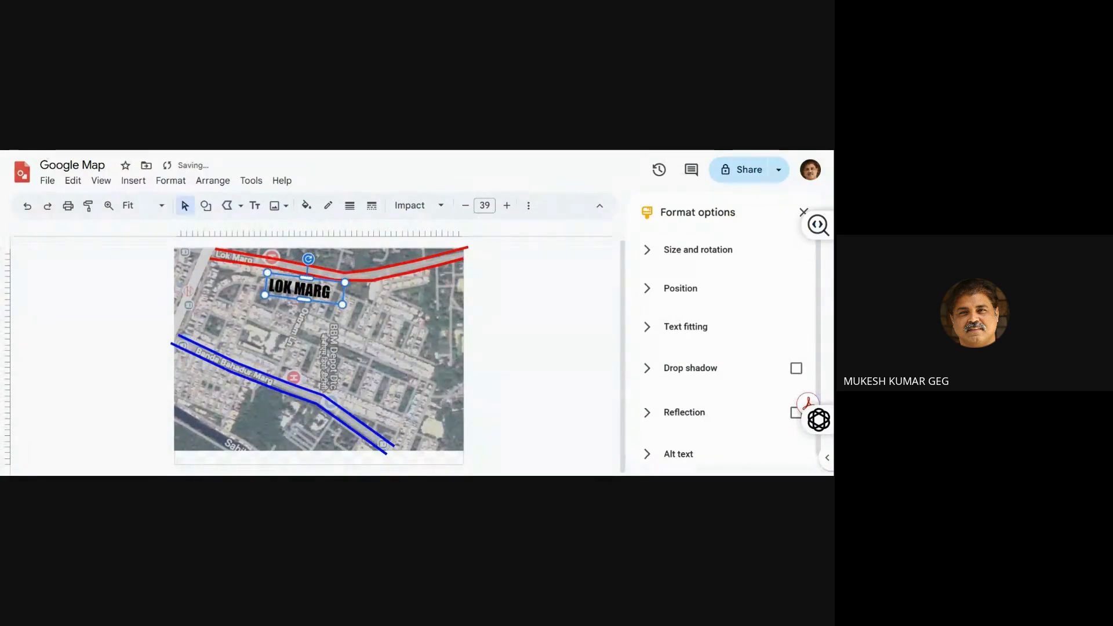
click(133, 300)
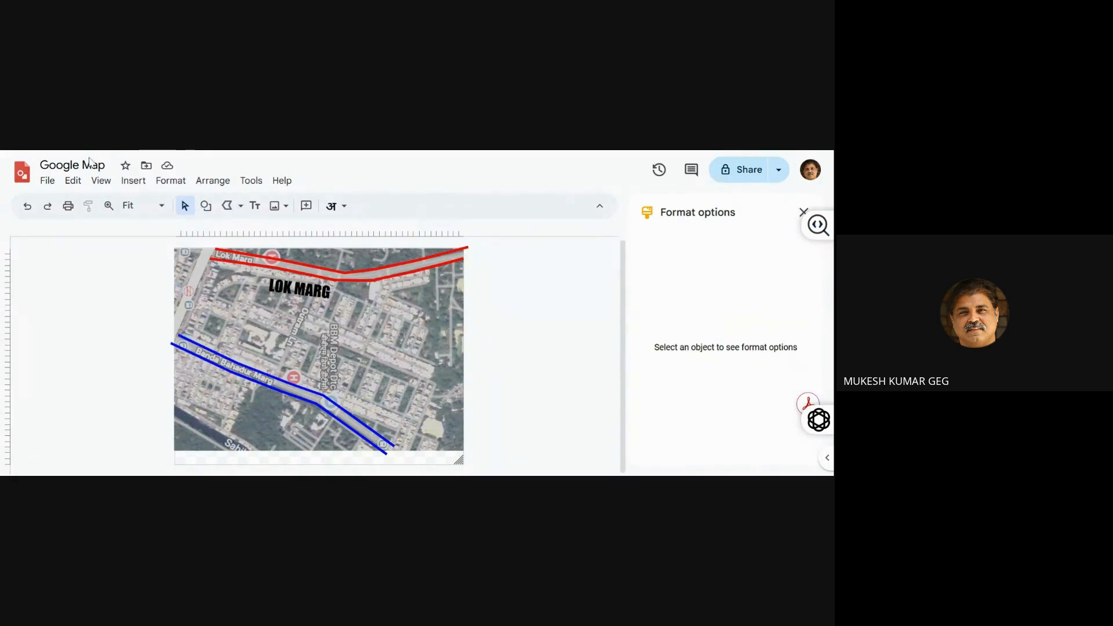
Switch the drawing's page setup to a custom size measured in inches
click(48, 181)
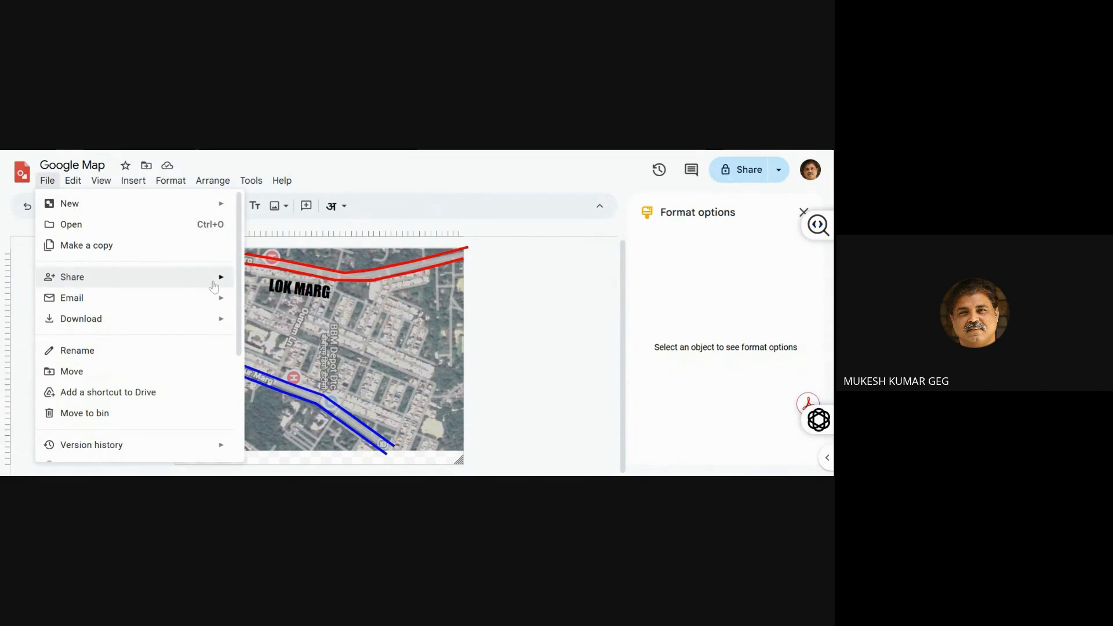
mouse_move(214, 283)
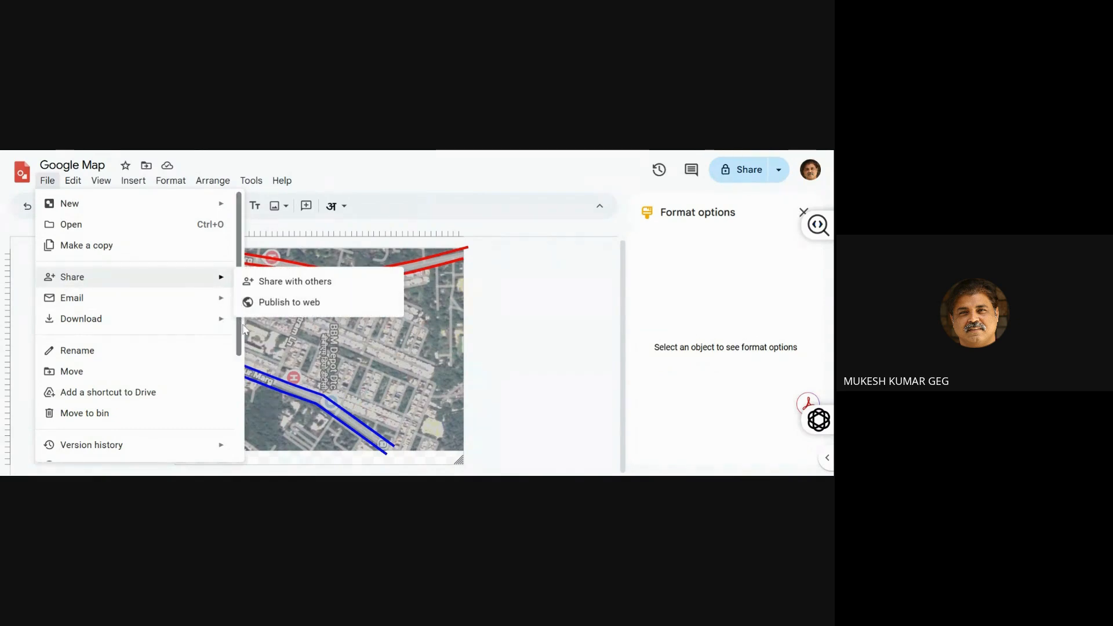
scroll(241, 326, down, 3)
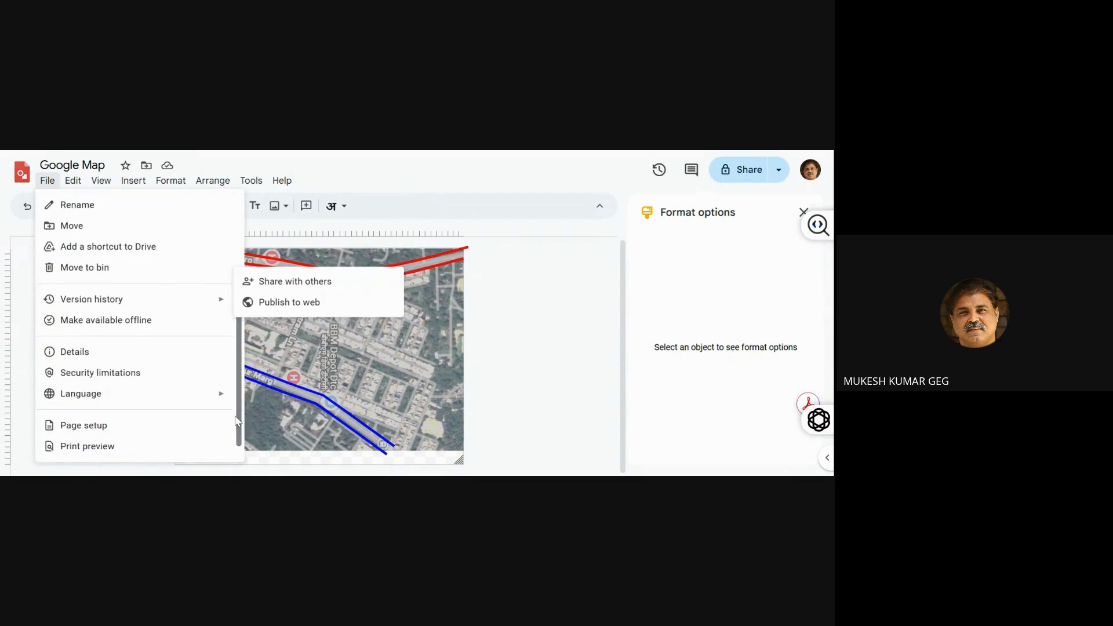
click(149, 423)
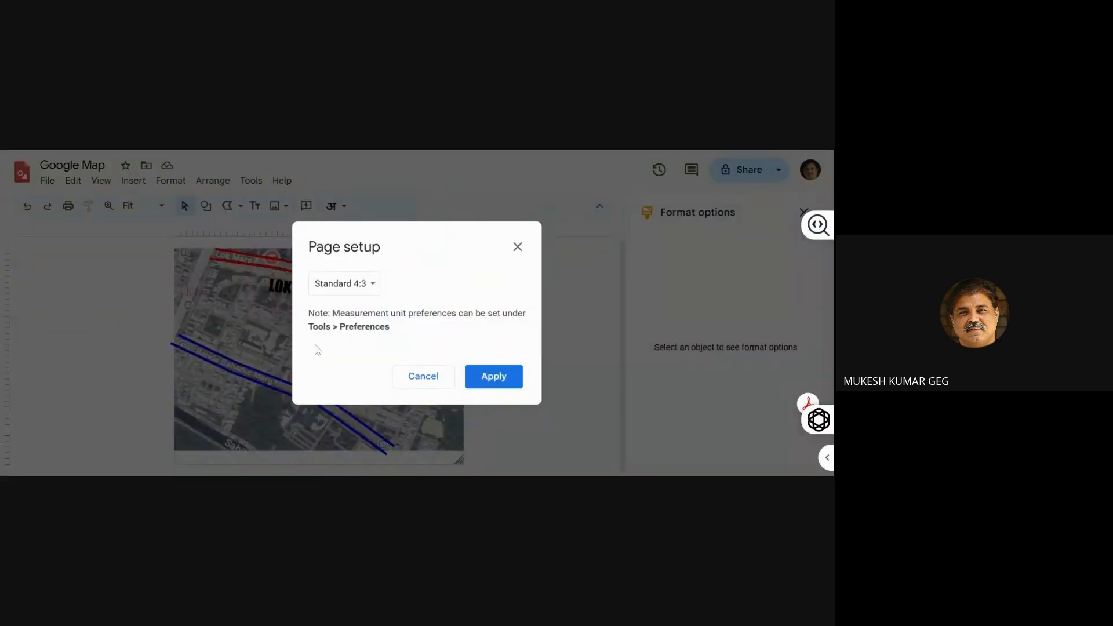
click(371, 285)
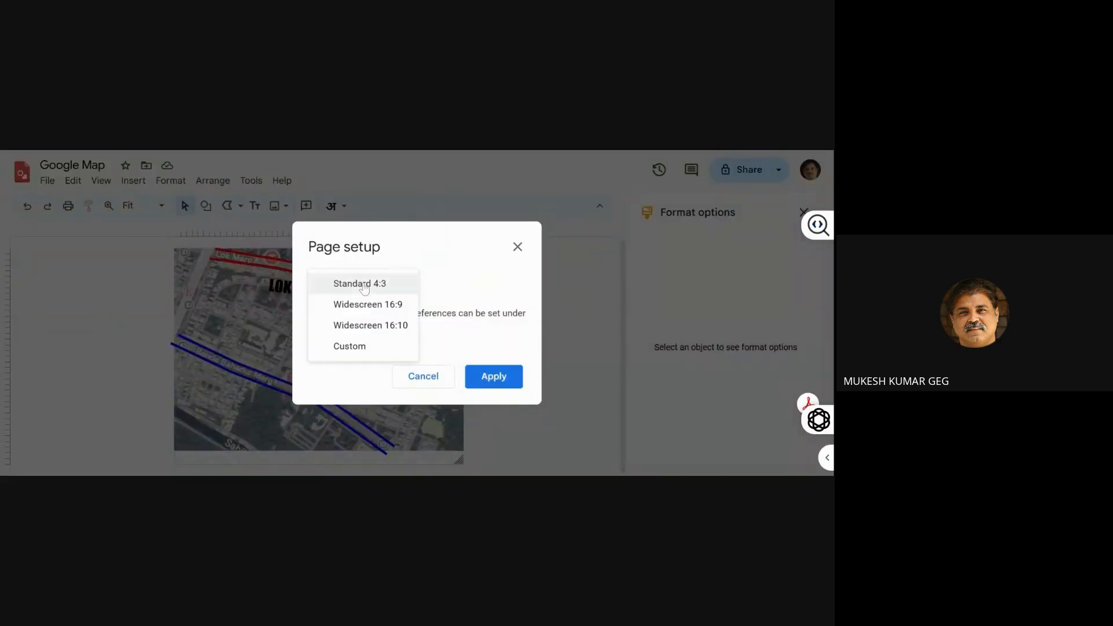
click(364, 344)
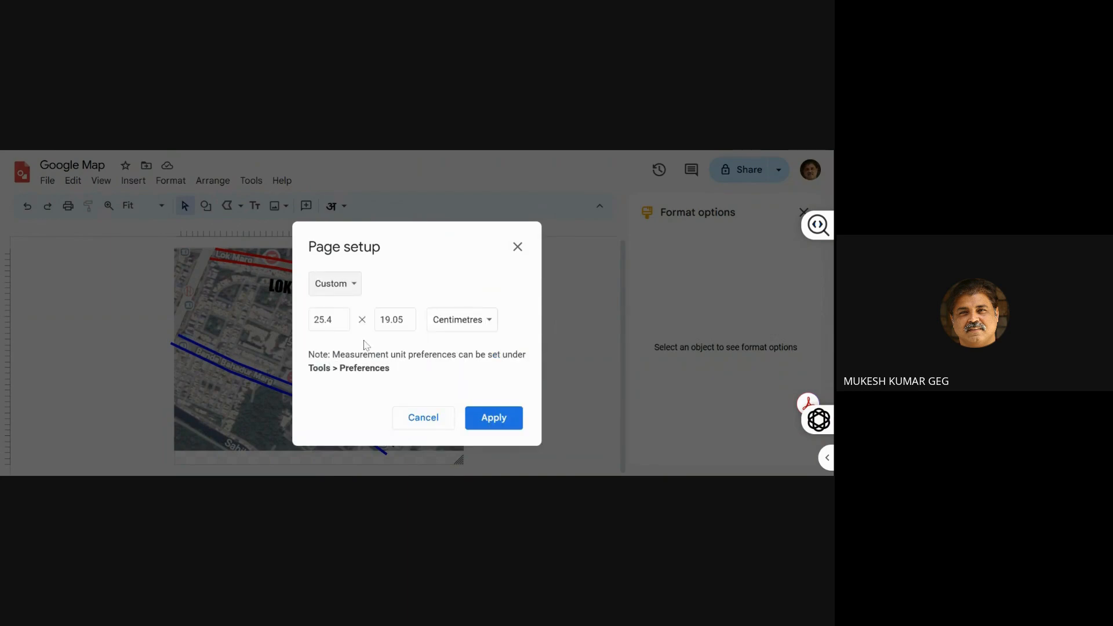
click(438, 323)
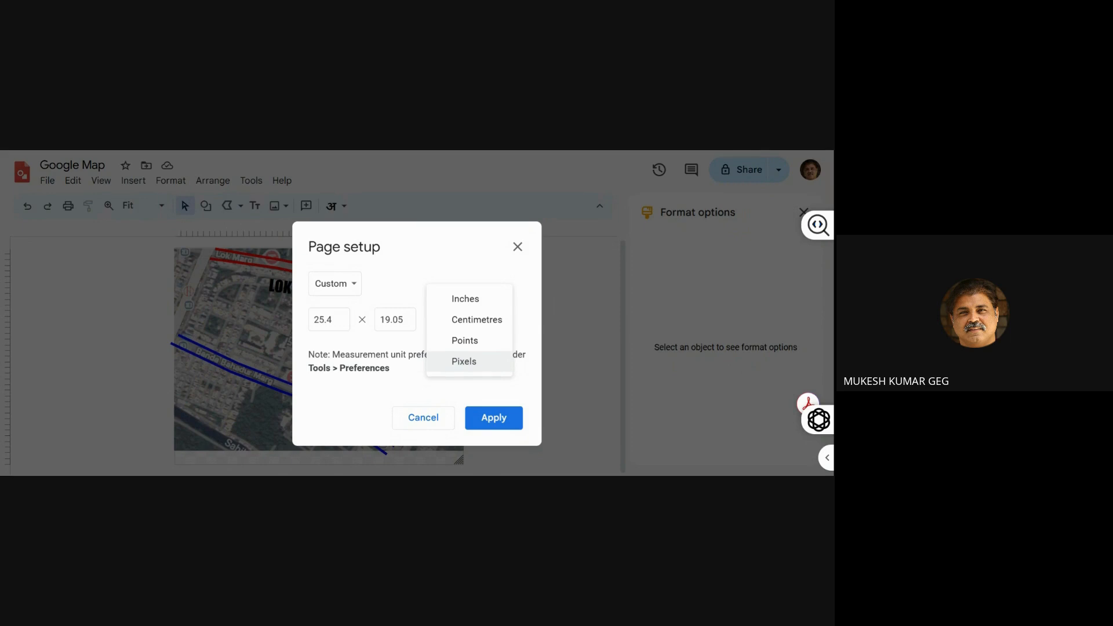
click(461, 300)
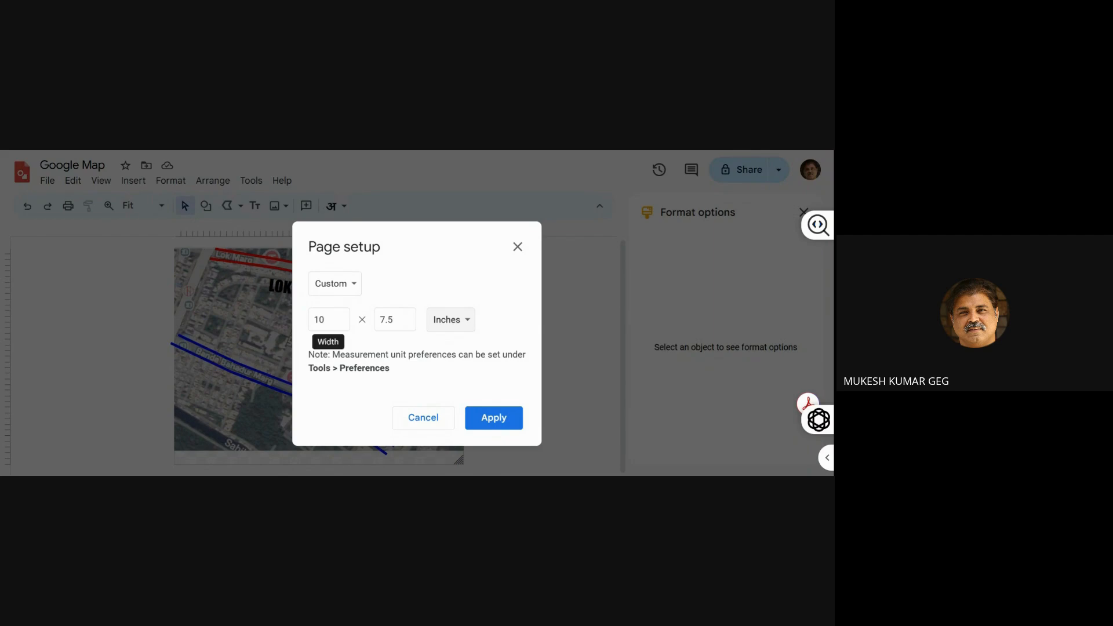
Set the custom page size to 40 by 30 inches and apply it
double_click(328, 320)
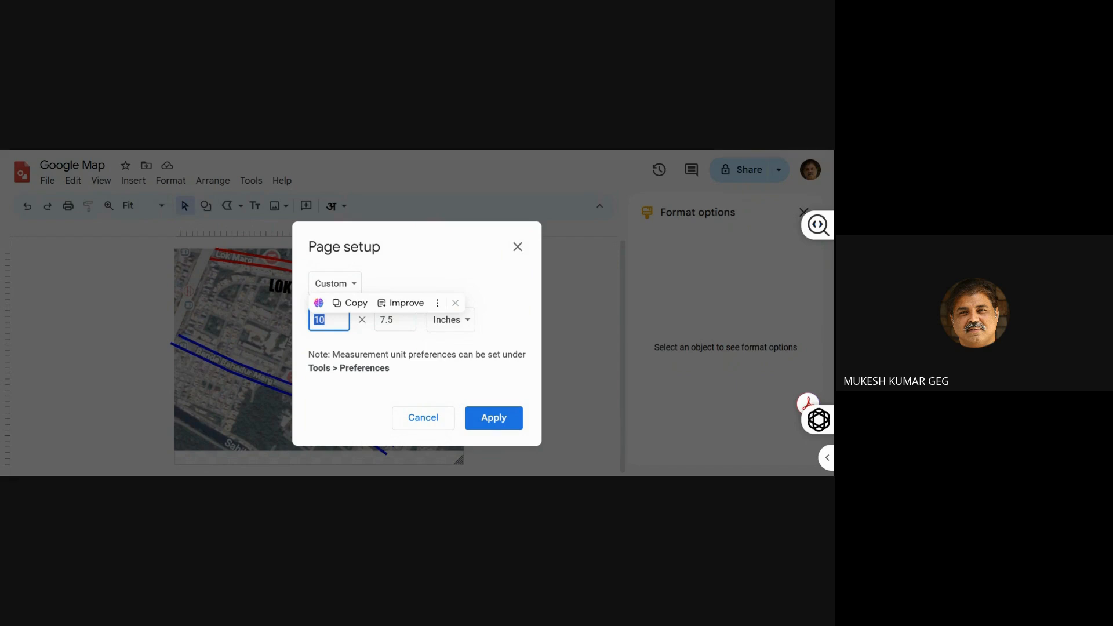
text(40)
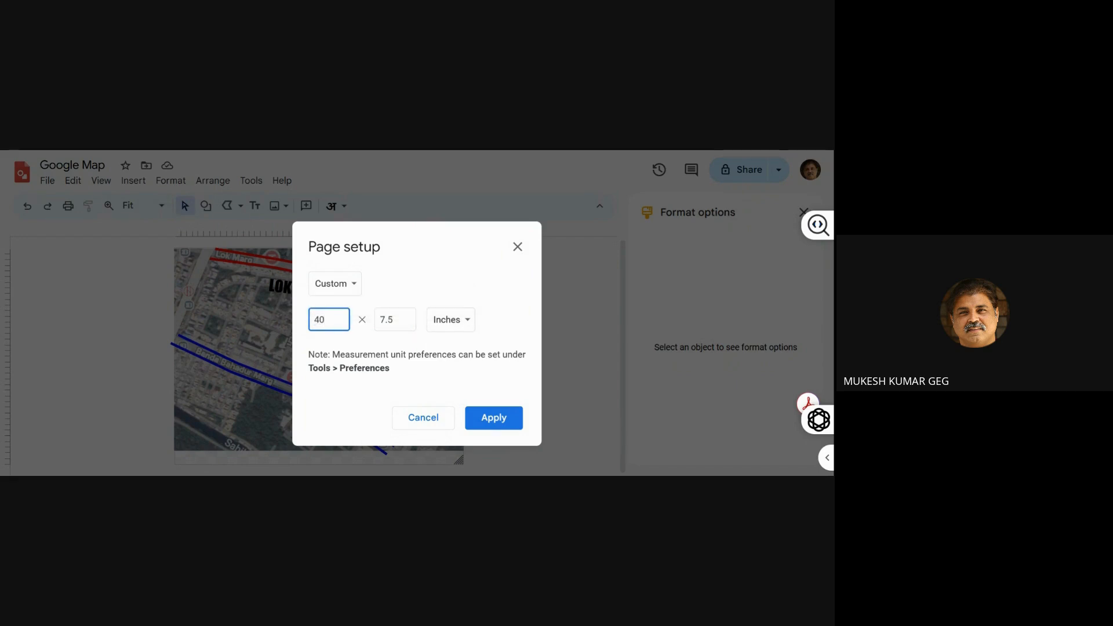
key(Tab)
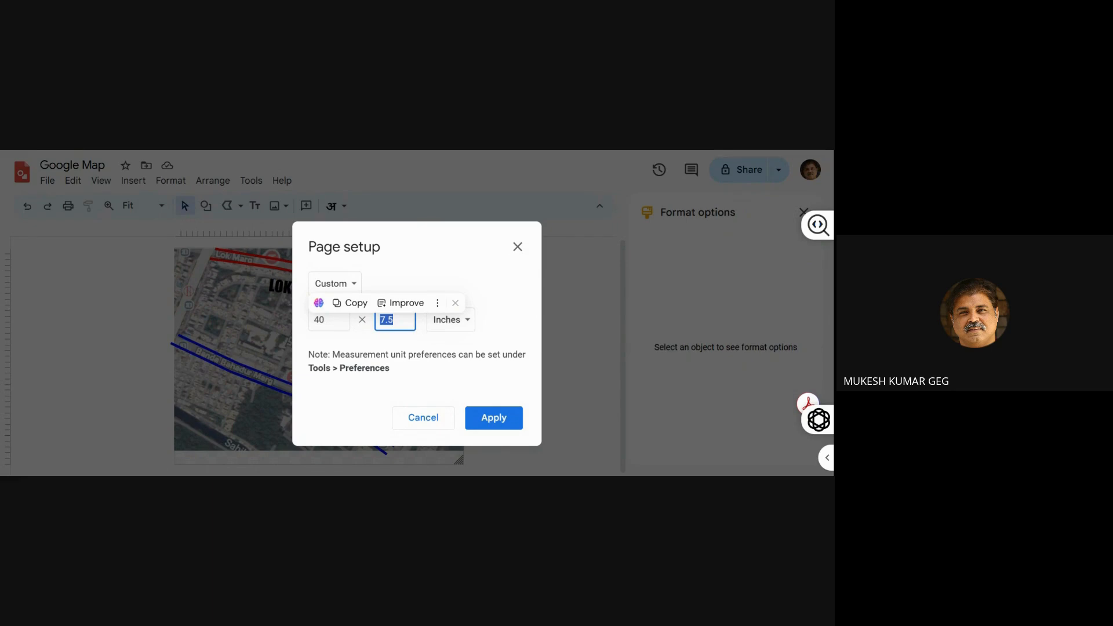
text(15)
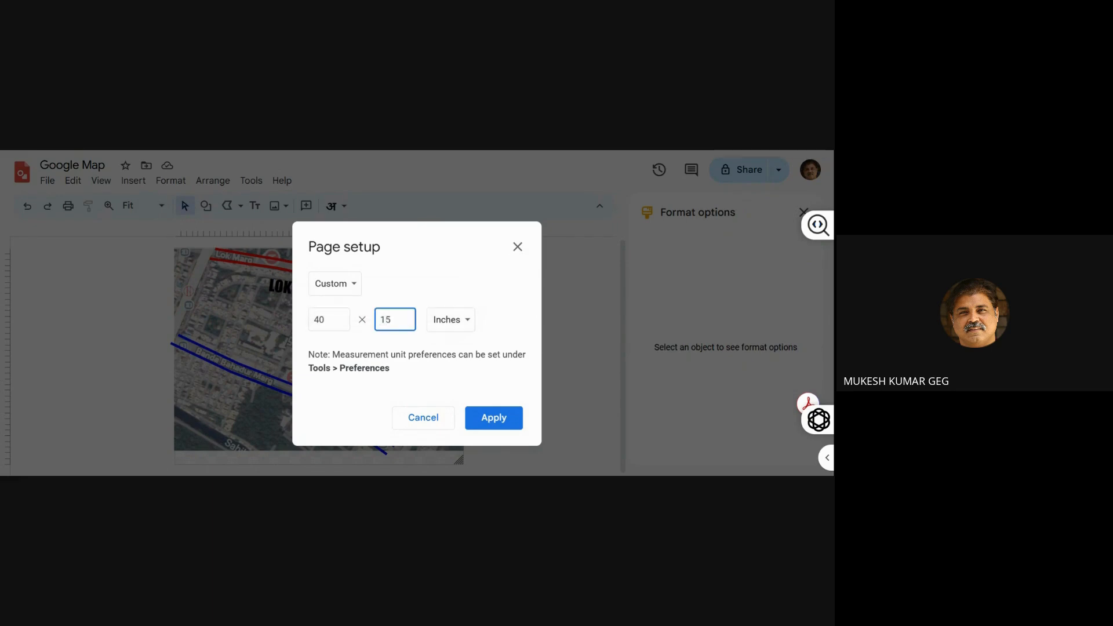
key(BackSpace)
key(BackSpace)
text(30)
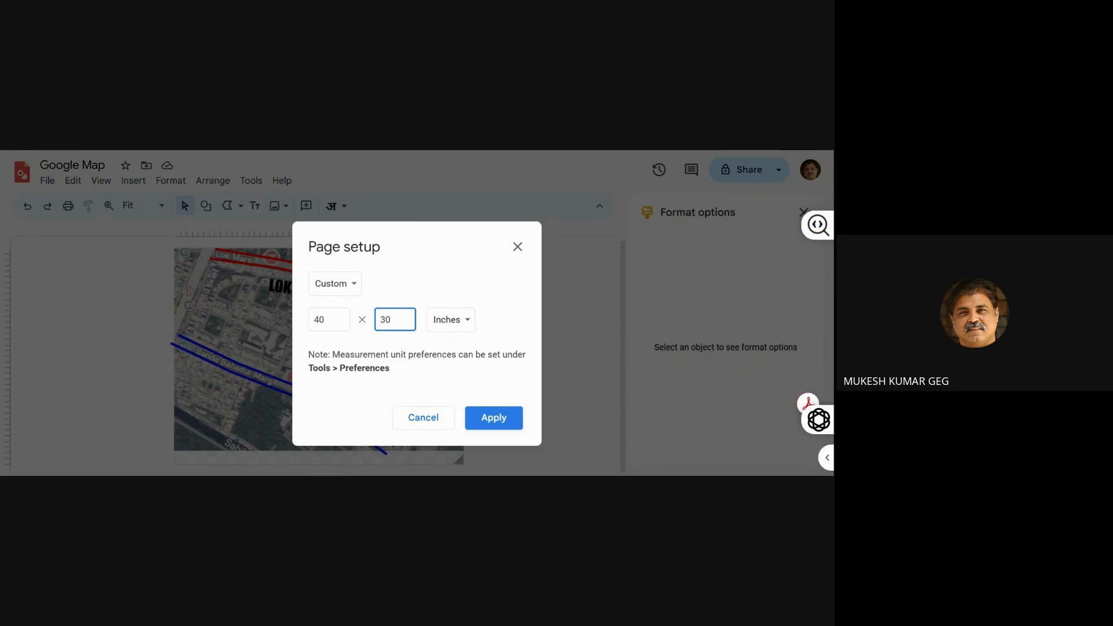
click(482, 423)
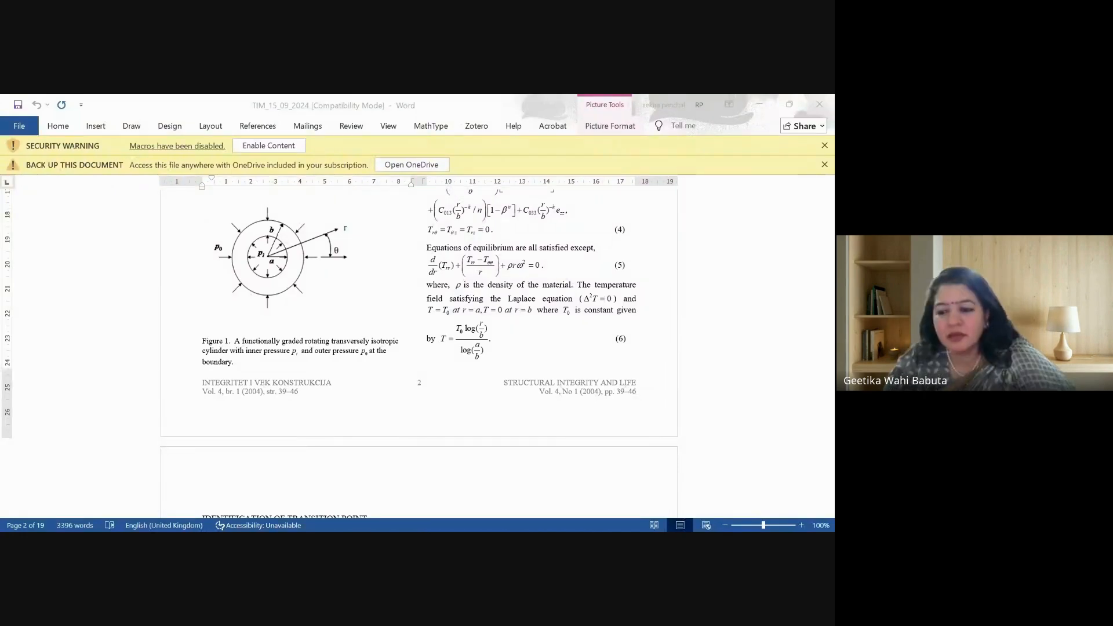
key(alt+Tab)
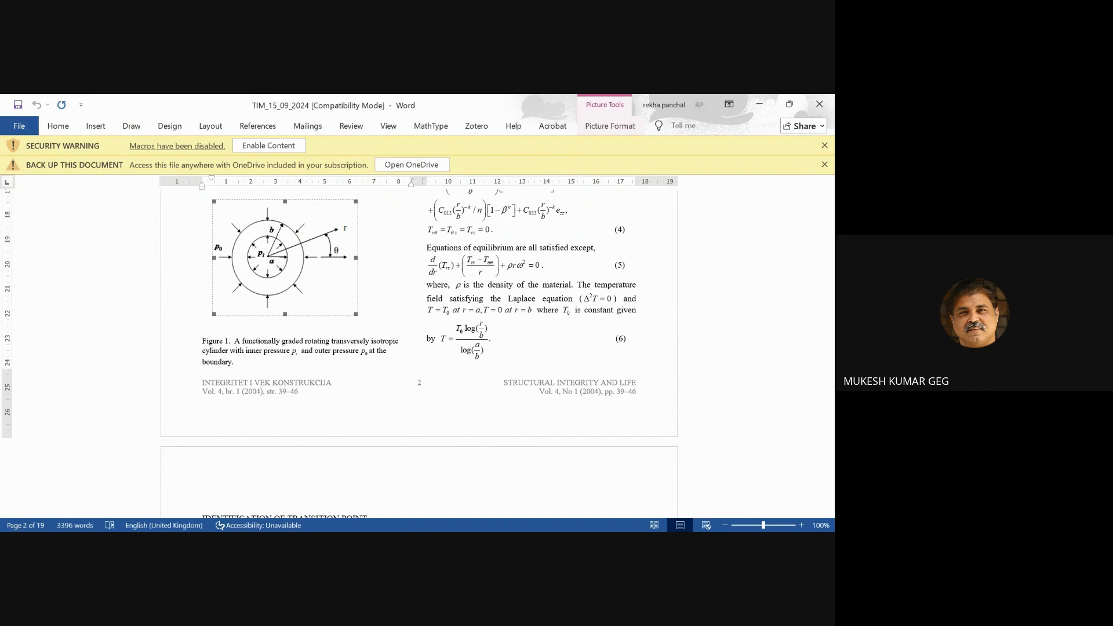
key(alt+Tab)
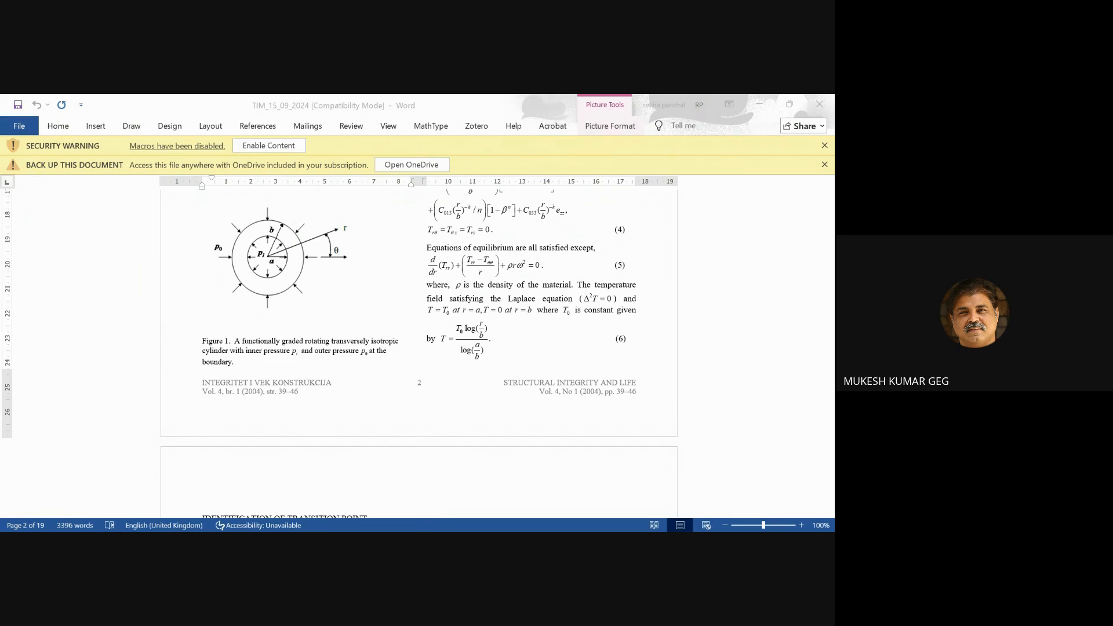
key(alt+Tab)
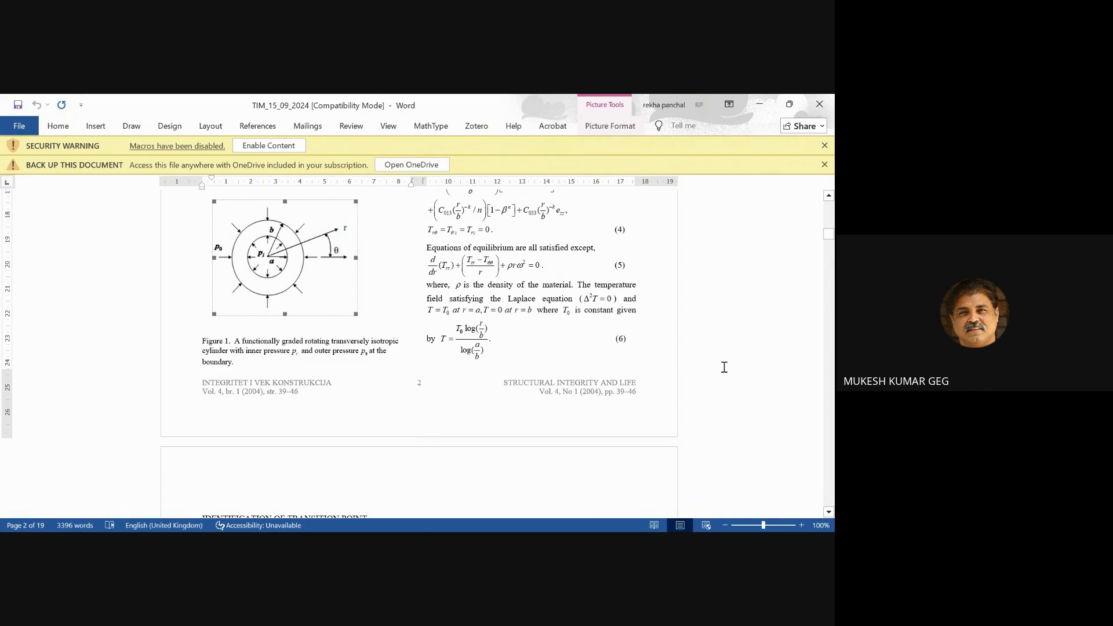
Switch to the Free Style Lines drawing in Google Drawings and paste the copied cylinder figure into it
click(480, 506)
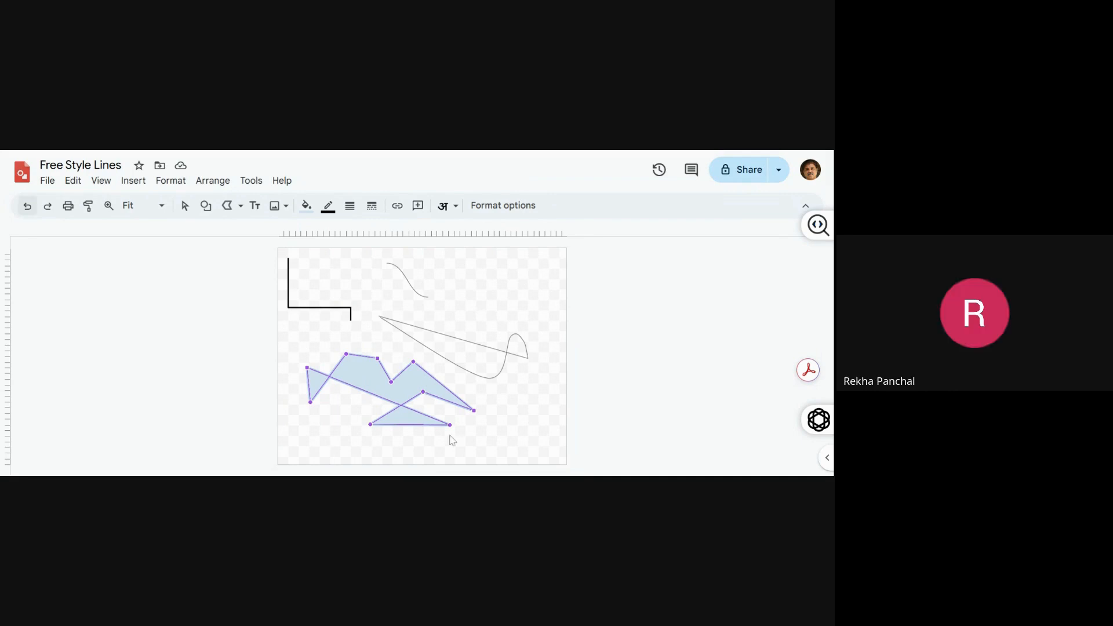
click(490, 316)
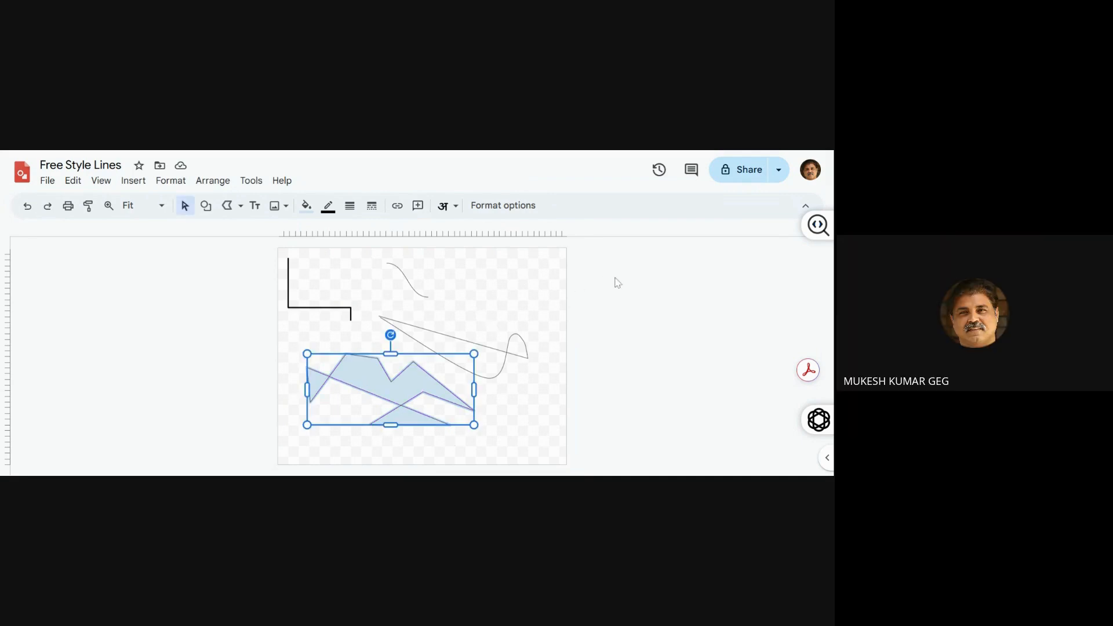
key(ctrl+v)
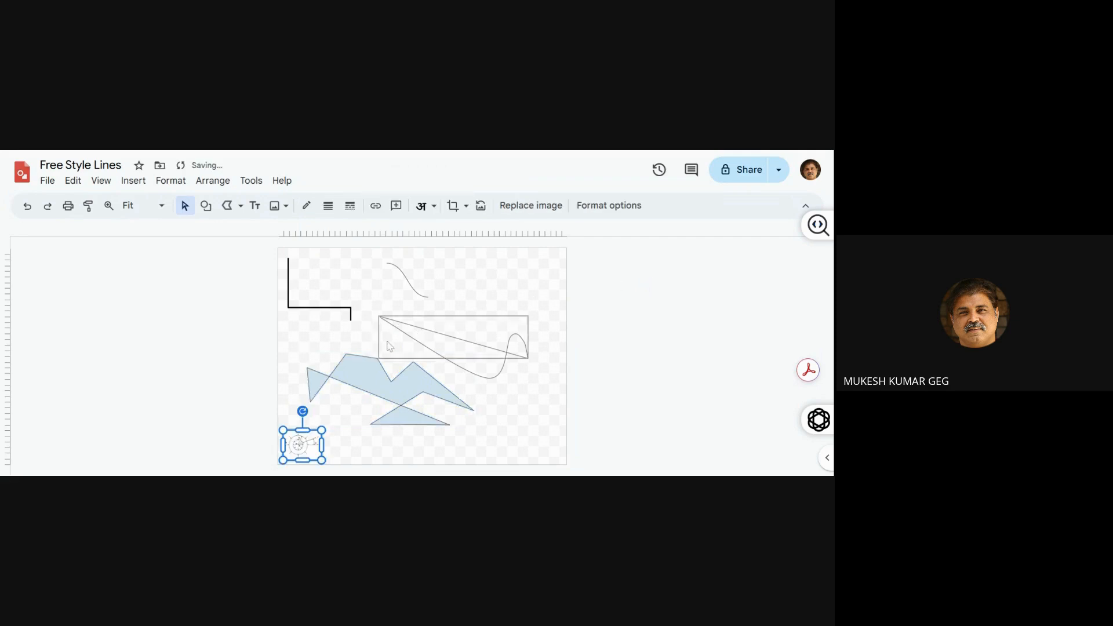
Delete the filled polygon, the long wavy curve, the elbow line and the slanted straight line from the page
click(367, 384)
key(Delete)
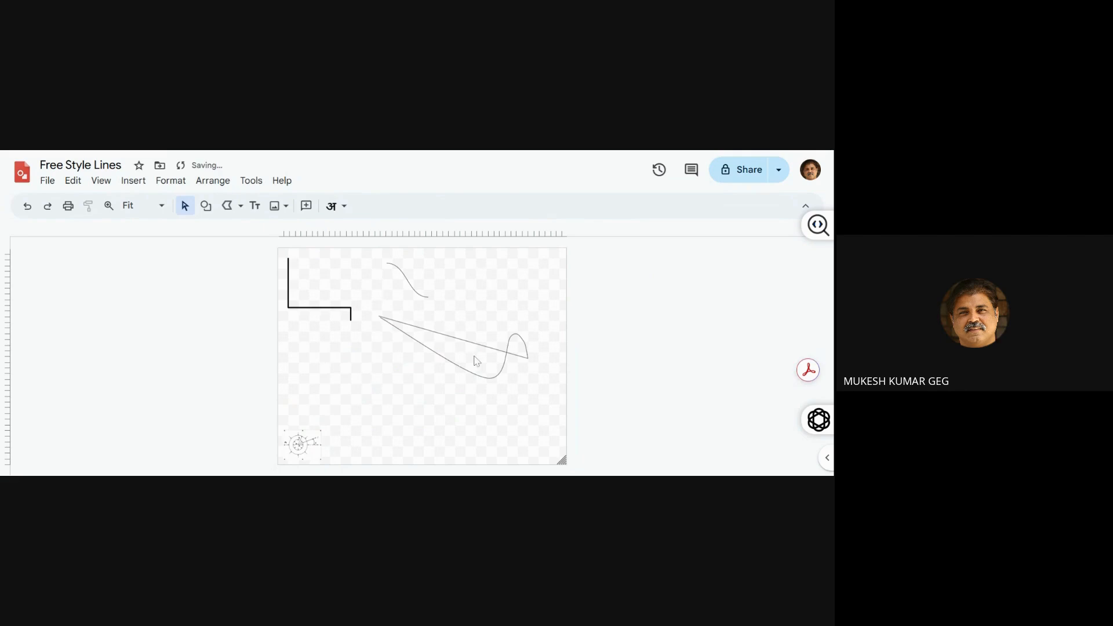
click(479, 376)
key(Delete)
click(312, 307)
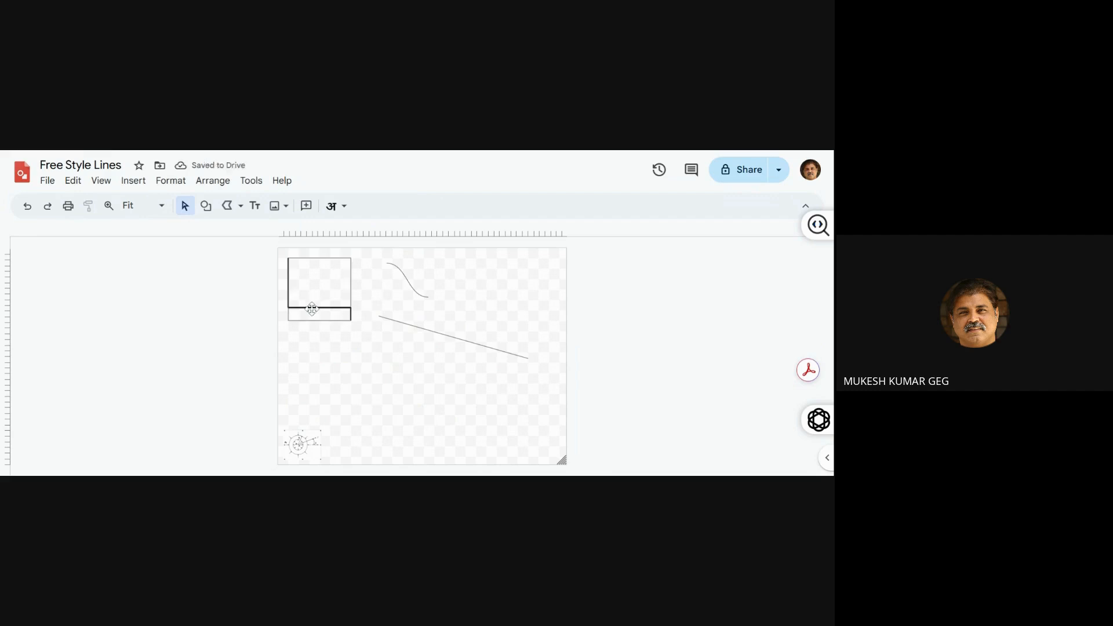
key(Delete)
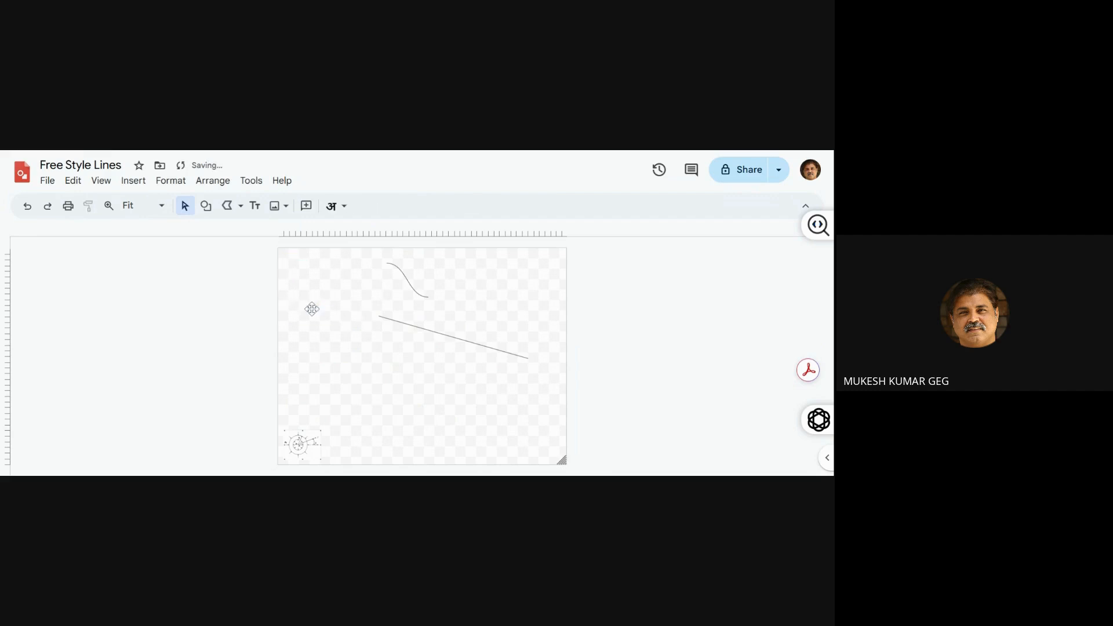
click(394, 326)
key(Delete)
Enlarge the pasted cylinder figure to cover most of the page and move it slightly up
click(314, 432)
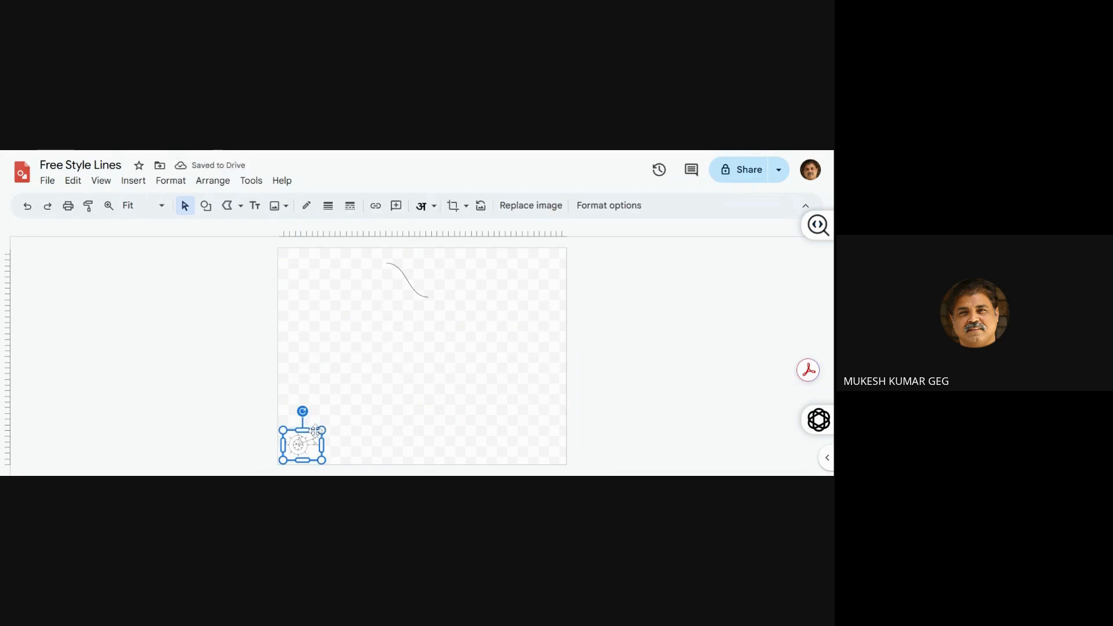
drag(320, 432, 506, 320)
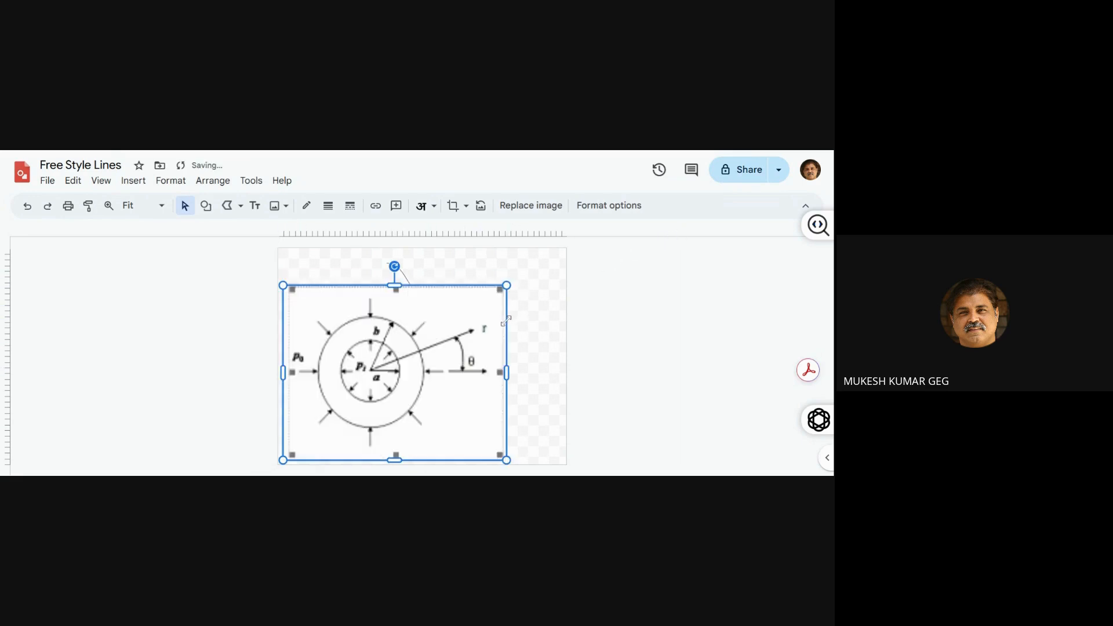
key(Up)
key(Up)
key(Up)
key(Up)
key(Up)
key(Up)
key(Up)
key(Up)
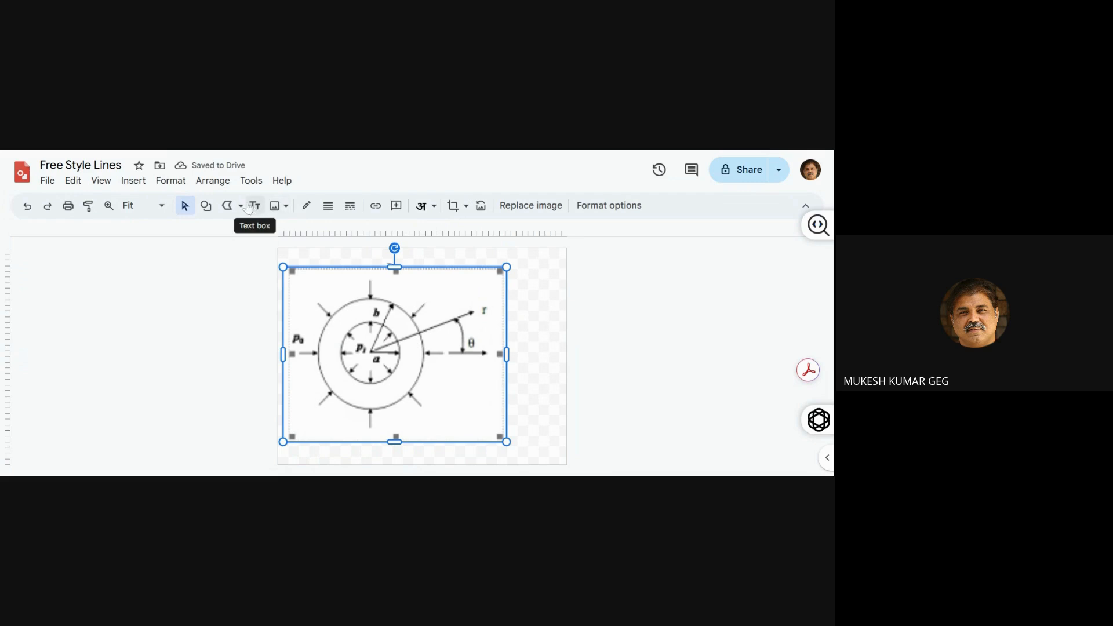
Draw a circle over the outer ring of the cylinder figure
click(208, 210)
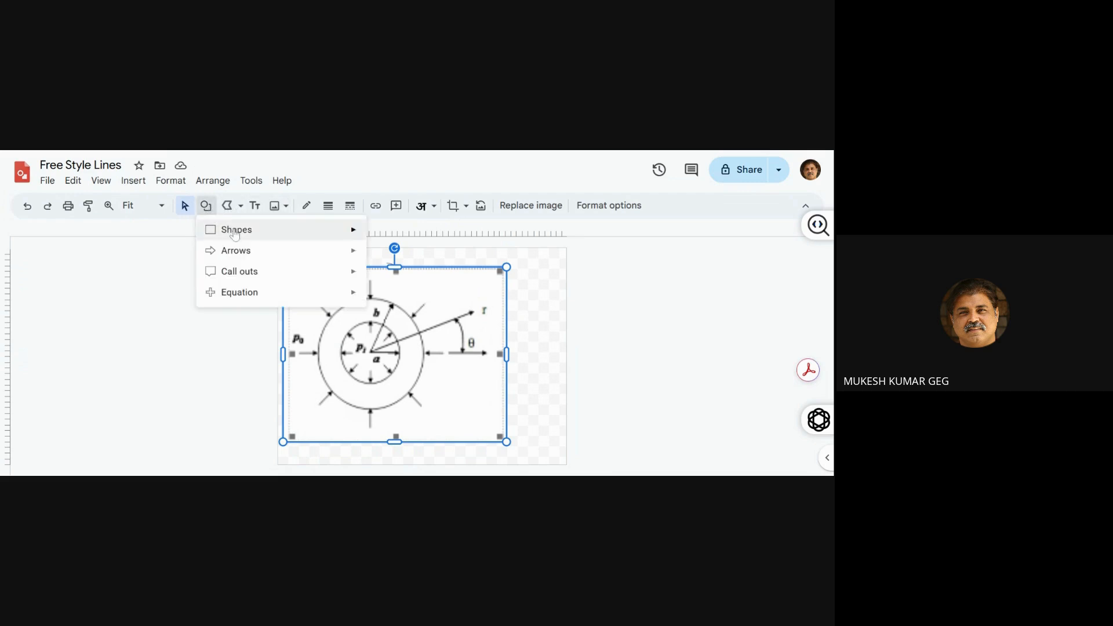
mouse_move(237, 229)
click(393, 273)
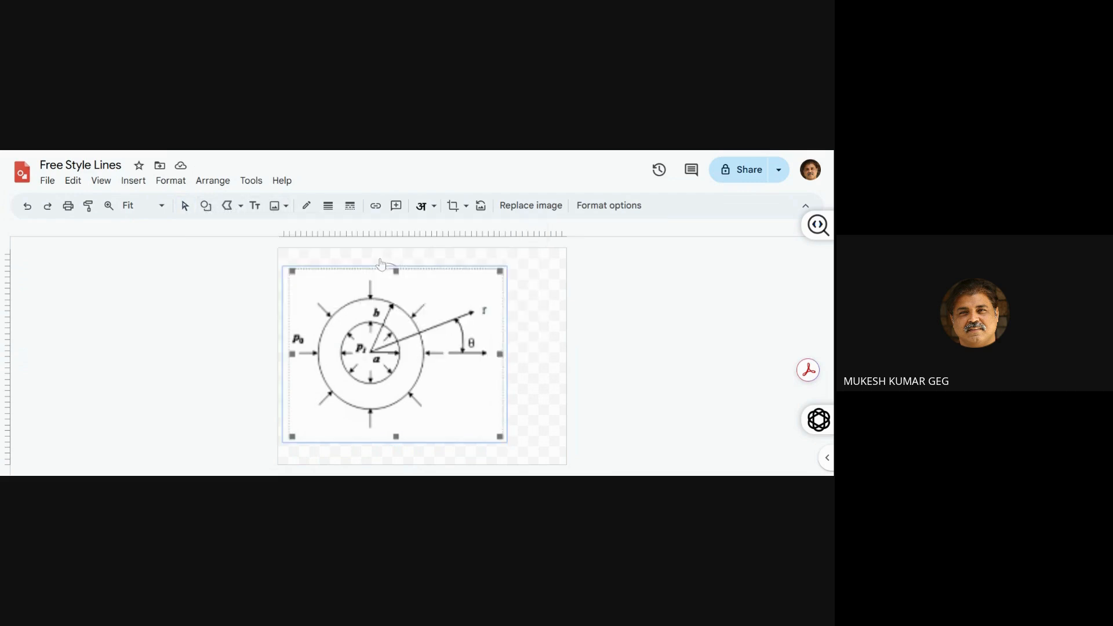
mouse_move(314, 299)
mouse_down()
mouse_move(428, 400)
mouse_move(423, 410)
mouse_up()
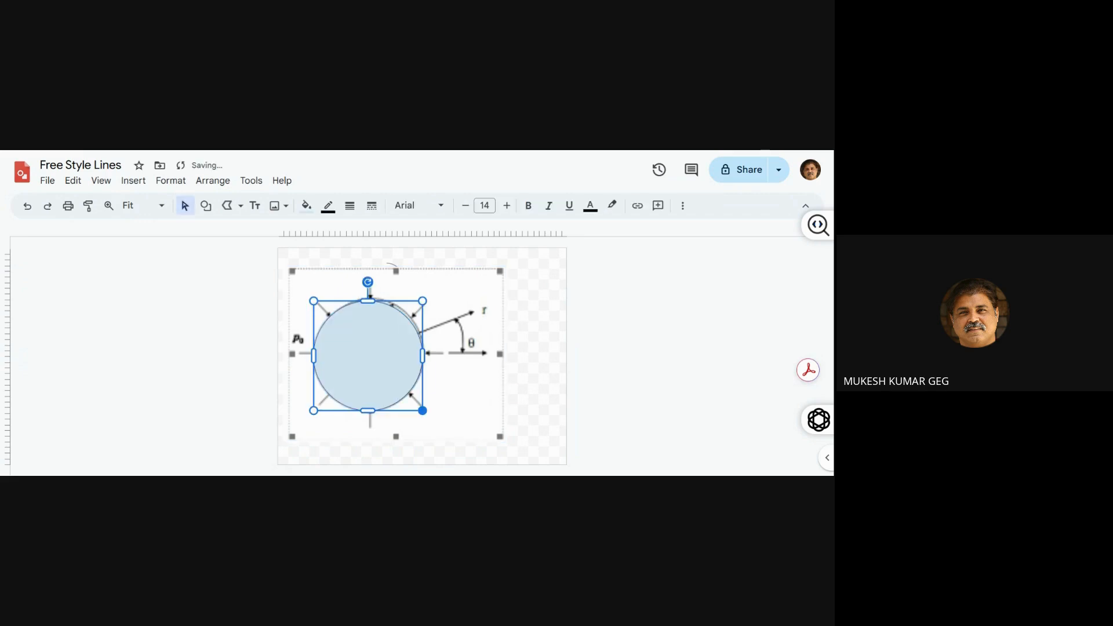
Nudge the circle up and right to match the figure's outer ring and make its fill transparent
key(shift+Up)
key(shift+Up)
key(shift+Up)
key(shift+Up)
key(shift+Right)
key(shift+Right)
key(shift+Right)
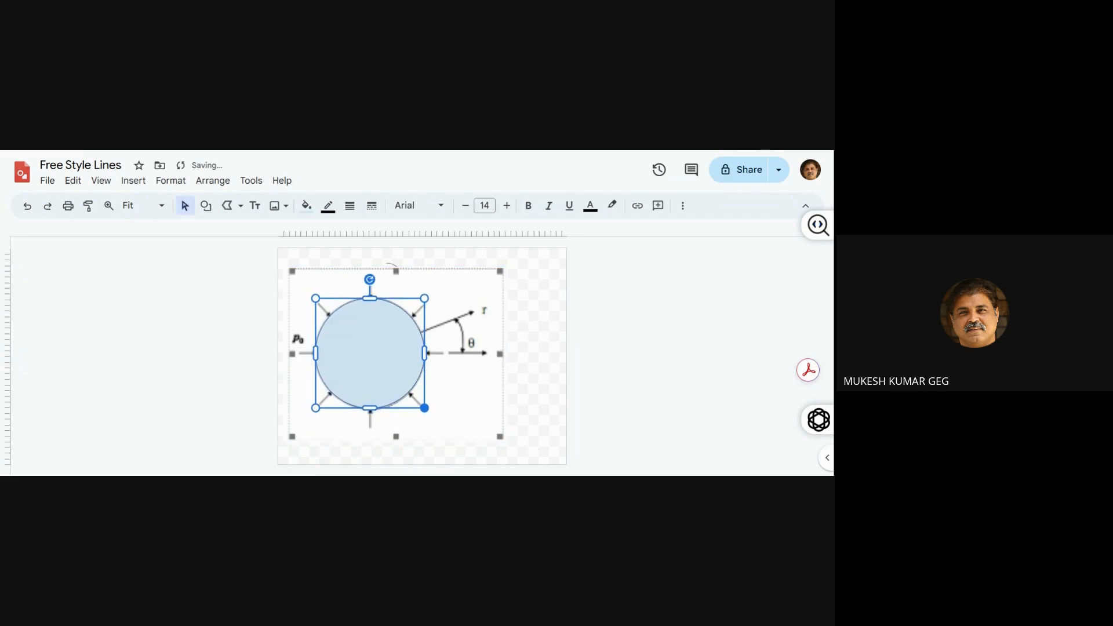
click(305, 206)
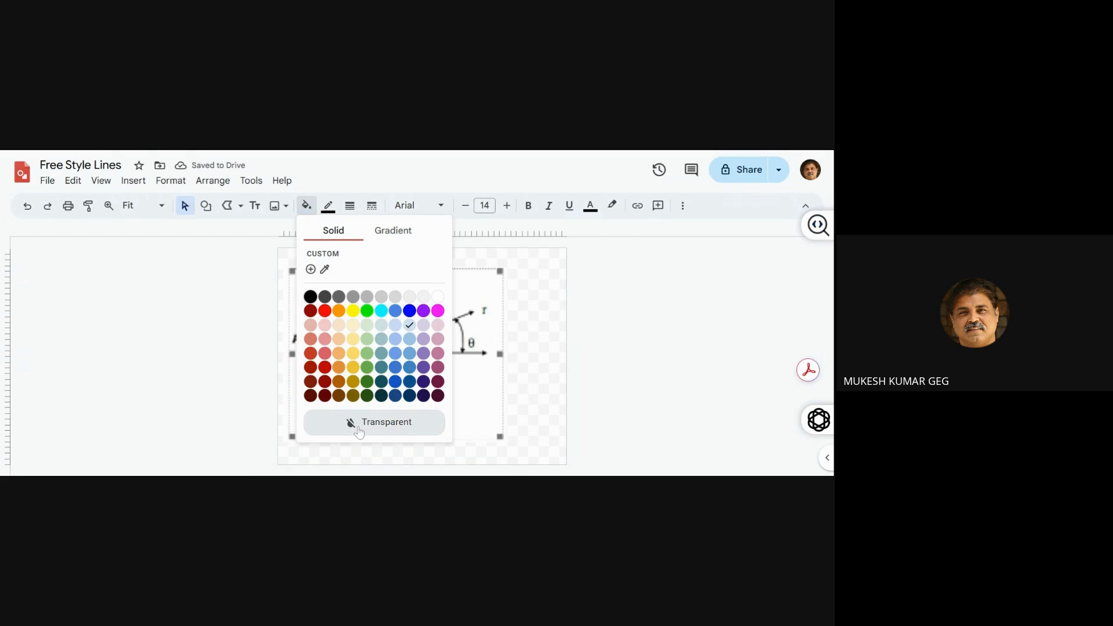
click(358, 429)
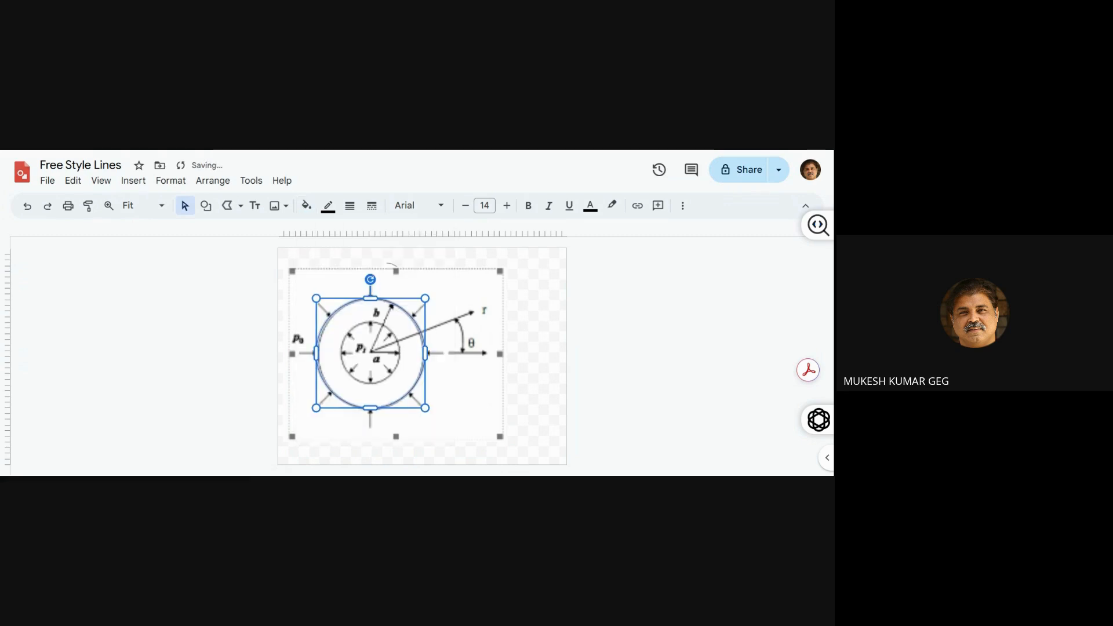
Duplicate the circle and move the copy down so its upper edge meets the top of the inner ring
key(ctrl+d)
key(Down)
key(Down)
key(Down)
key(Down)
key(Down)
key(Down)
key(Down)
key(Down)
key(Down)
key(Down)
key(Down)
key(Down)
key(Down)
key(Down)
key(Down)
key(Down)
key(Down)
key(Down)
key(Down)
key(Down)
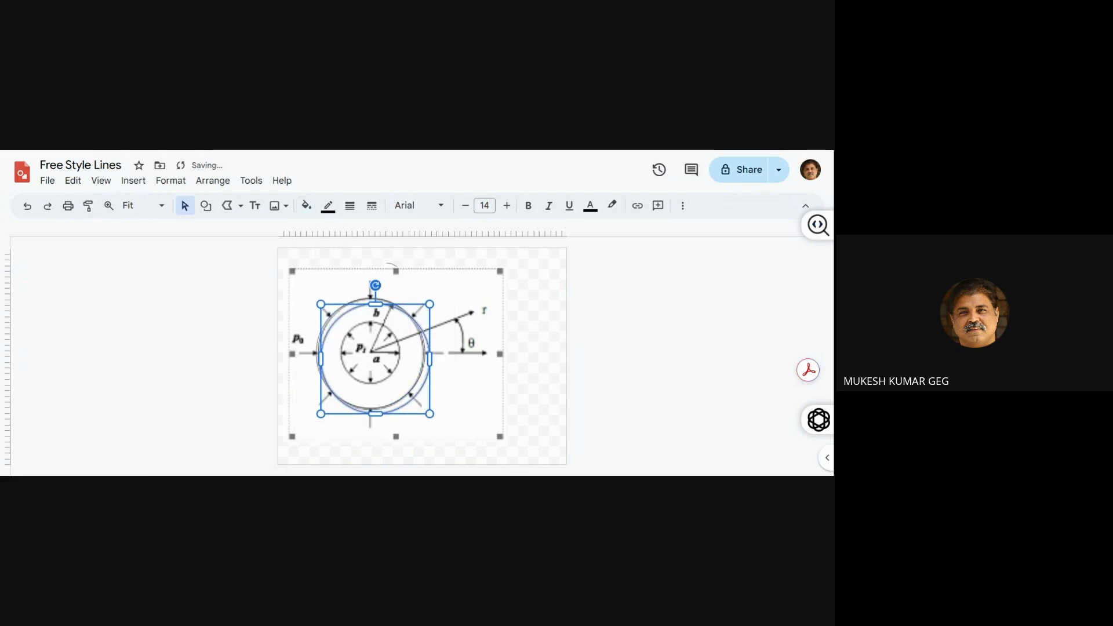
key(Down)
key(Down)
key(Left)
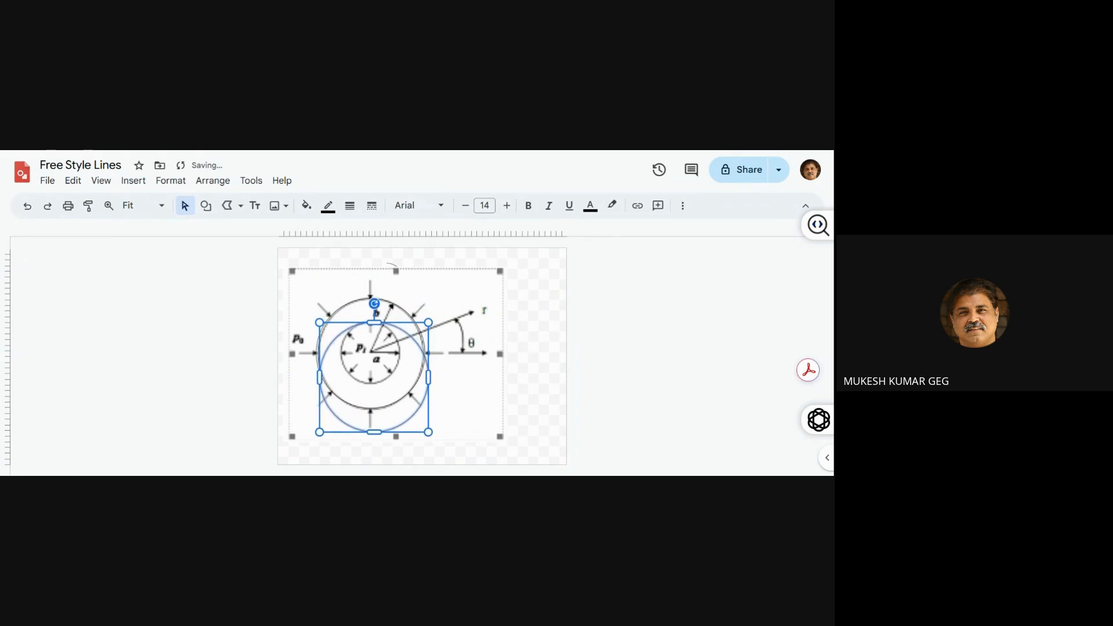
key(Down)
key(Down)
key(Left)
key(Left)
key(Down)
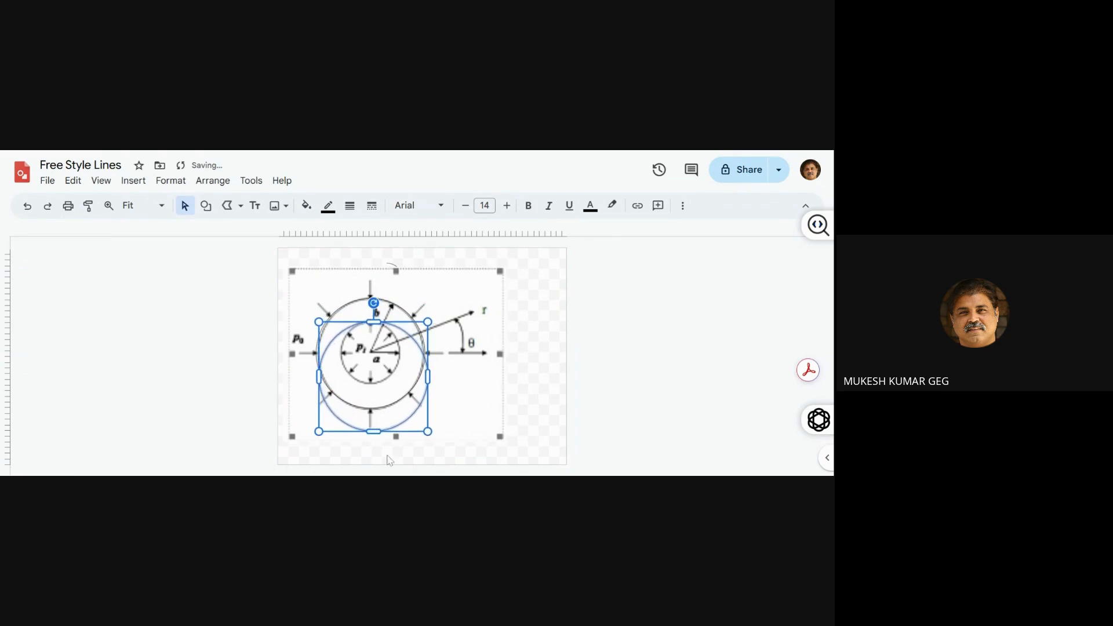
Shrink the copied circle and nudge it up and left until it matches the inner ring of the figure
drag(427, 432, 394, 379)
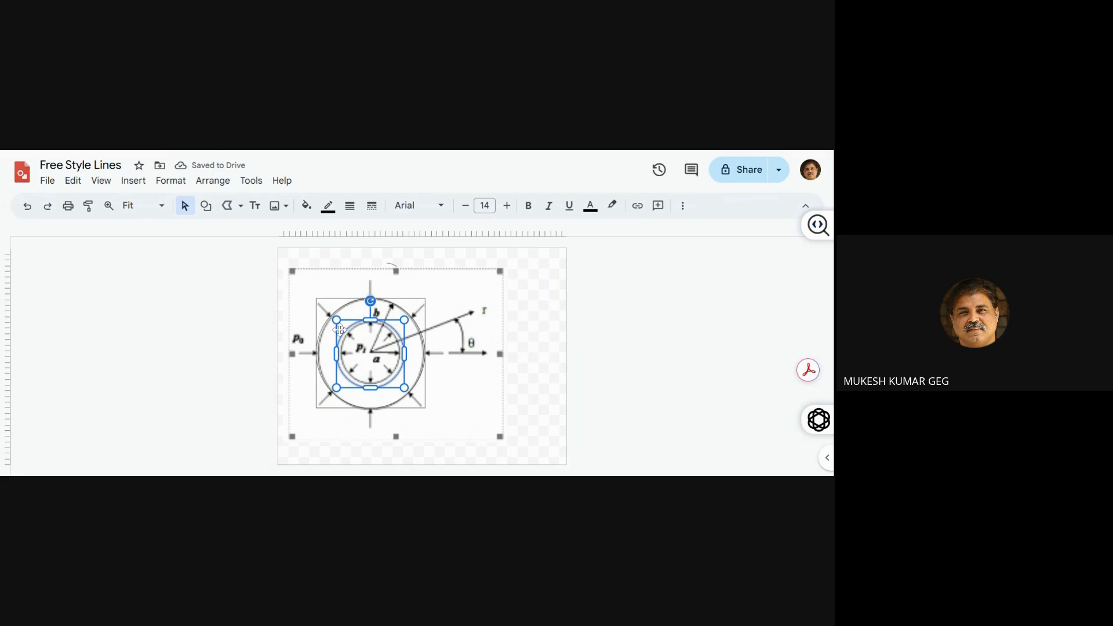
drag(336, 319, 339, 323)
key(shift+Up)
key(shift+Up)
key(shift+Up)
key(shift+Up)
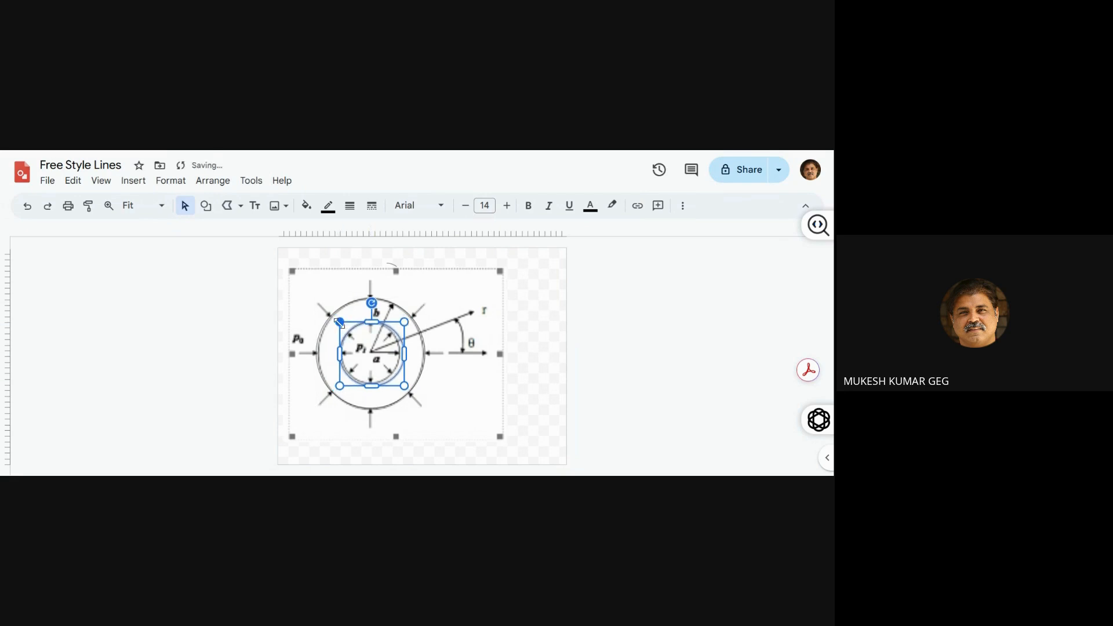
key(shift+Left)
key(shift+Left)
key(shift+Left)
key(shift+Left)
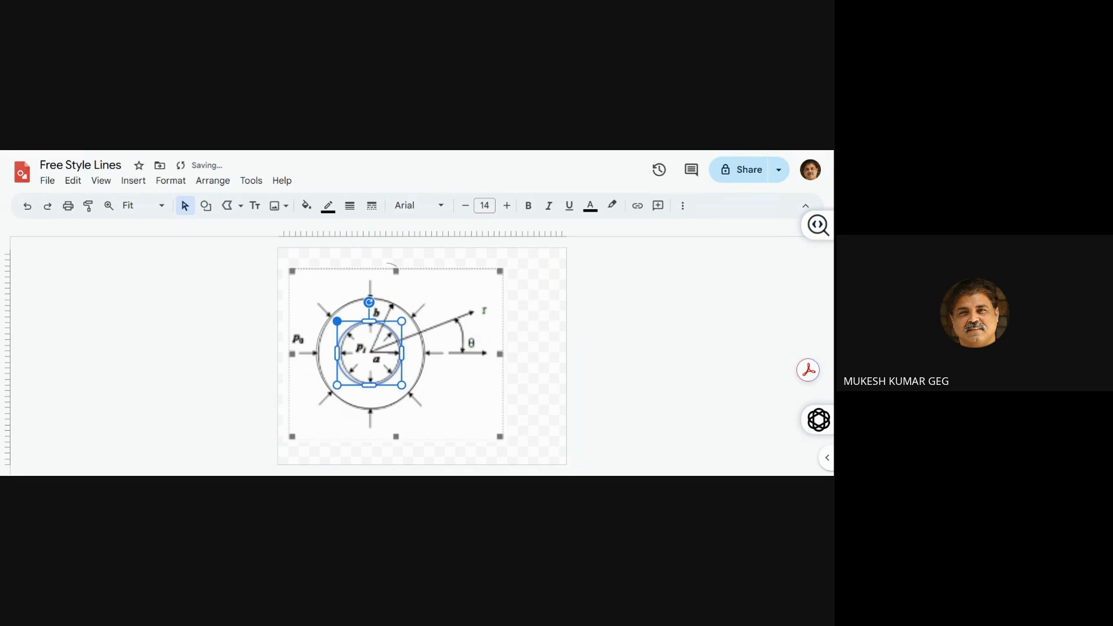
Set the border weight of both the outer and inner circles to 4px
click(322, 327)
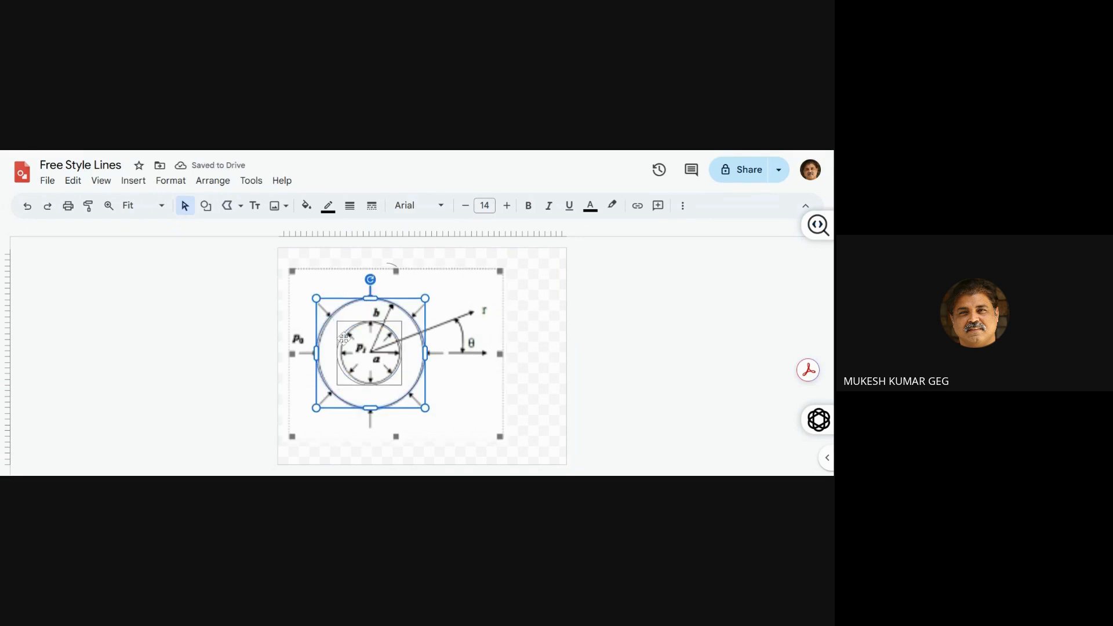
click(350, 207)
click(373, 293)
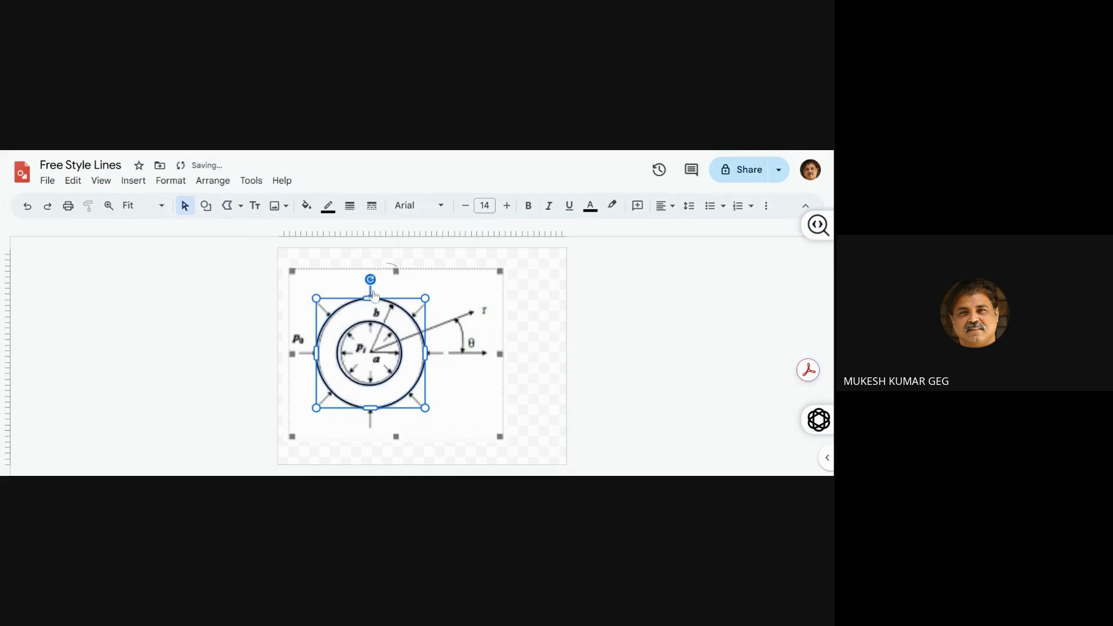
click(250, 369)
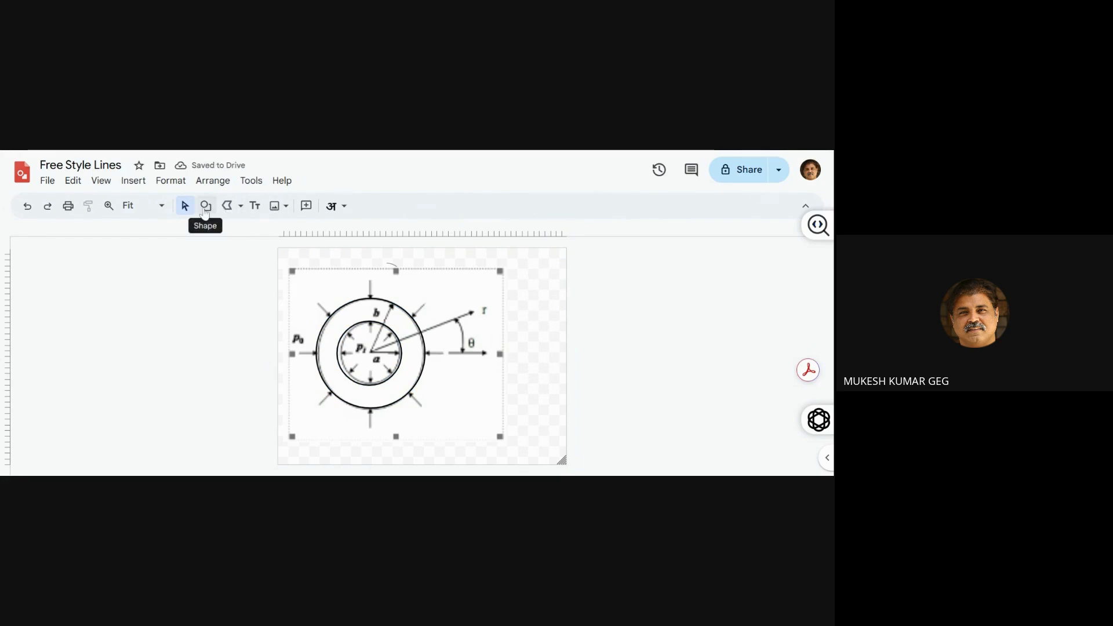
Draw a line from the circles' centre along the figure's r direction and add an arrowhead at its outer end
click(204, 208)
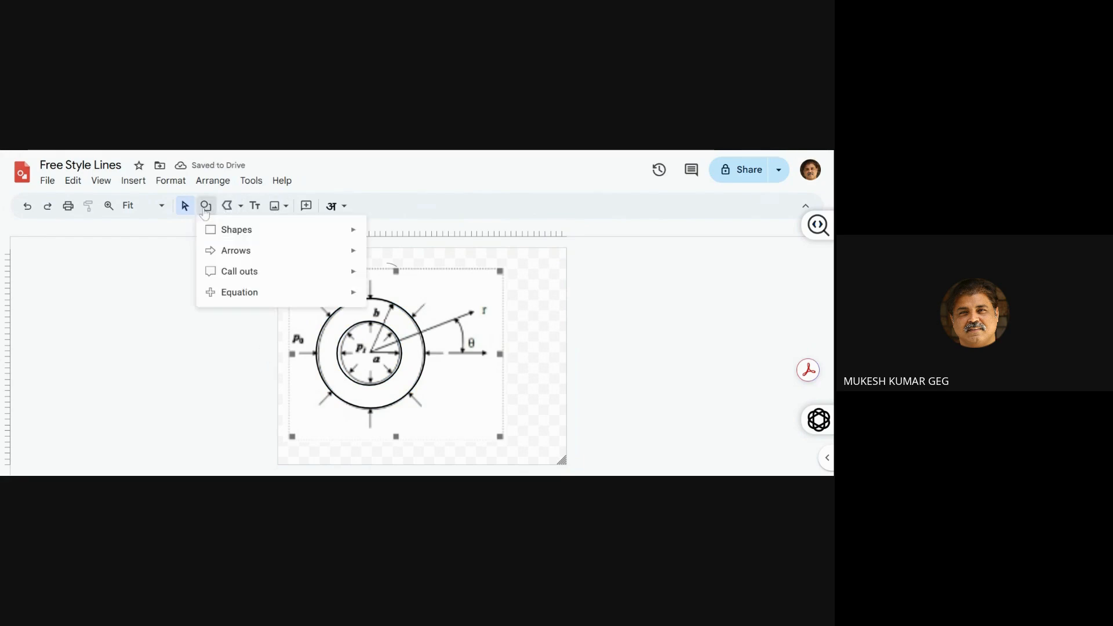
click(241, 208)
click(251, 230)
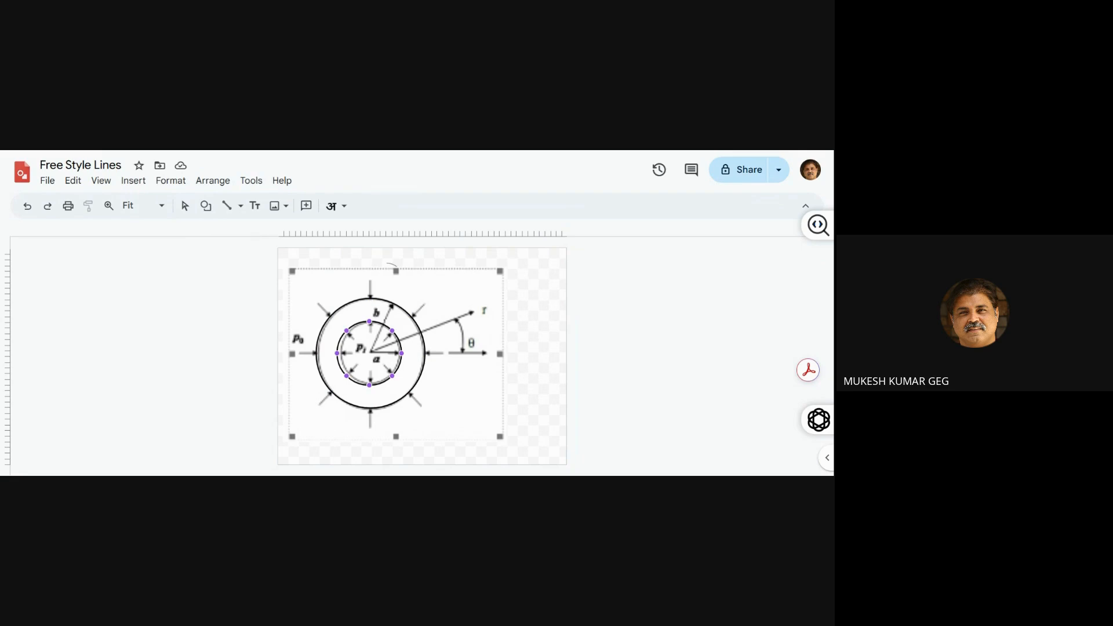
mouse_move(371, 351)
mouse_down()
mouse_move(506, 284)
mouse_move(490, 305)
mouse_up()
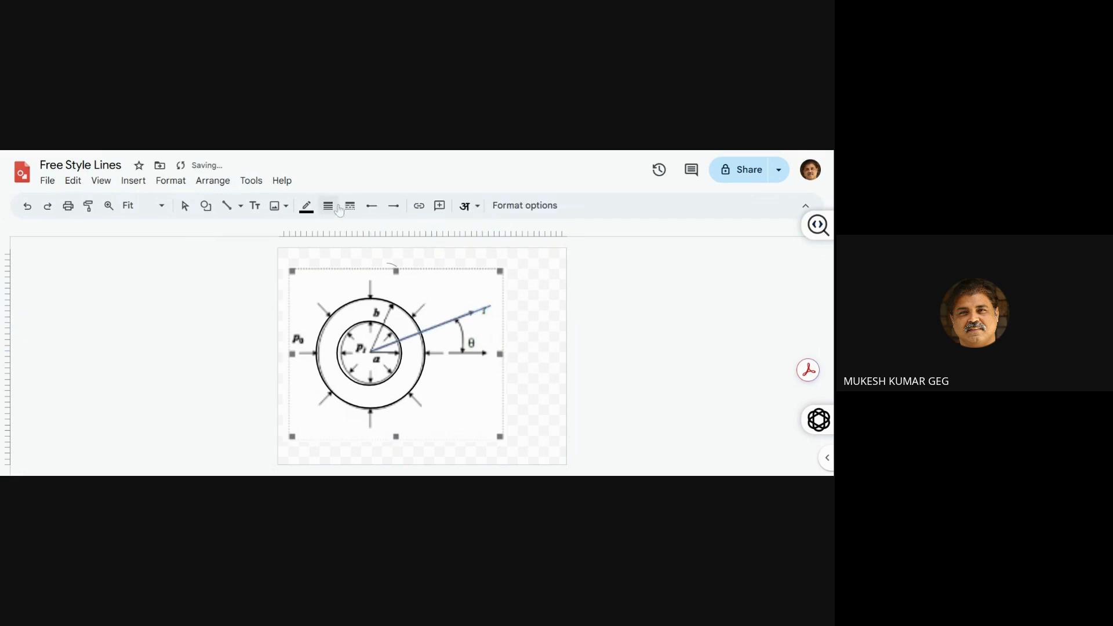
click(391, 206)
click(409, 274)
Duplicate the r arrow and reshape the copy to run from the centre to the outer circle along radius b
key(ctrl+d)
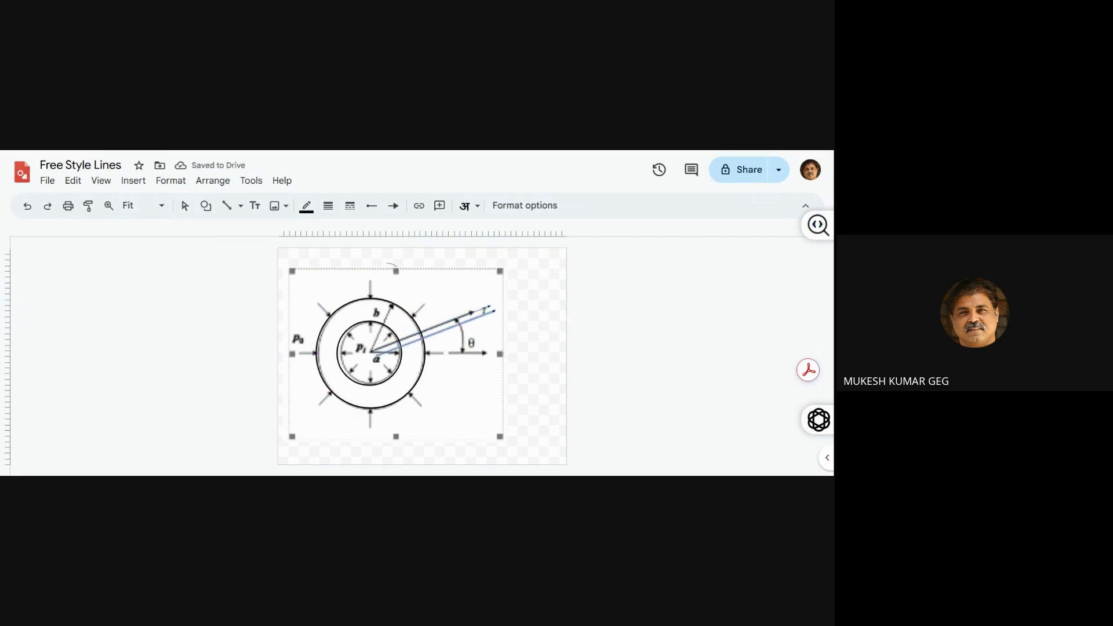
click(549, 315)
click(481, 319)
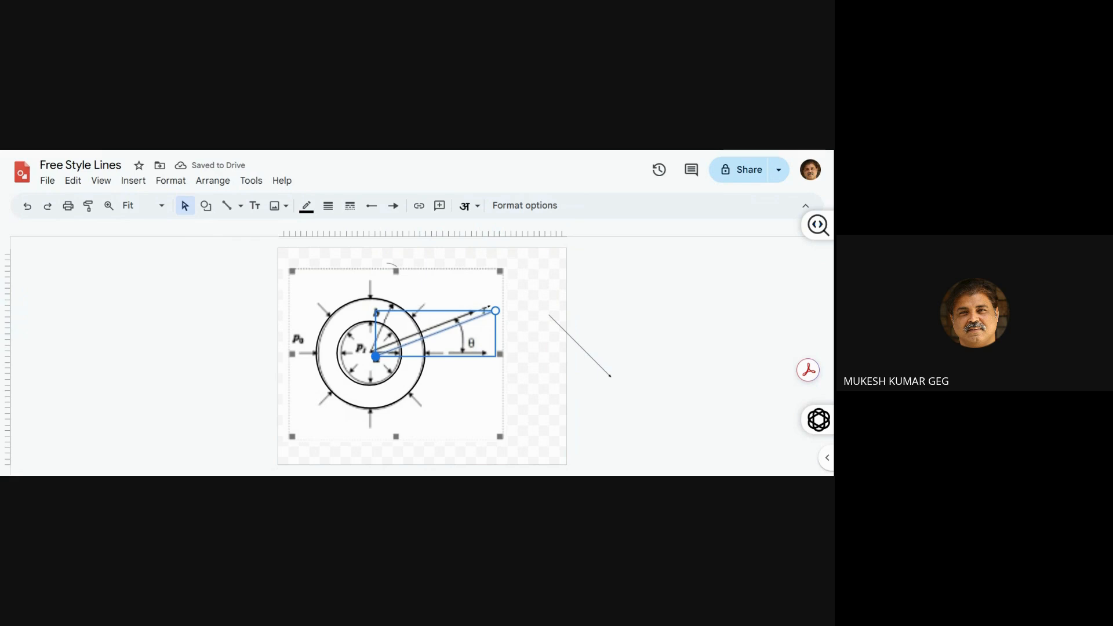
drag(375, 356, 372, 358)
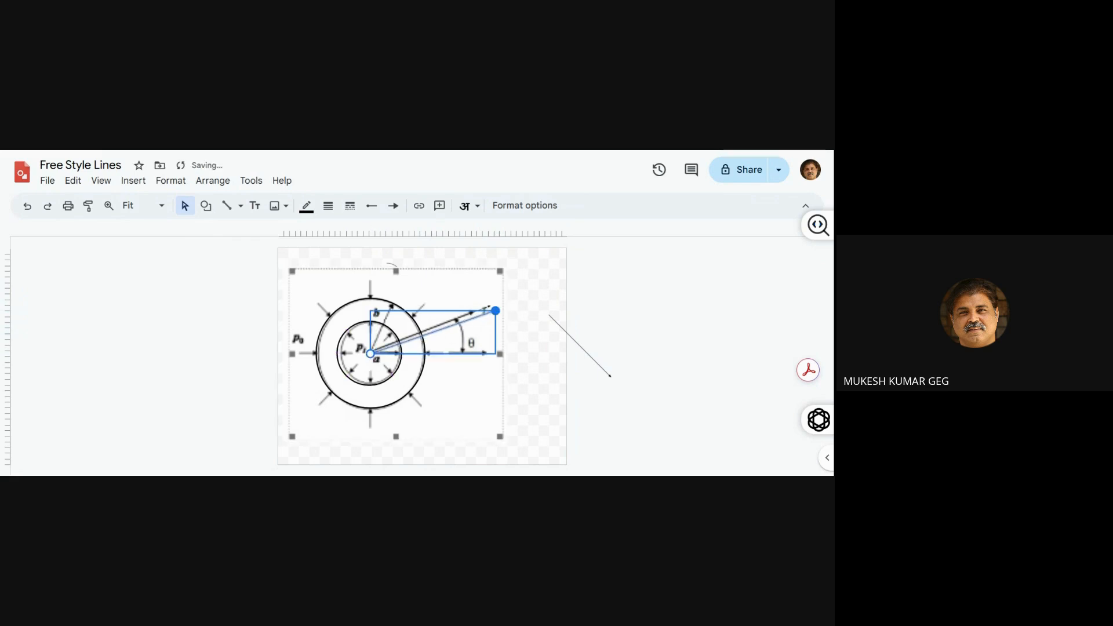
drag(496, 311, 392, 304)
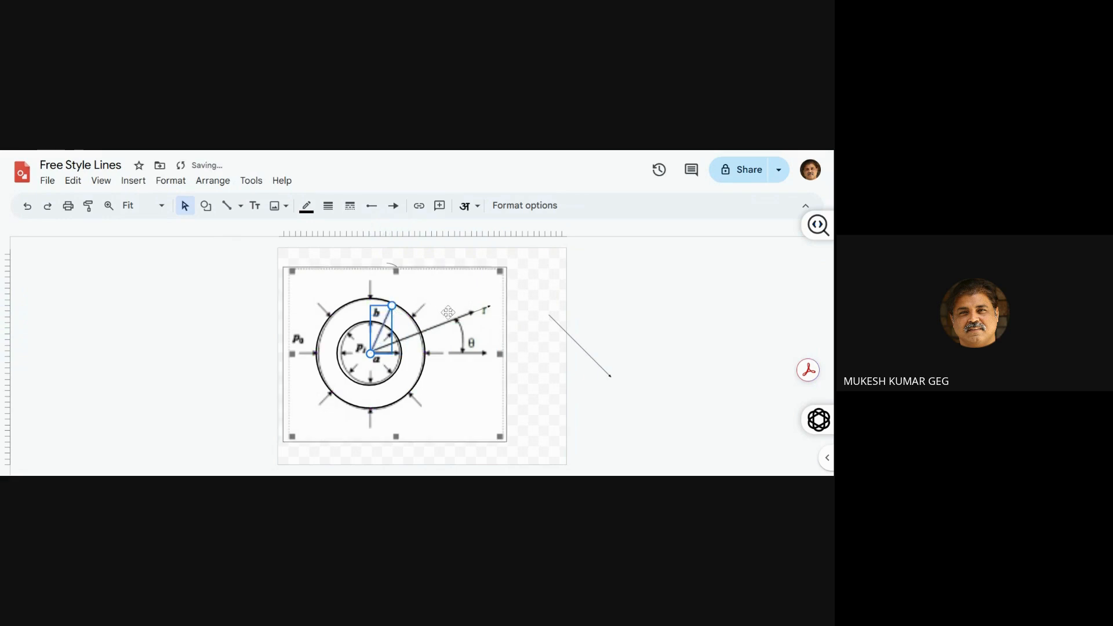
Set the line weight of the r and b arrows to 4px
click(478, 311)
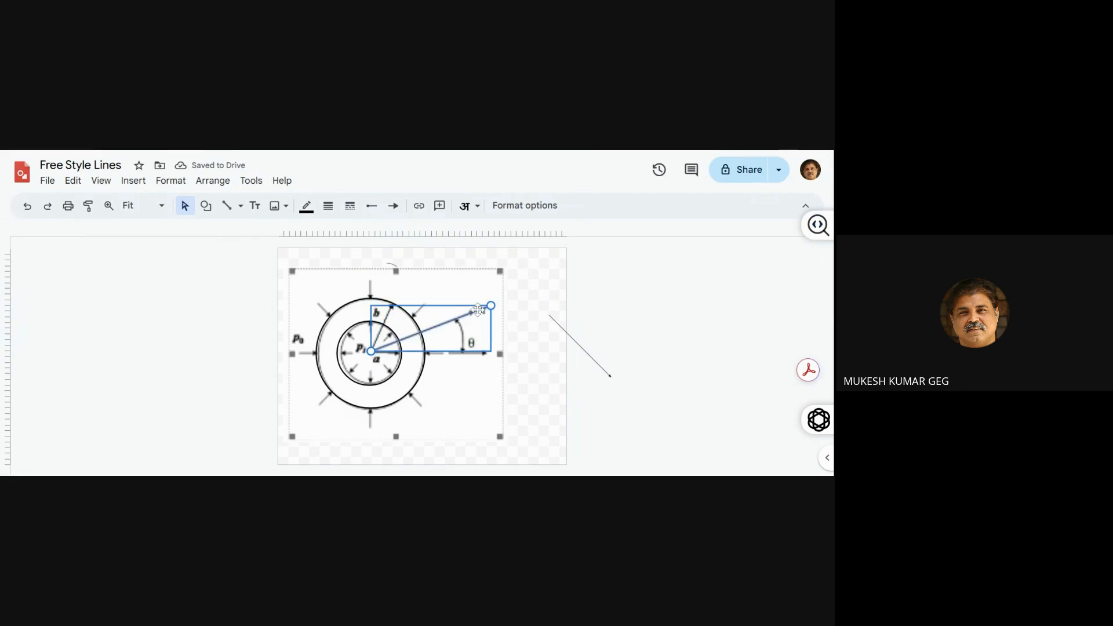
shift+click(386, 320)
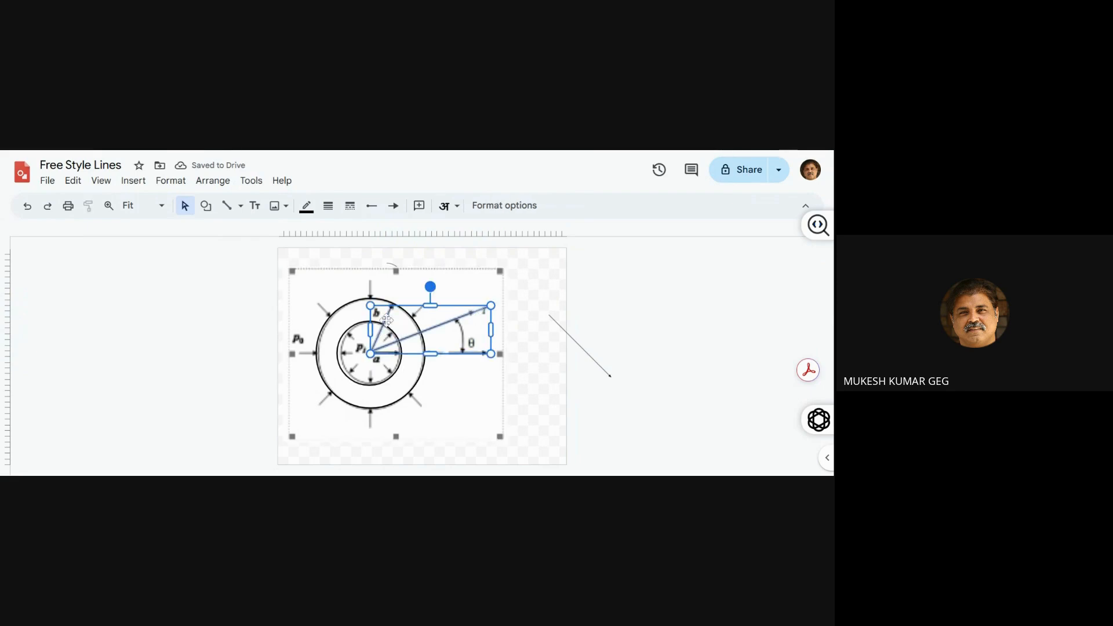
click(329, 206)
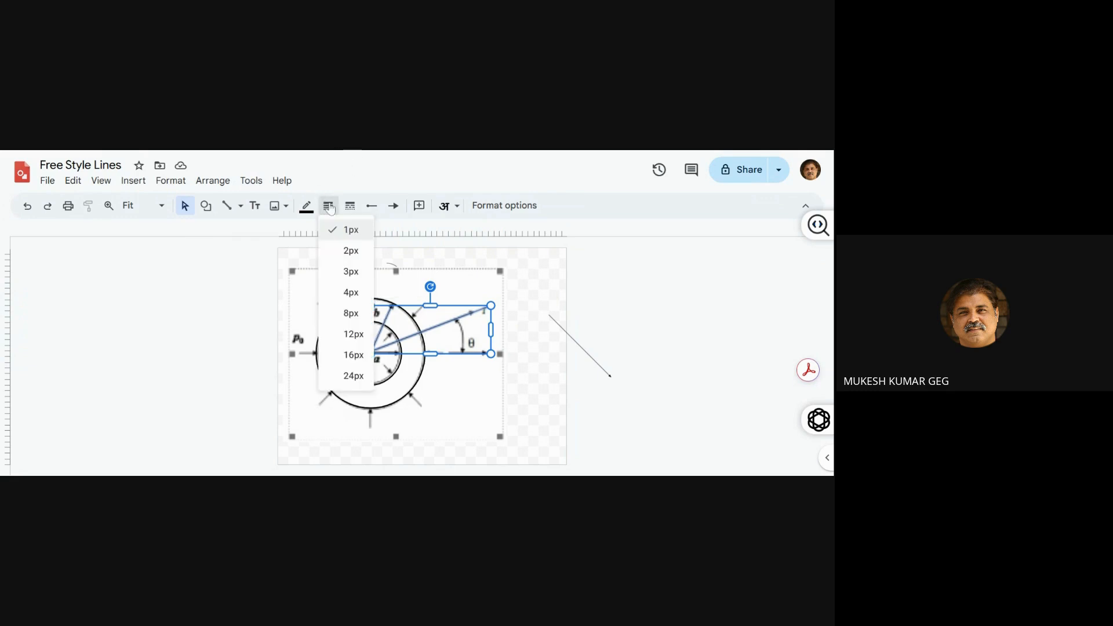
click(348, 292)
click(226, 363)
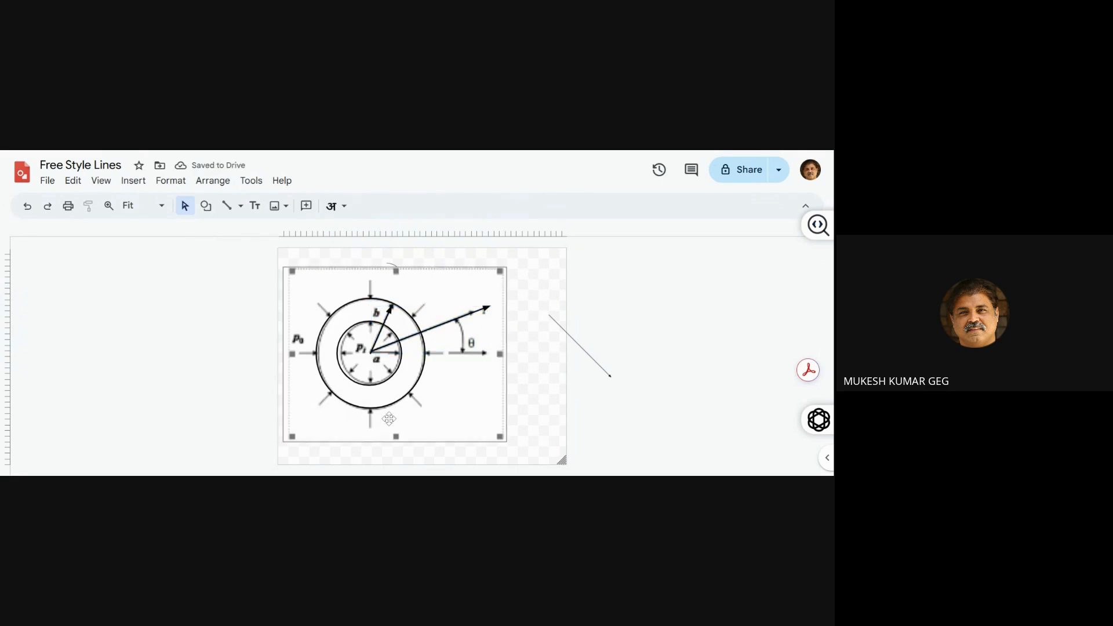
Duplicate the b arrow and reshape the copy into the horizontal radius a, from the centre to the inner circle
click(379, 340)
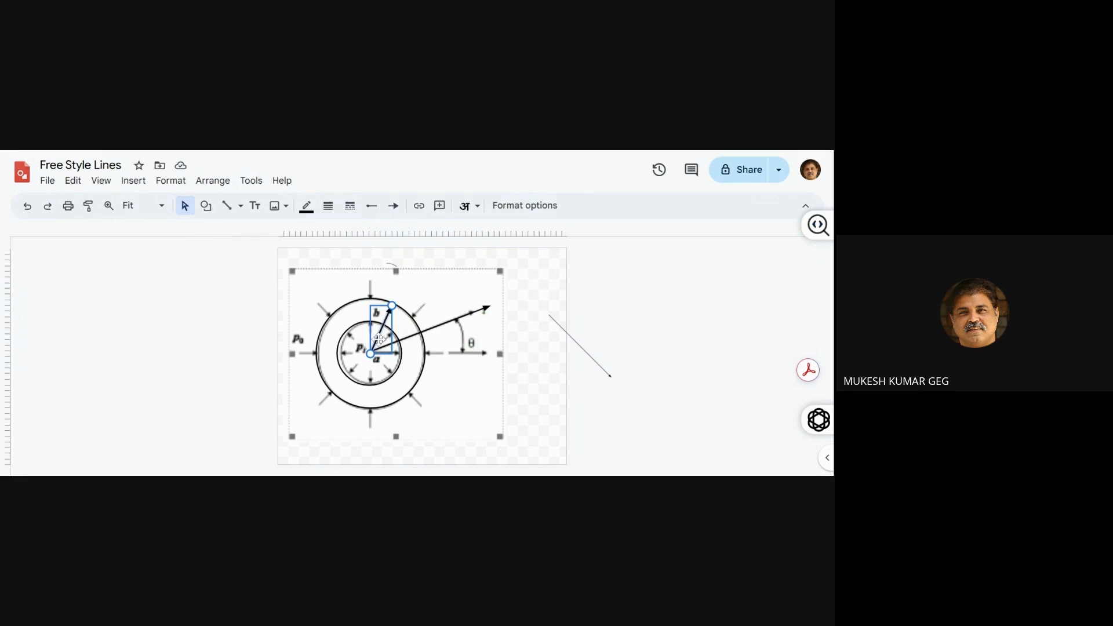
drag(378, 339, 369, 352)
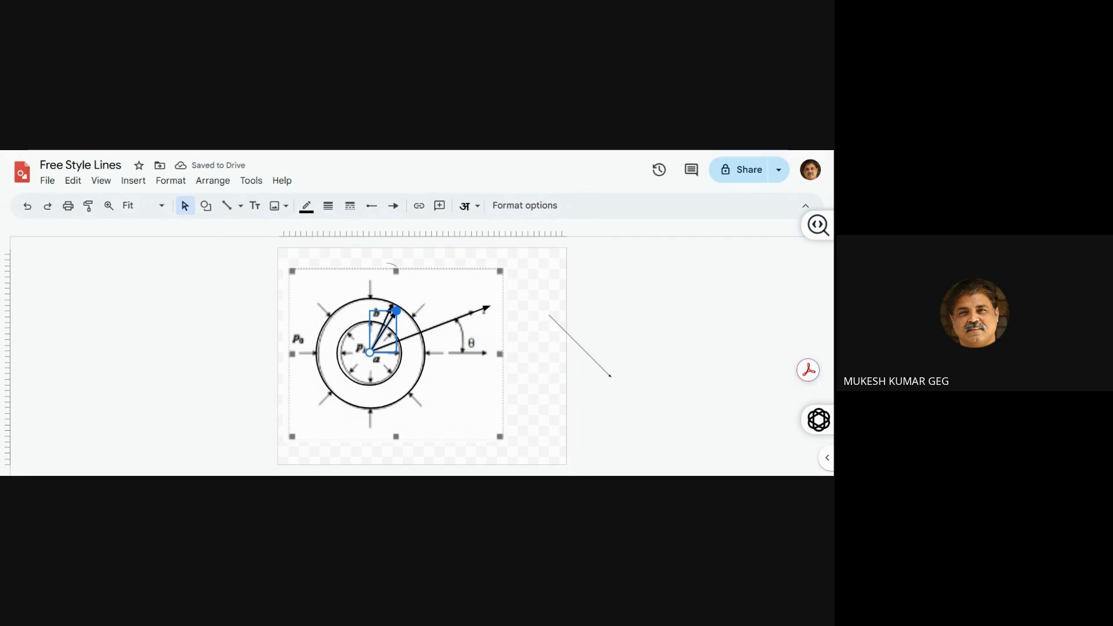
drag(396, 311, 401, 353)
drag(397, 311, 401, 354)
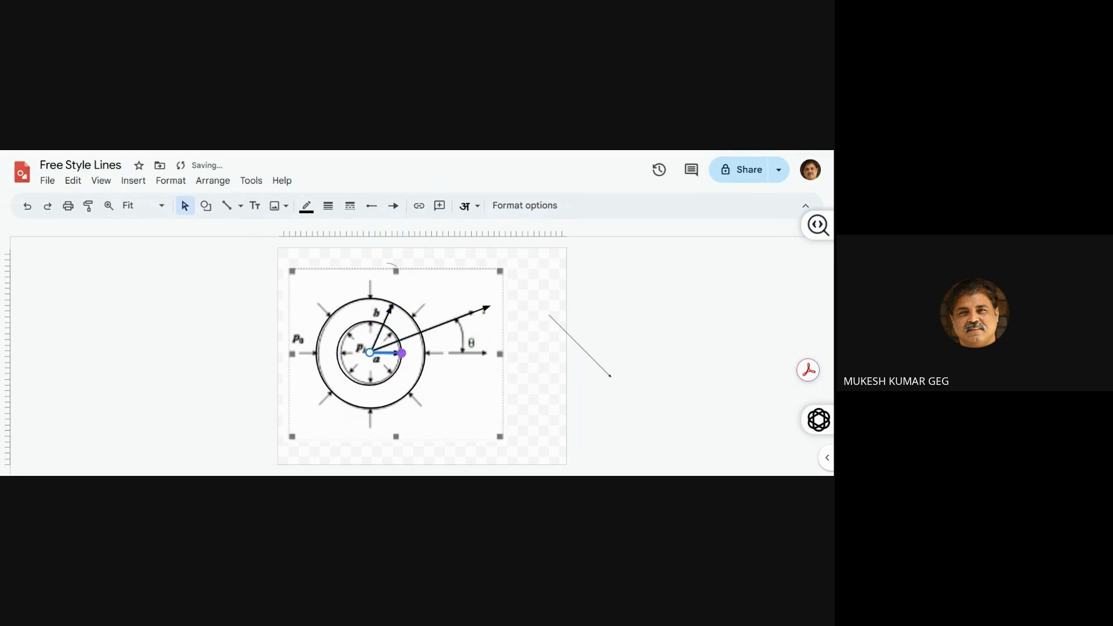
Move the pasted cylinder figure to the right, clear of the traced circles
click(474, 404)
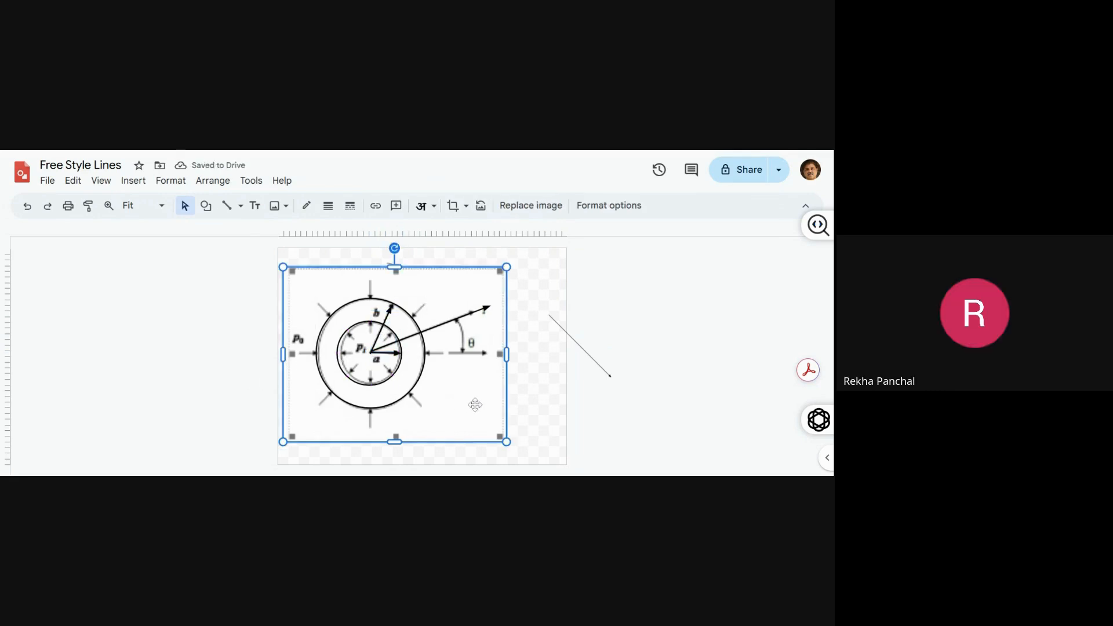
drag(474, 404, 641, 404)
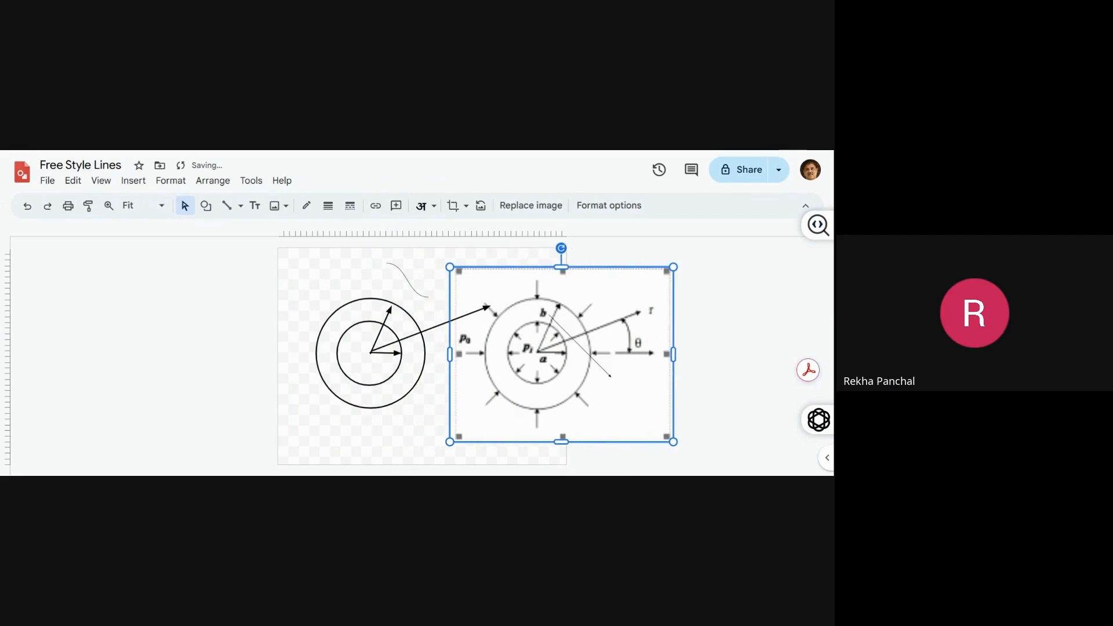
click(358, 380)
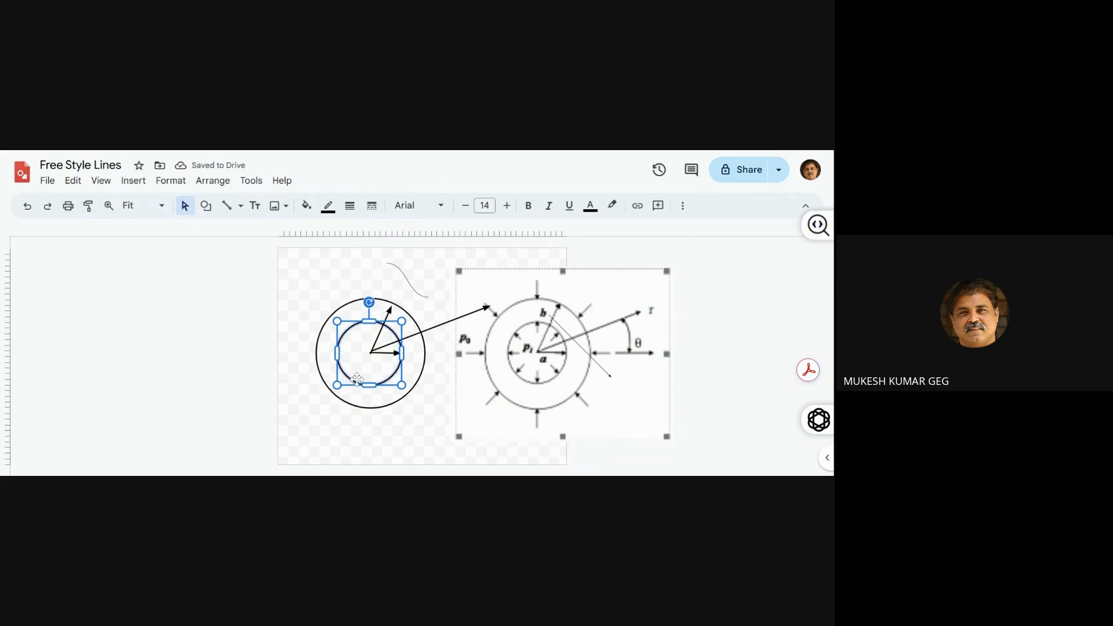
click(357, 380)
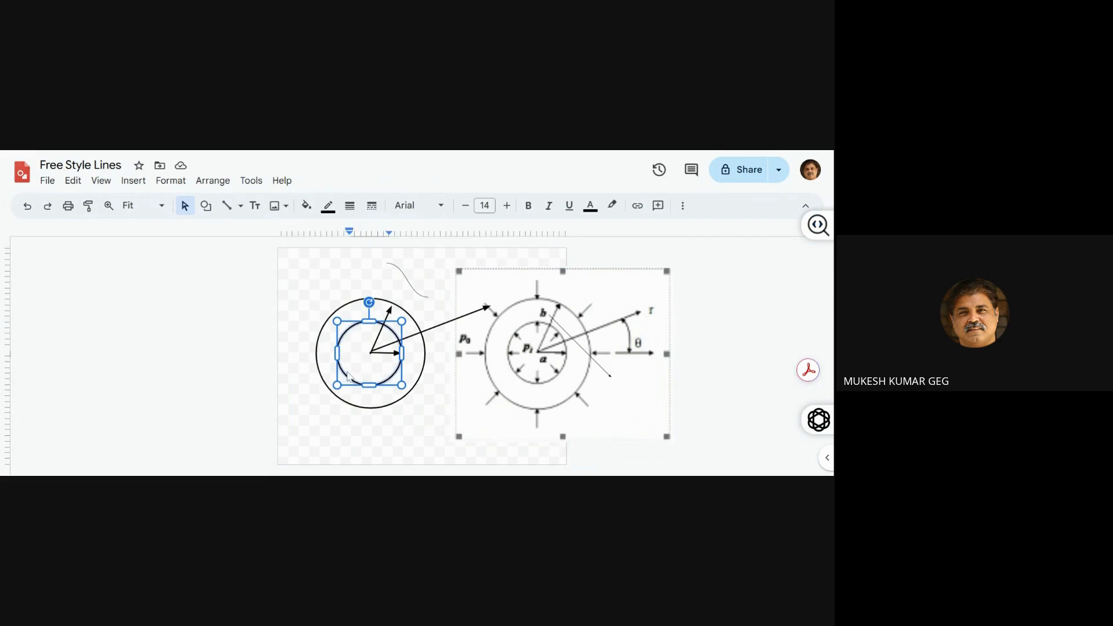
Duplicate the horizontal radius arrow and stretch the copy diagonally across the inner circle, pointing to its lower right
click(370, 354)
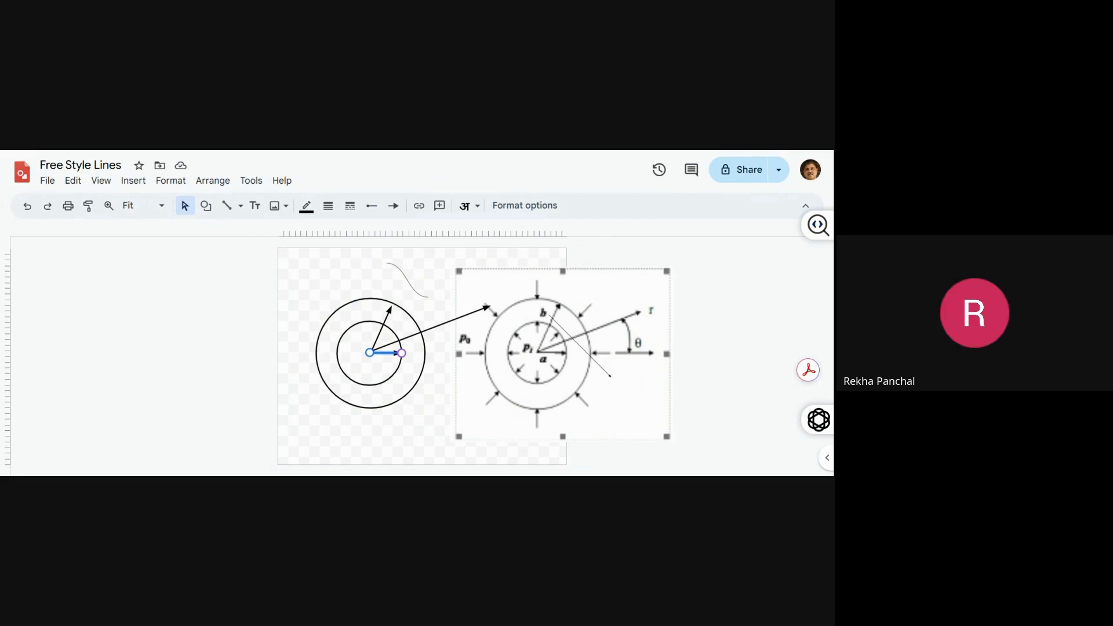
key(ctrl+v)
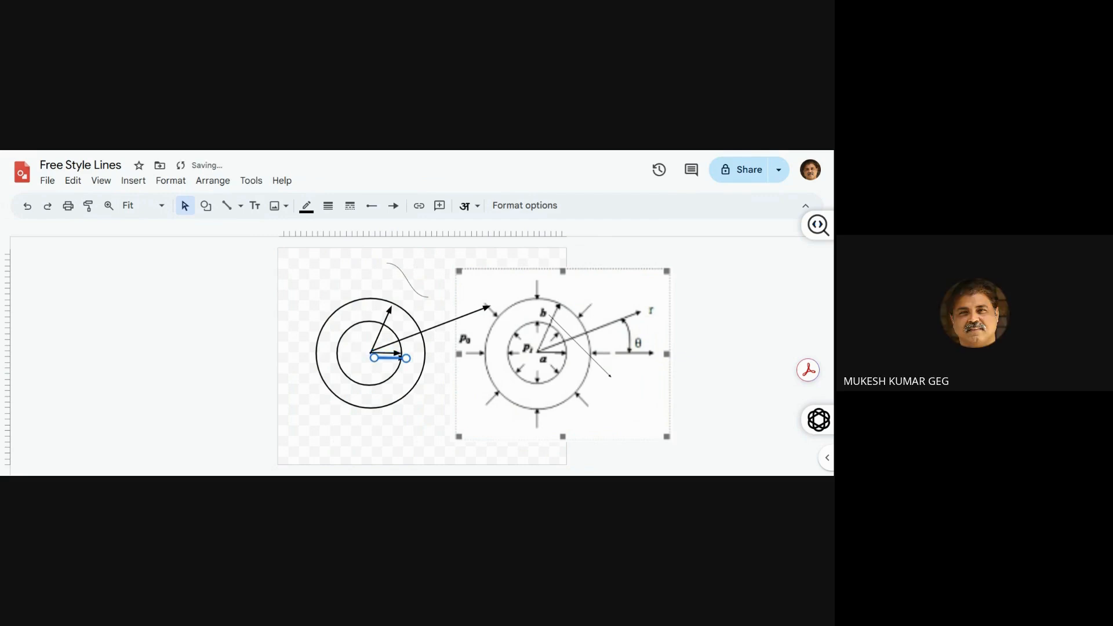
drag(406, 358, 392, 376)
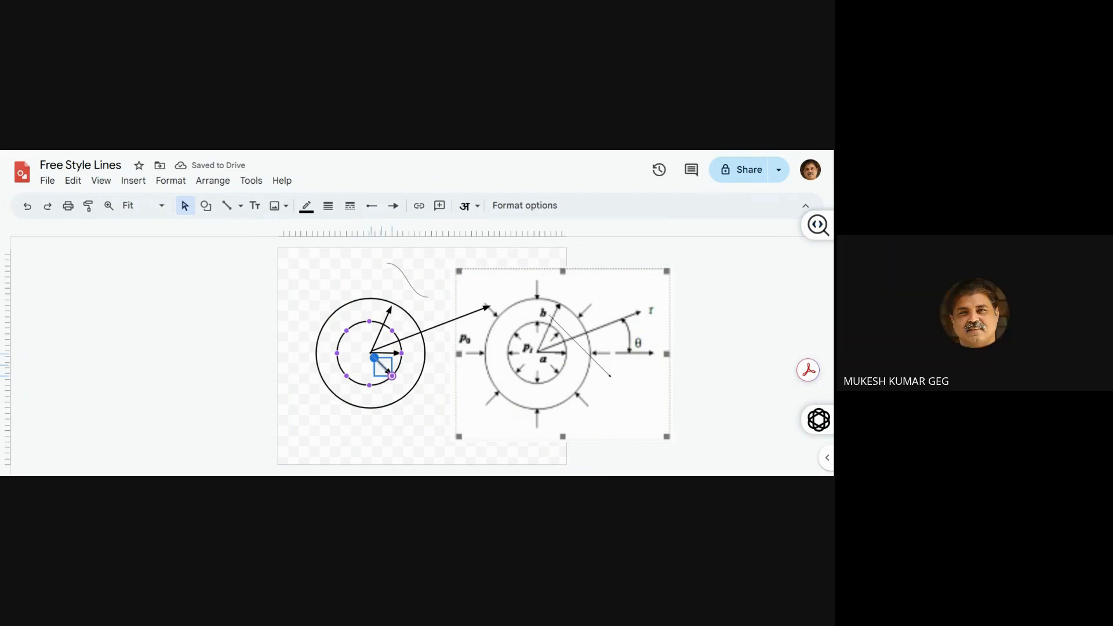
drag(374, 358, 371, 354)
drag(371, 354, 346, 331)
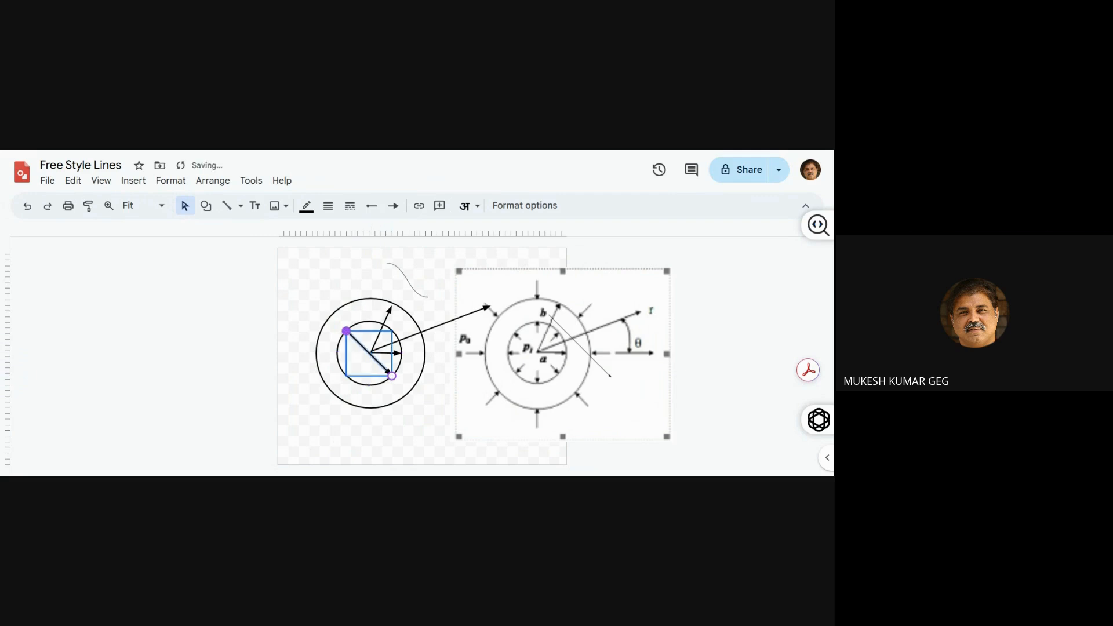
click(241, 425)
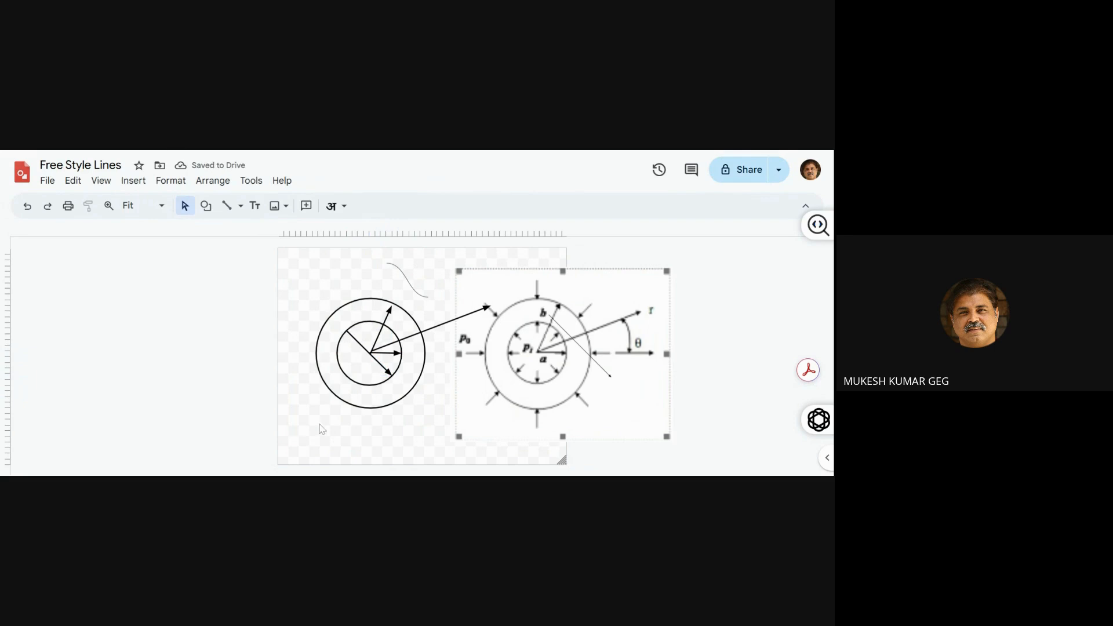
Move the diagonal arrow's start point back to the centre of the circles
click(385, 372)
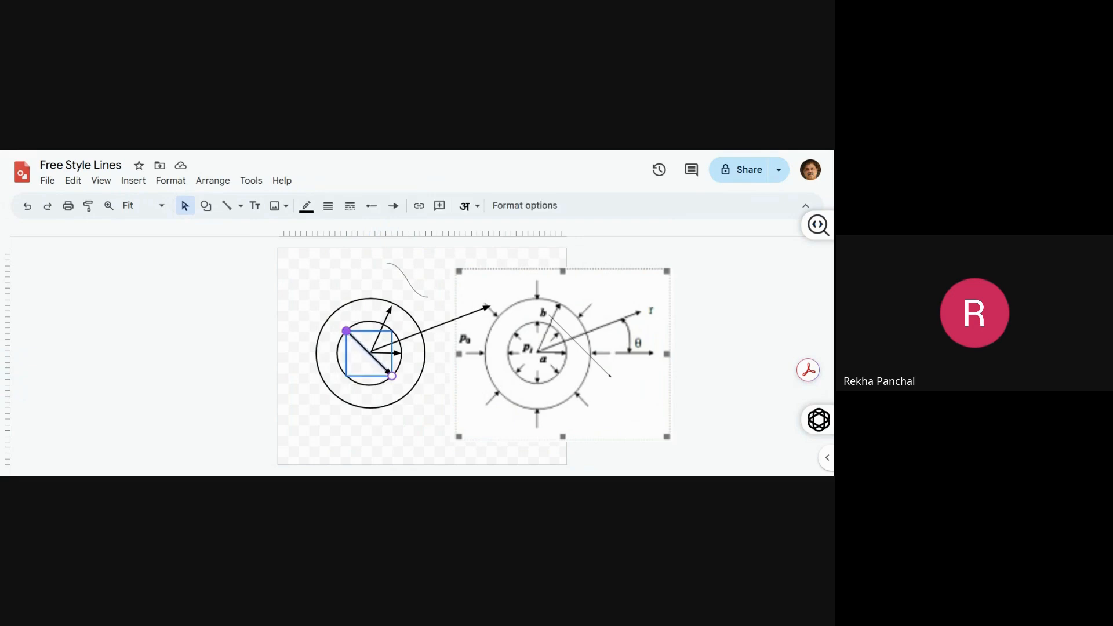
drag(347, 331, 369, 353)
click(218, 409)
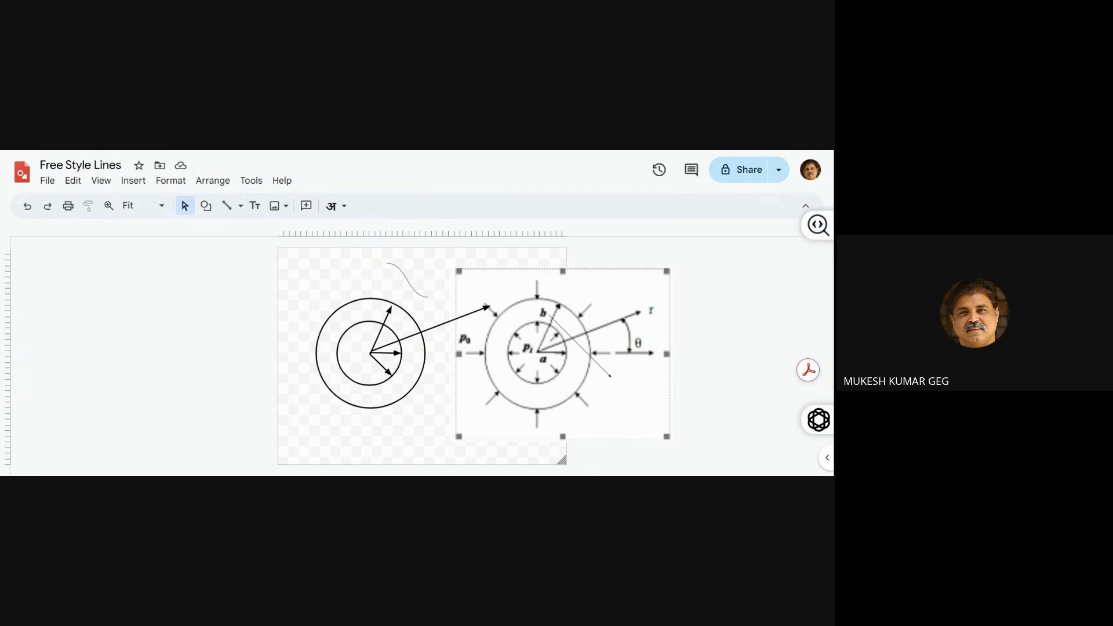
Delete the pasted reference figure, the leftover curve above the circles and the stray arrow outside the page
click(503, 394)
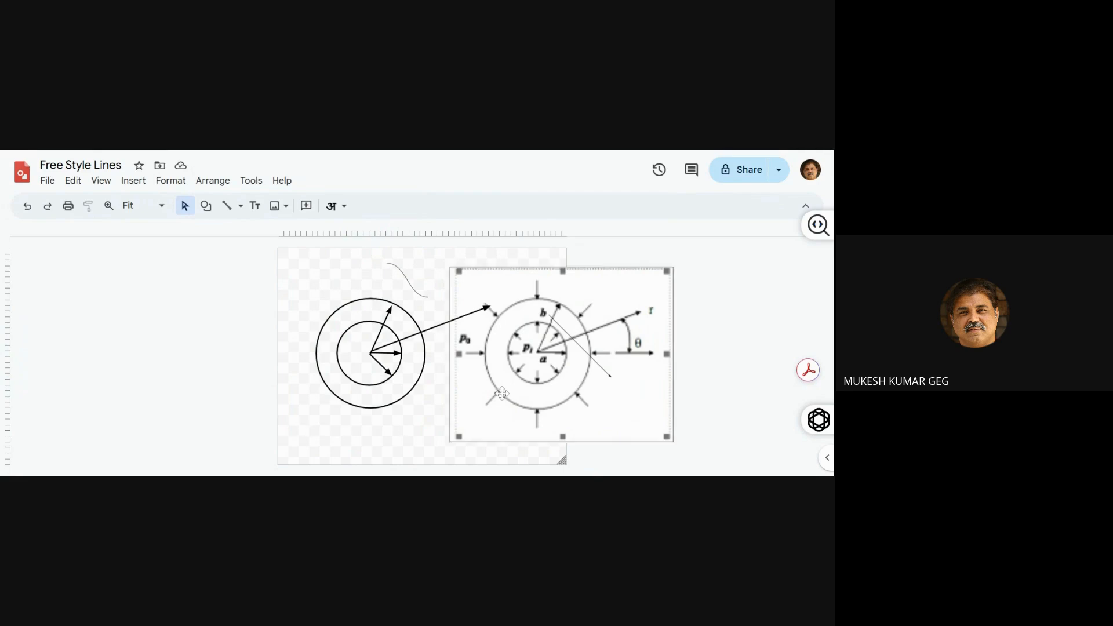
key(Delete)
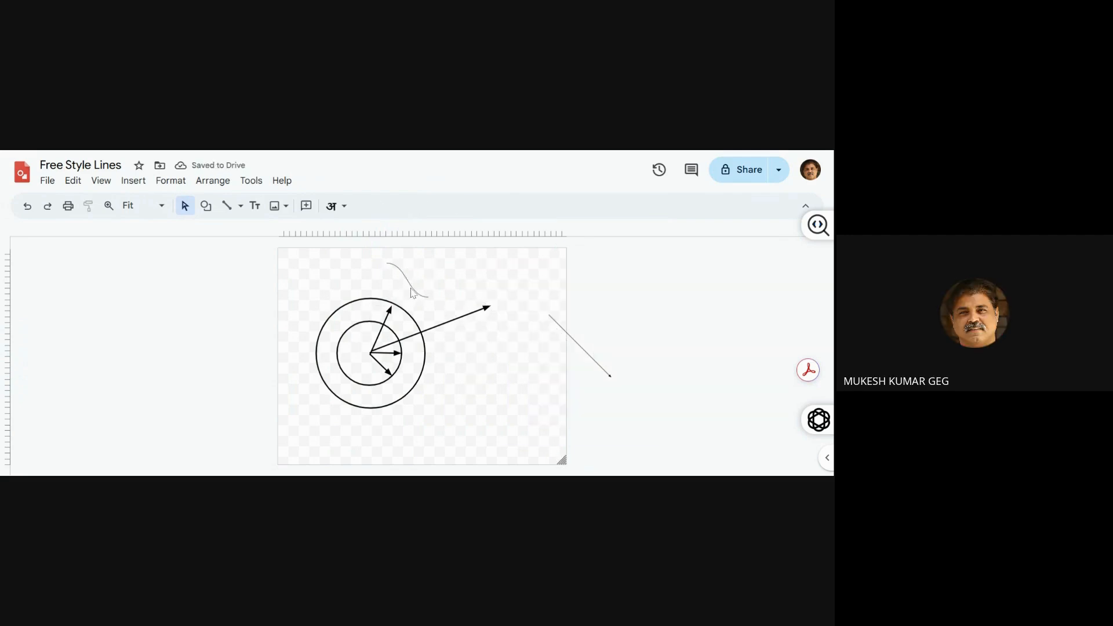
drag(417, 290, 417, 291)
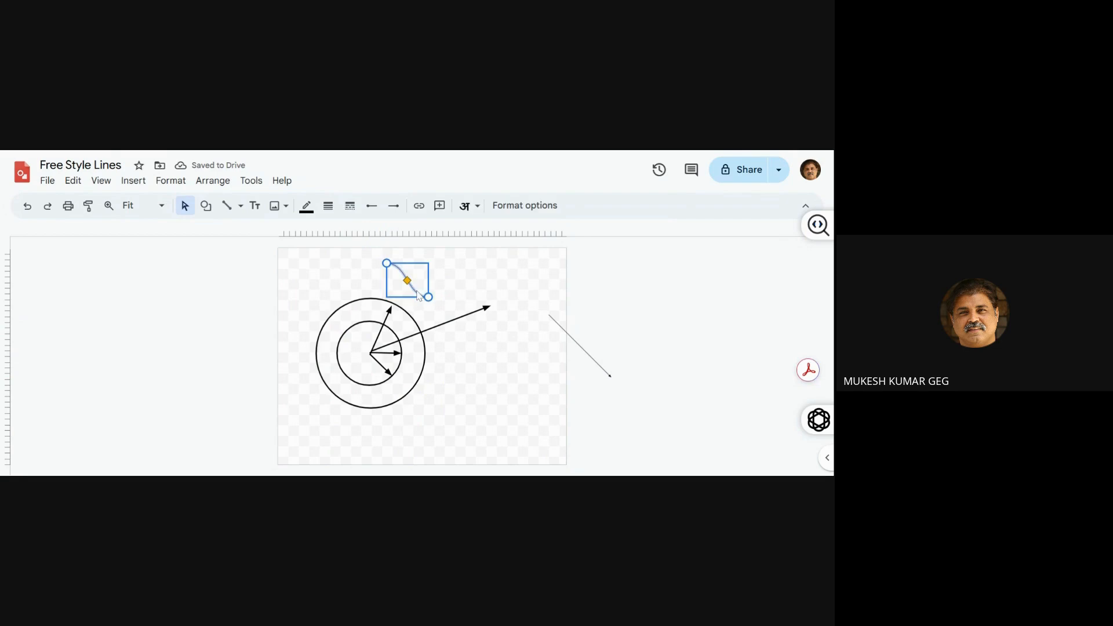
shift+click(576, 345)
key(Delete)
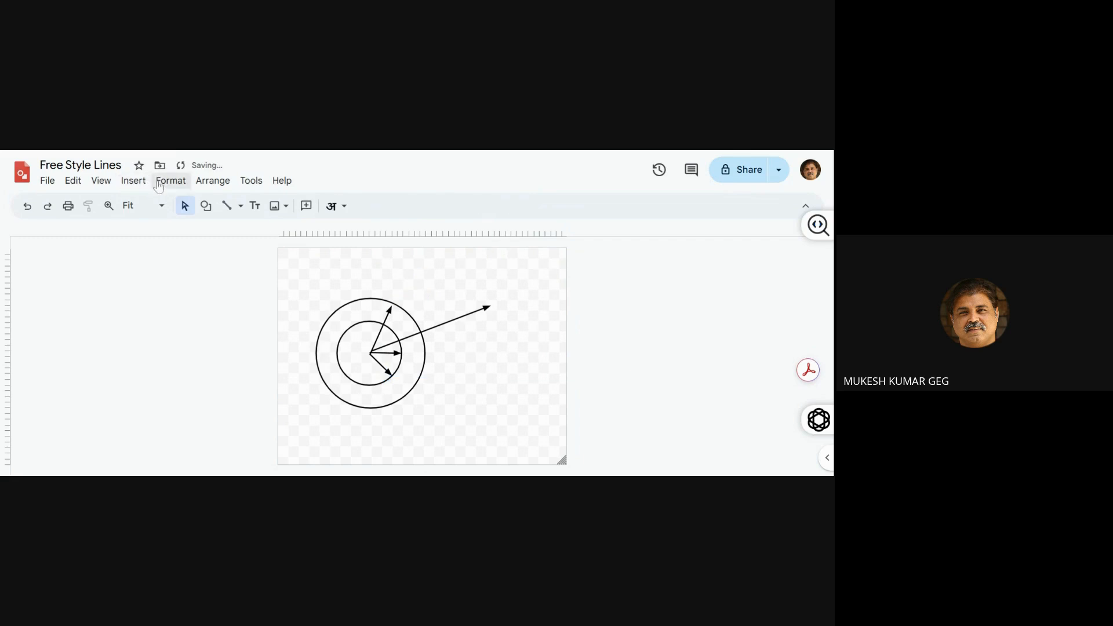
Add a small text box above the circles containing the label "30 Degree"
click(255, 206)
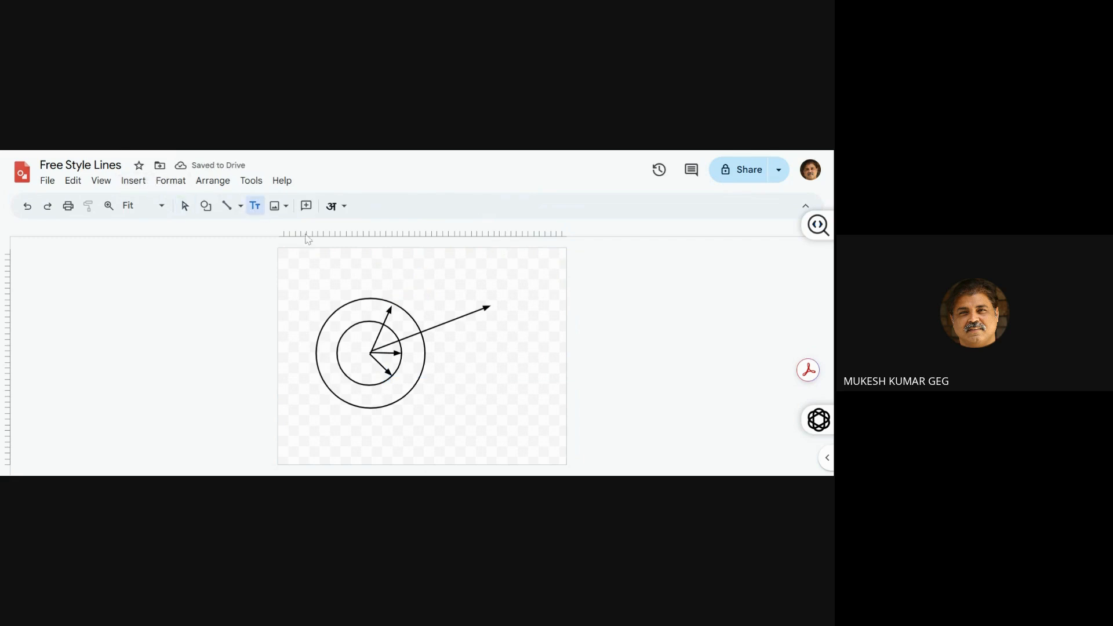
drag(350, 257, 377, 280)
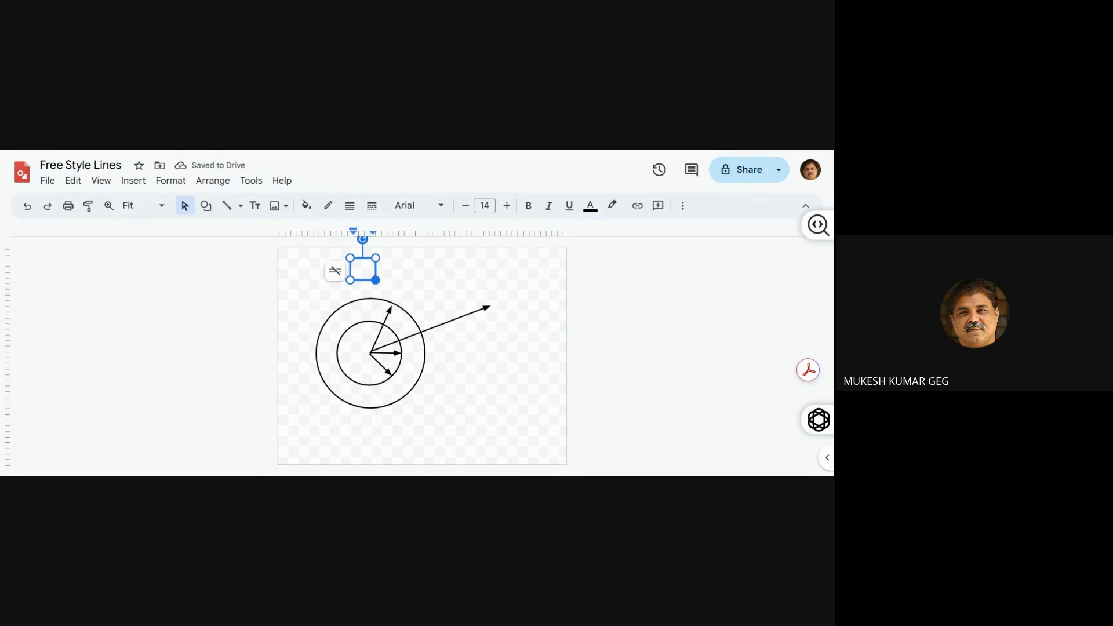
text(30 Degre)
Set the "30 Degree" label's font size to 15 and widen its text box slightly so the word fits
key(shift+Home)
key(ctrl+shift+period)
key(ctrl+shift+period)
key(ctrl+shift+comma)
drag(376, 271, 379, 271)
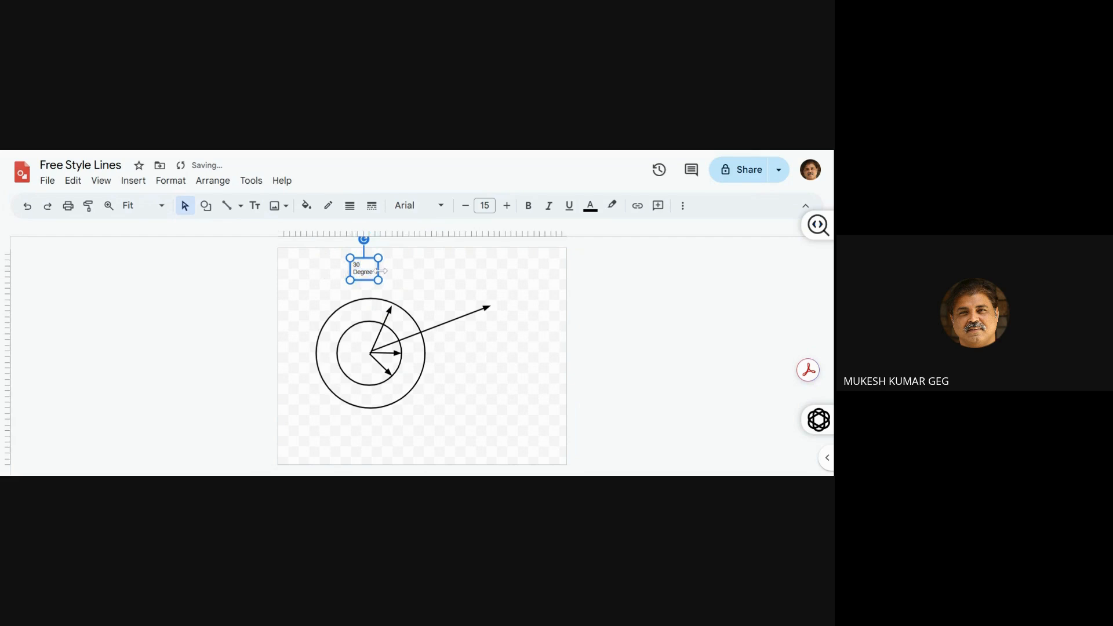
Change the "30 Degree" label's font to Trebuchet and centre its text horizontally
click(432, 210)
click(439, 282)
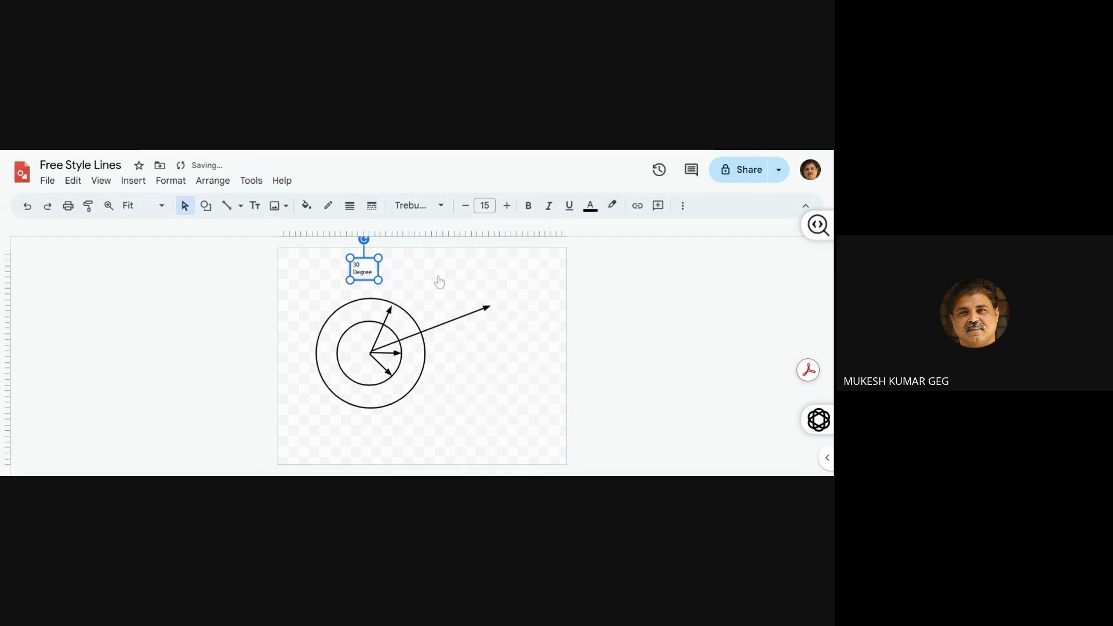
click(683, 205)
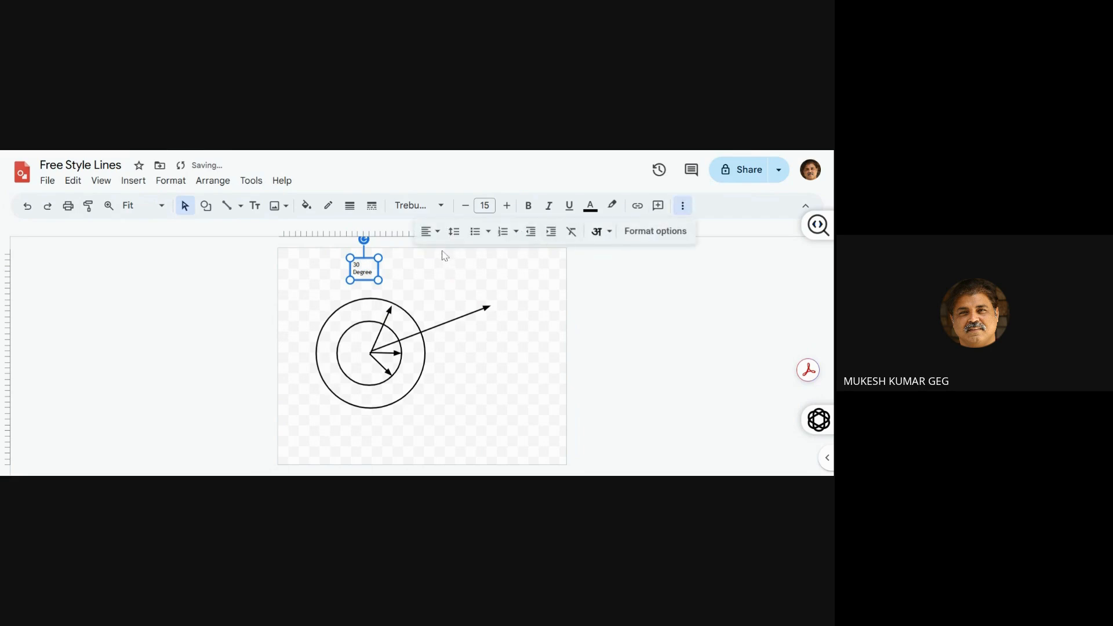
click(429, 231)
click(447, 253)
click(398, 284)
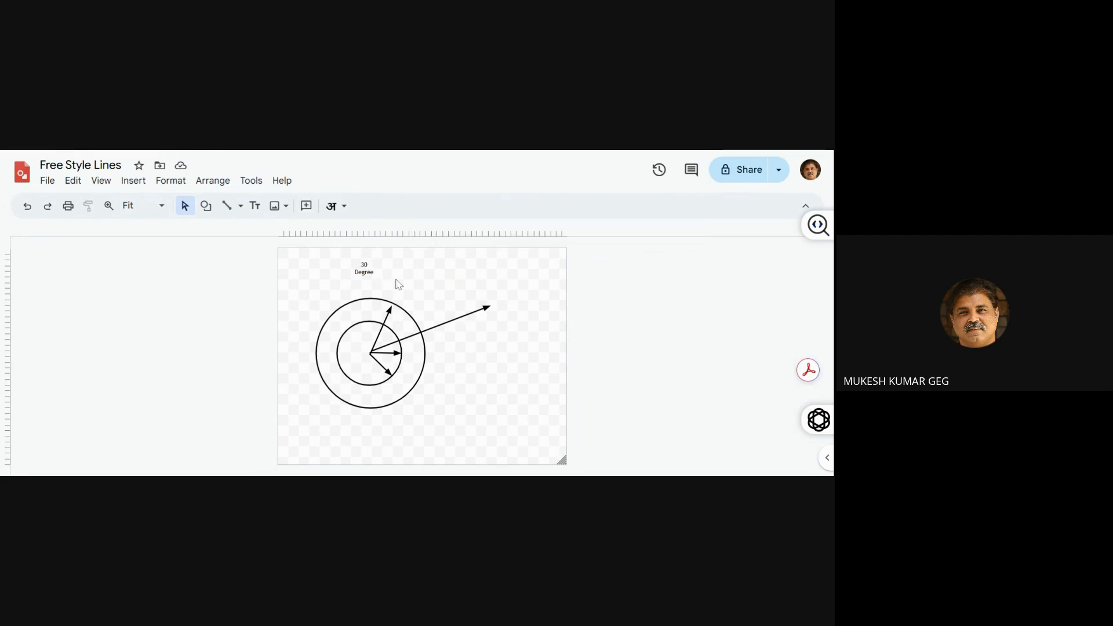
Move the "30 Degree" label to just outside the outer circle's right edge, below the long arrow
click(371, 264)
key(Down)
key(Down)
key(Down)
key(Down)
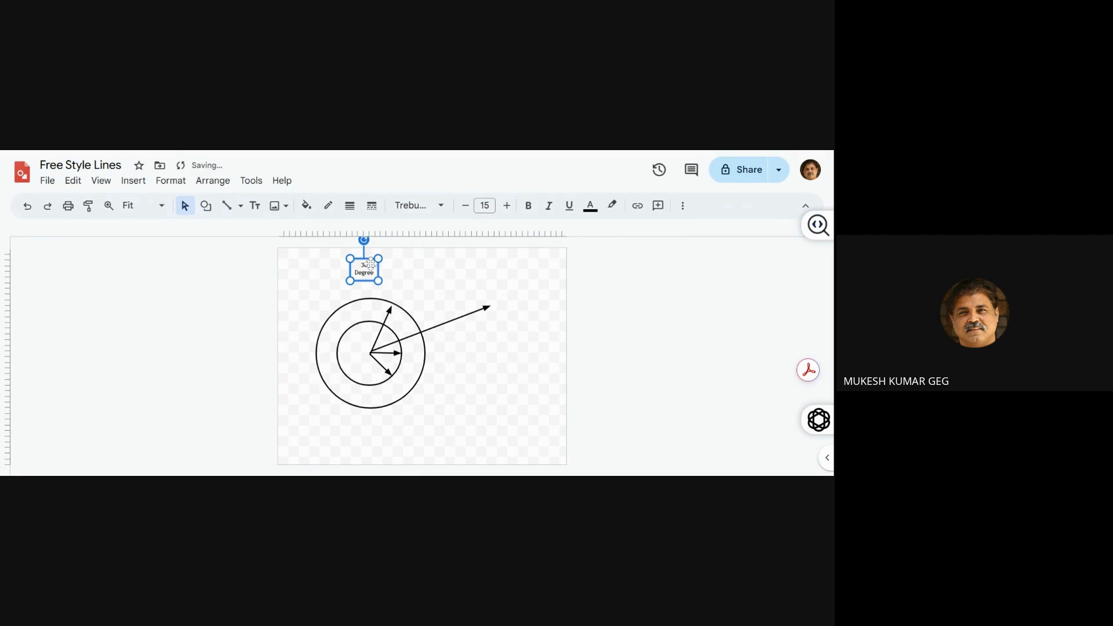
key(Down)
key(Down)
key(Down)
key(Down)
key(Down)
key(Down)
key(Down)
key(Down)
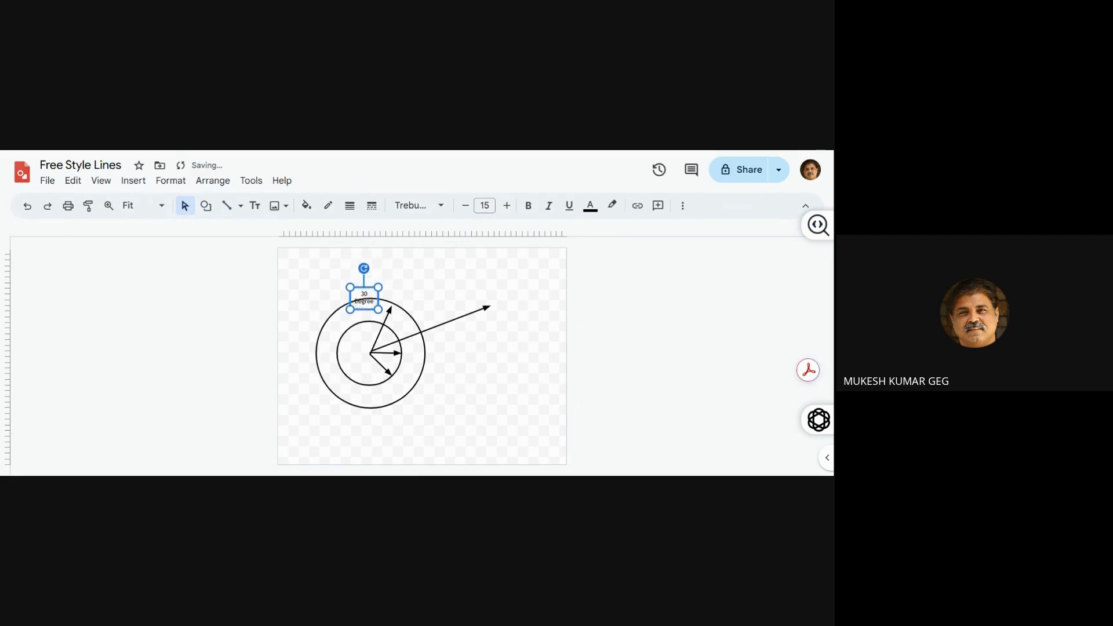
key(Down)
key(Down)
key(Down)
key(Down)
key(Down)
key(Down)
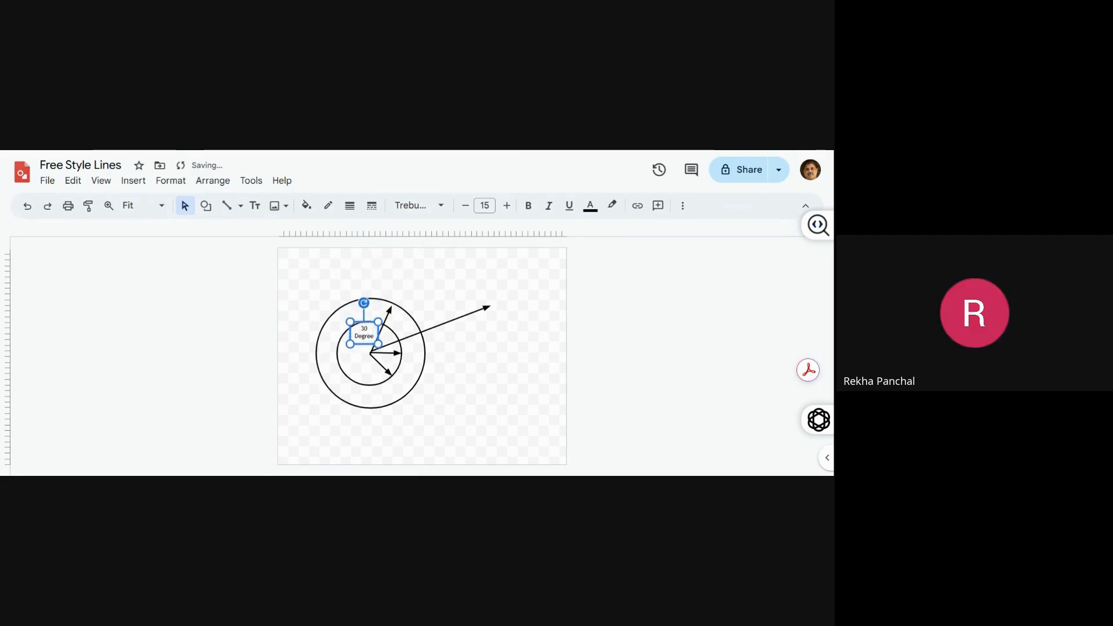
key(Right)
key(Right)
key(Right)
key(Right)
key(Right)
key(Right)
key(Right)
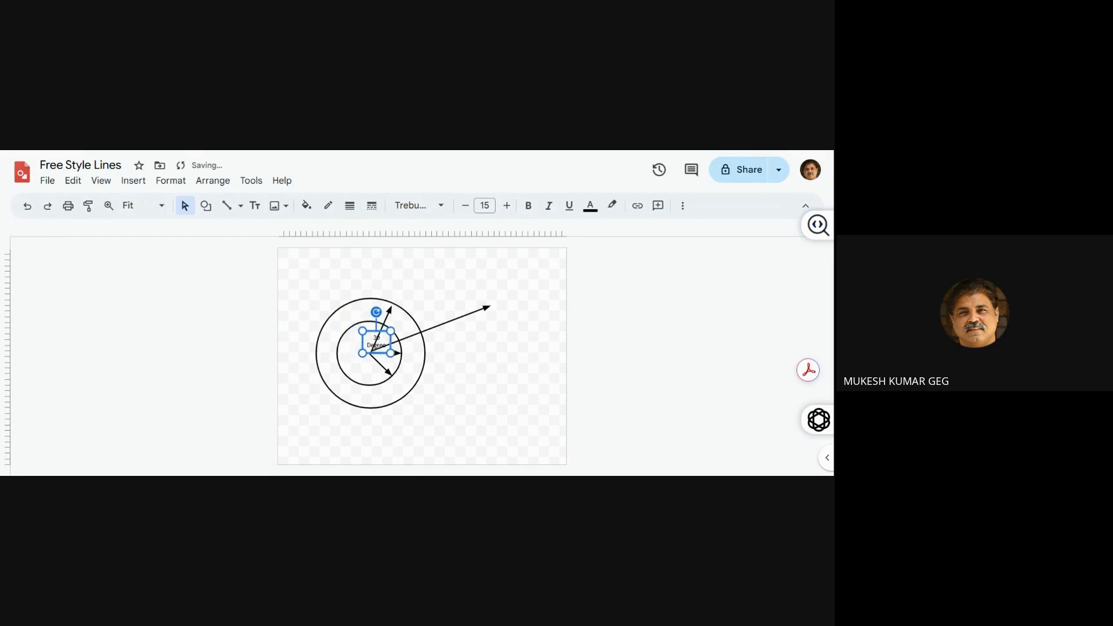
key(Right)
key(Right)
key(Right)
key(Right)
key(Right)
key(Right)
key(Right)
key(Right)
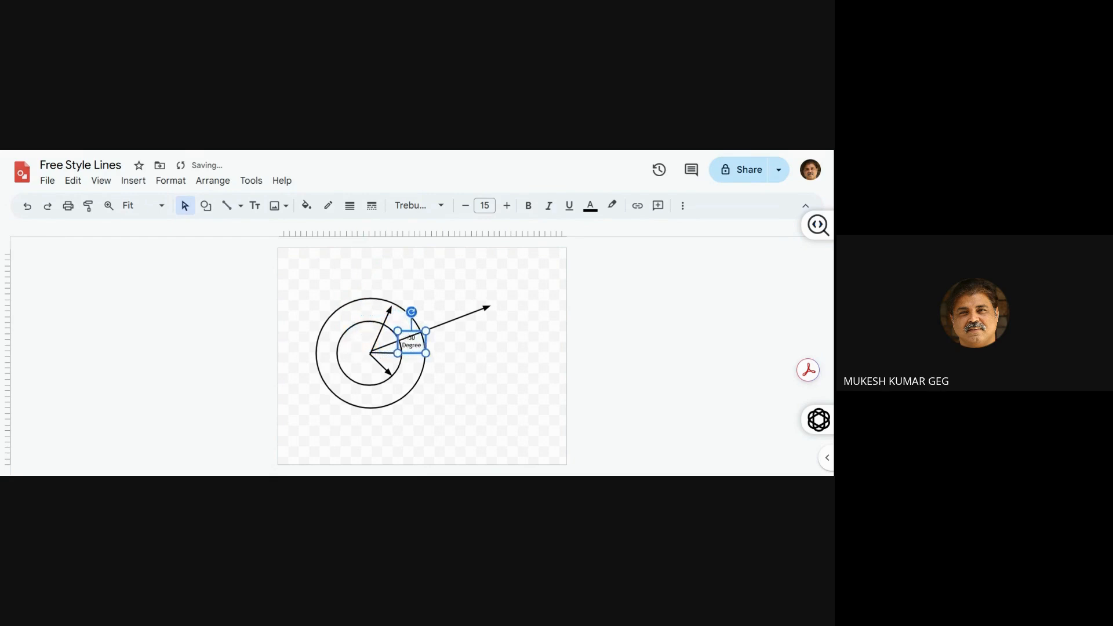
key(Right)
key(Right)
key(shift+Down)
key(shift+Down)
key(shift+Down)
key(shift+Down)
key(shift+Down)
key(shift+Down)
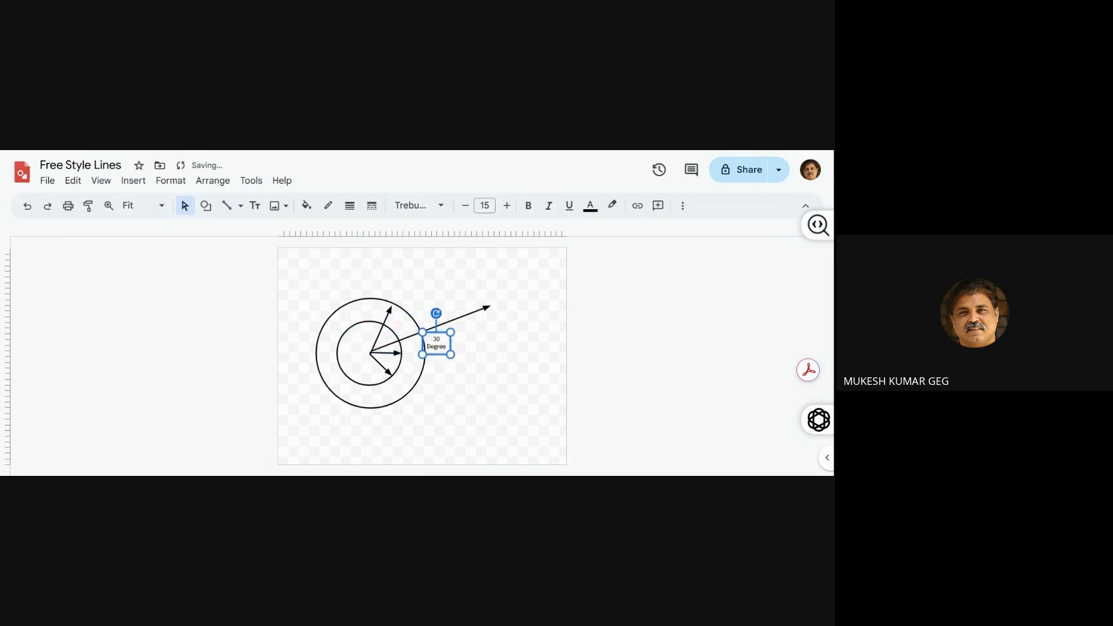
key(shift+Right)
key(shift+Right)
key(shift+Down)
key(shift+Down)
key(shift+Down)
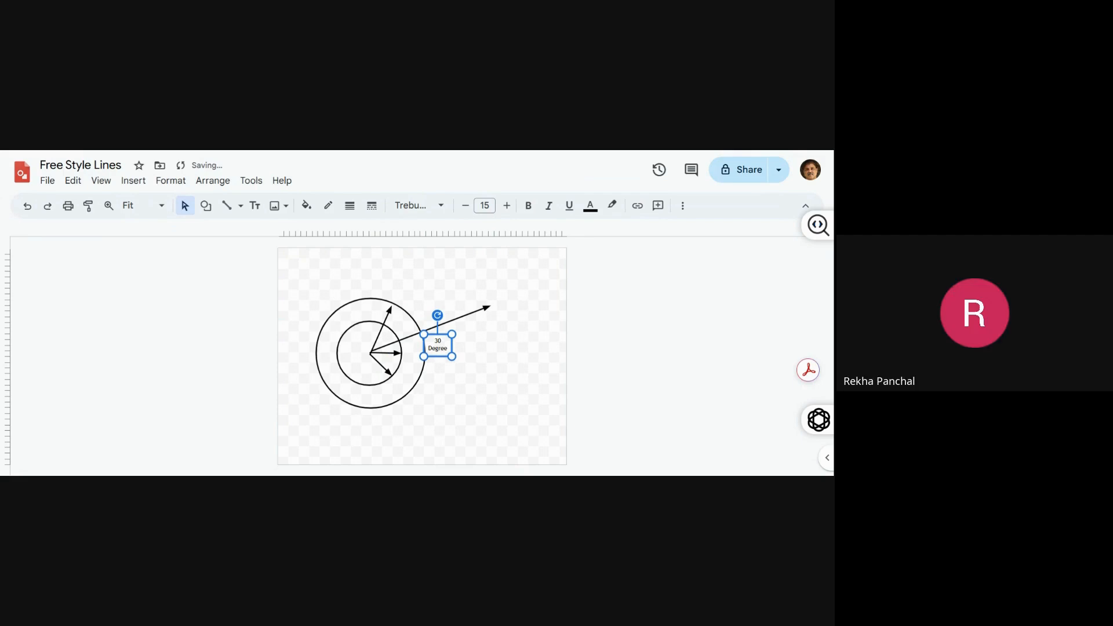
click(221, 278)
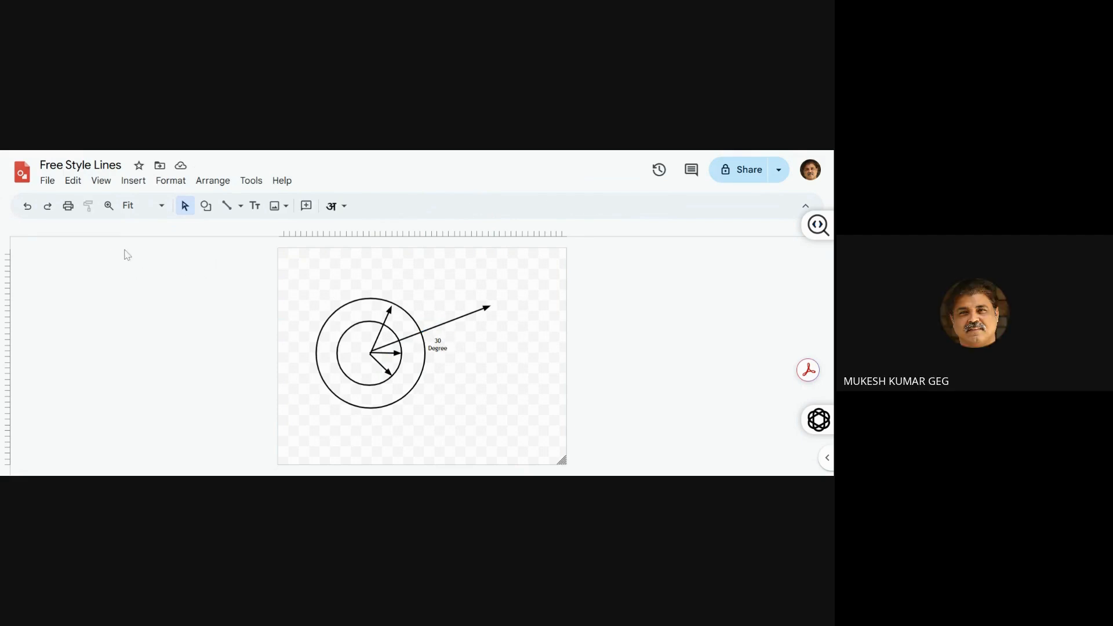
Look at the file formats available for downloading the drawing, without choosing one
click(47, 182)
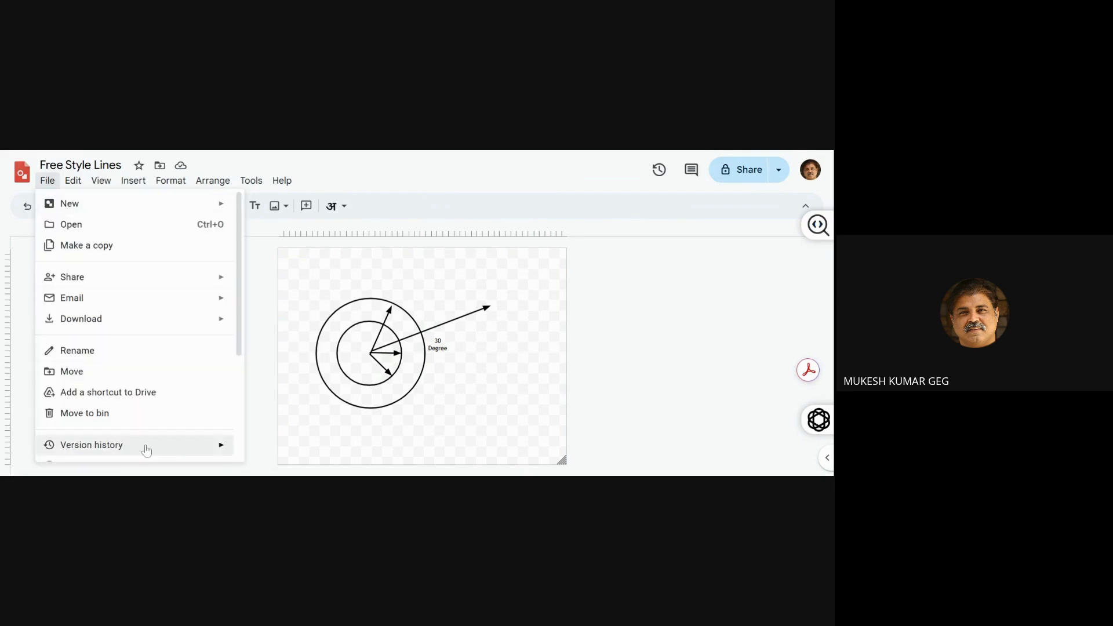
mouse_move(170, 323)
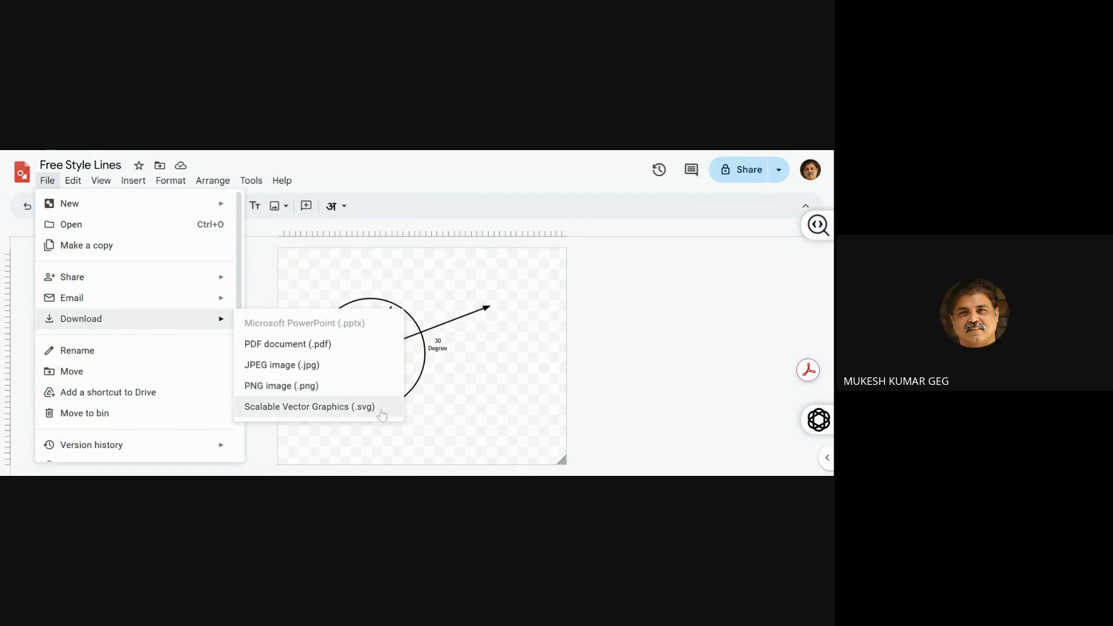
click(487, 410)
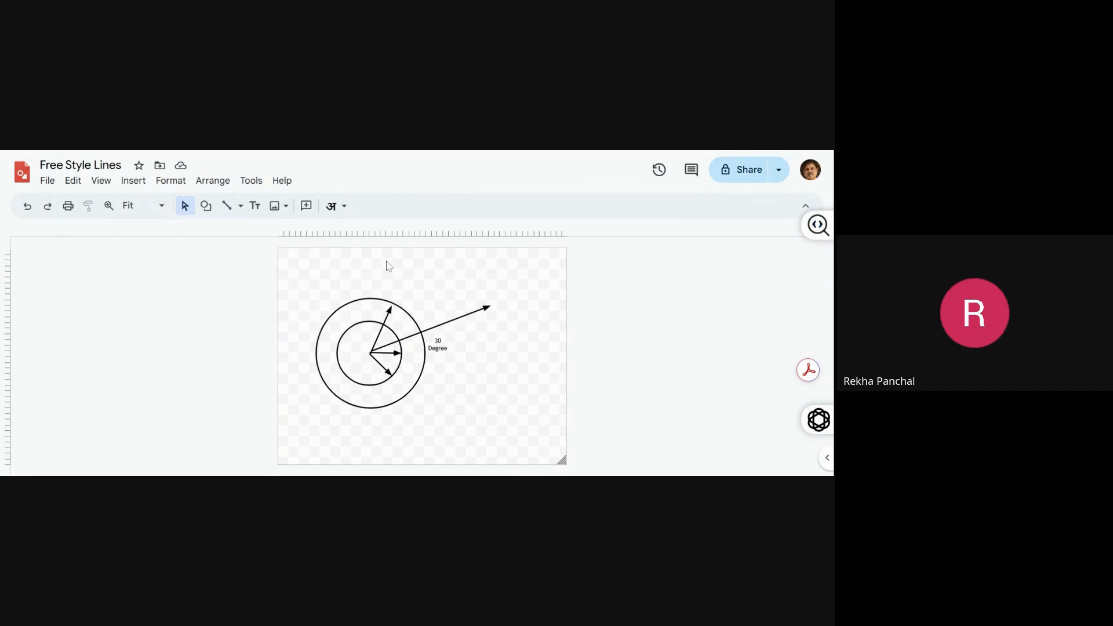
Draw a small D-shaped flowchart Delay shape below the tip of the long arrow
click(205, 206)
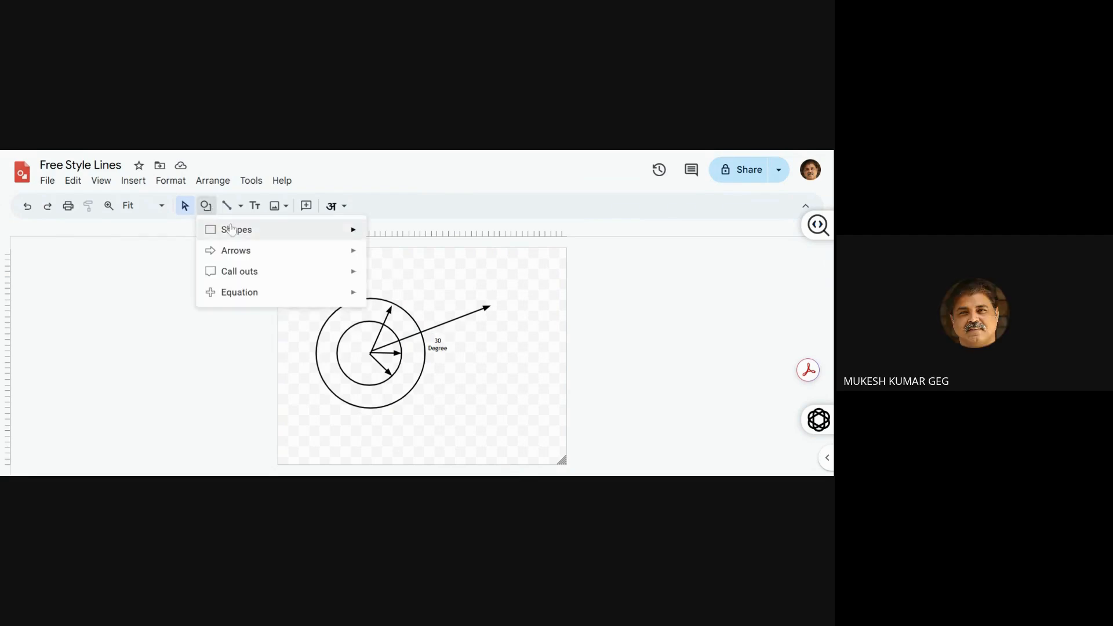
mouse_move(232, 229)
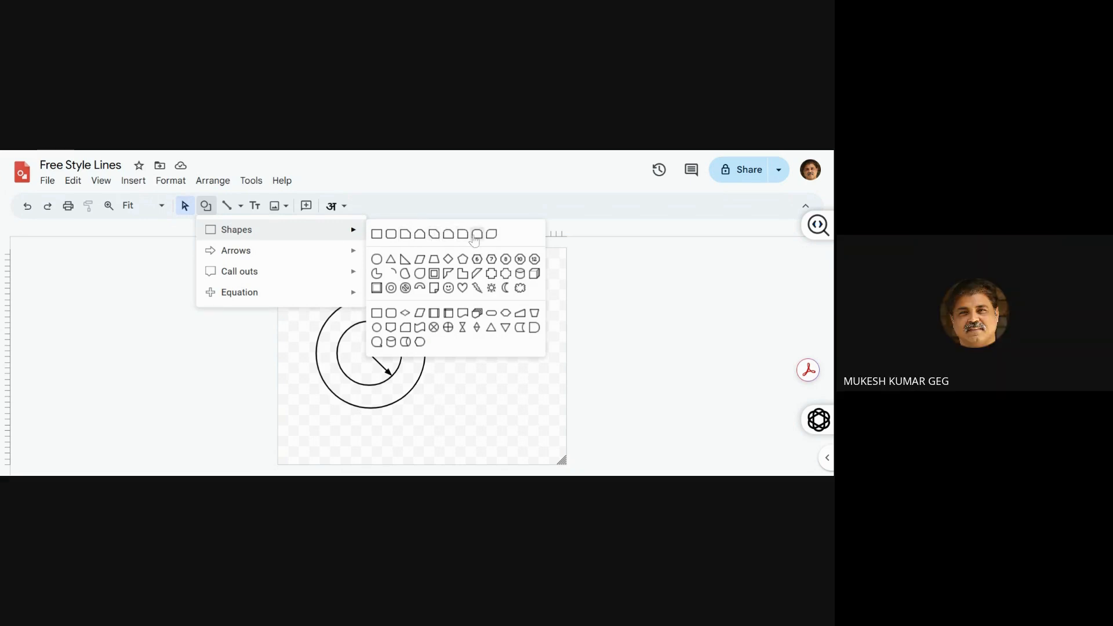
click(533, 331)
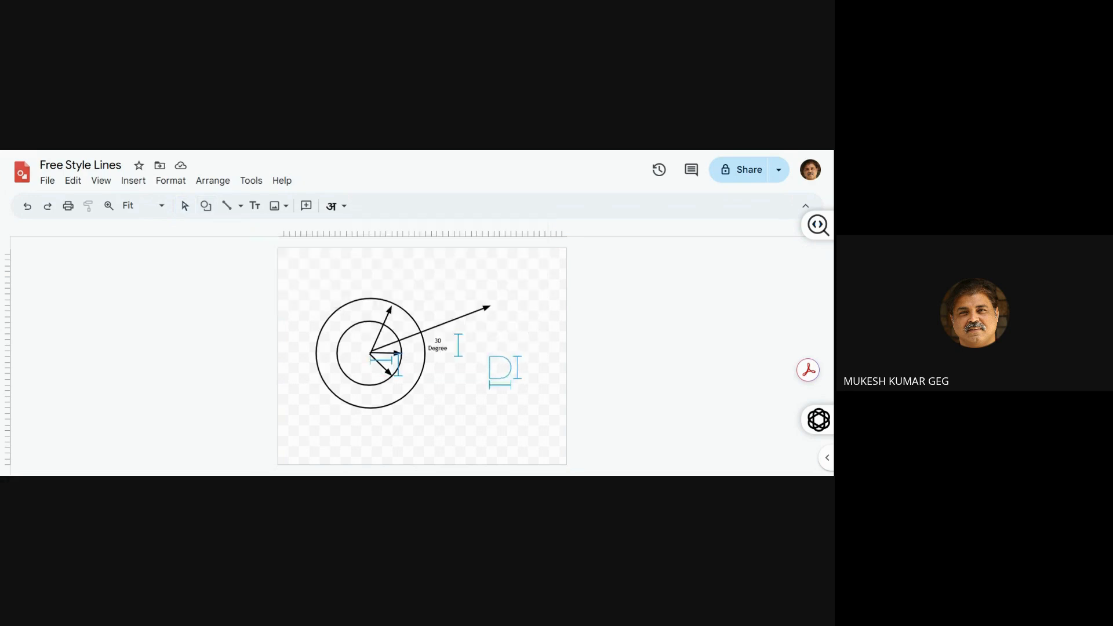
drag(489, 356, 512, 377)
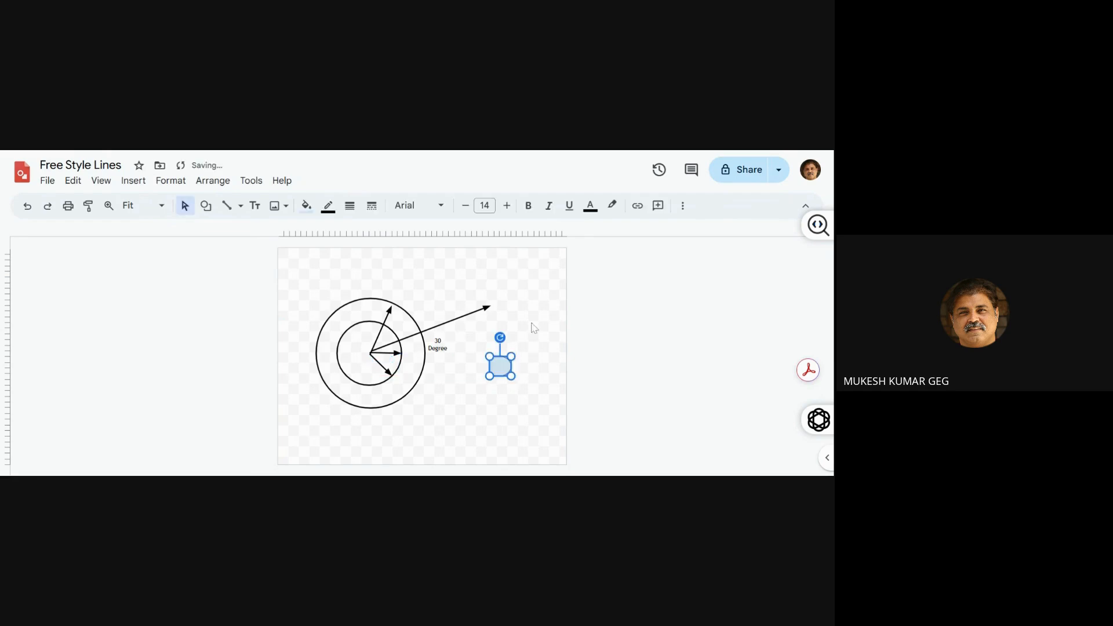
Show the format options and rotate the D-shape 90° clockwise so its rounded side faces down
click(682, 205)
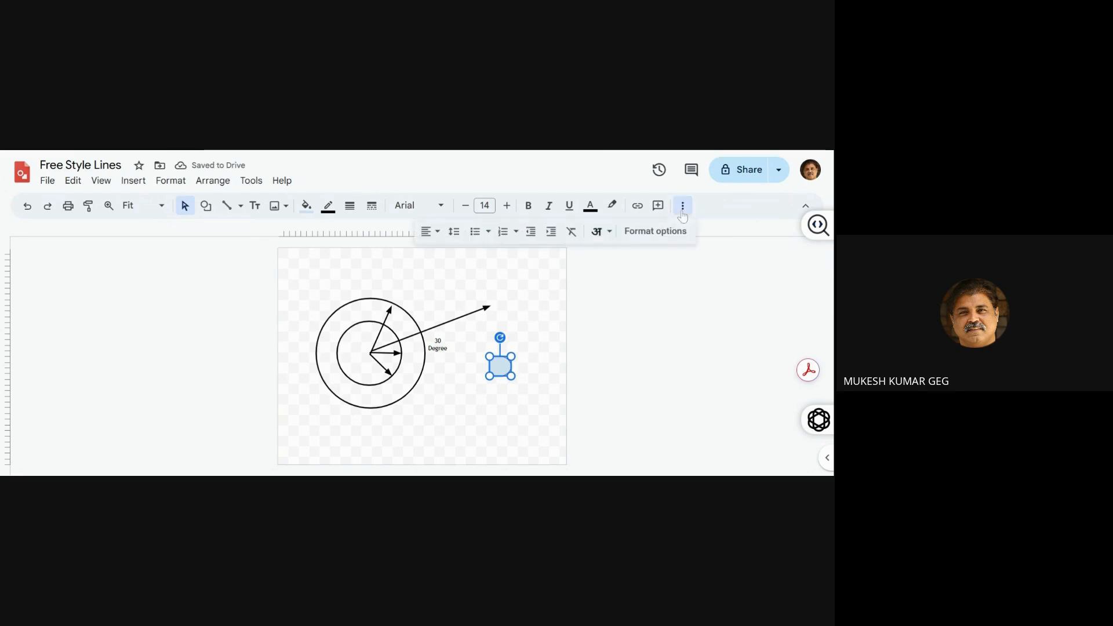
click(656, 229)
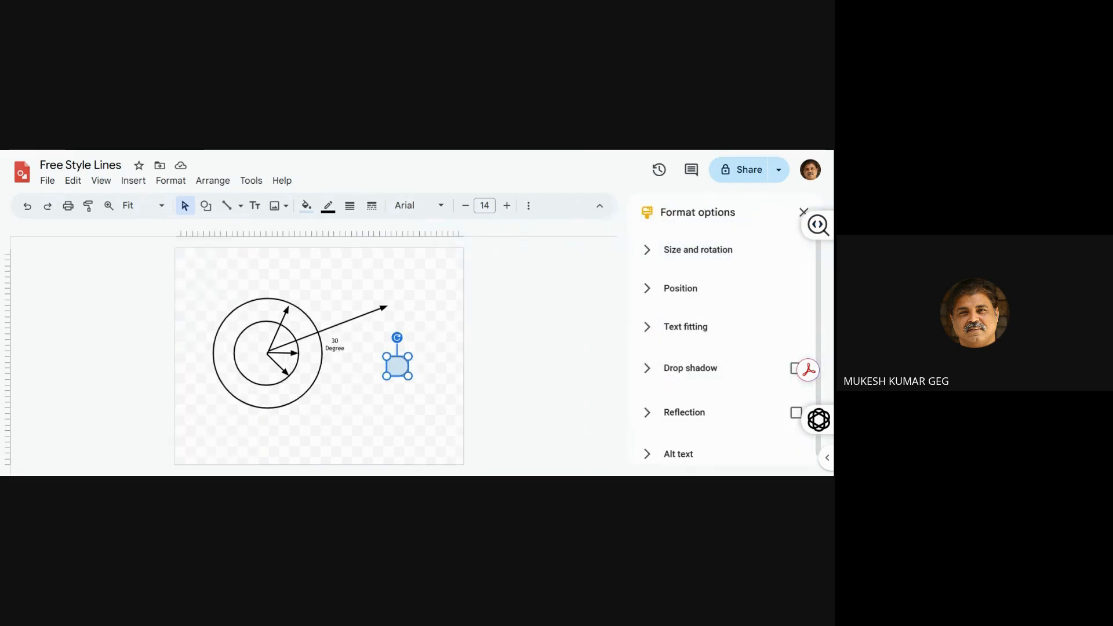
drag(398, 337, 434, 373)
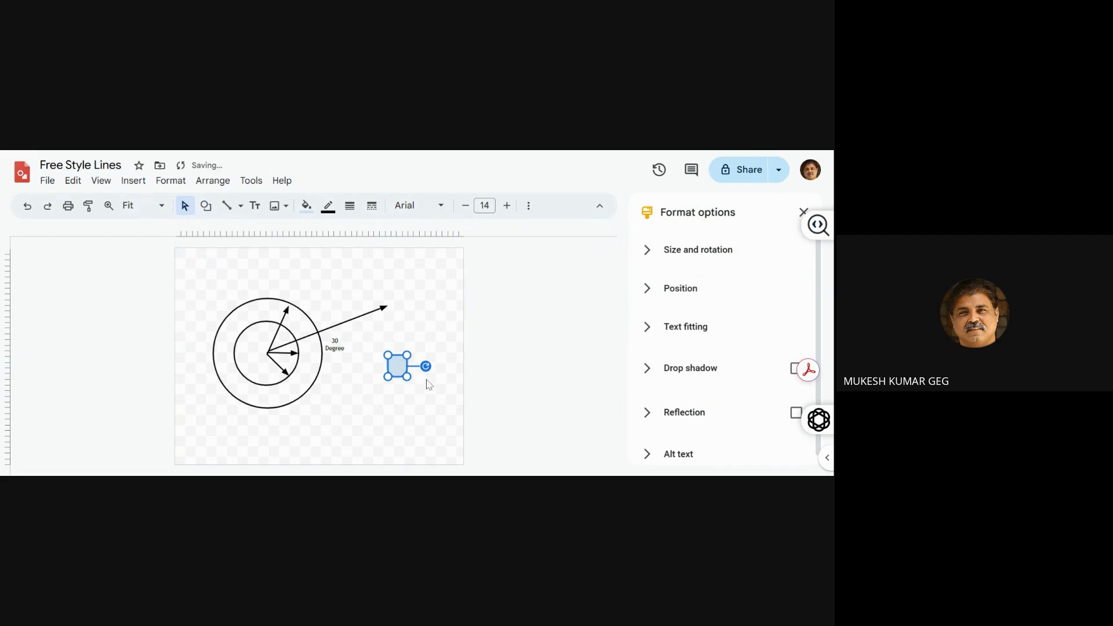
click(429, 384)
click(398, 367)
Fill the rotated D-shape with red and make its outline transparent
click(306, 206)
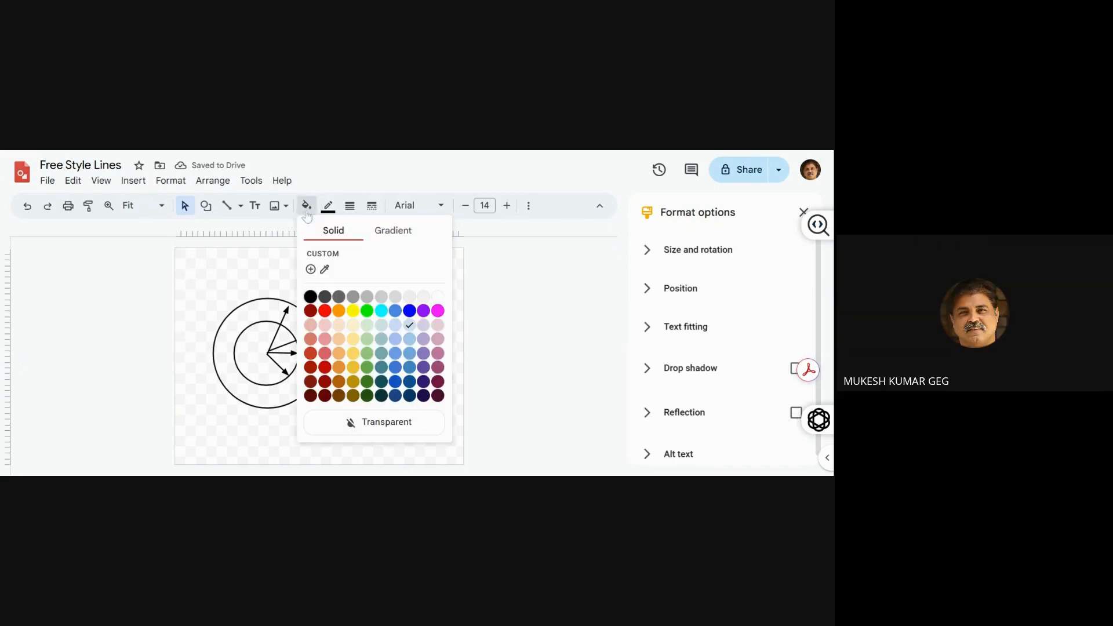
click(324, 311)
click(365, 330)
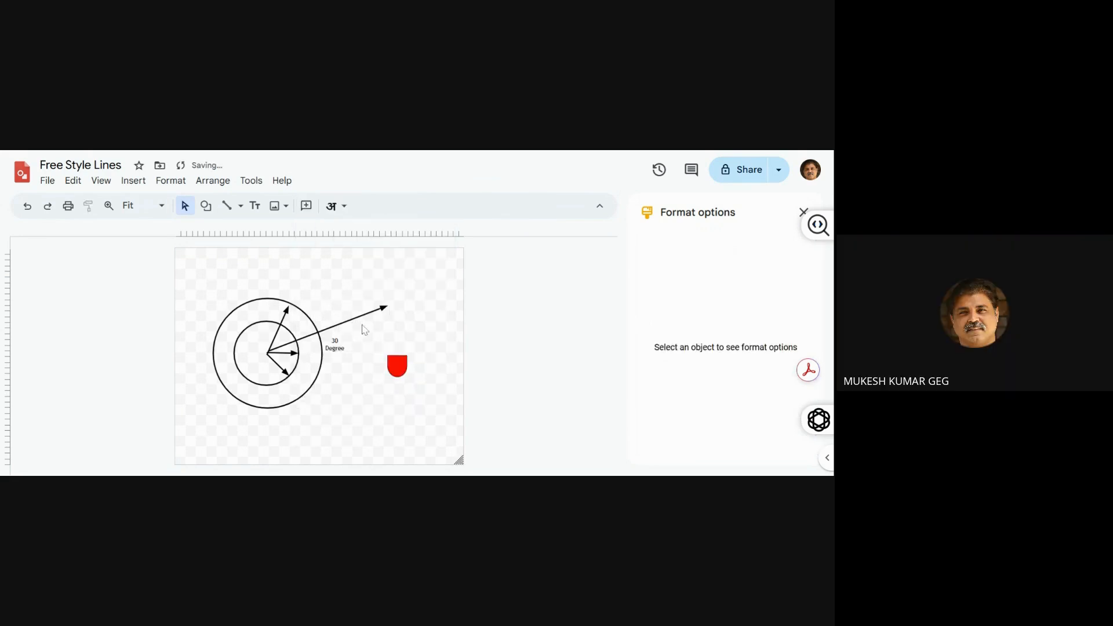
click(397, 365)
click(327, 207)
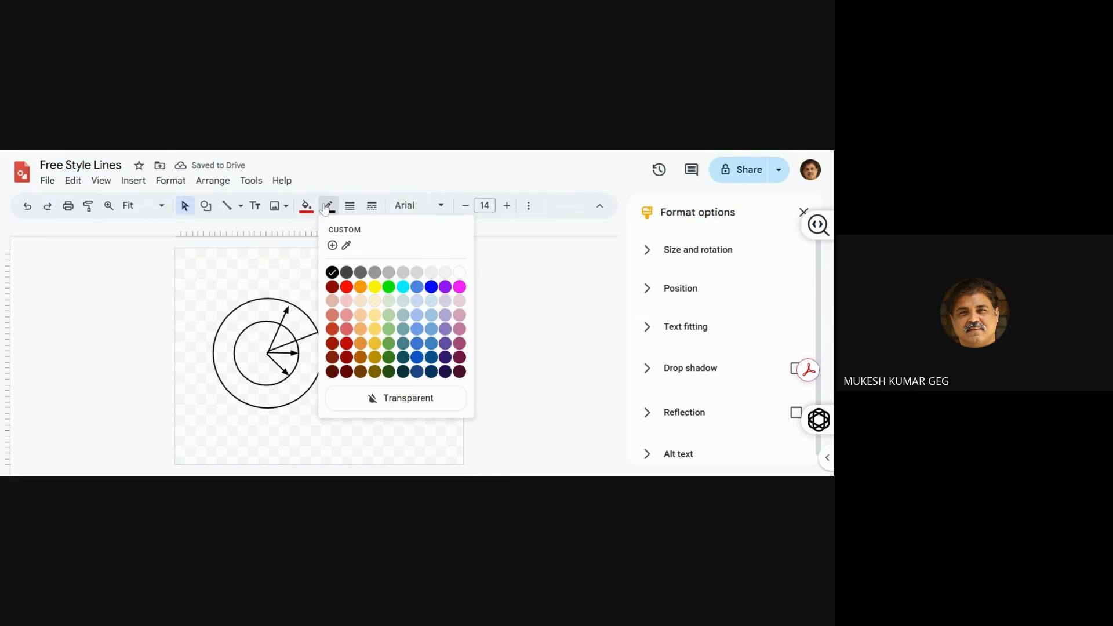
click(374, 407)
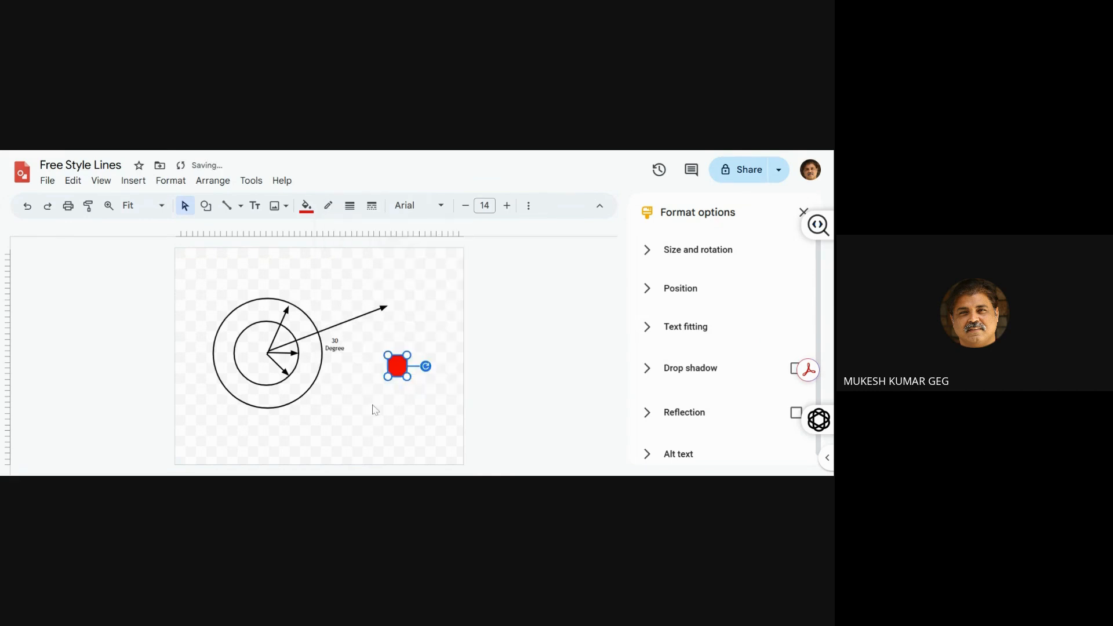
click(377, 408)
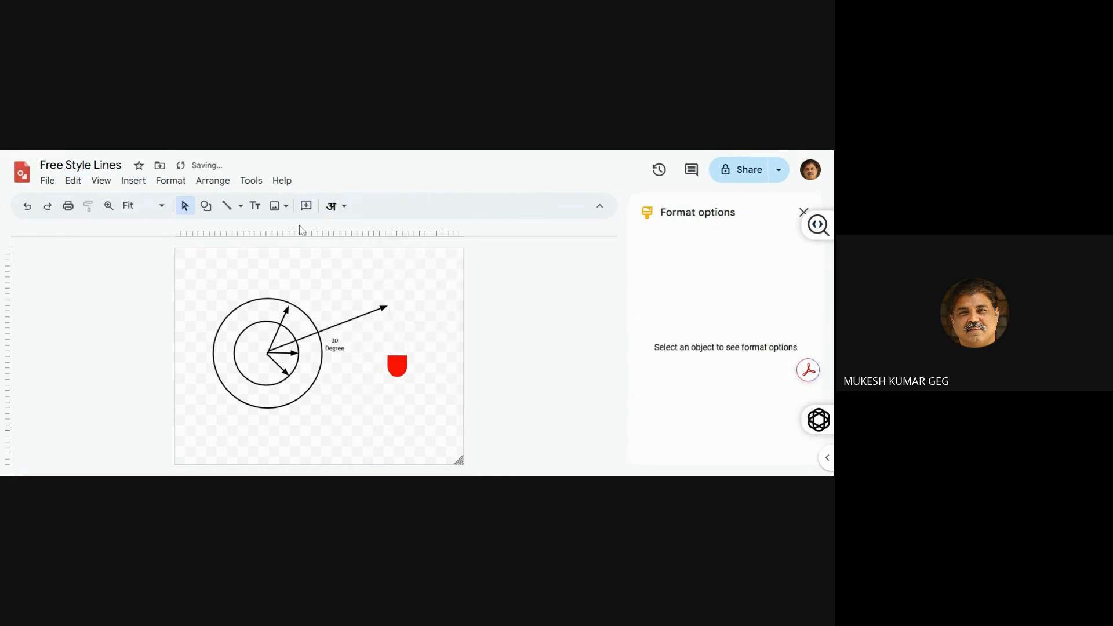
Draw a small block arc above the red shape and rotate it 90° clockwise
click(216, 212)
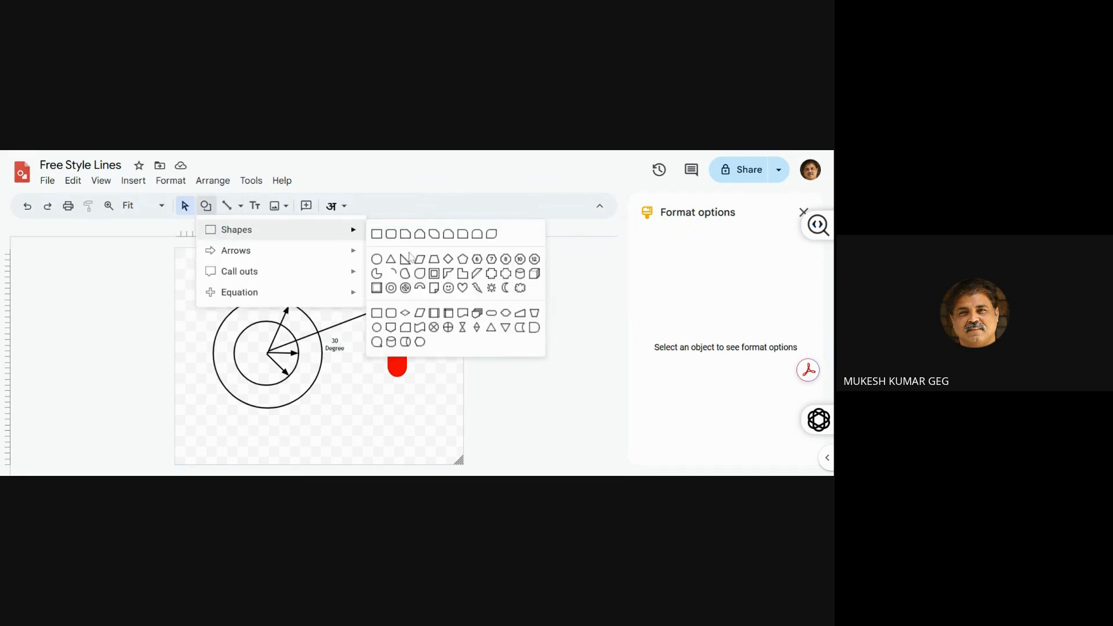
click(418, 289)
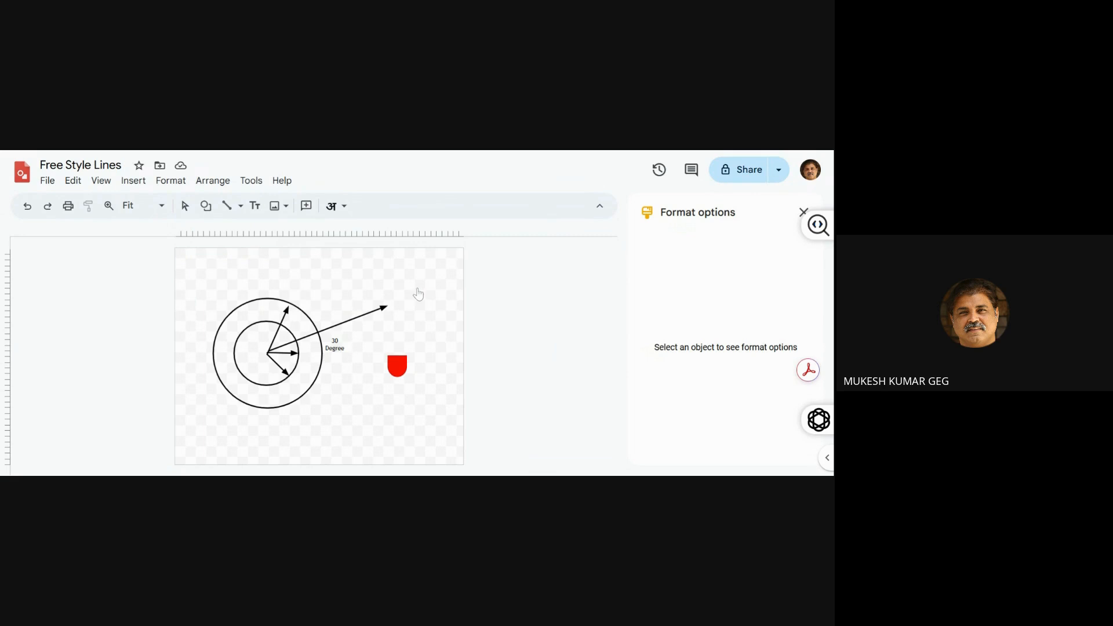
drag(428, 304, 430, 310)
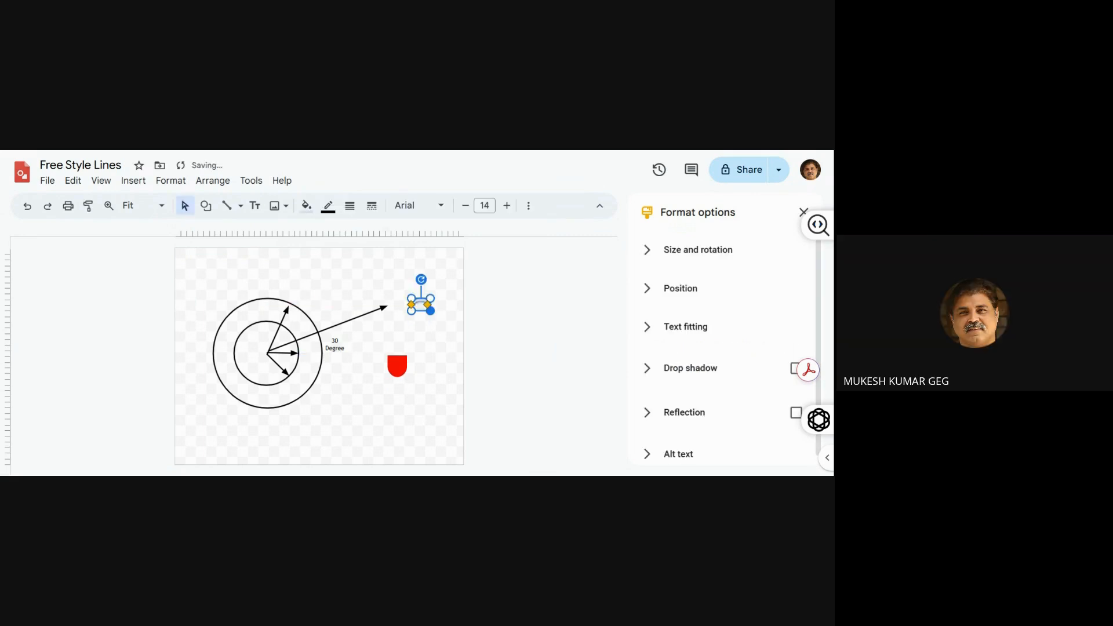
drag(428, 301, 445, 310)
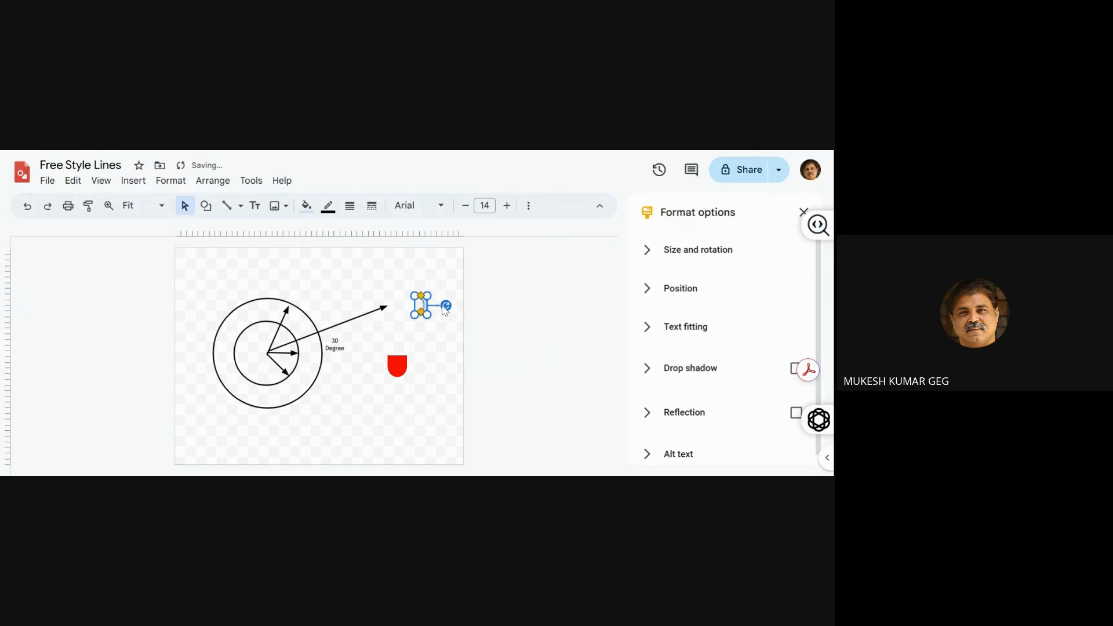
Move the block arc straight down until it is level with the red shape, on its right side
key(Down)
key(Down)
key(Down)
key(Down)
key(Down)
key(Down)
key(Down)
key(Down)
key(Down)
key(Down)
key(Down)
key(Down)
key(Down)
key(Down)
key(Down)
key(Down)
key(Down)
key(Down)
key(Down)
key(Down)
key(Down)
key(Down)
key(Down)
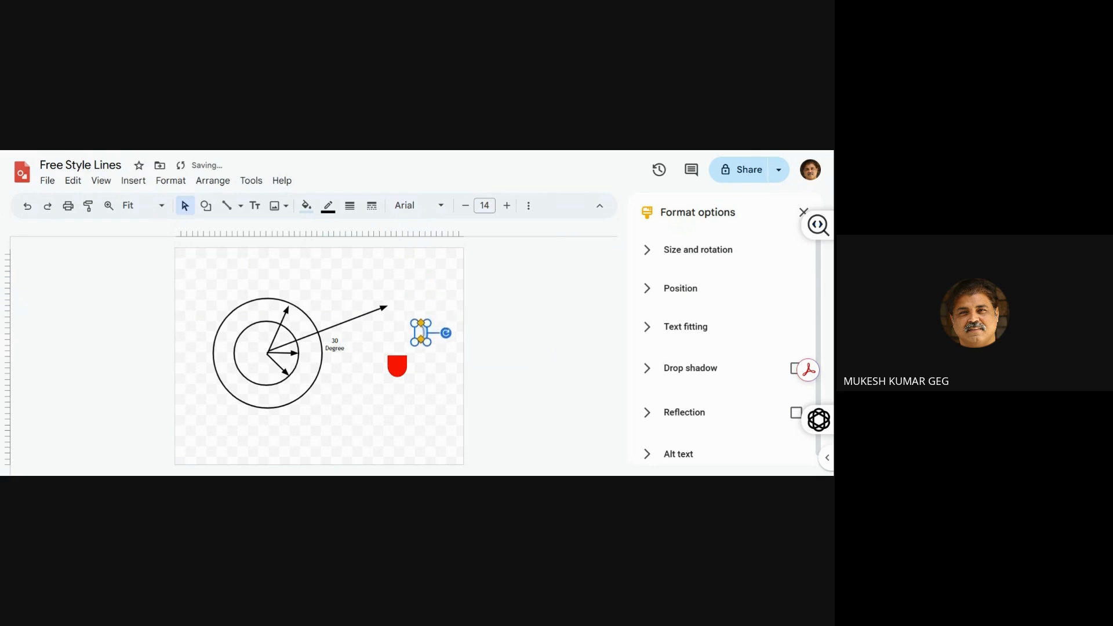
key(Down)
key(Down)
key(Down)
key(Down)
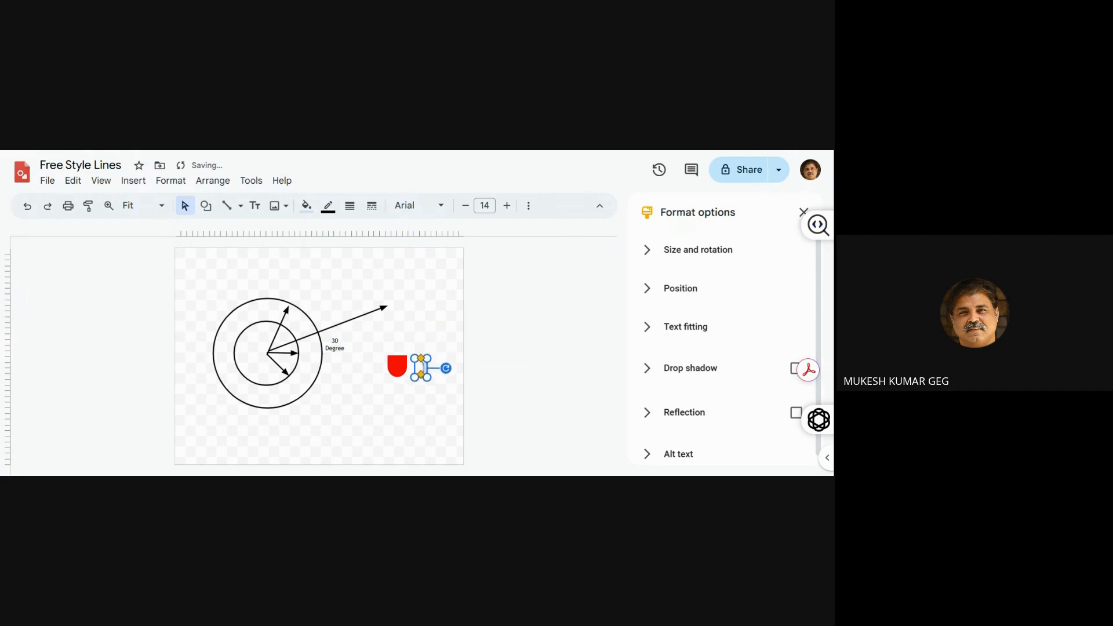
Move the block arc left until it overlaps the red shape's right edge, and raise it slightly to line up as a handle
key(Left)
key(Left)
key(Left)
key(Left)
key(Left)
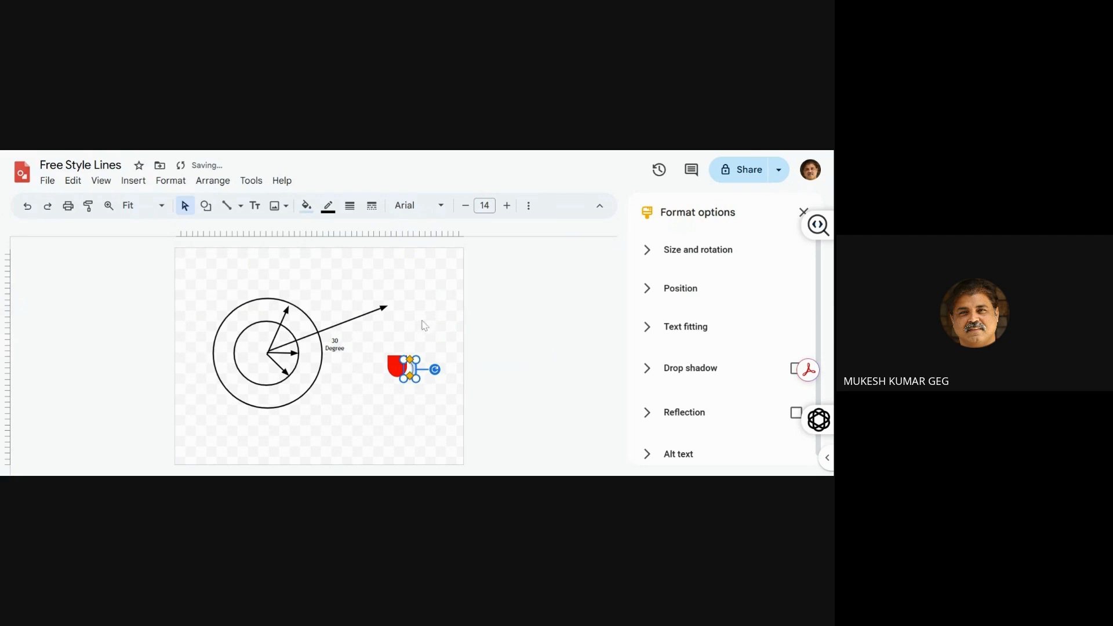
click(418, 352)
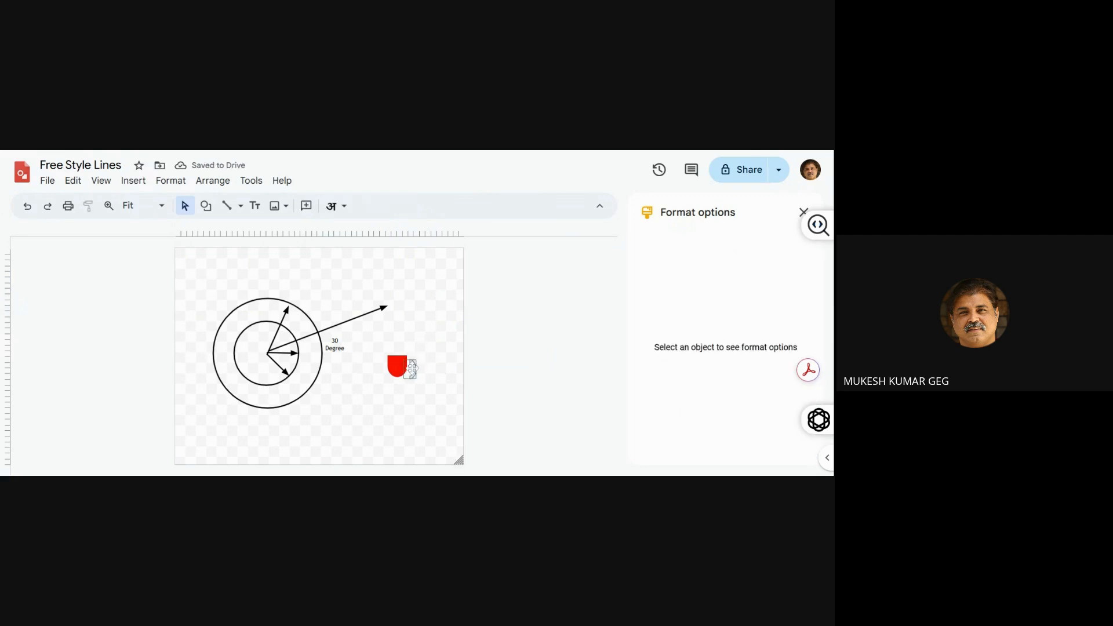
click(412, 369)
key(Left)
key(Left)
key(Left)
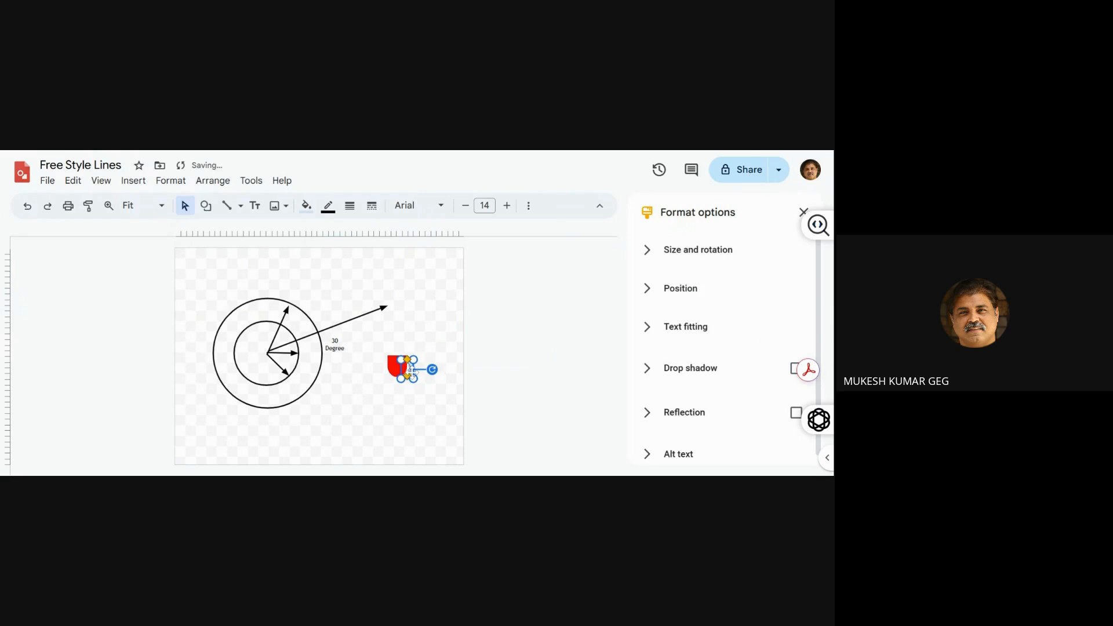
key(Up)
key(Up)
key(Up)
key(Up)
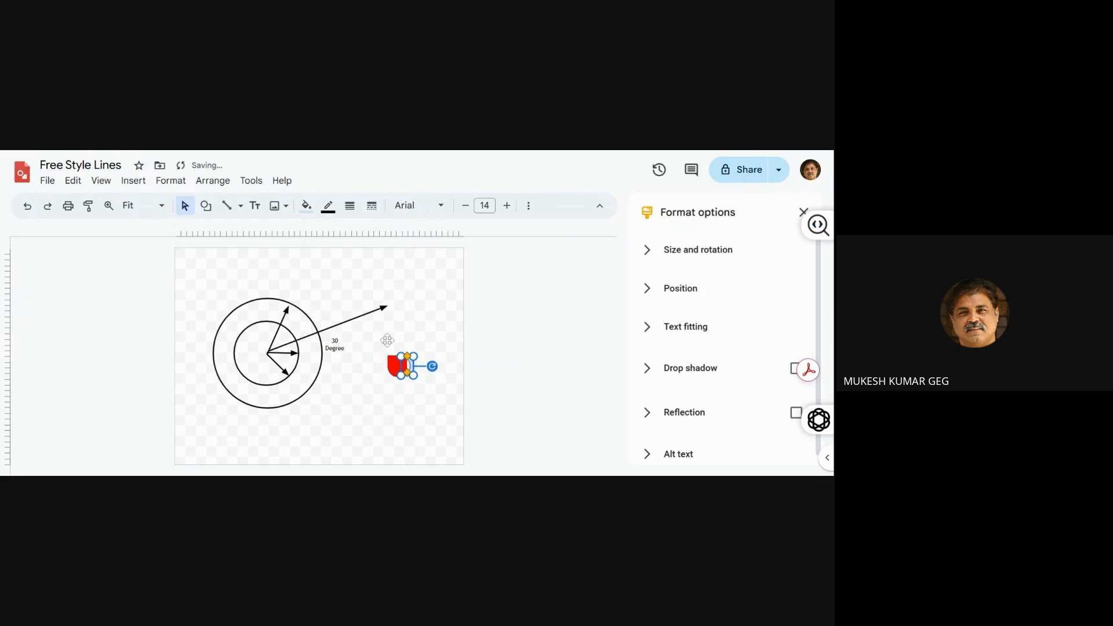
Give the block arc a red outline and a red fill matching the cup body
click(329, 207)
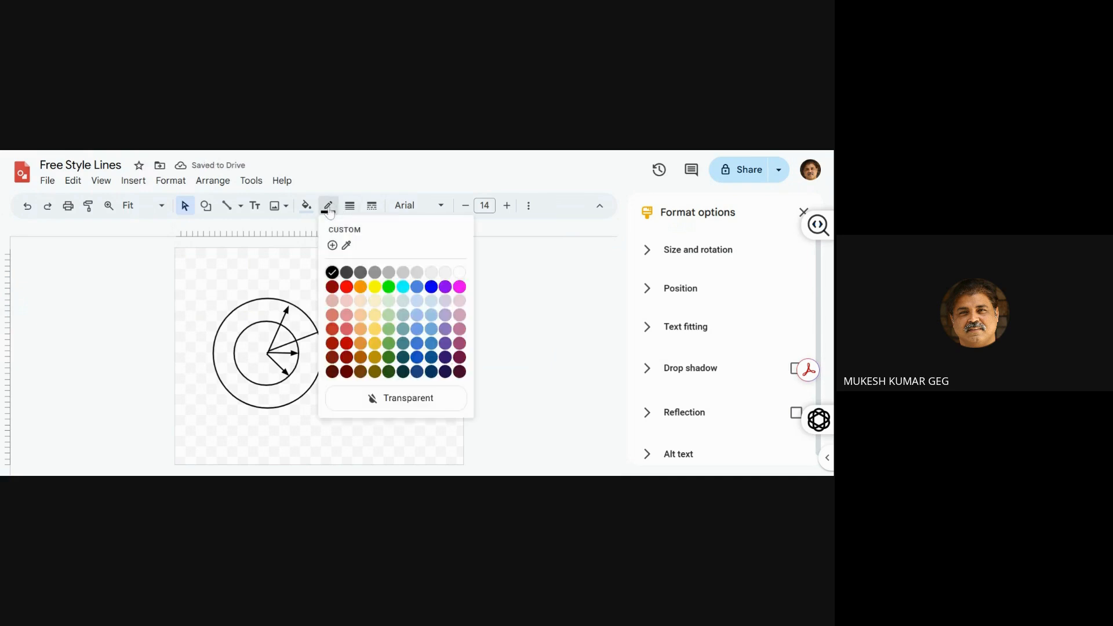
click(347, 290)
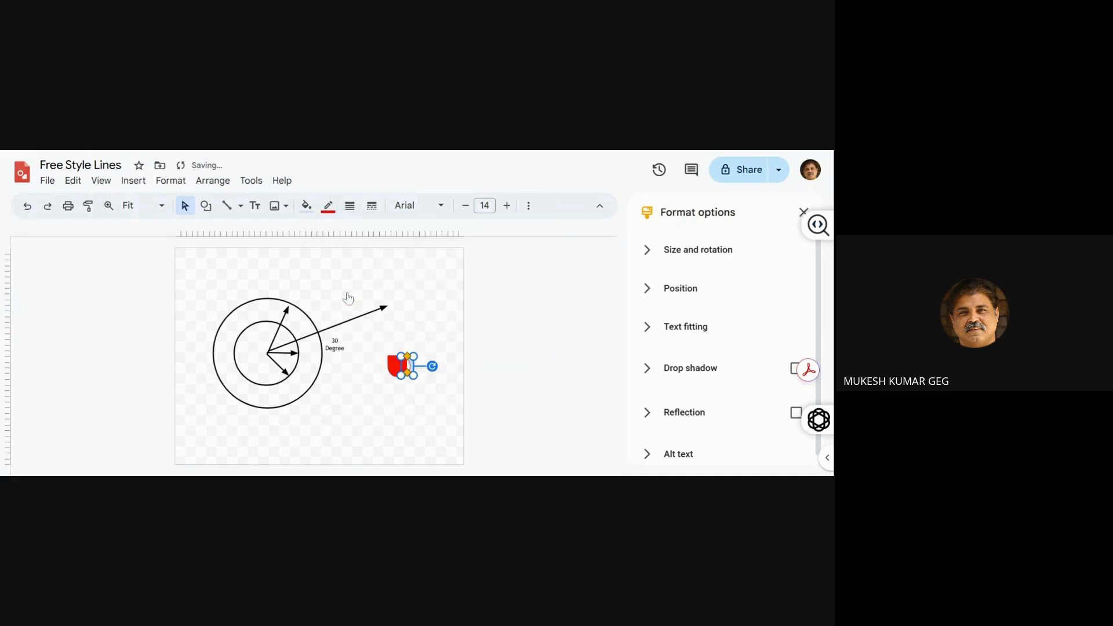
click(308, 209)
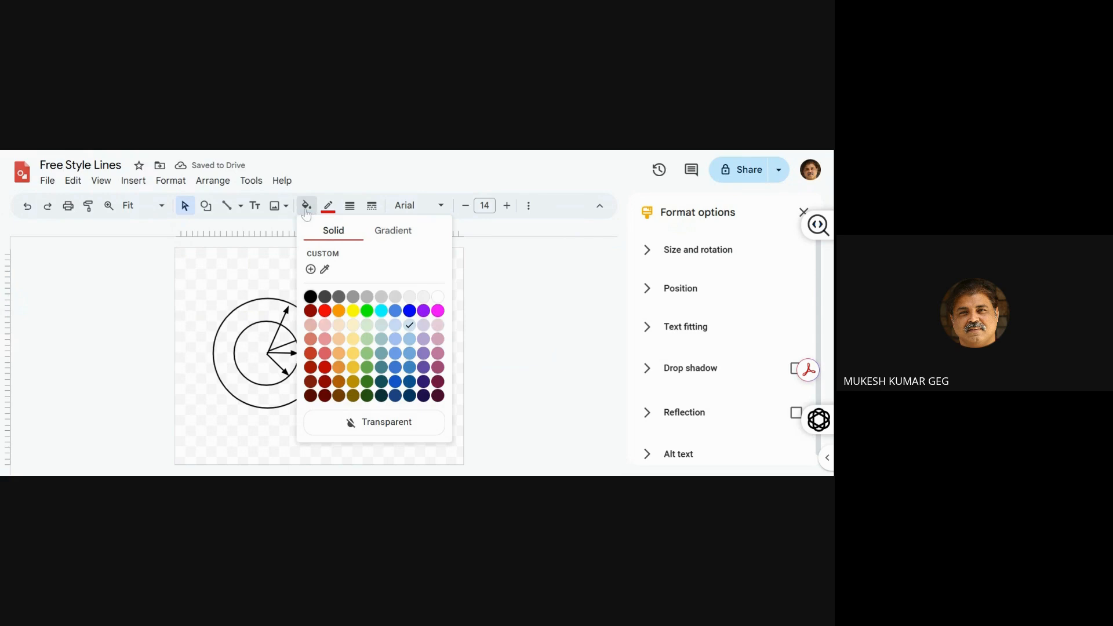
click(324, 311)
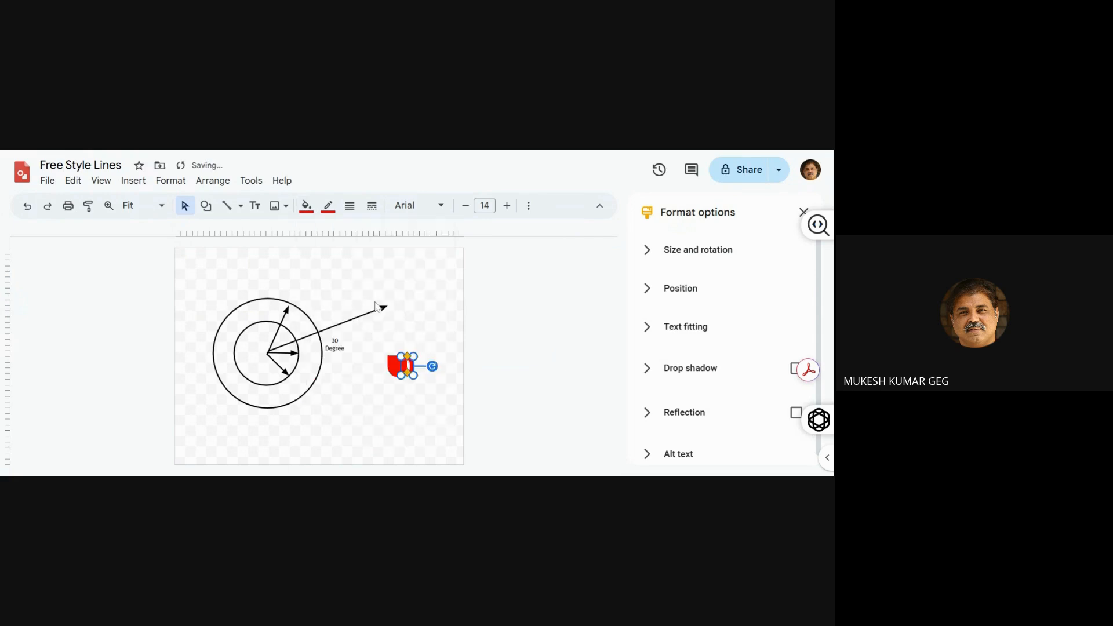
click(408, 306)
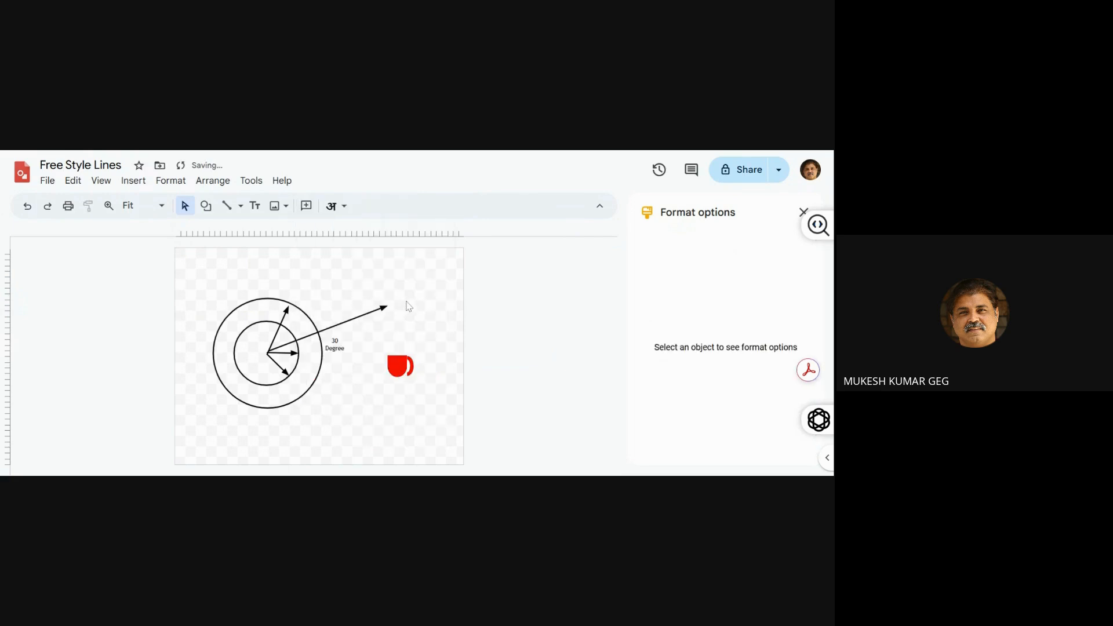
Set the red block arc's width to 1.3 cm
click(409, 365)
click(695, 250)
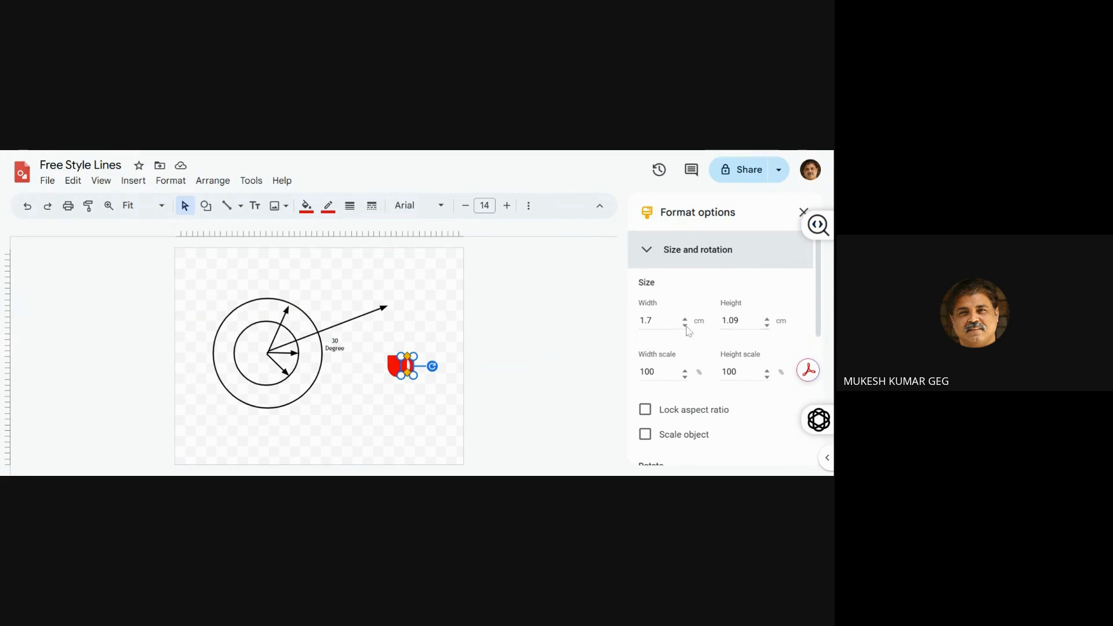
click(661, 321)
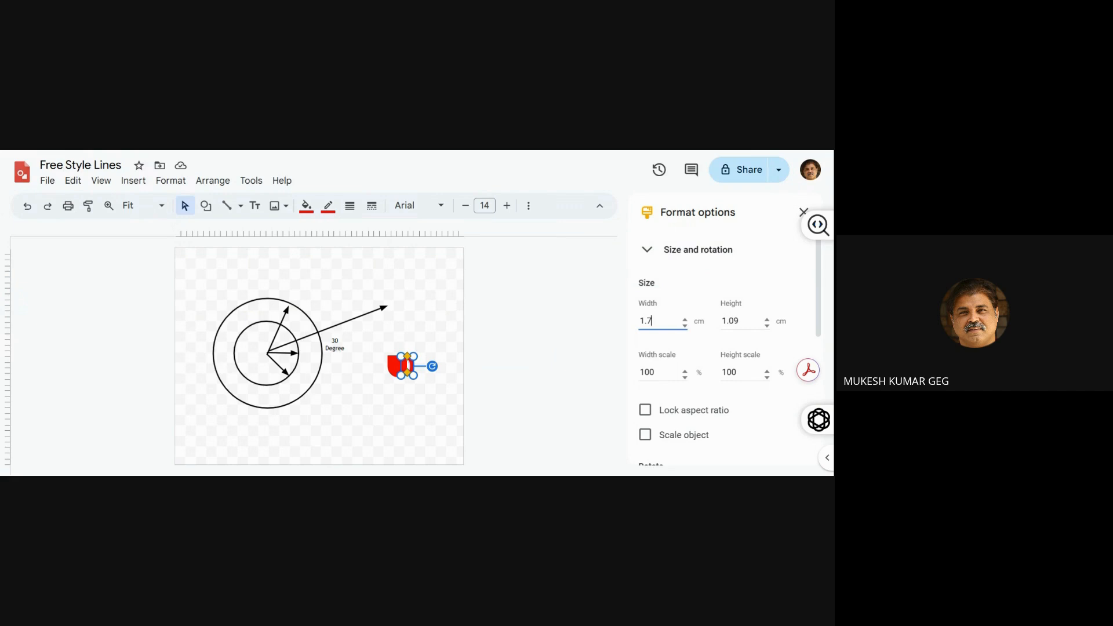
key(BackSpace)
key(BackSpace)
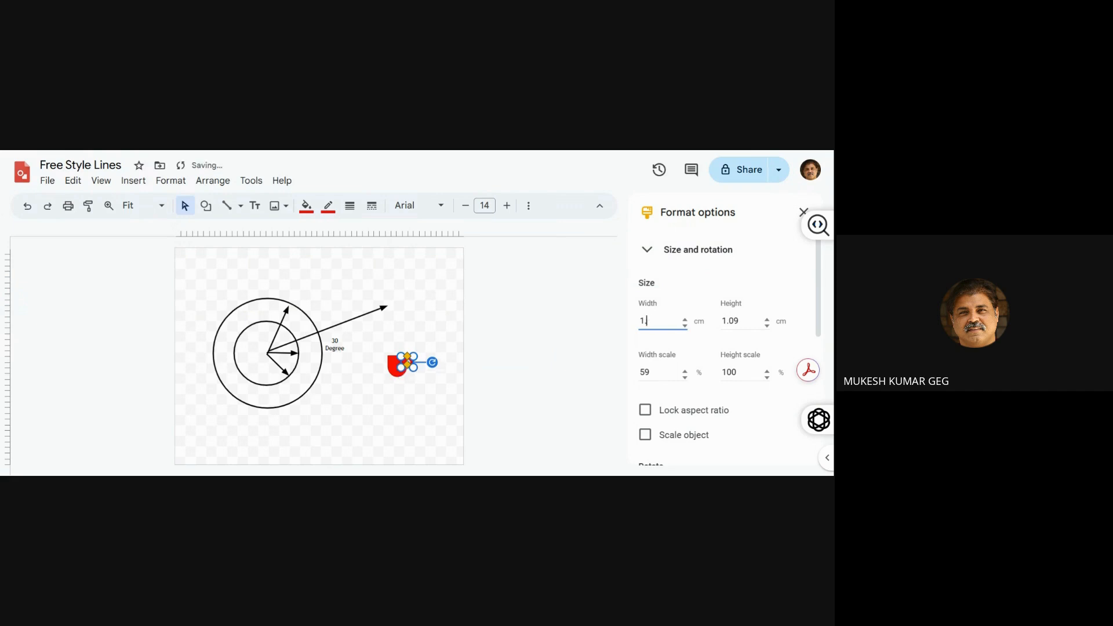
text(.3)
click(440, 416)
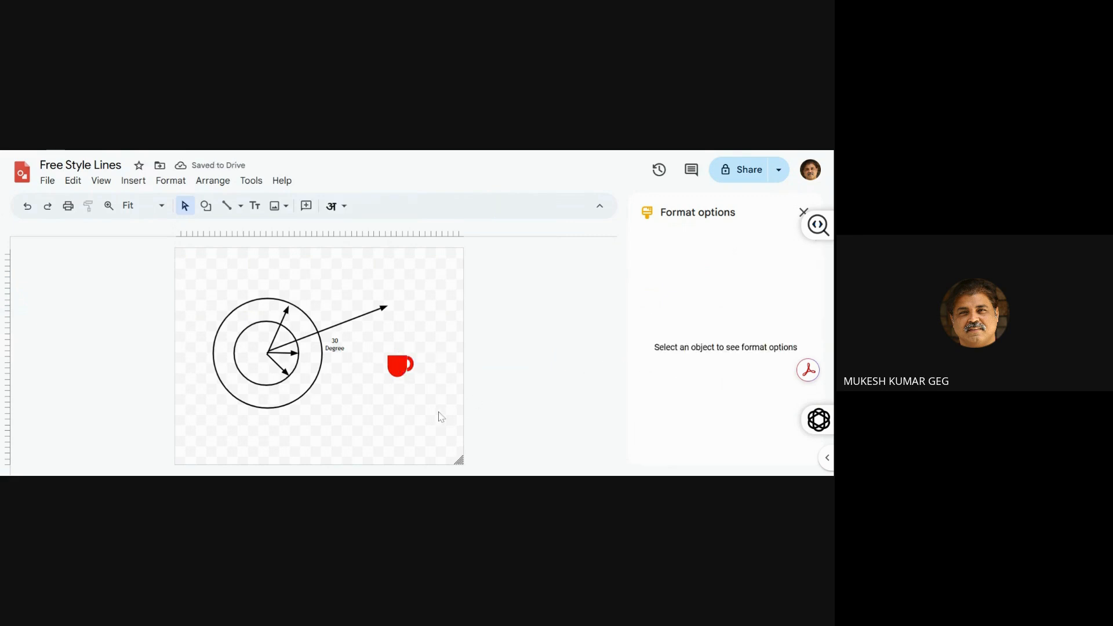
Nudge the red handle slightly further left so it joins the cup body
click(409, 362)
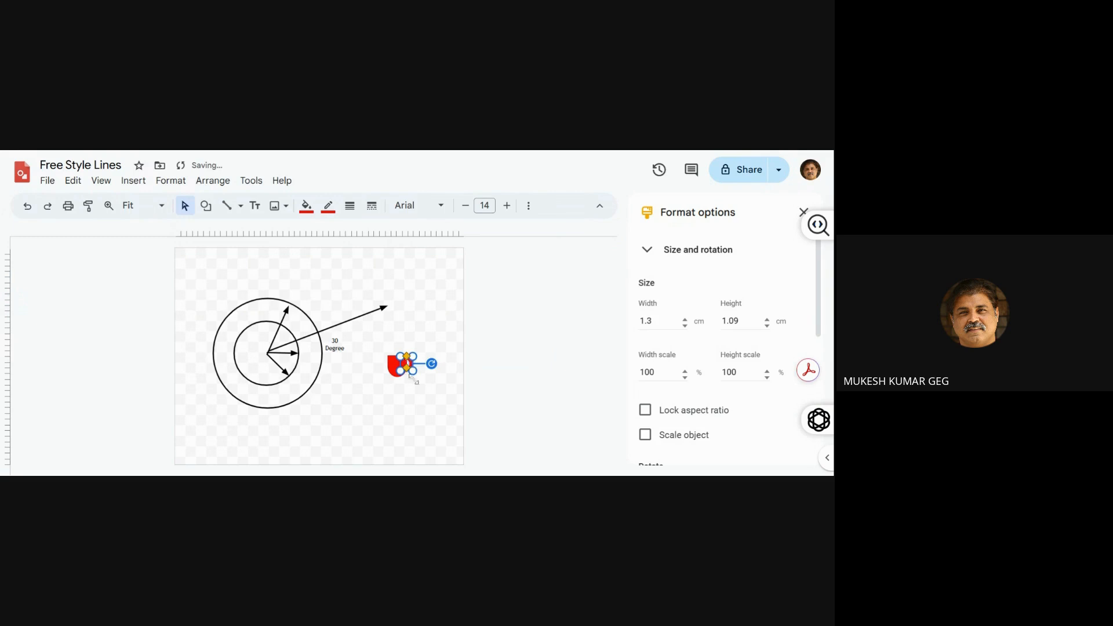
click(417, 404)
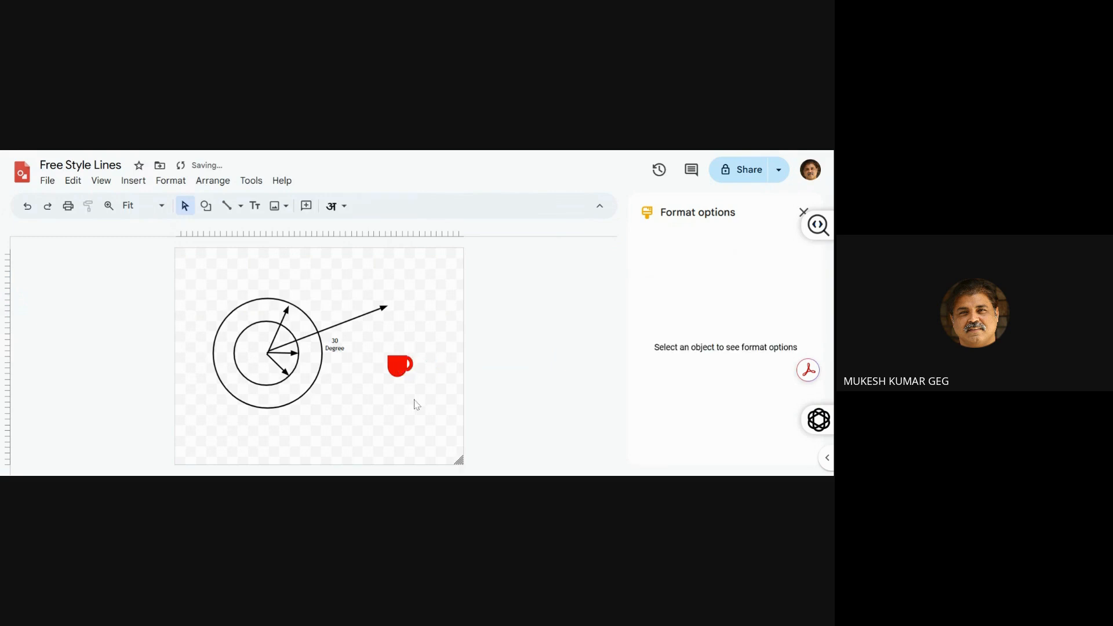
click(412, 363)
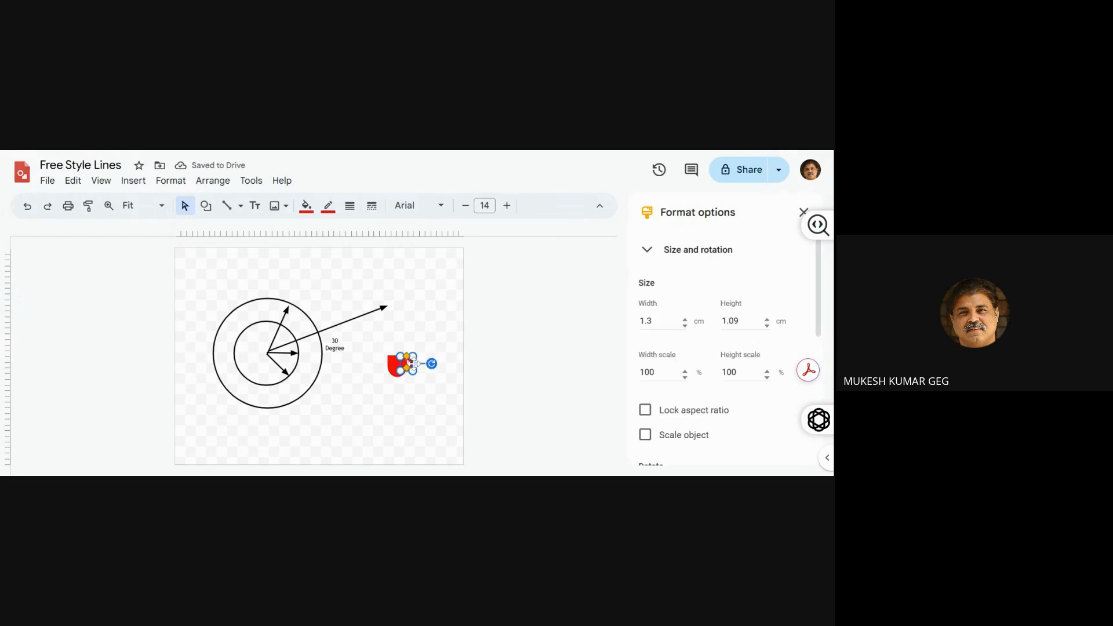
click(416, 395)
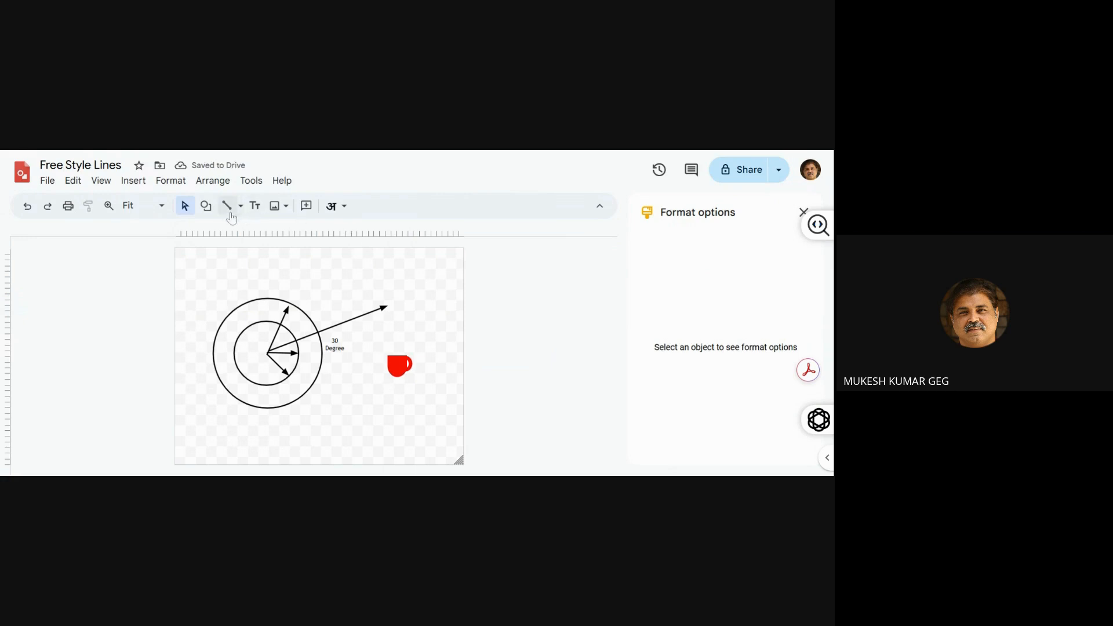
Draw a horizontal rectangle about 9 cm wide and 0.7 cm high directly beneath the cup, and shift it left to centre it
click(207, 210)
mouse_move(228, 236)
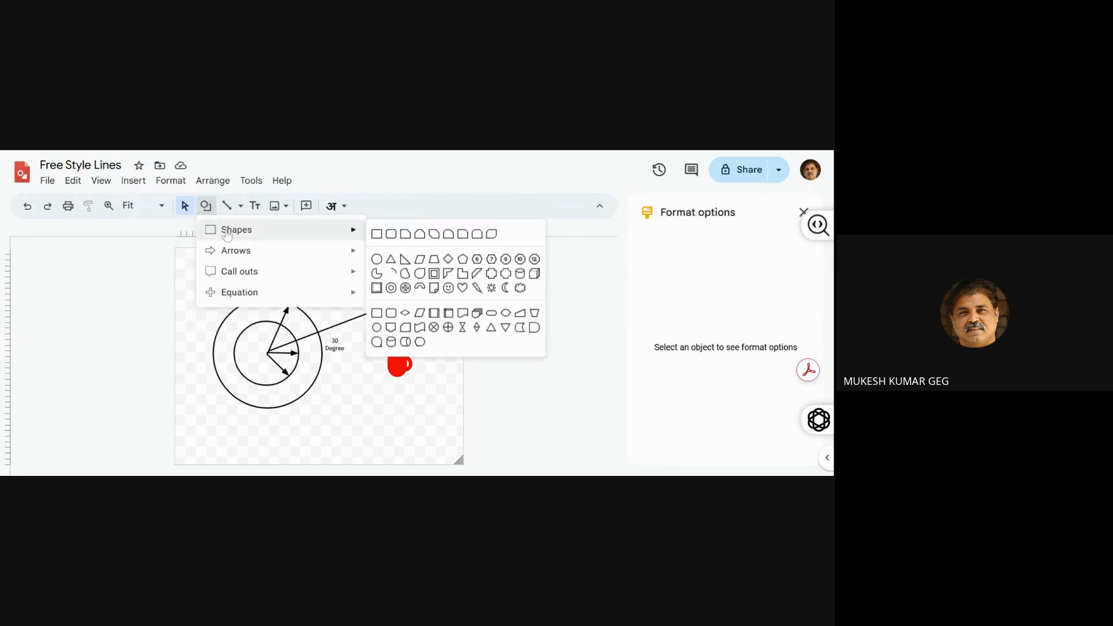
click(377, 234)
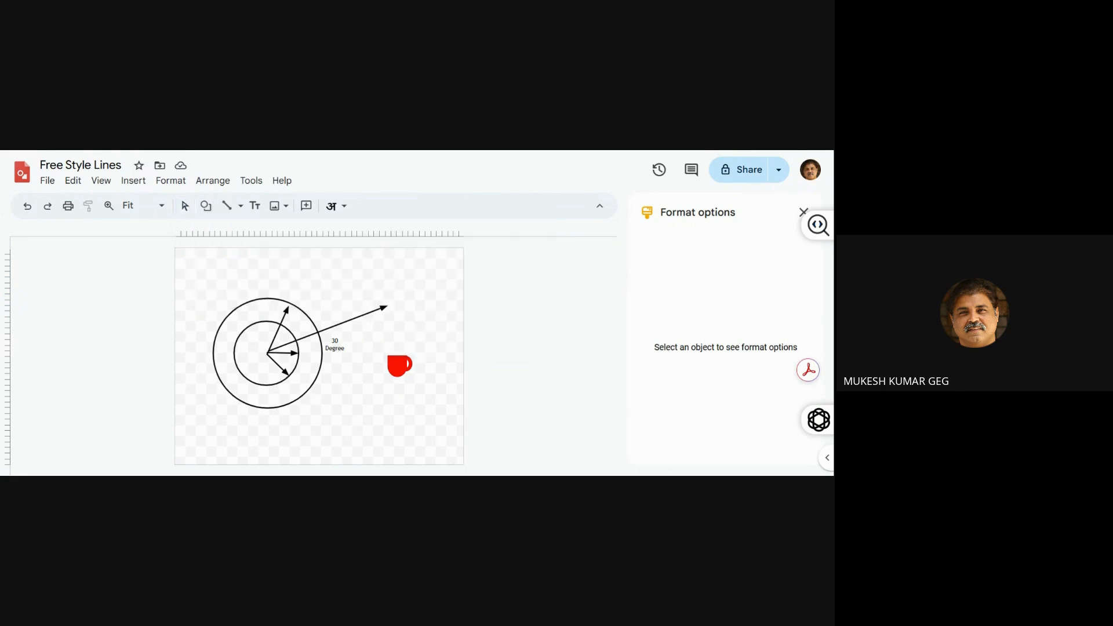
drag(352, 378, 454, 385)
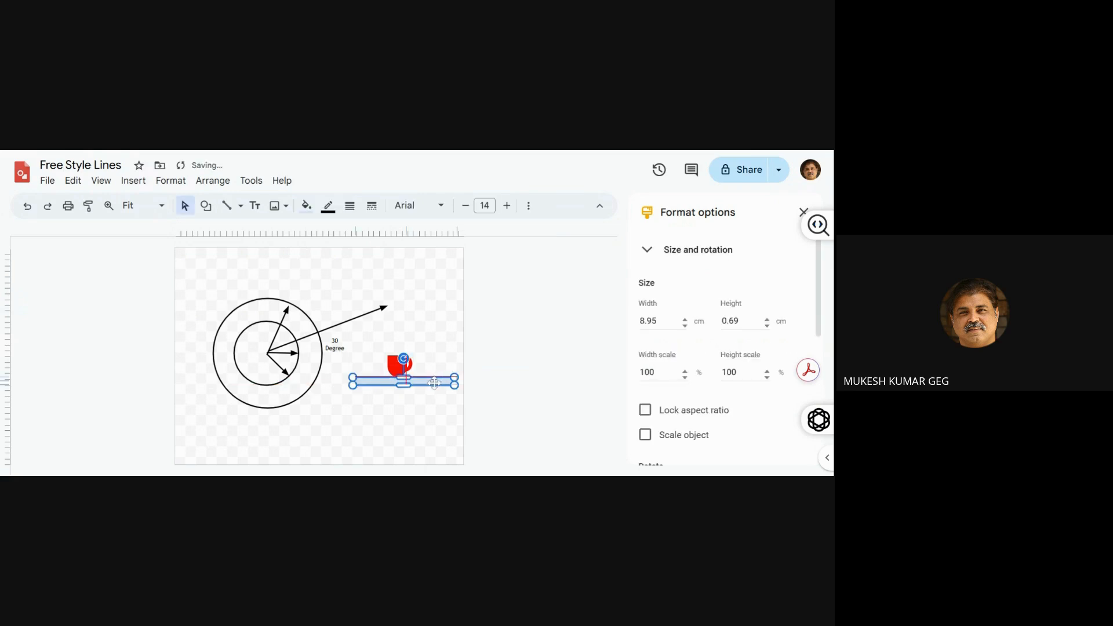
key(Left)
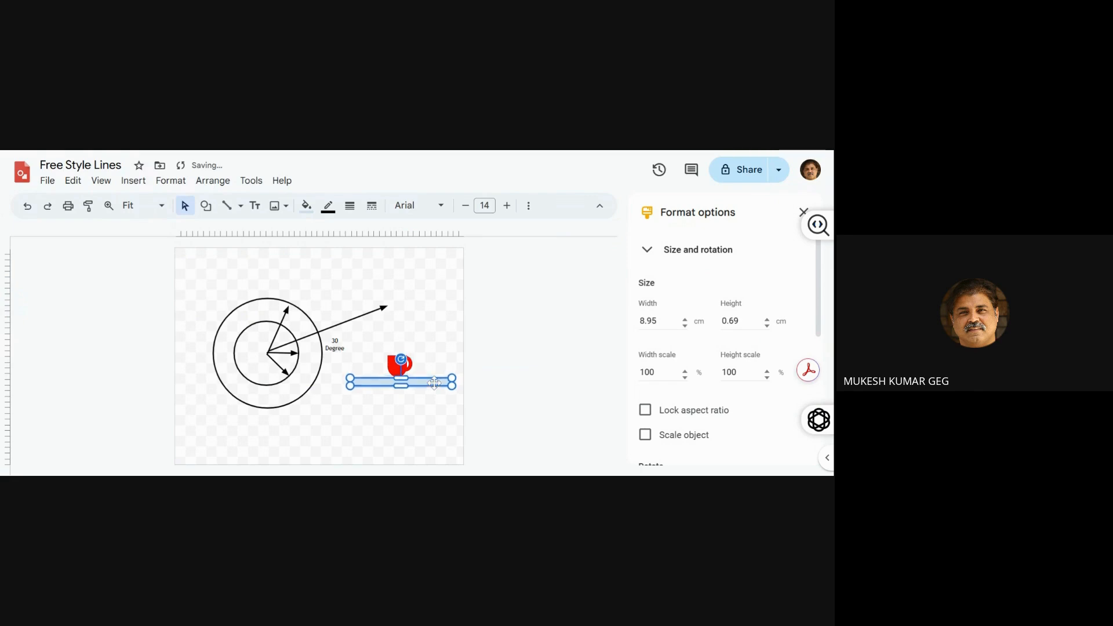
key(Left)
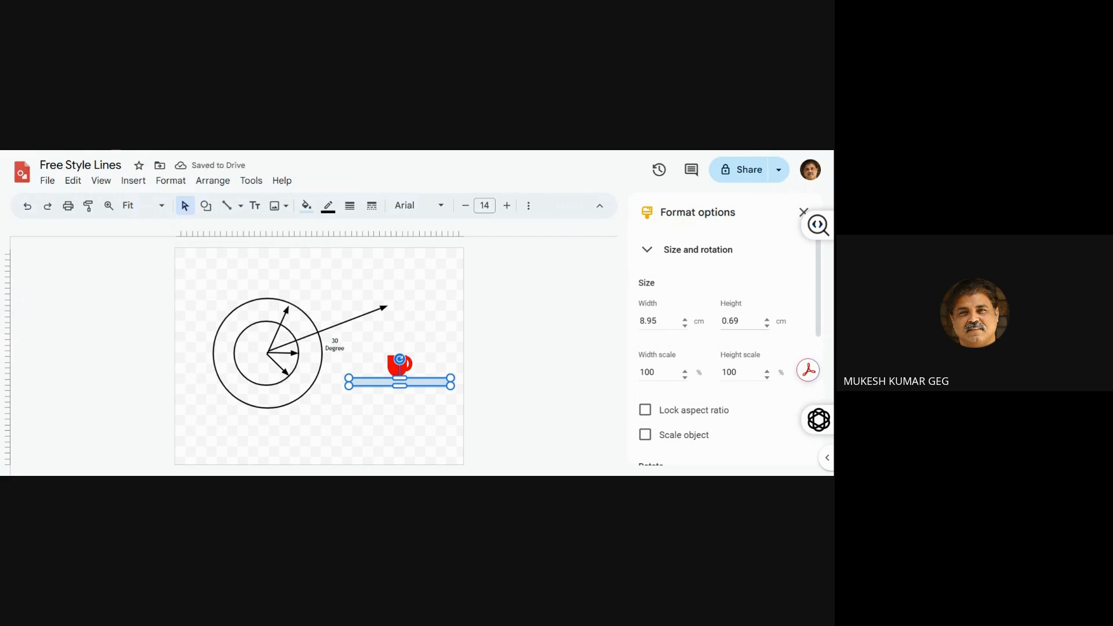
Set the tabletop rectangle's height to 0.25 cm and make both its fill and outline bright green
drag(728, 320, 739, 321)
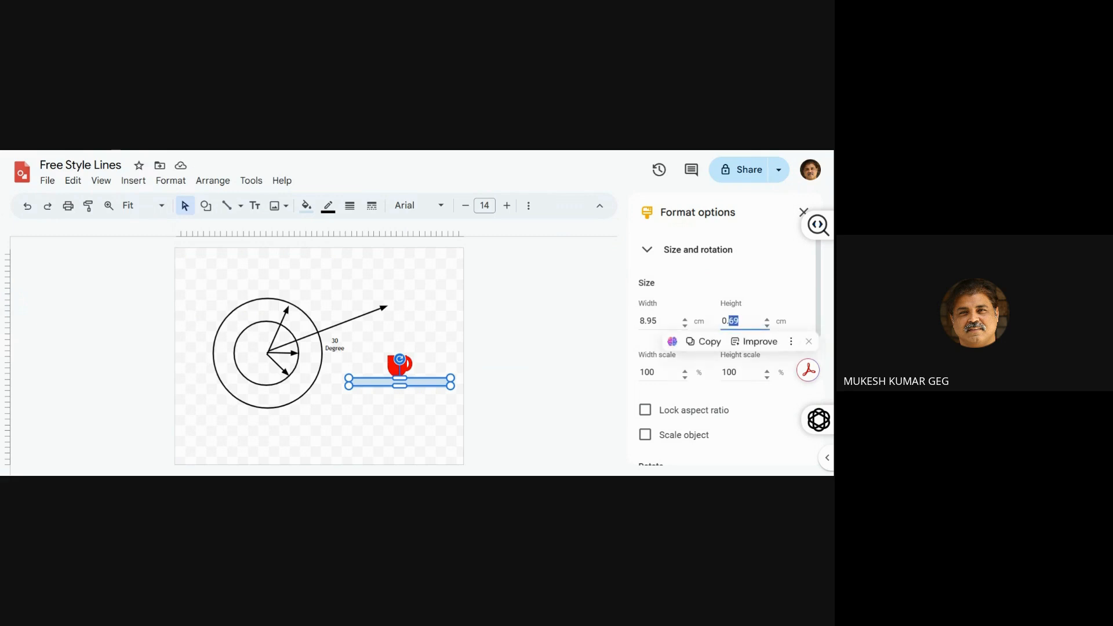
text(25)
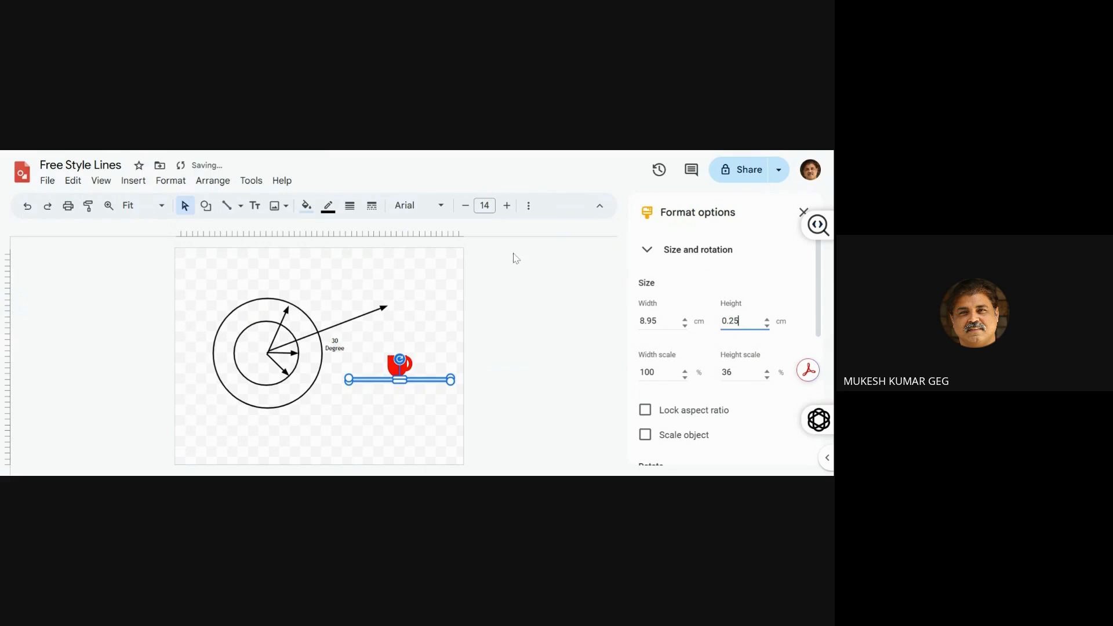
click(306, 205)
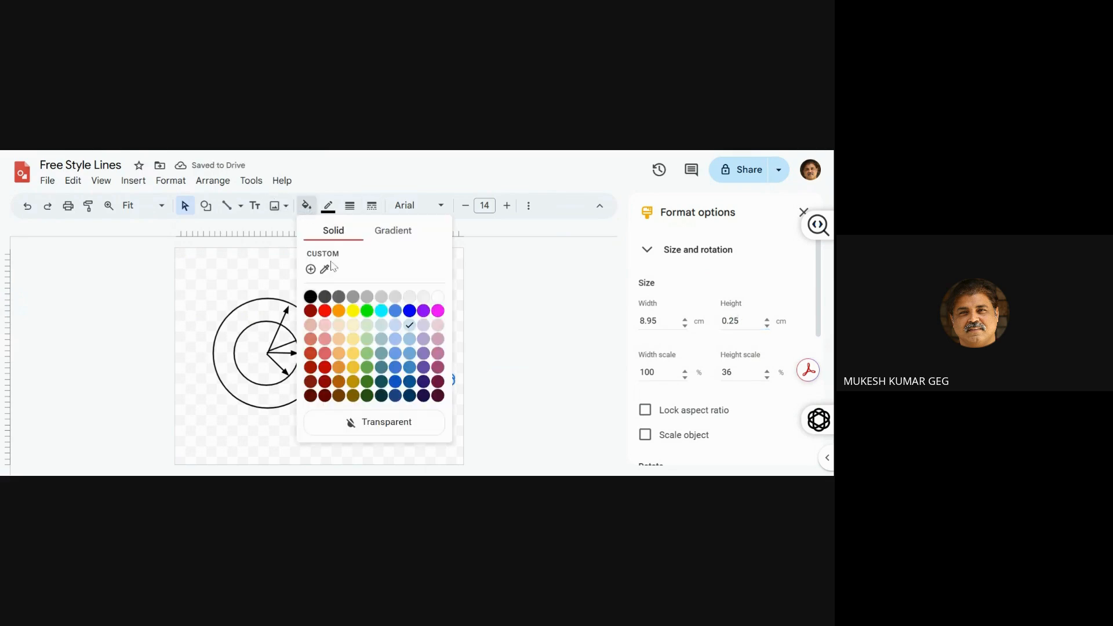
click(367, 311)
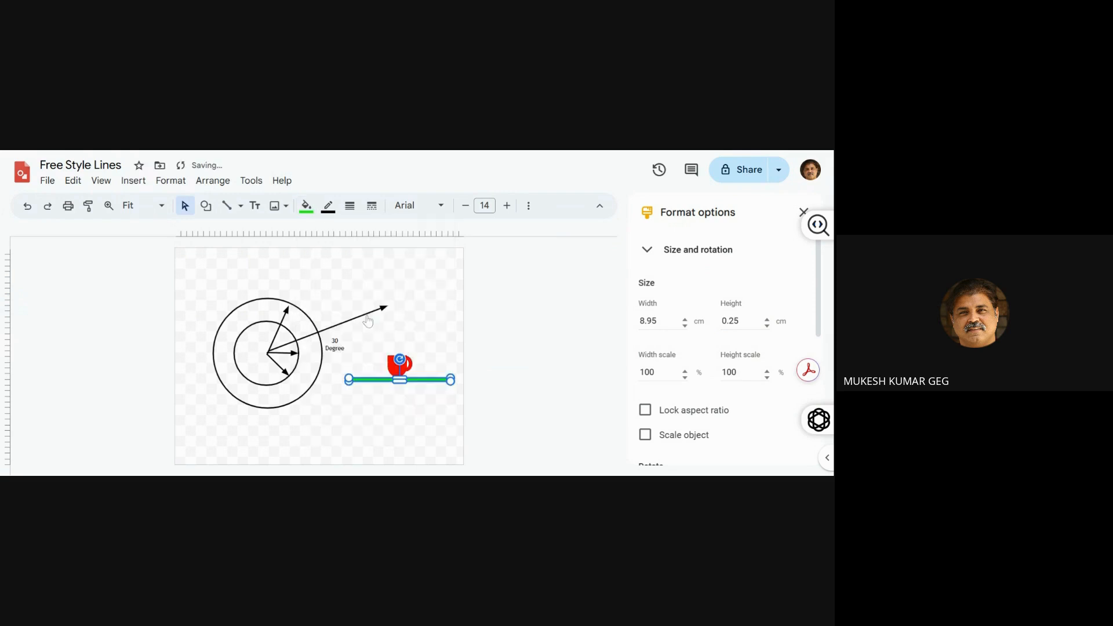
click(327, 205)
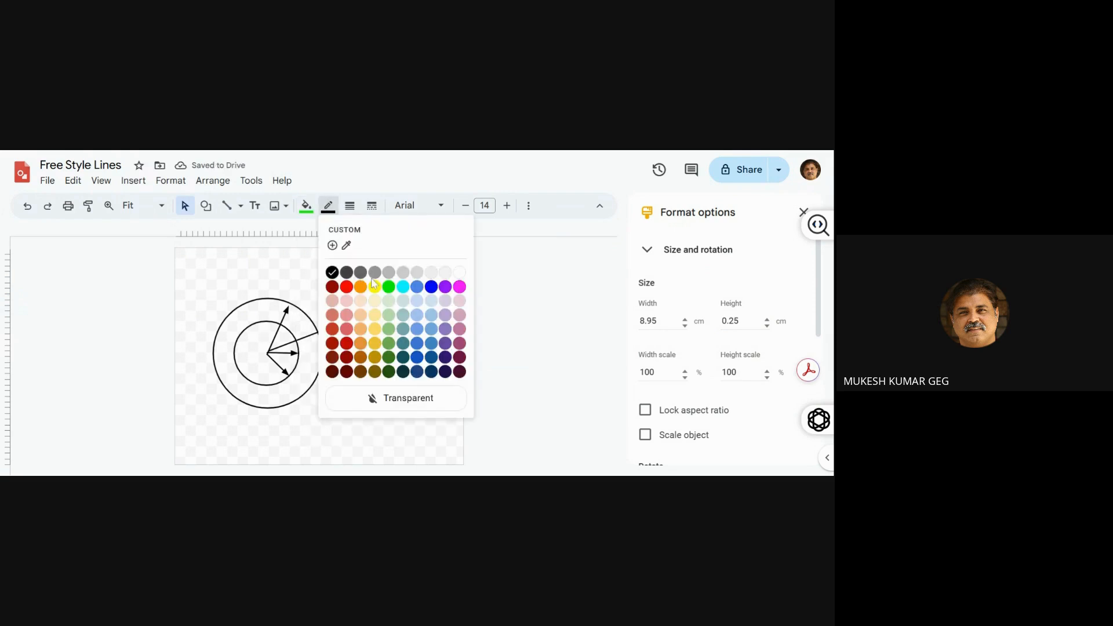
click(388, 289)
click(413, 318)
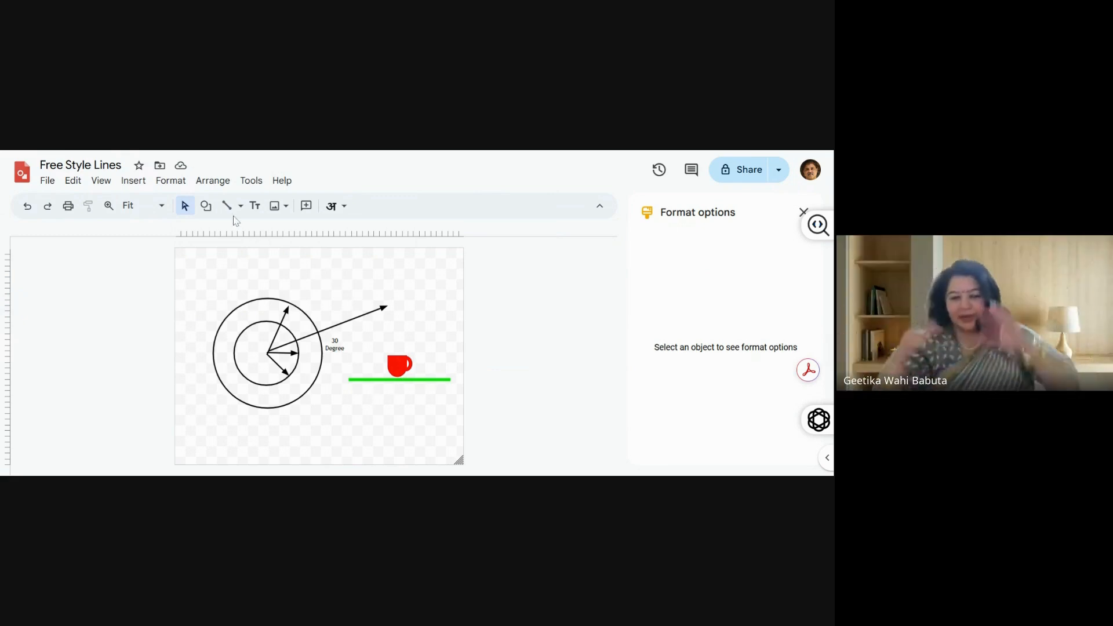
Draw a thin vertical rectangle about 0.2 cm wide and 2.4 cm high beneath the green tabletop's left end as a leg
click(206, 206)
mouse_move(233, 233)
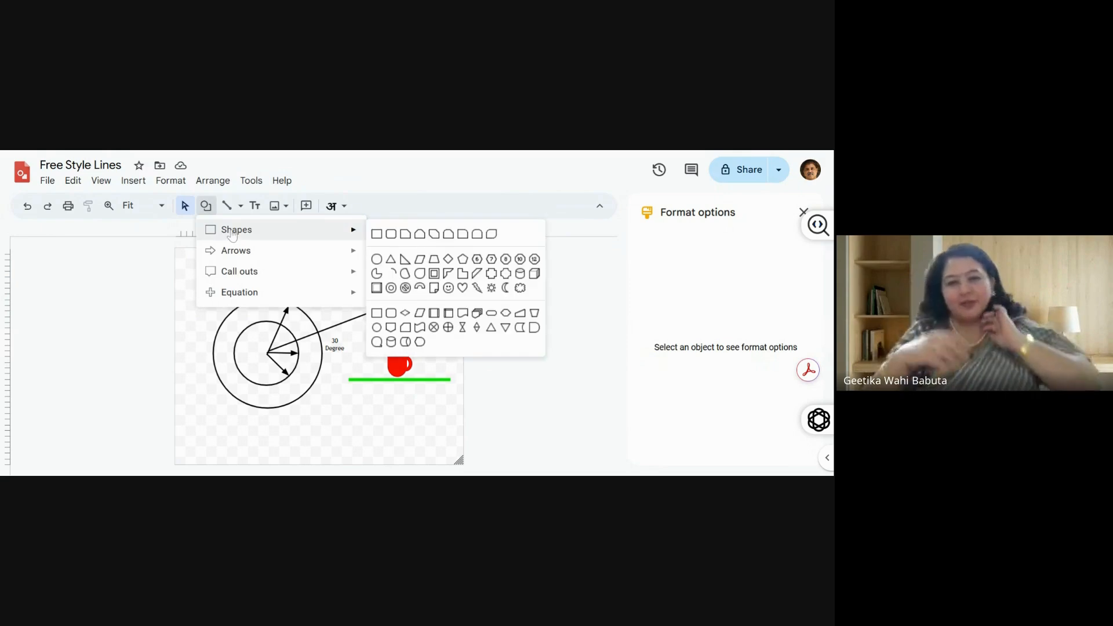
click(377, 235)
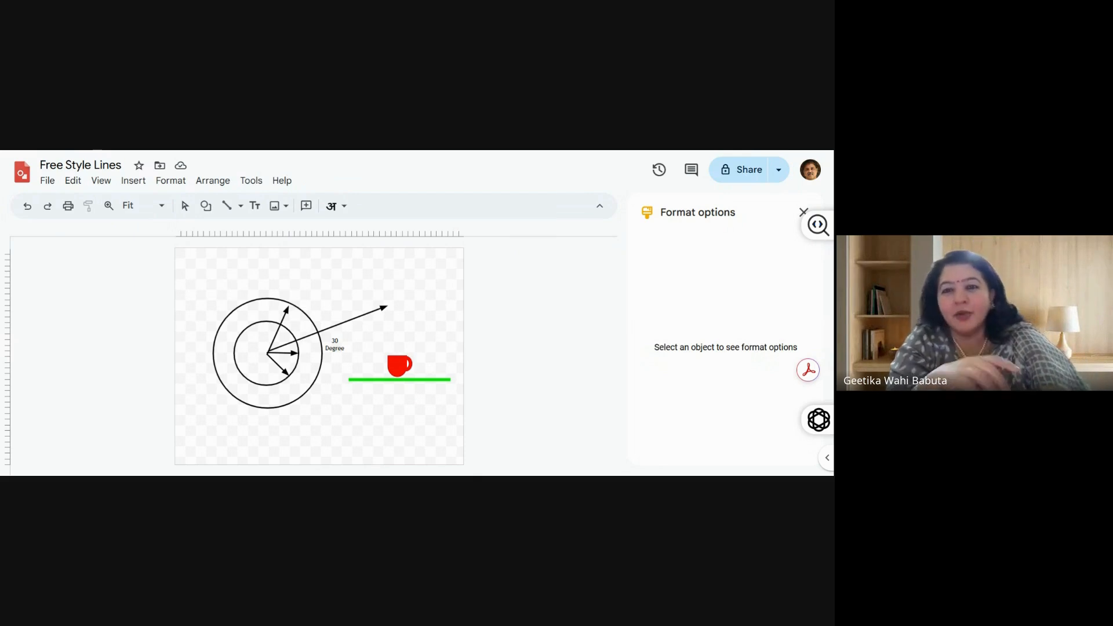
drag(357, 381, 359, 408)
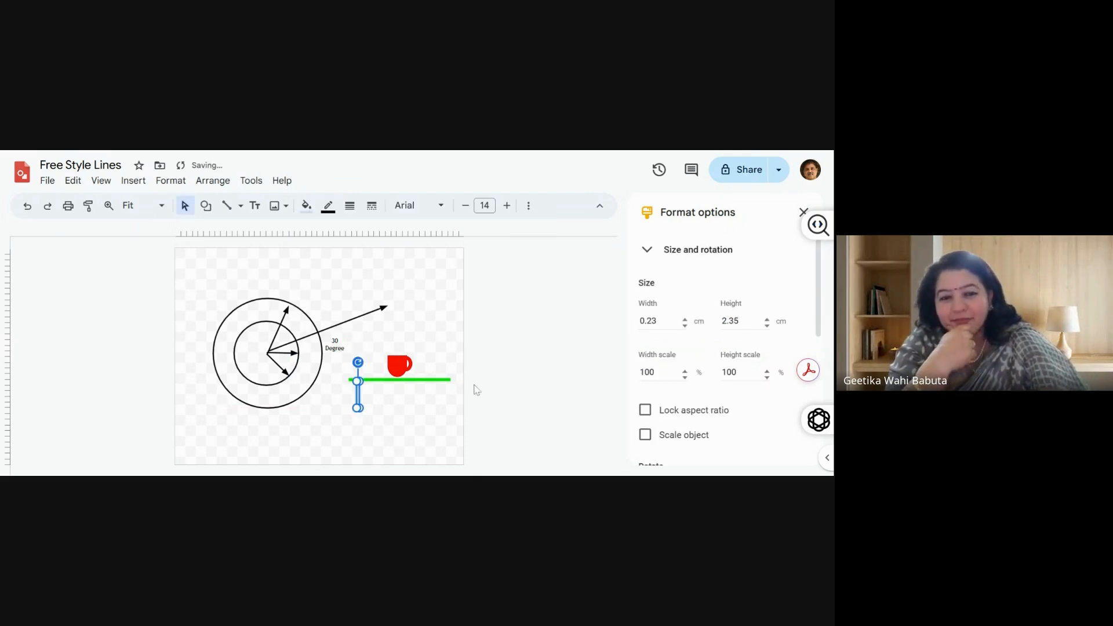
Fill the table leg with mid grey and give it a darker grey outline
click(307, 206)
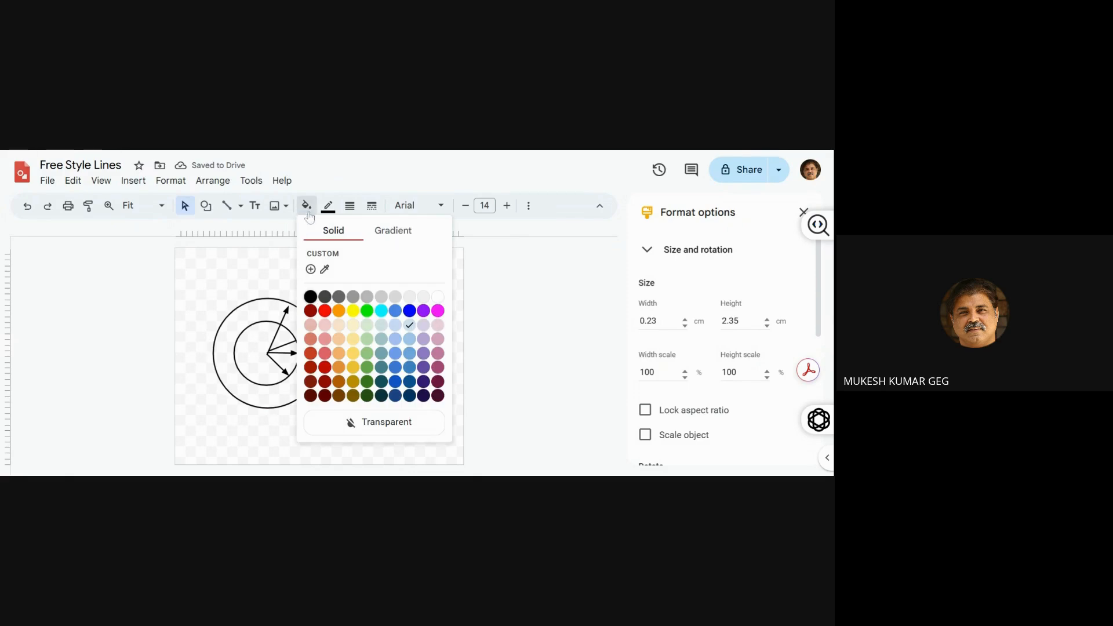
click(353, 299)
click(328, 207)
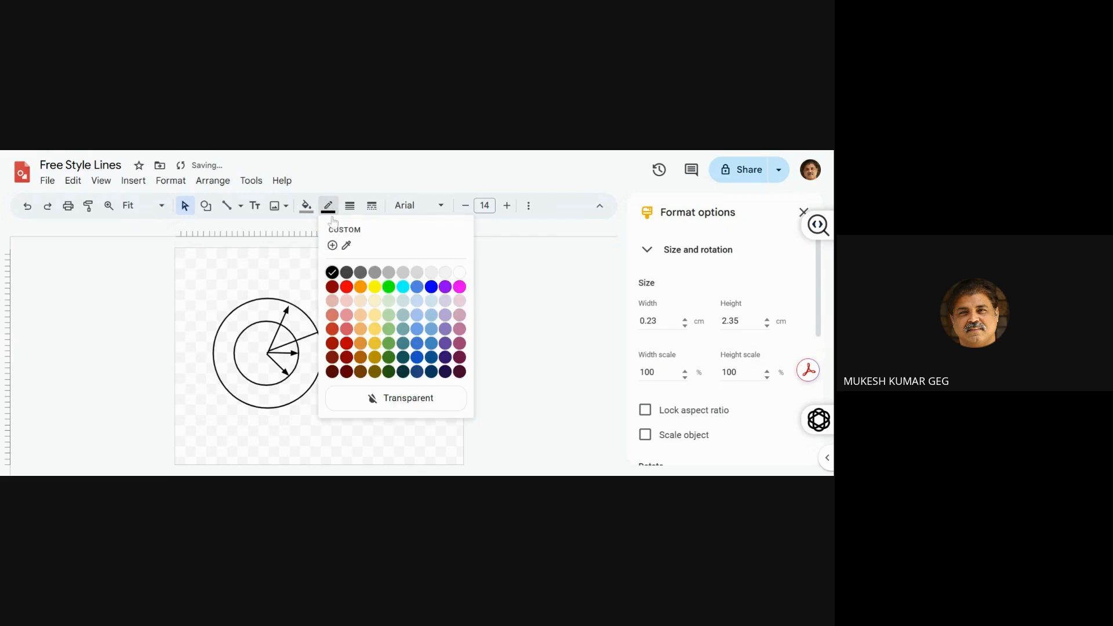
click(359, 272)
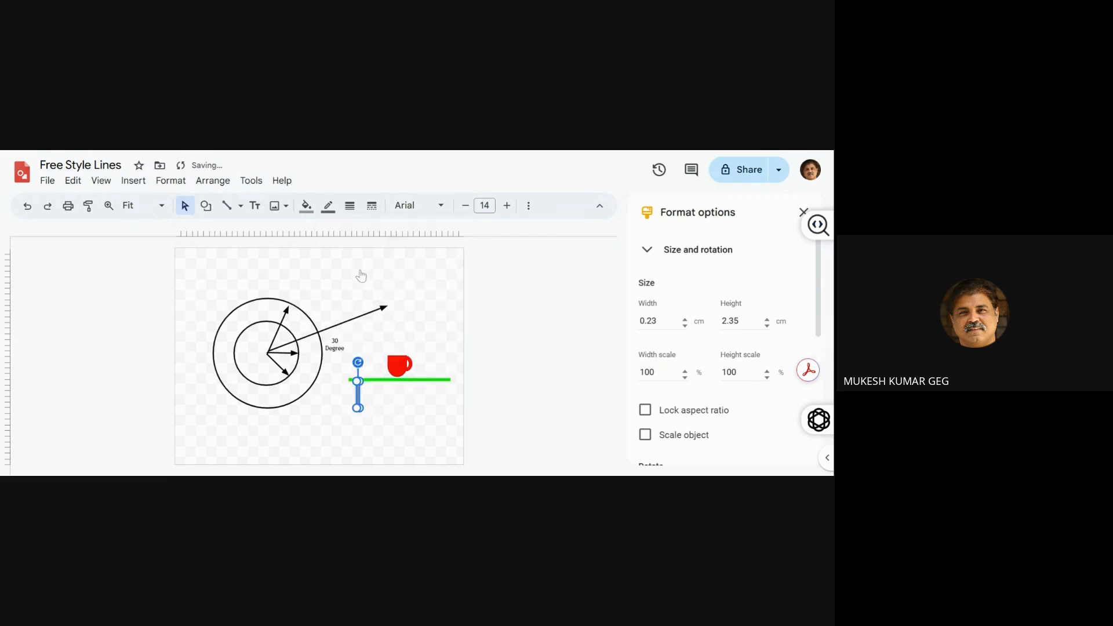
click(390, 288)
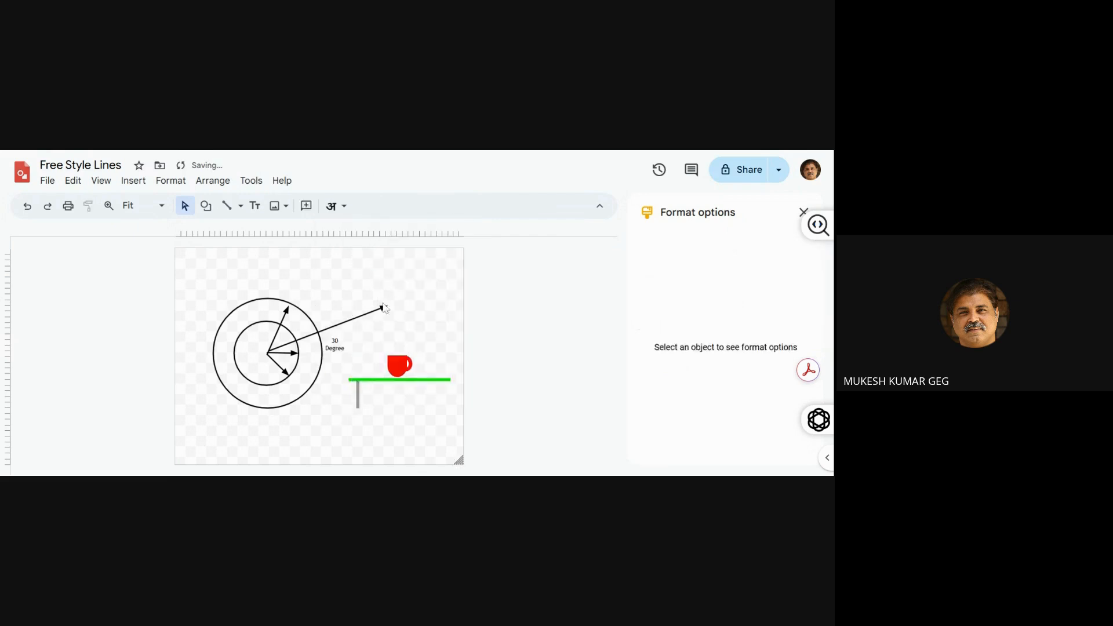
Duplicate the grey table leg and place the copy beneath the green tabletop's right end, level with the first leg
click(358, 396)
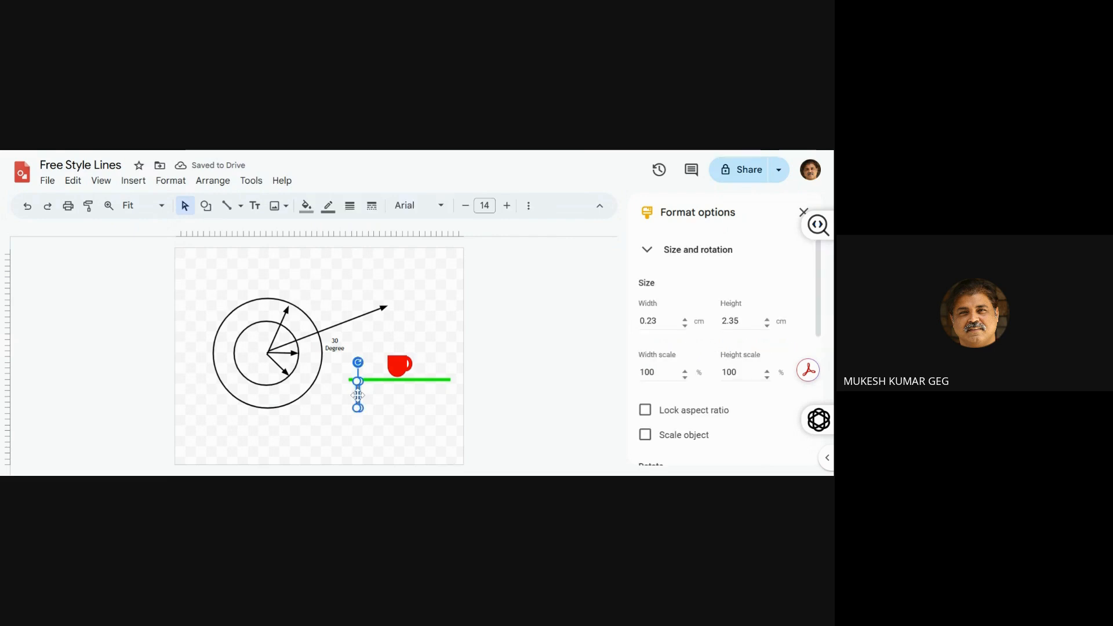
key(ctrl+d)
drag(363, 400, 438, 395)
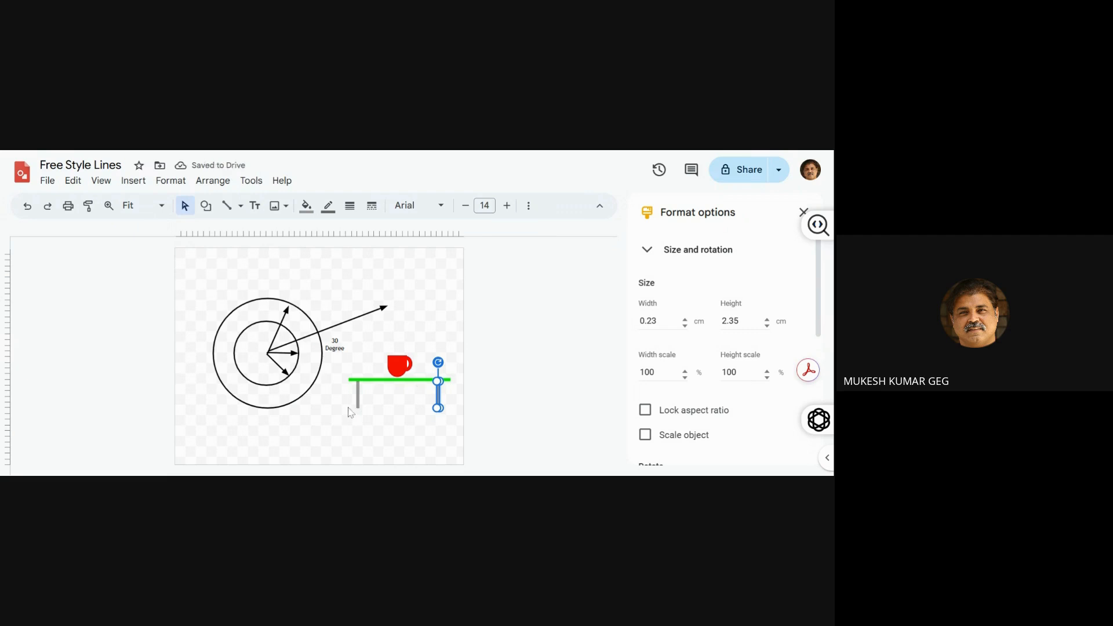
click(361, 429)
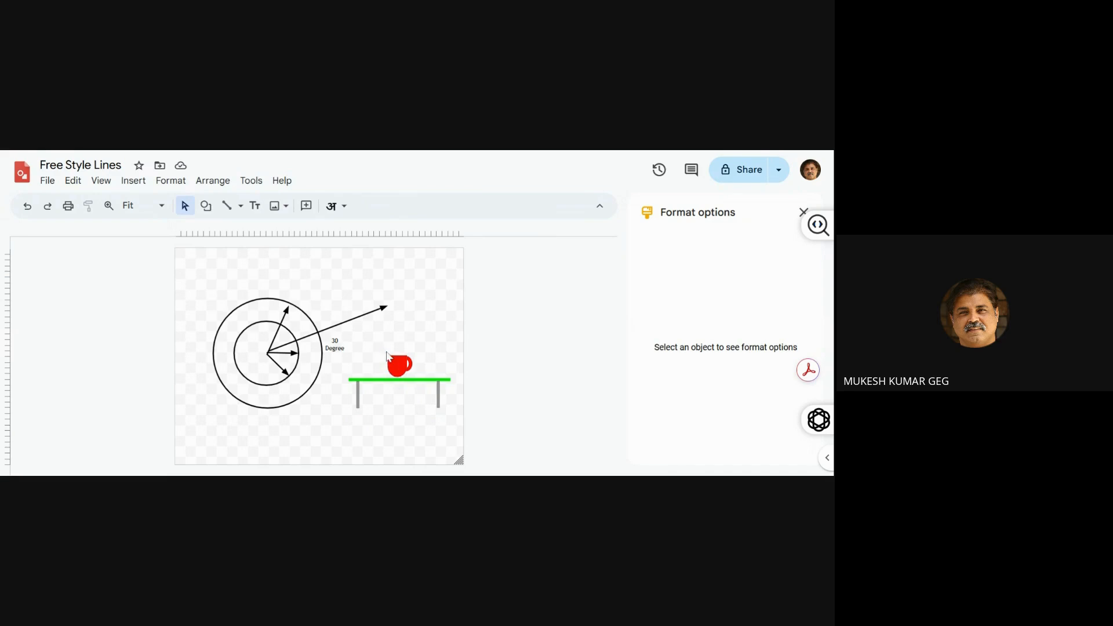
Select all the parts of the red cup and shift them along the tabletop to above the right leg
click(408, 363)
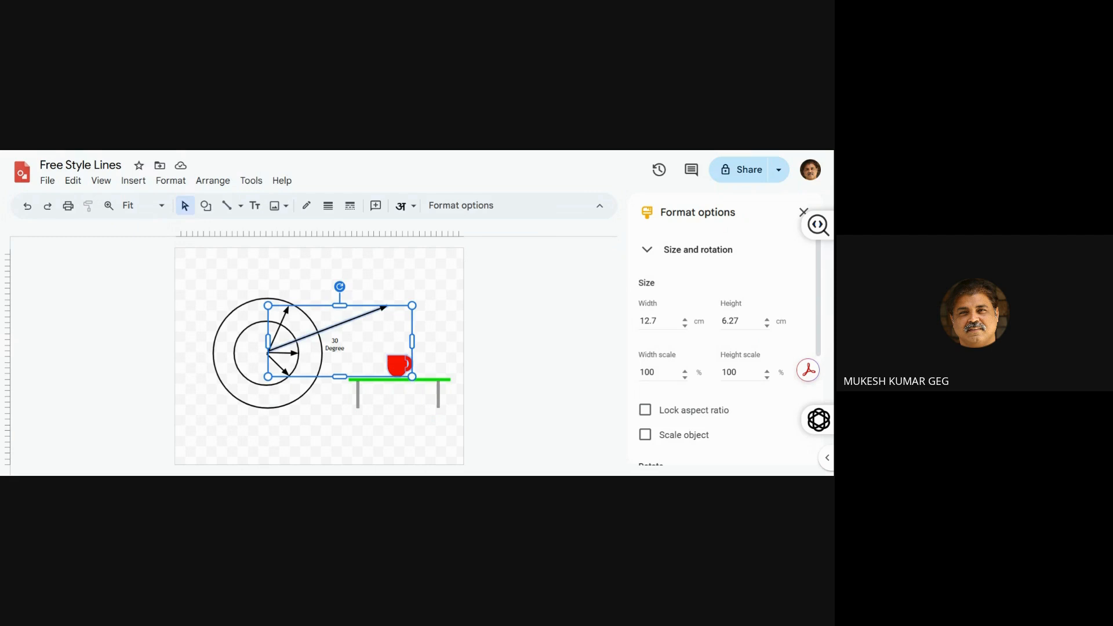
click(443, 357)
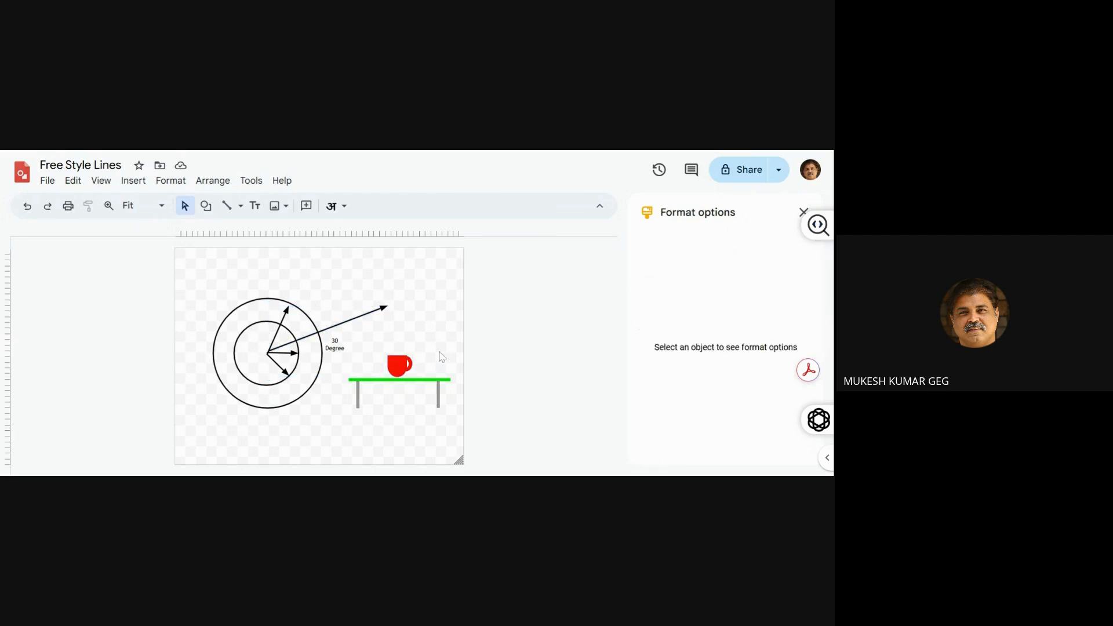
drag(417, 352, 393, 368)
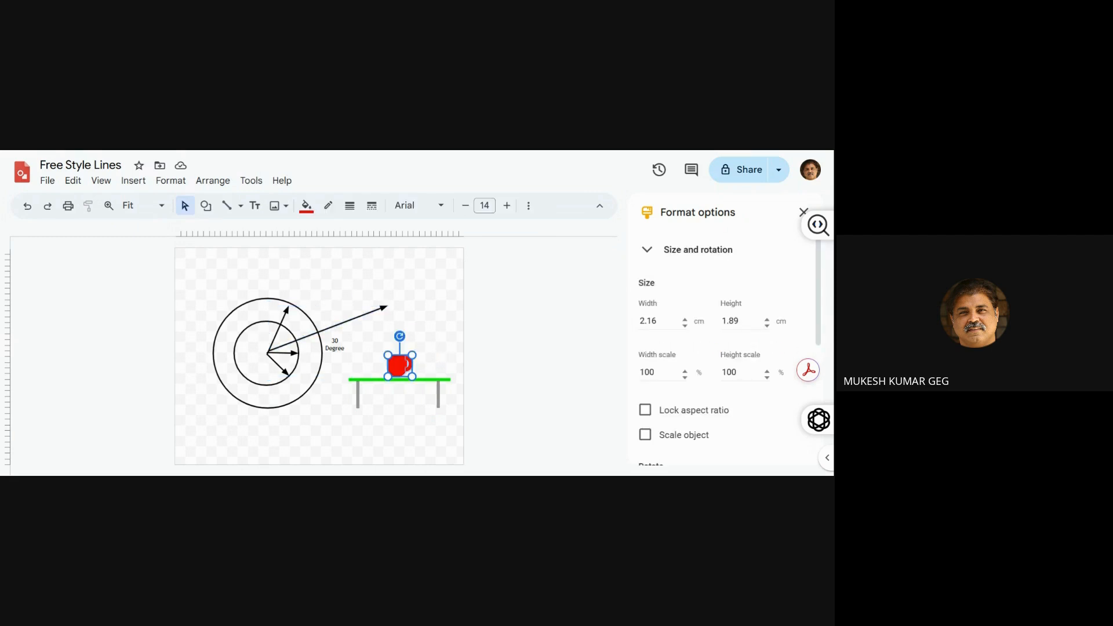
key(Right)
key(Right)
key(Right)
key(Right)
key(Right)
key(Right)
key(Right)
key(Right)
key(Right)
key(Right)
key(Right)
key(Right)
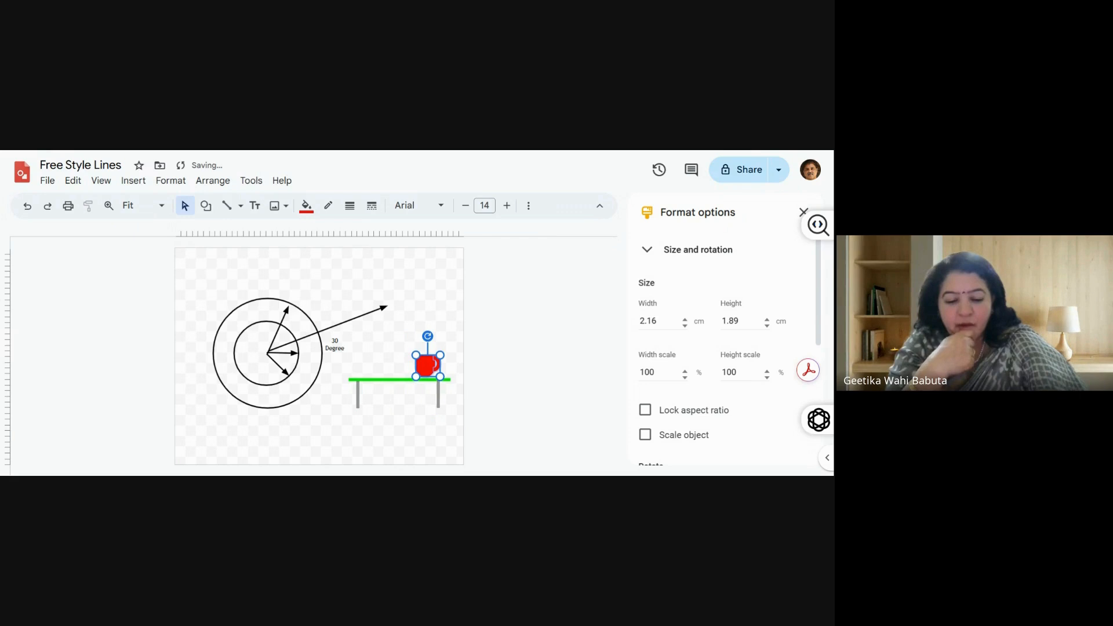
key(shift+Right)
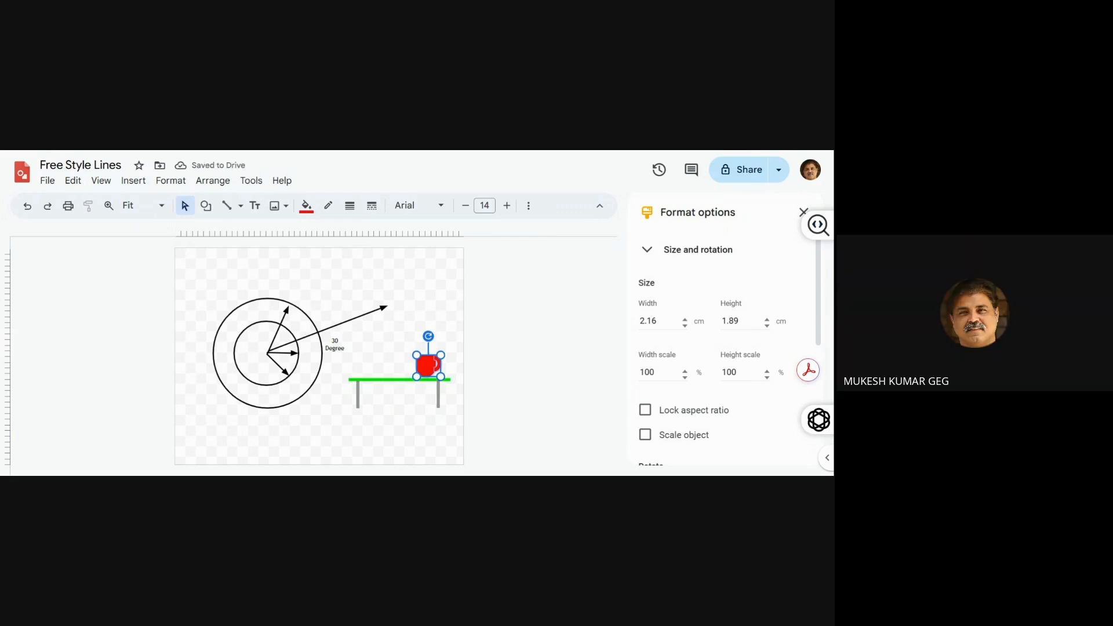
Duplicate the red cup and move the copy to the tabletop's left part, level with the original cup
key(ctrl+d)
key(Left)
key(Left)
key(Left)
key(Left)
key(Left)
key(Left)
key(Left)
key(Left)
key(Left)
key(Left)
key(Left)
key(Left)
key(Left)
key(Left)
key(Left)
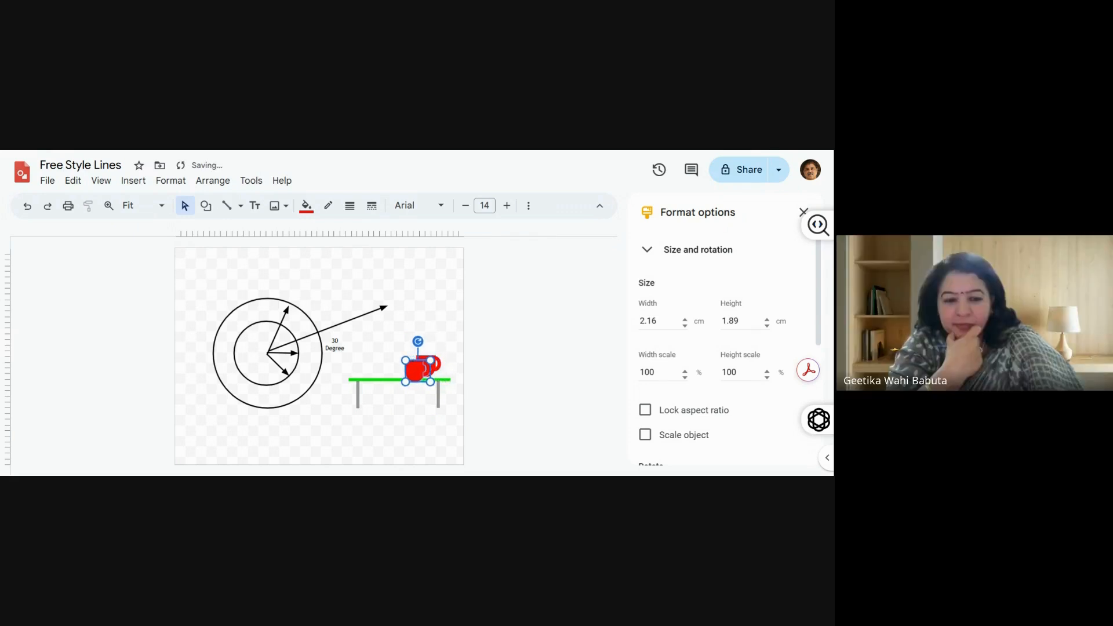
key(Left)
key(Left)
key(Left)
key(Left)
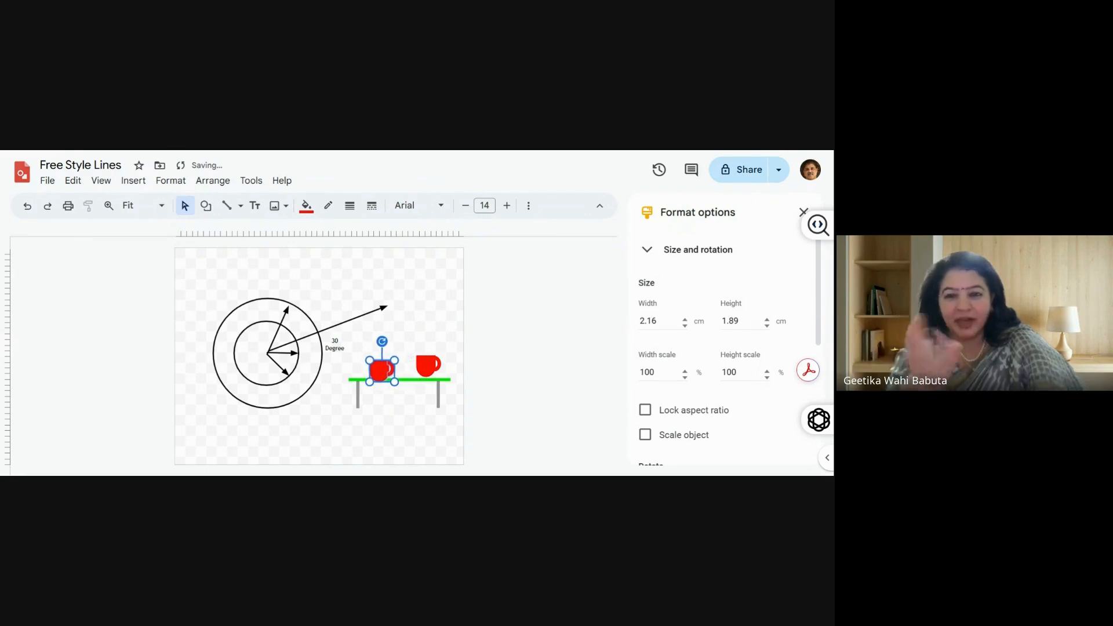
key(Up)
key(Up)
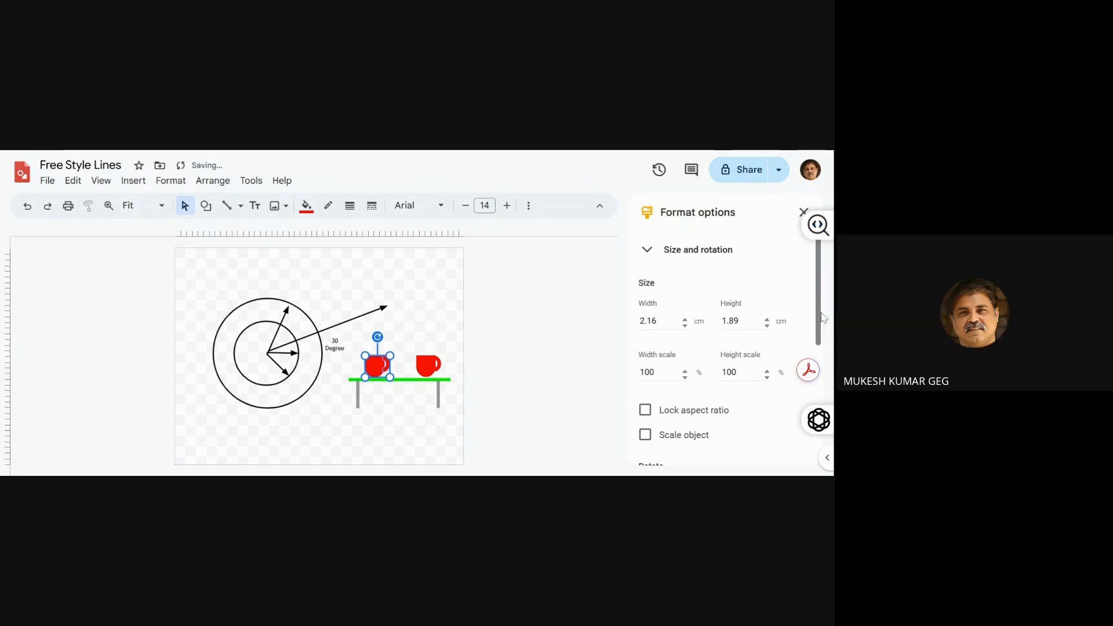
Flip the copied cup horizontally so its handle points left, and fill it with golden yellow
scroll(820, 358, down, 3)
scroll(820, 358, down, 1)
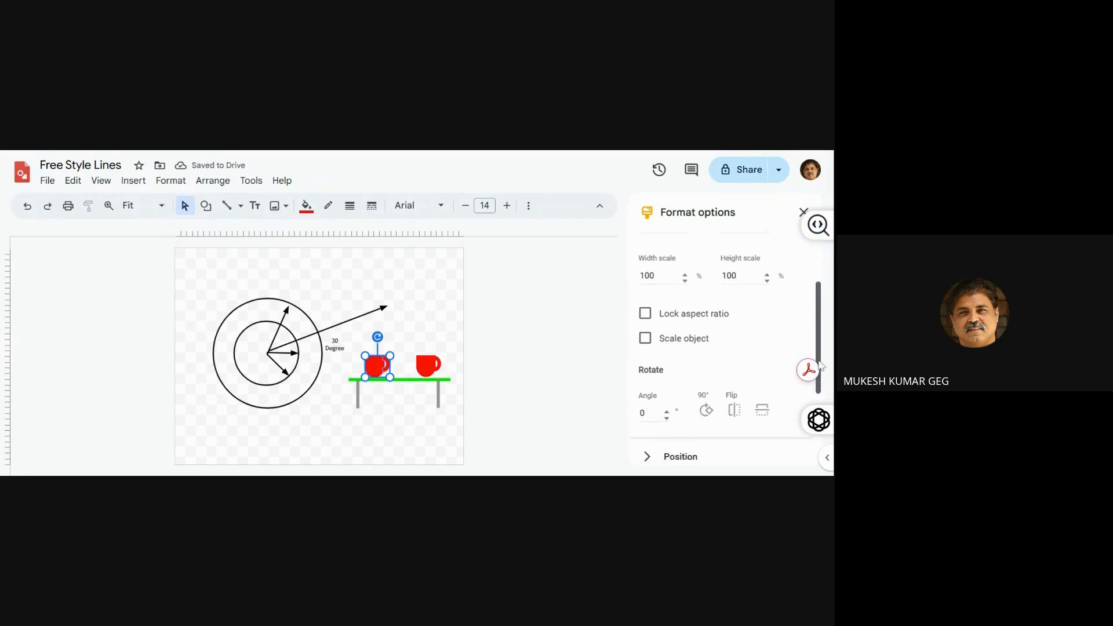
click(740, 418)
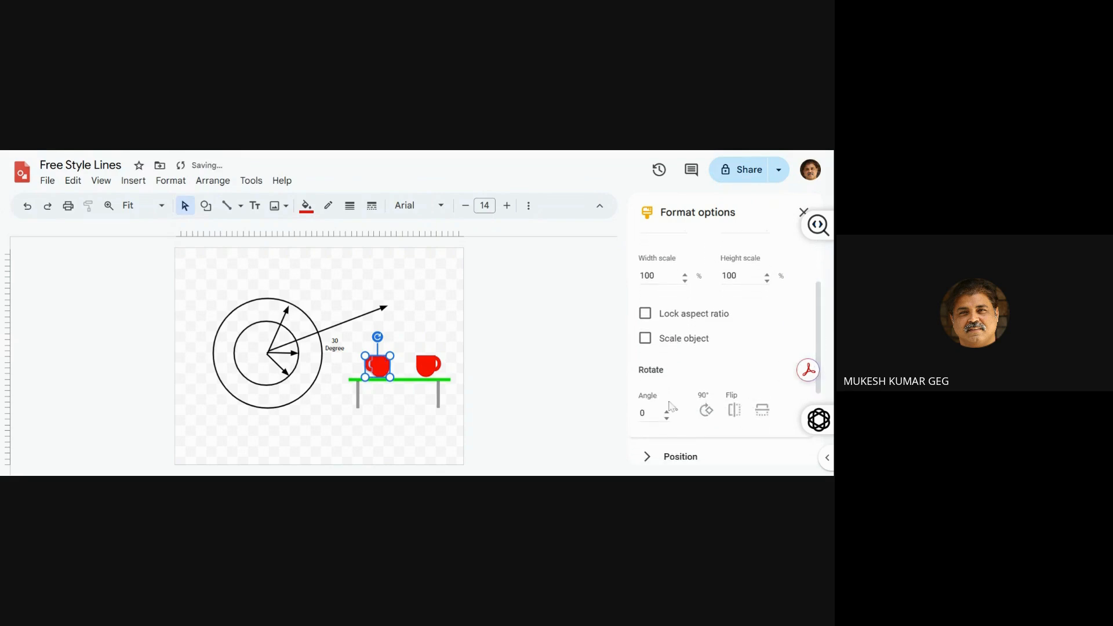
click(306, 206)
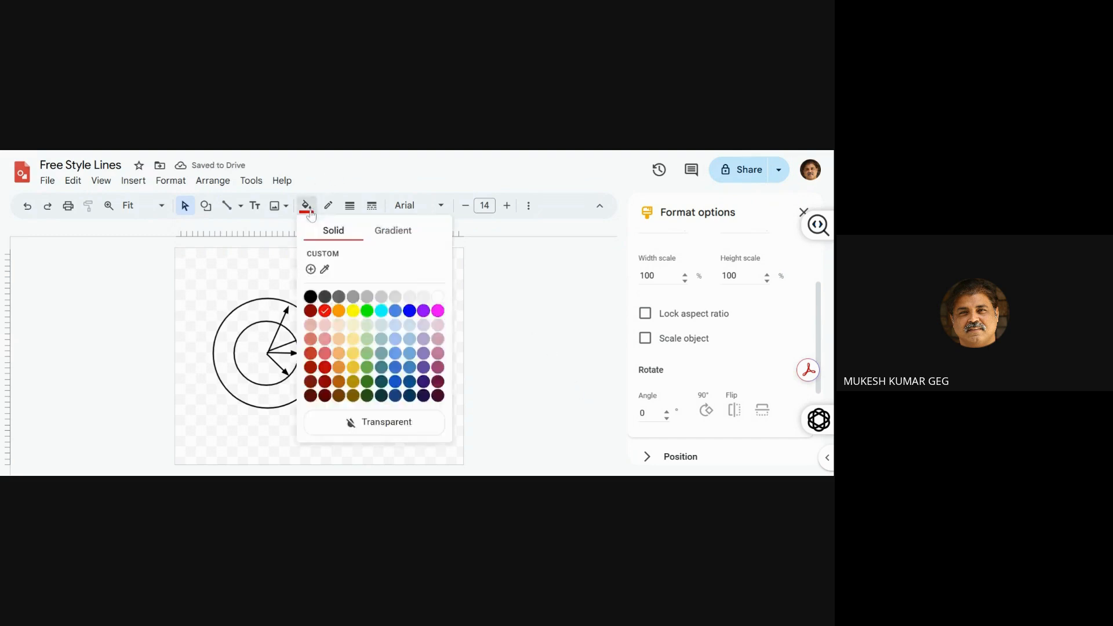
click(353, 369)
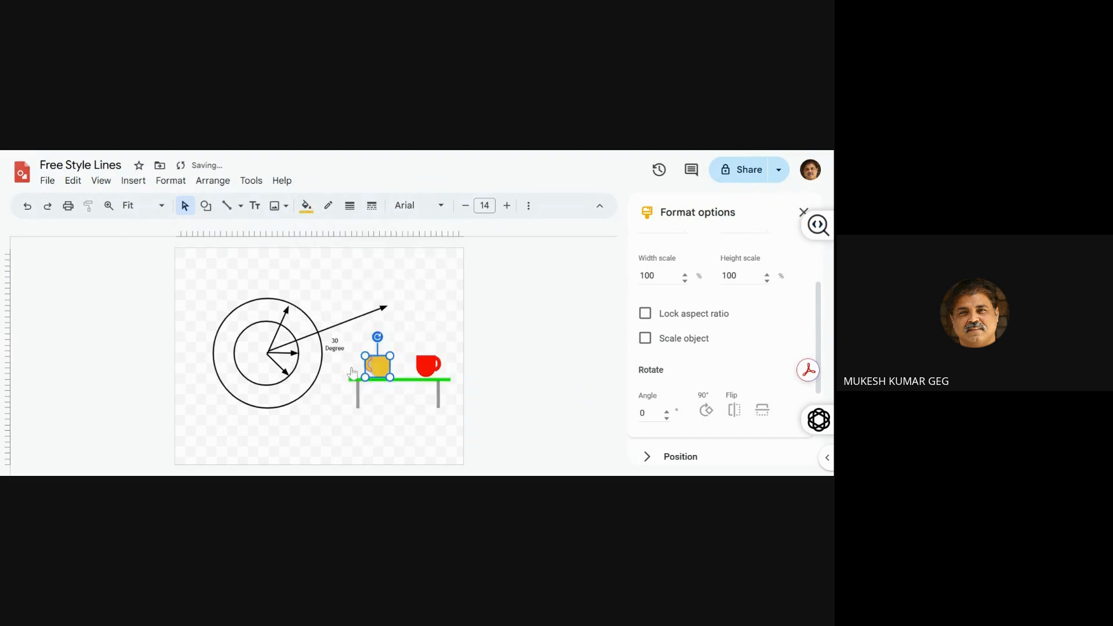
click(486, 349)
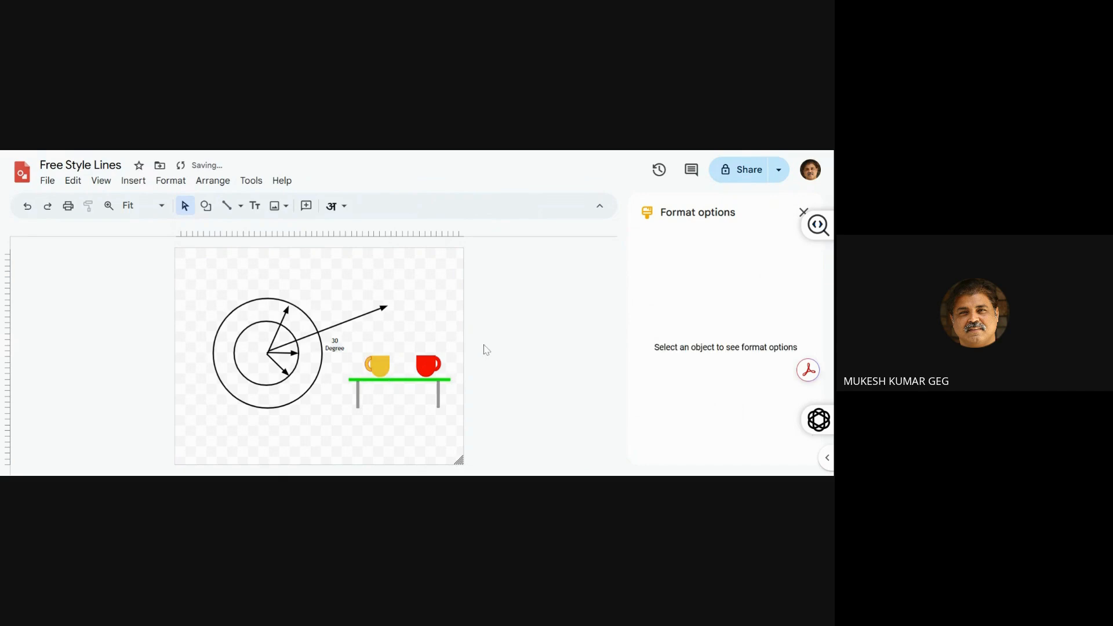
Change the outline of the yellow cup's handle to the same golden yellow as its fill
click(368, 367)
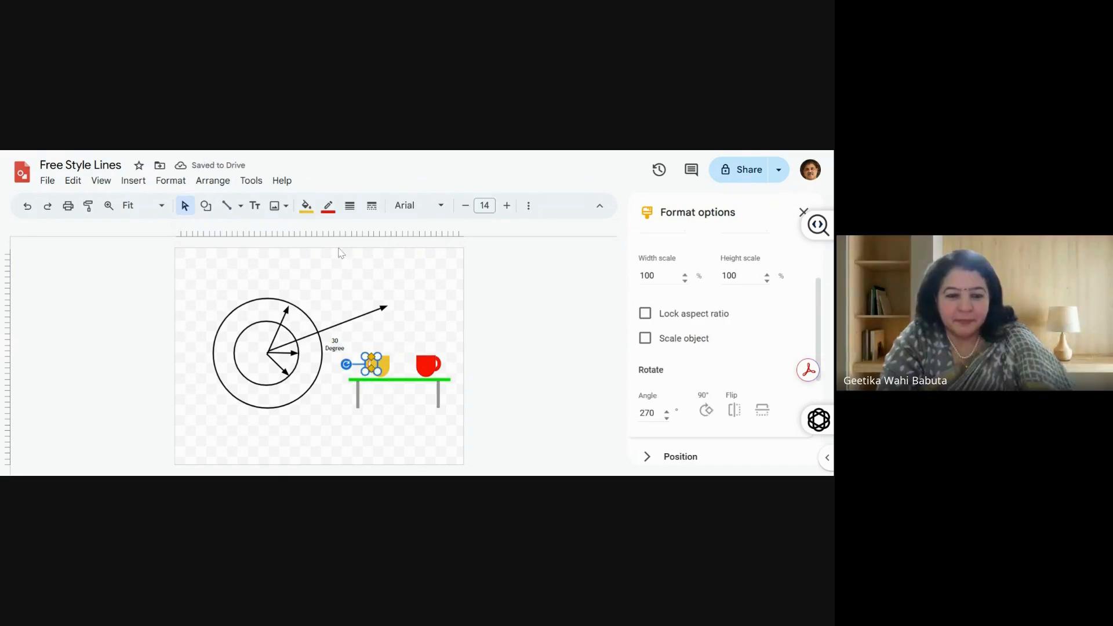
click(328, 206)
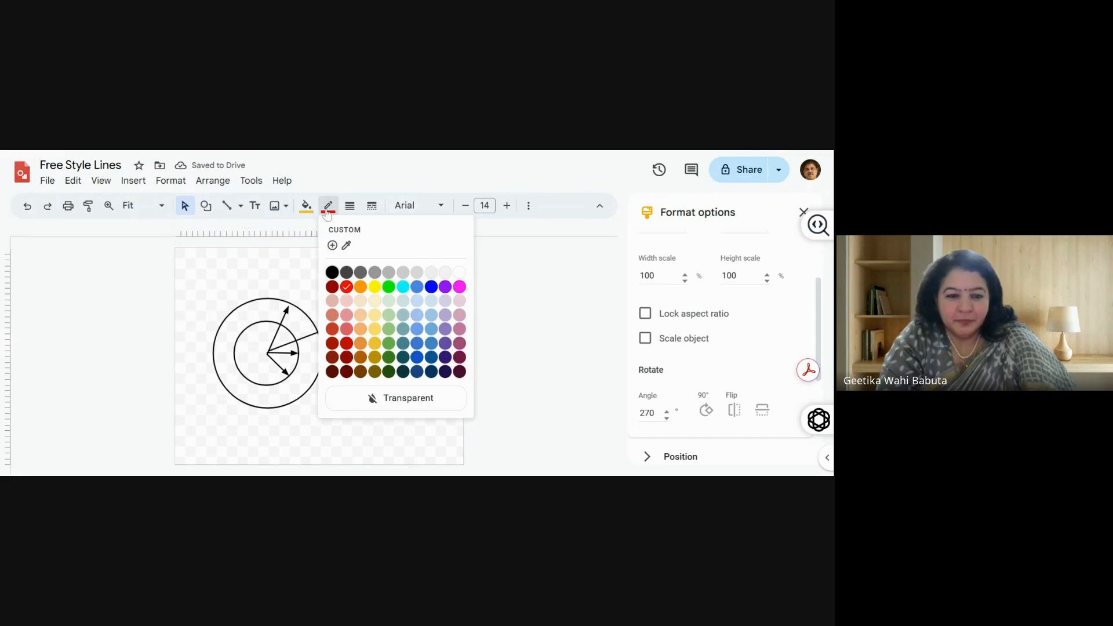
click(374, 346)
click(487, 364)
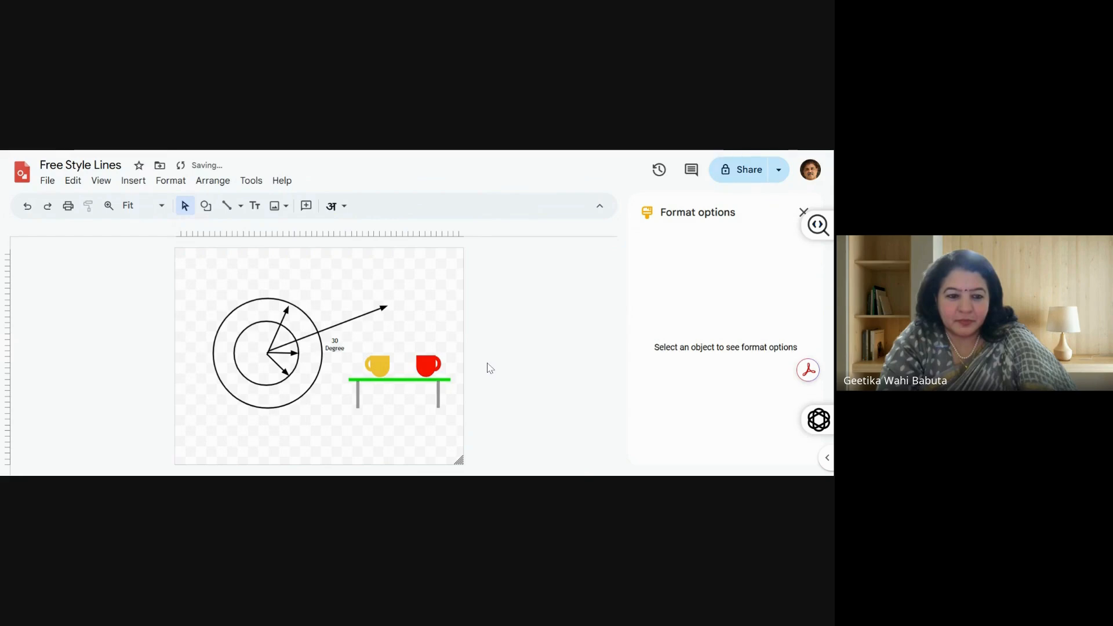